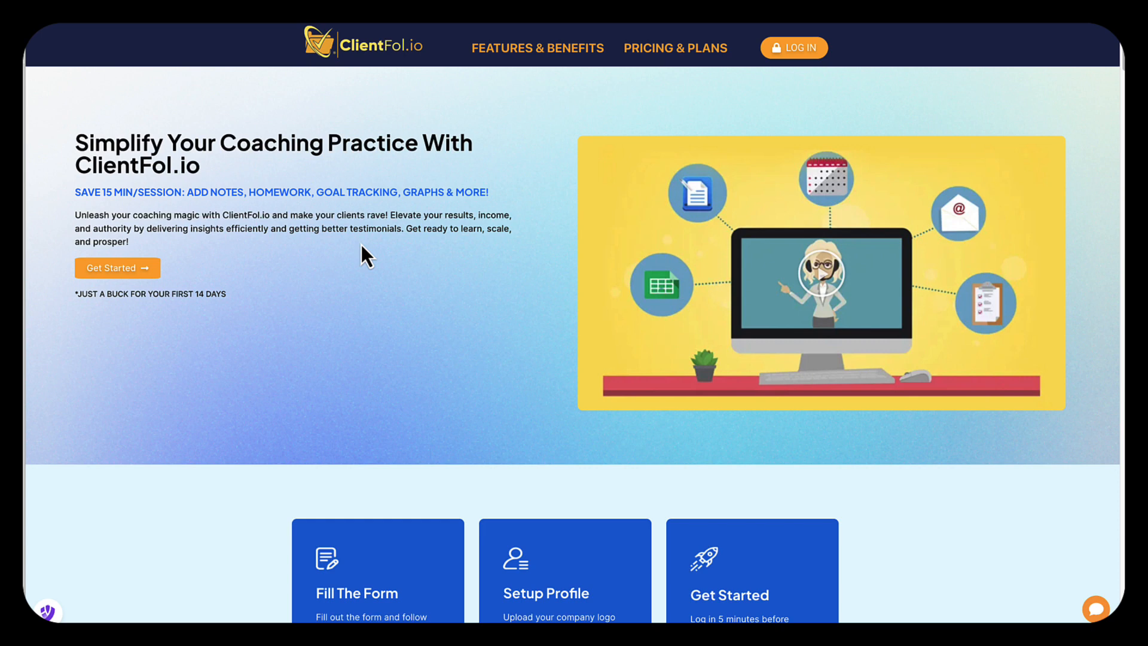
Step: Switch to Shift and read the notes and login details in the Aug 08, 2022 session email
left_click(777, 50)
mouse_move(358, 619)
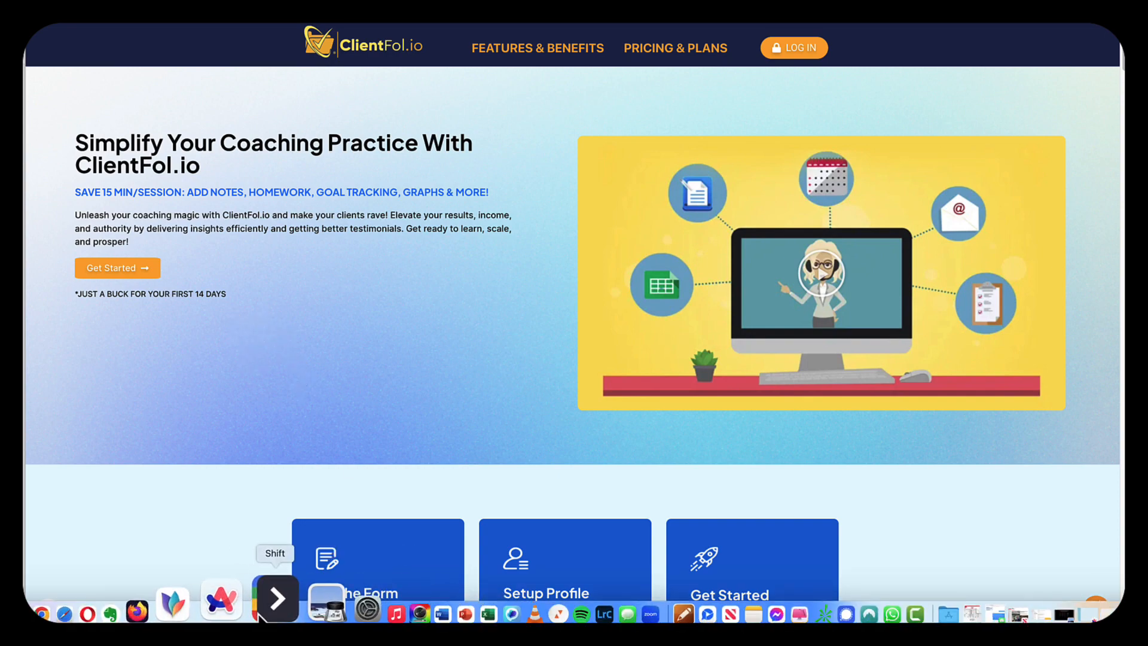
left_click(266, 607)
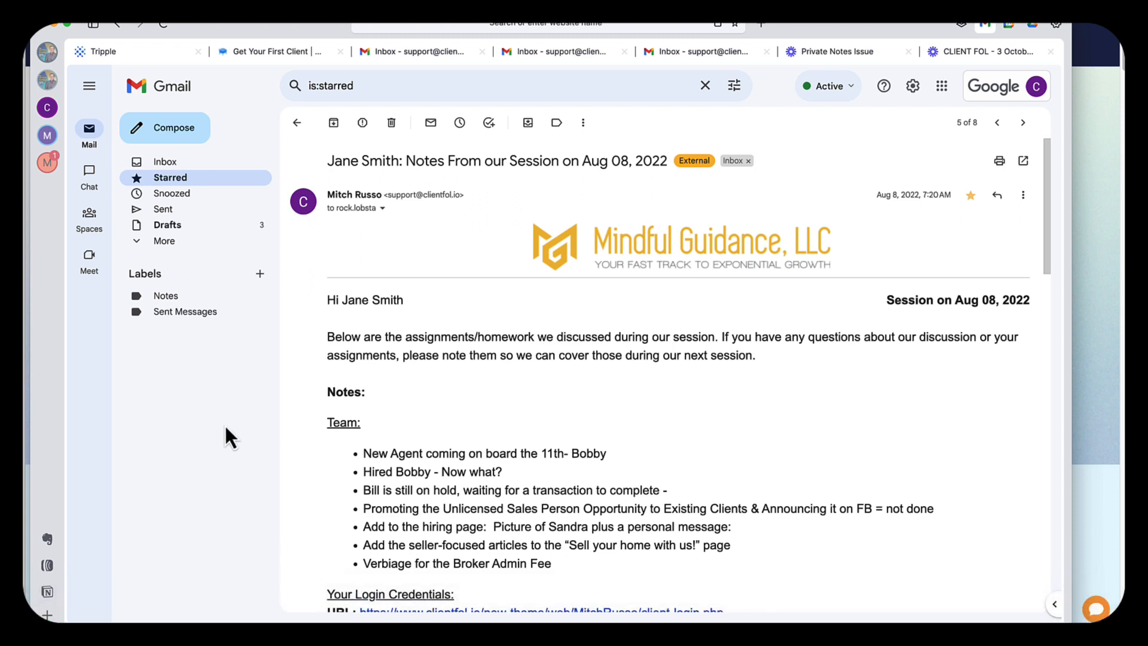
scroll(358, 412, "down", 2)
scroll(359, 411, "up", 2)
scroll(573, 326, "down", 2)
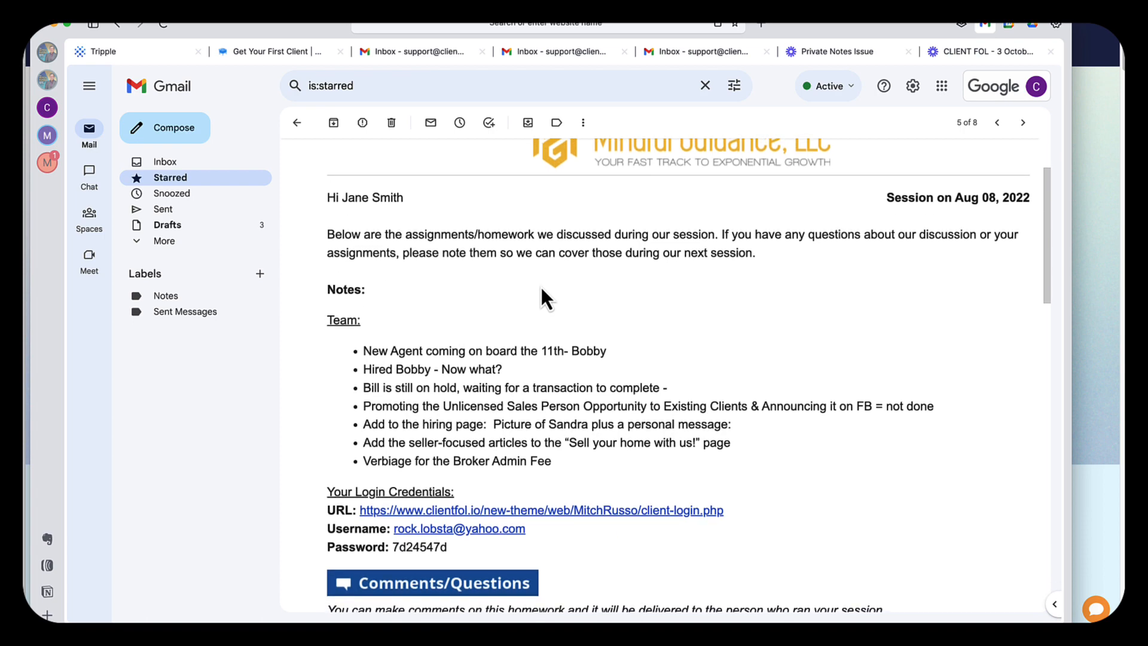
scroll(491, 229, "down", 1)
scroll(491, 229, "down", 1)
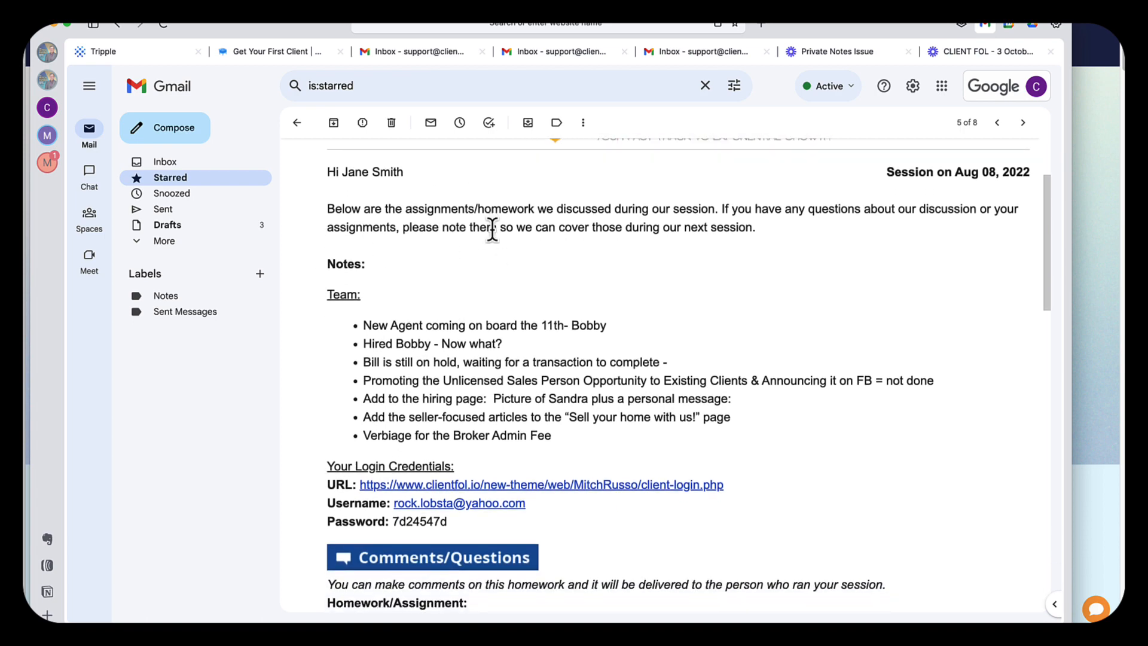
scroll(367, 258, "down", 2)
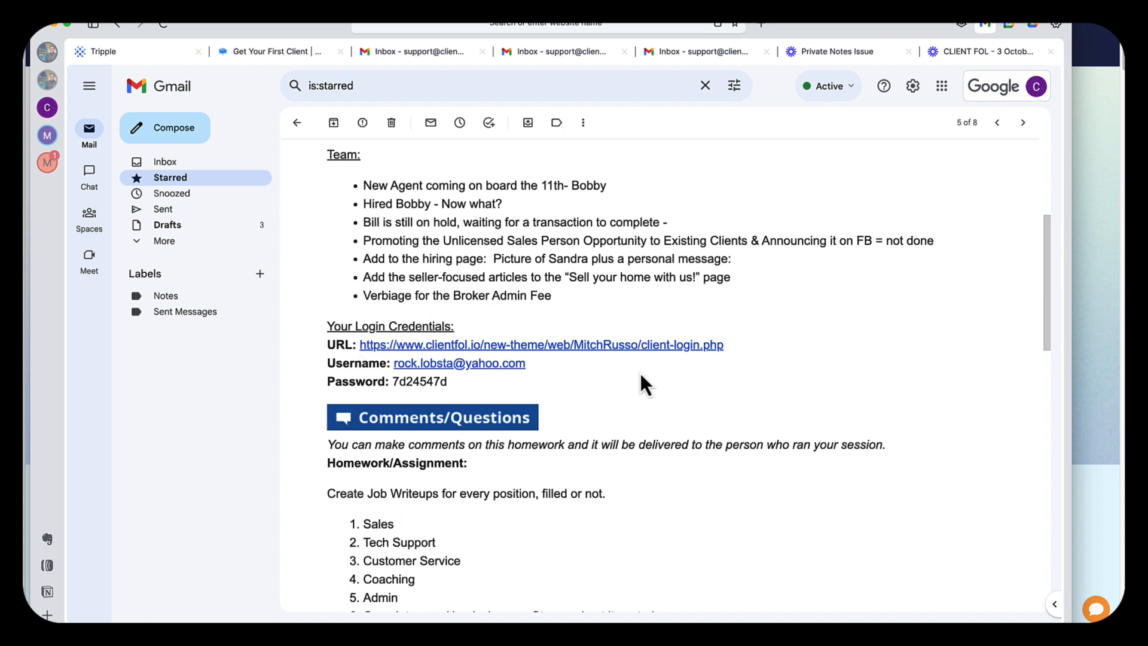
scroll(597, 391, "down", 3)
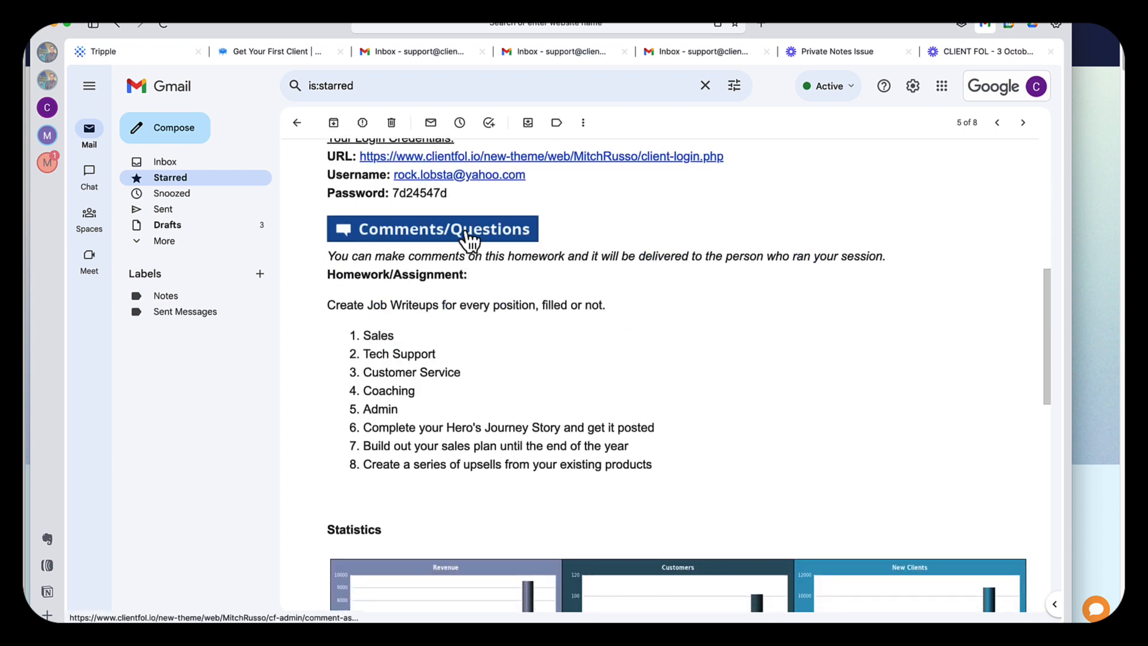
Step: Examine the Comments/Questions link and the Homework/Assignment list in the session email
scroll(469, 239, "up", 3)
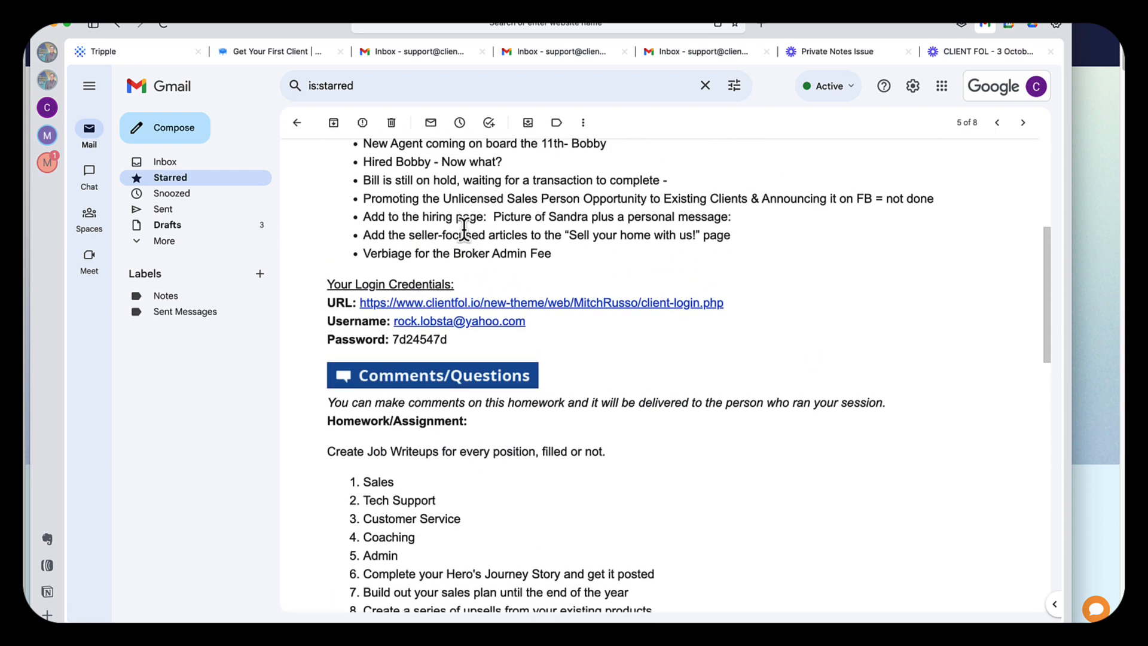
scroll(464, 229, "down", 1)
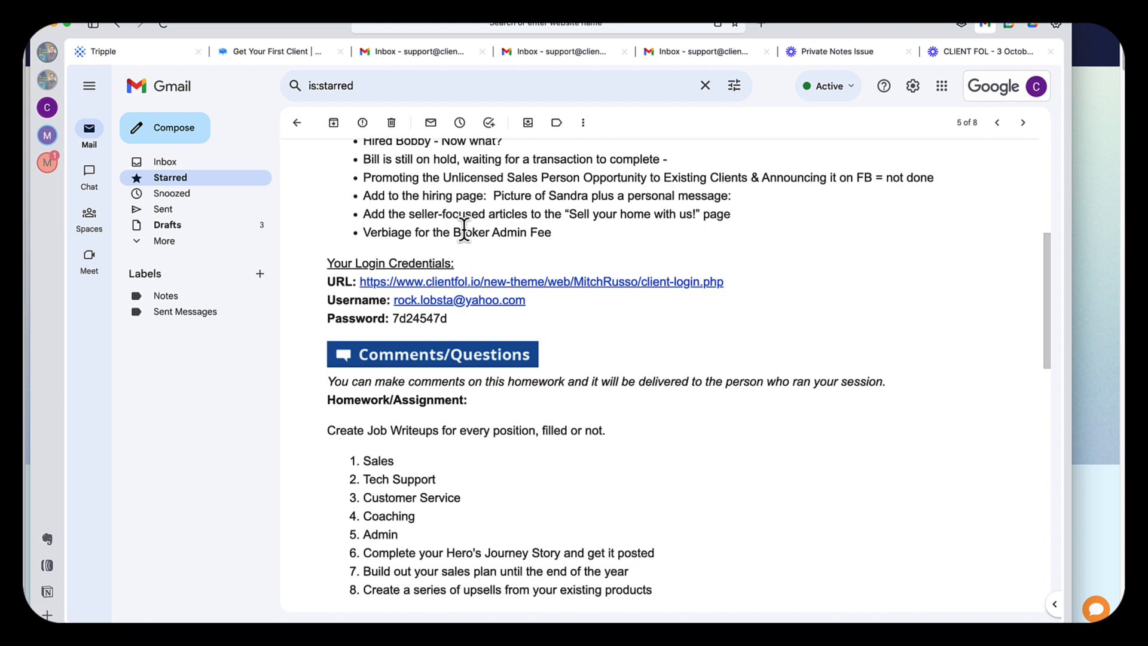
scroll(485, 288, "down", 2)
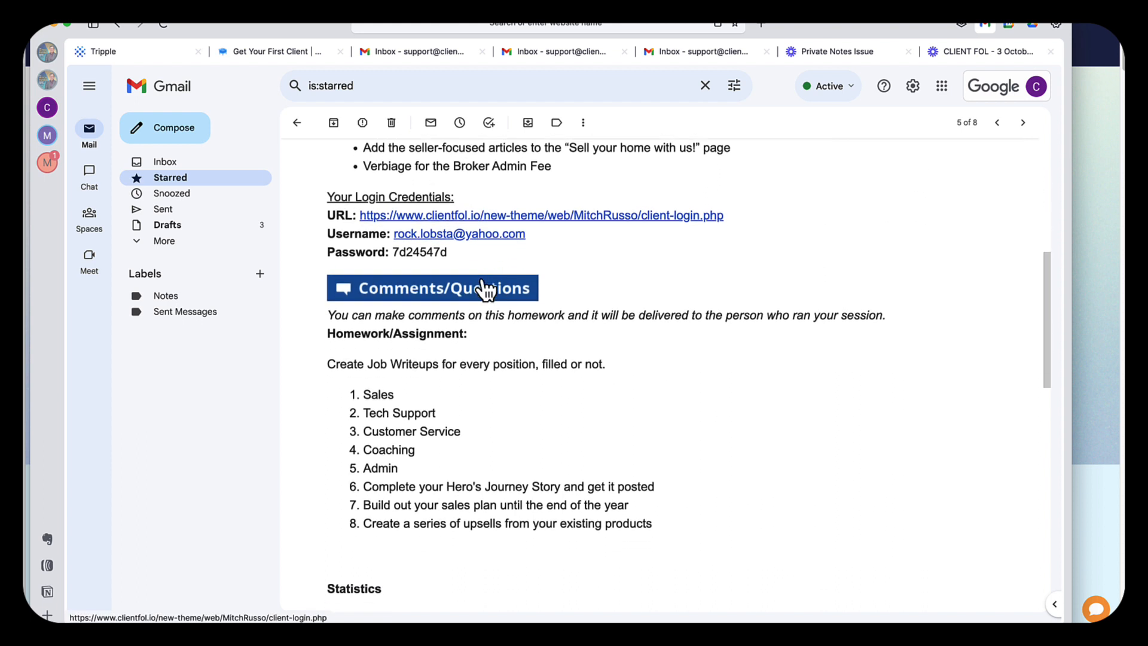
scroll(485, 288, "up", 3)
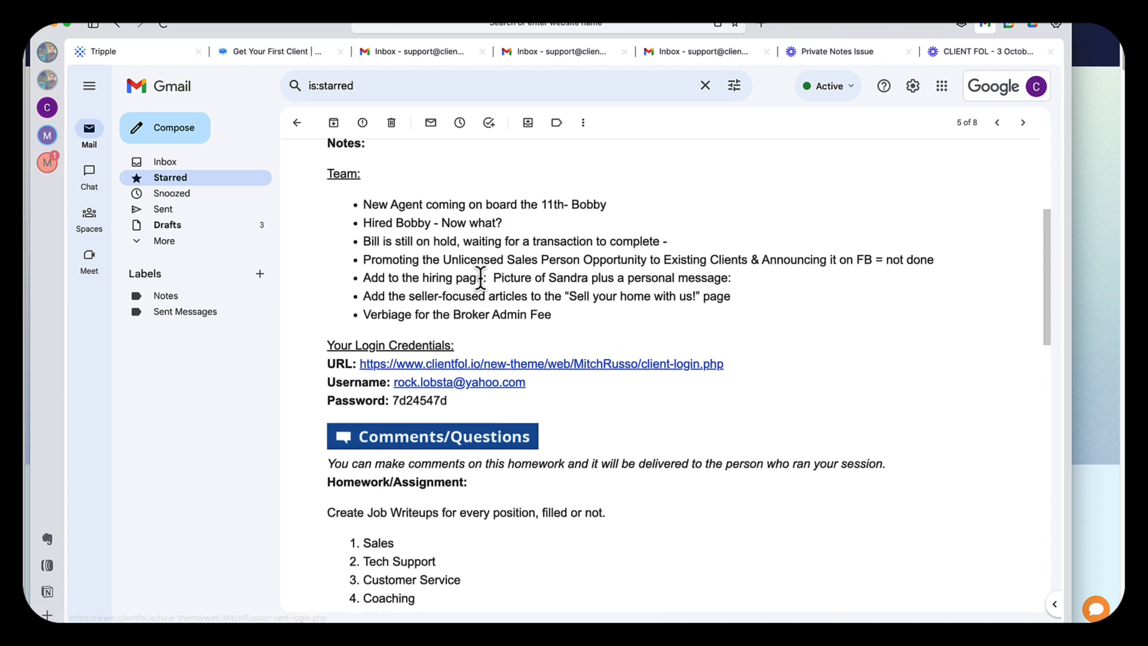
scroll(481, 276, "down", 2)
scroll(482, 280, "down", 5)
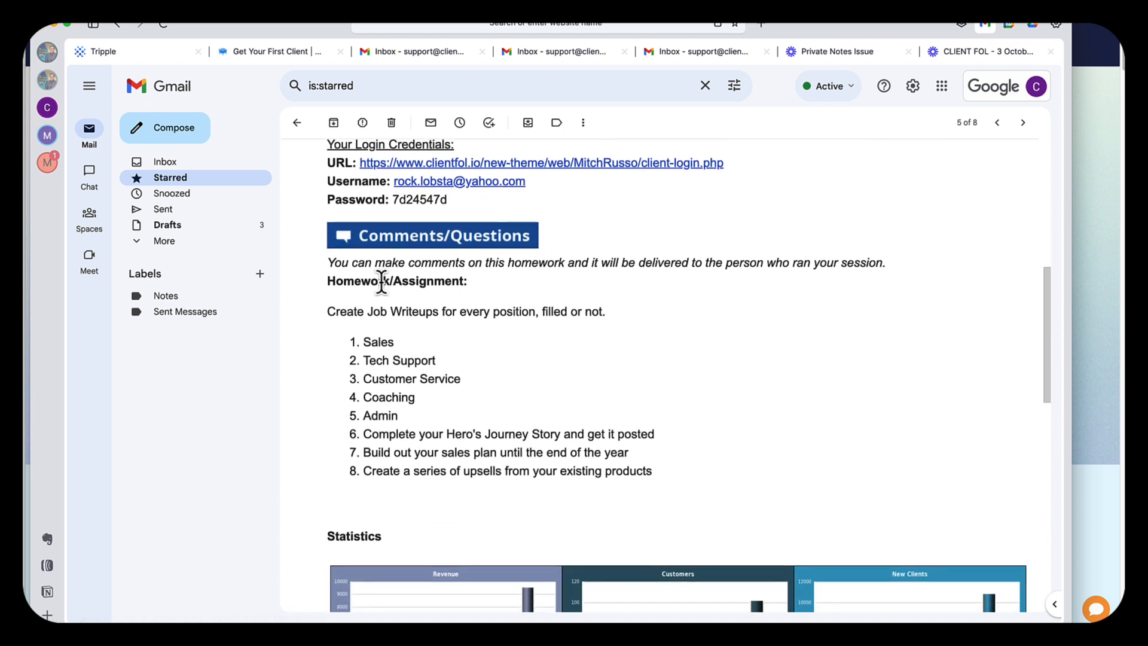
scroll(435, 307, "down", 1)
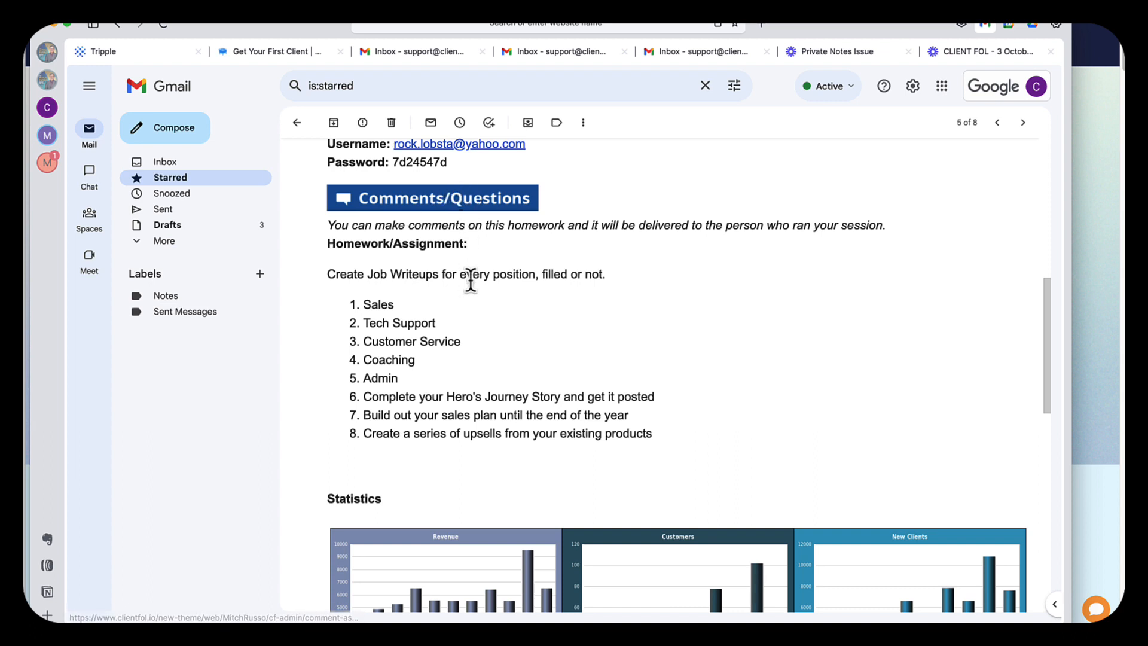
Step: Examine the Statistics graphs in the email, from Revenue and Customers to Conversations and LI Connections
scroll(470, 279, "down", 5)
scroll(477, 293, "down", 4)
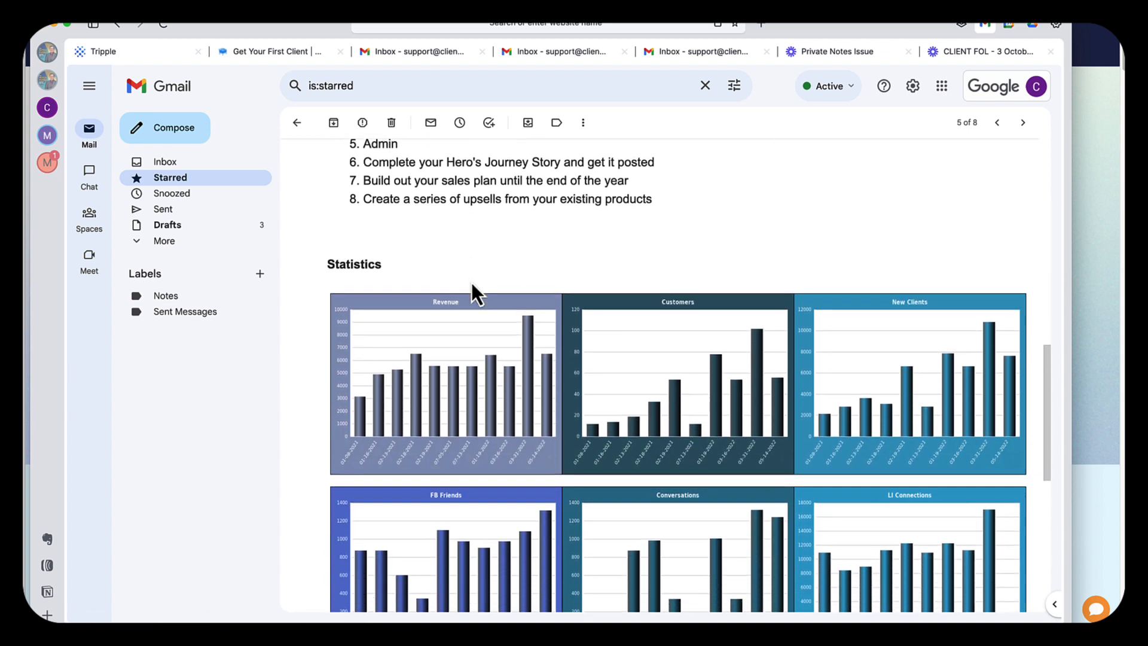
scroll(477, 293, "down", 1)
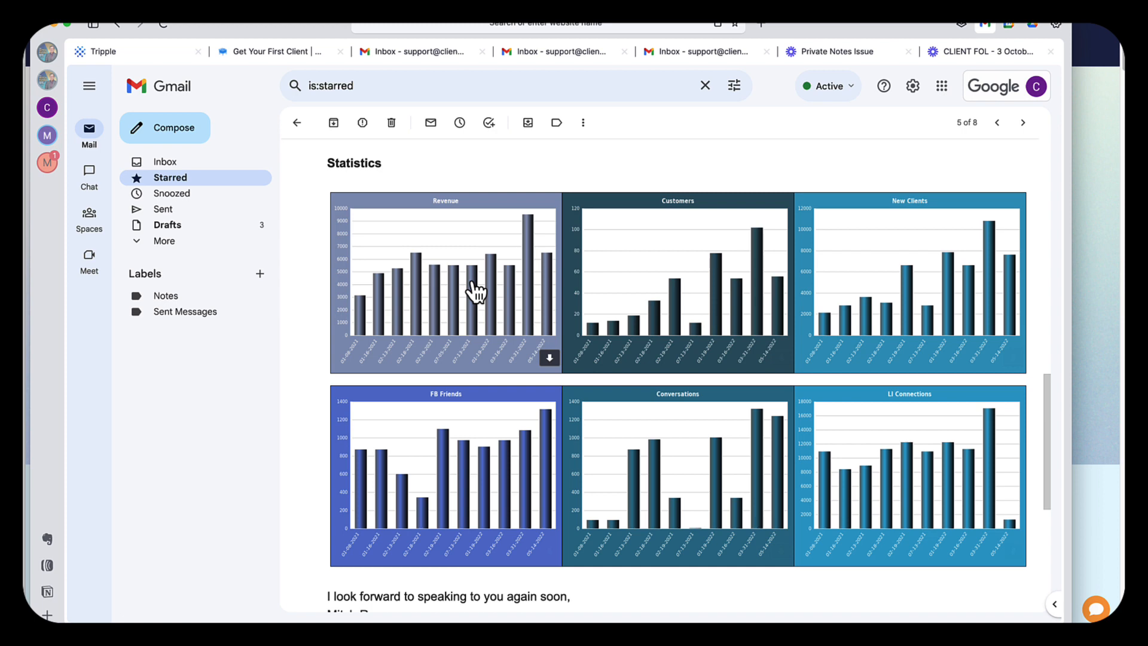
scroll(477, 293, "down", 6)
scroll(476, 293, "up", 5)
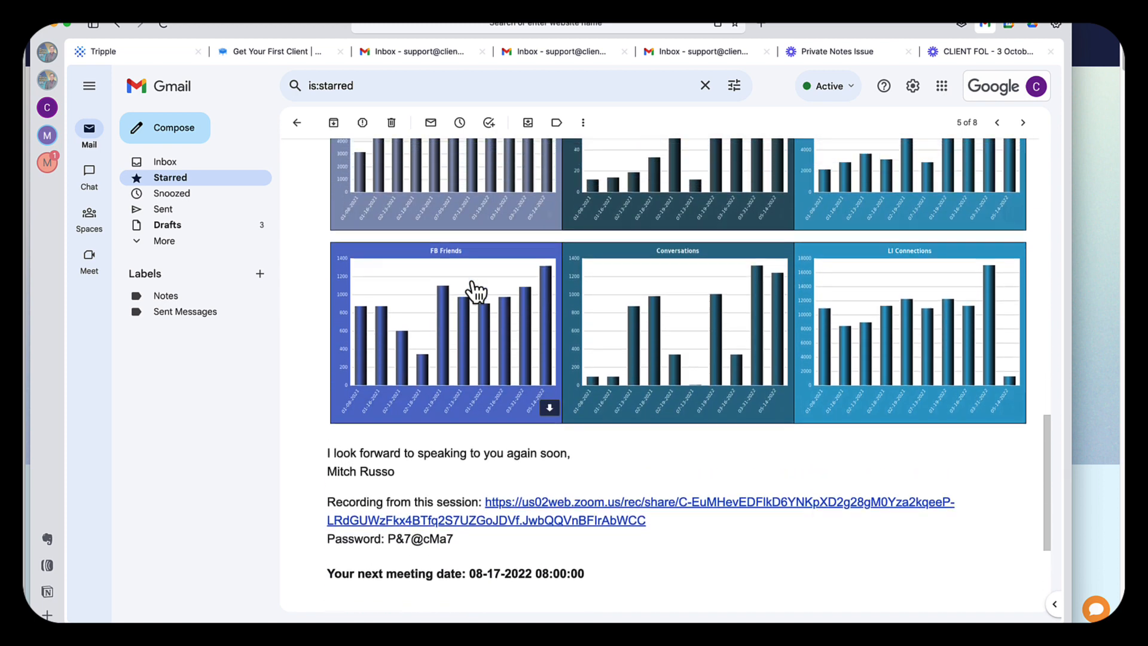
scroll(476, 293, "up", 2)
scroll(472, 290, "down", 3)
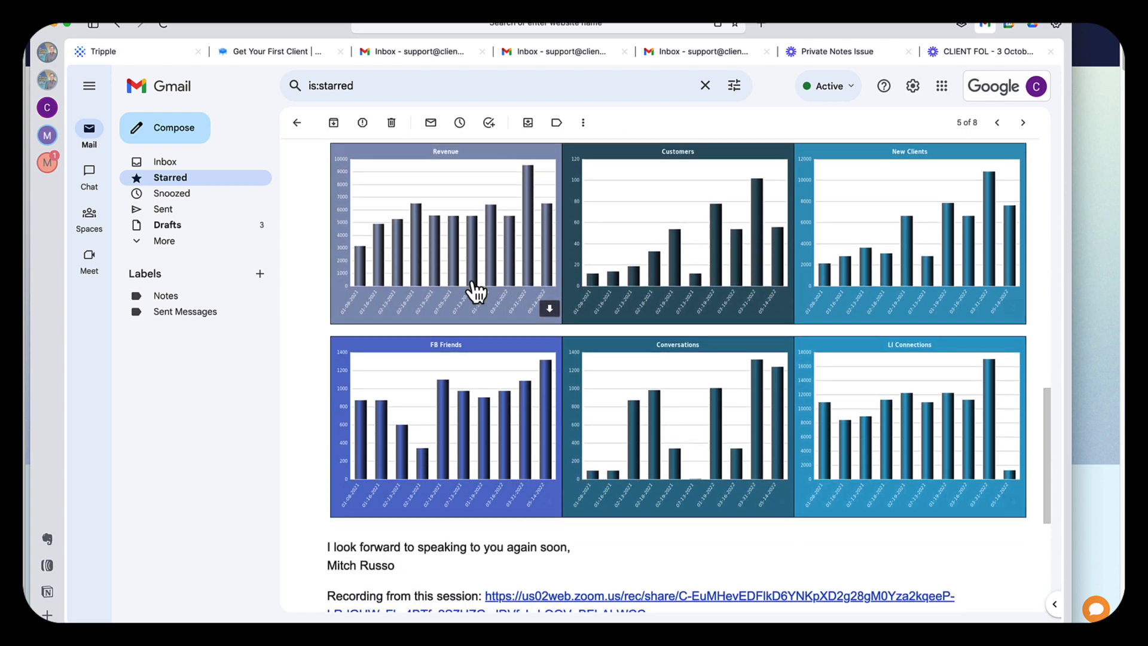
scroll(315, 345, "down", 3)
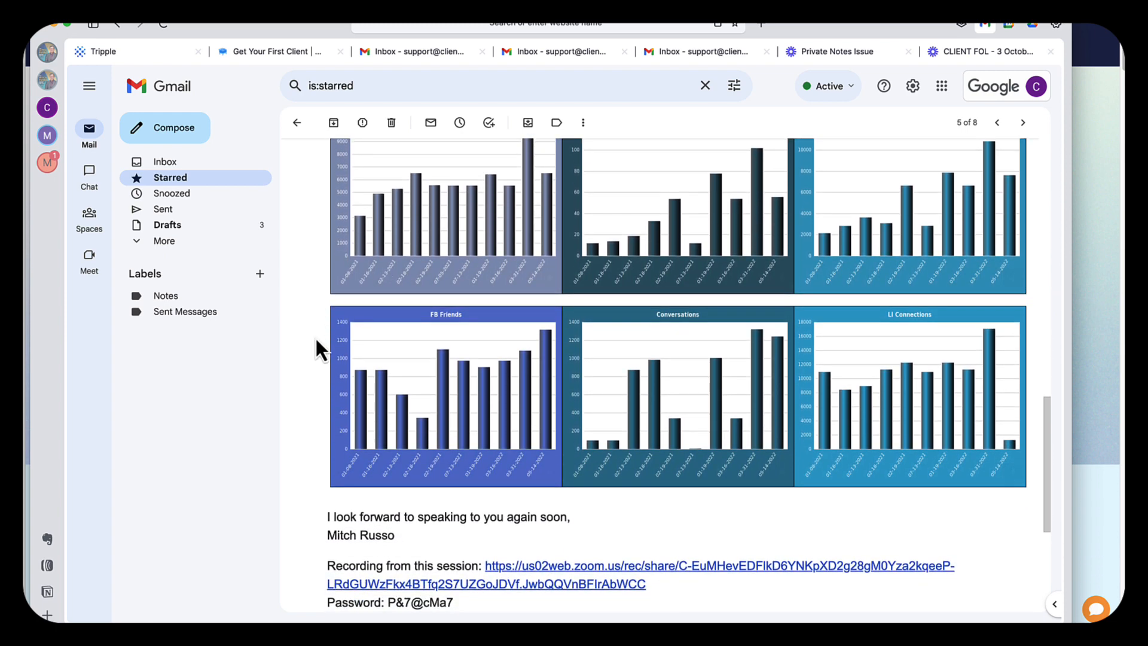
scroll(317, 345, "up", 3)
scroll(321, 348, "up", 1)
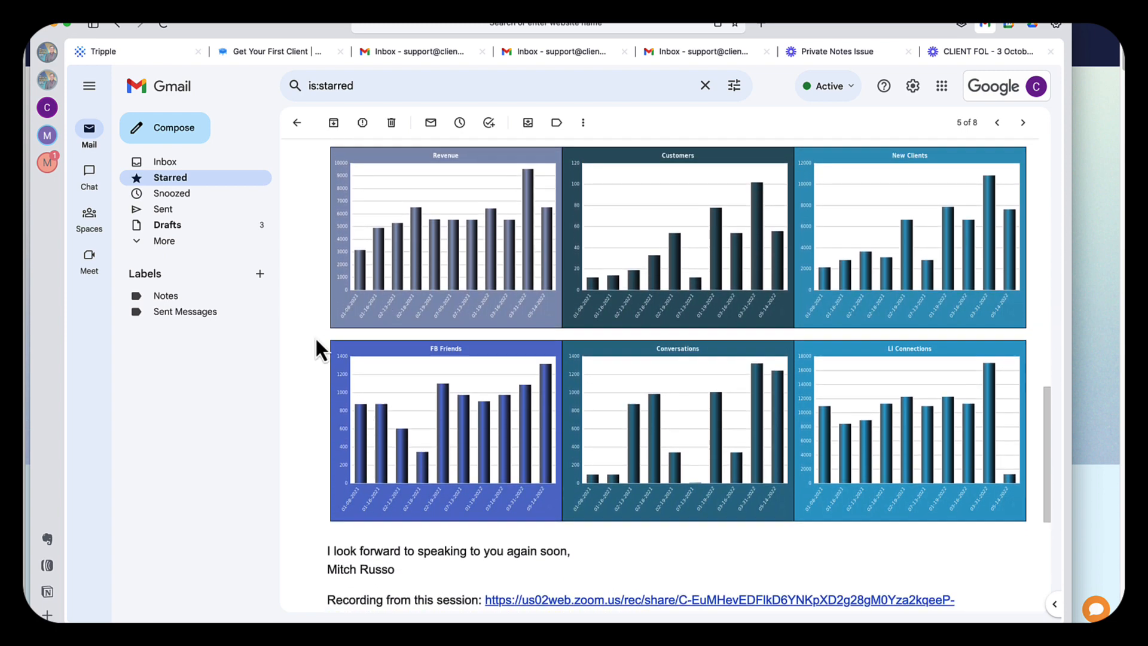
Step: Review the session recording link, next meeting date and Client Report link at the end of the email
scroll(321, 346, "down", 3)
scroll(454, 436, "down", 4)
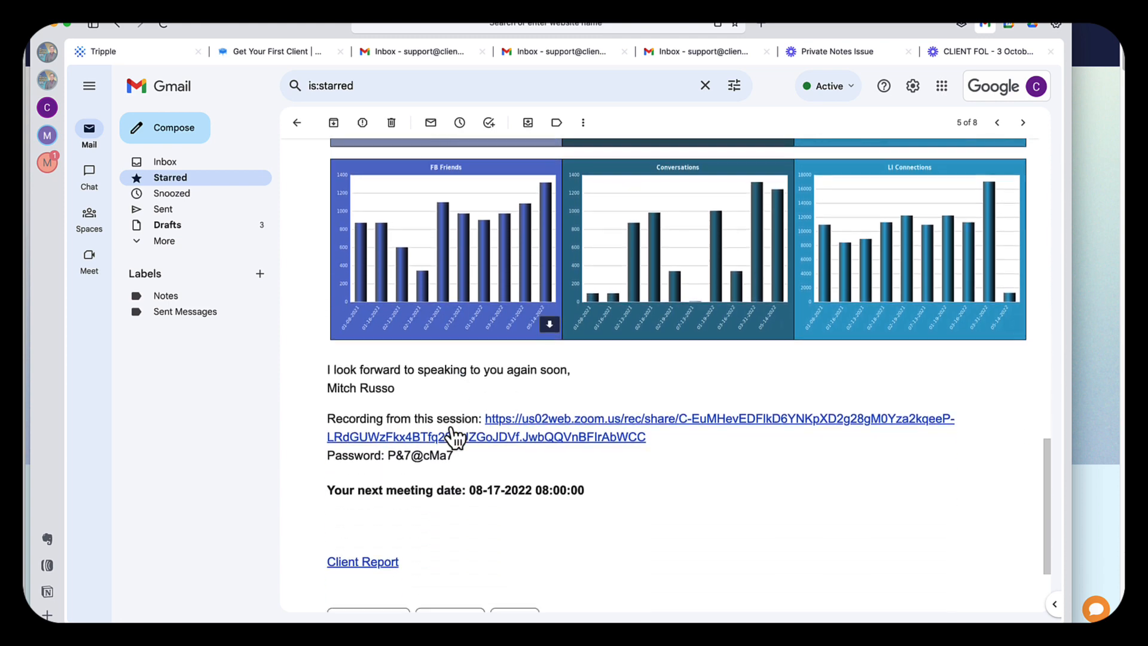
scroll(455, 436, "down", 3)
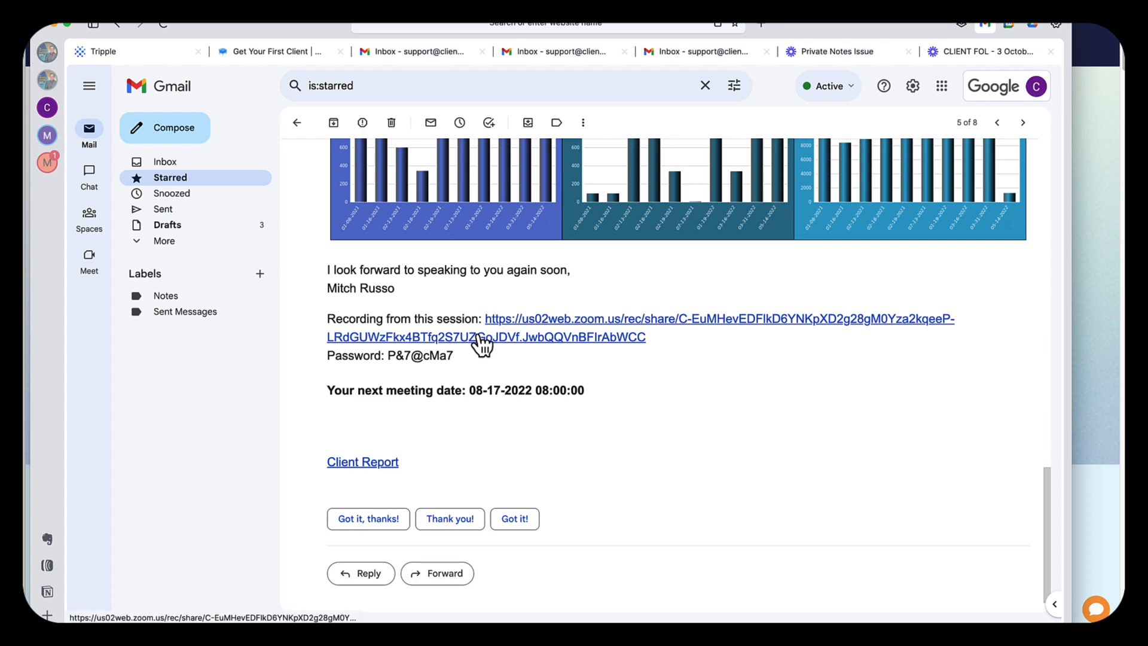
scroll(447, 411, "down", 1)
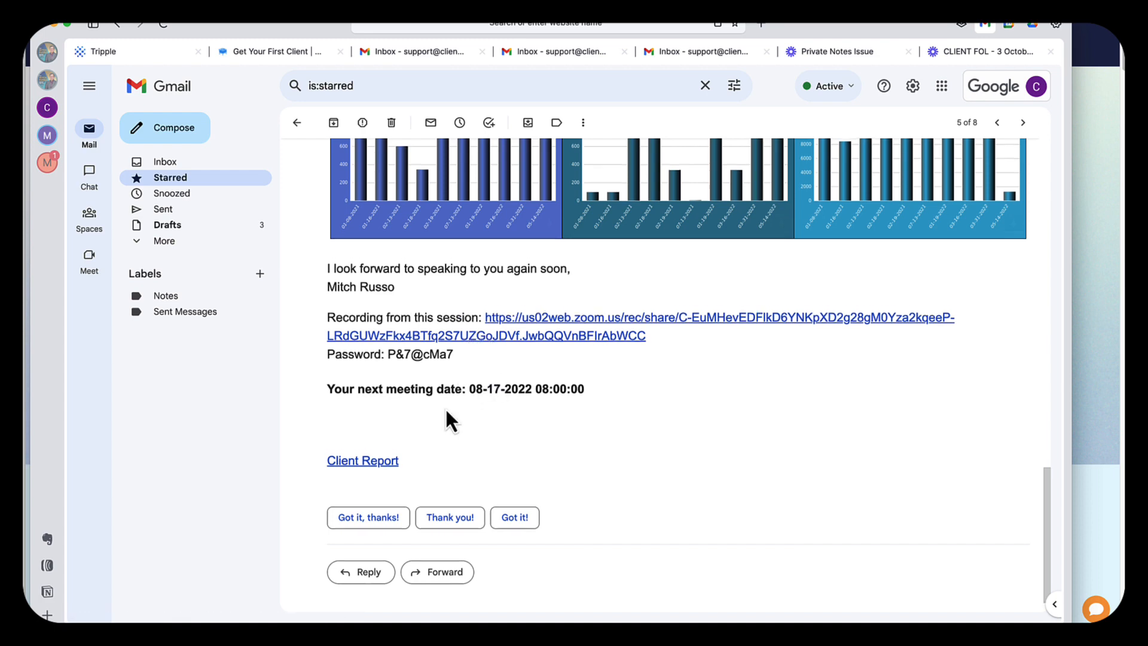
scroll(449, 420, "down", 1)
scroll(525, 418, "up", 5)
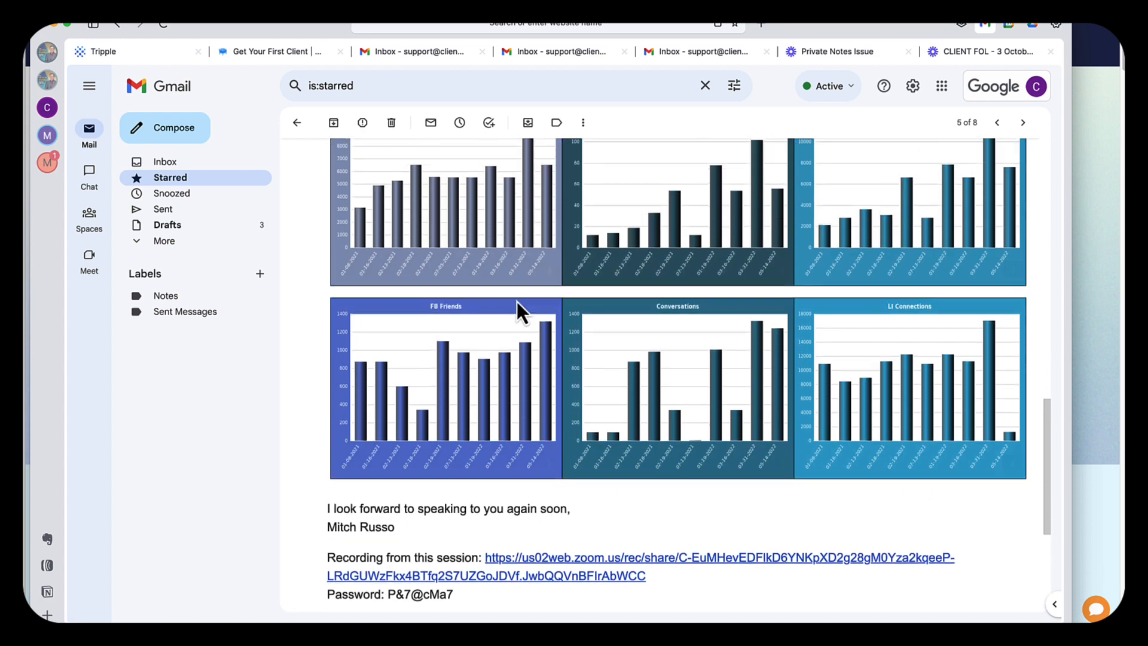
Step: Leave the mail window, switch to Opera and sign in to the client portal with the saved credentials
left_click(520, 307)
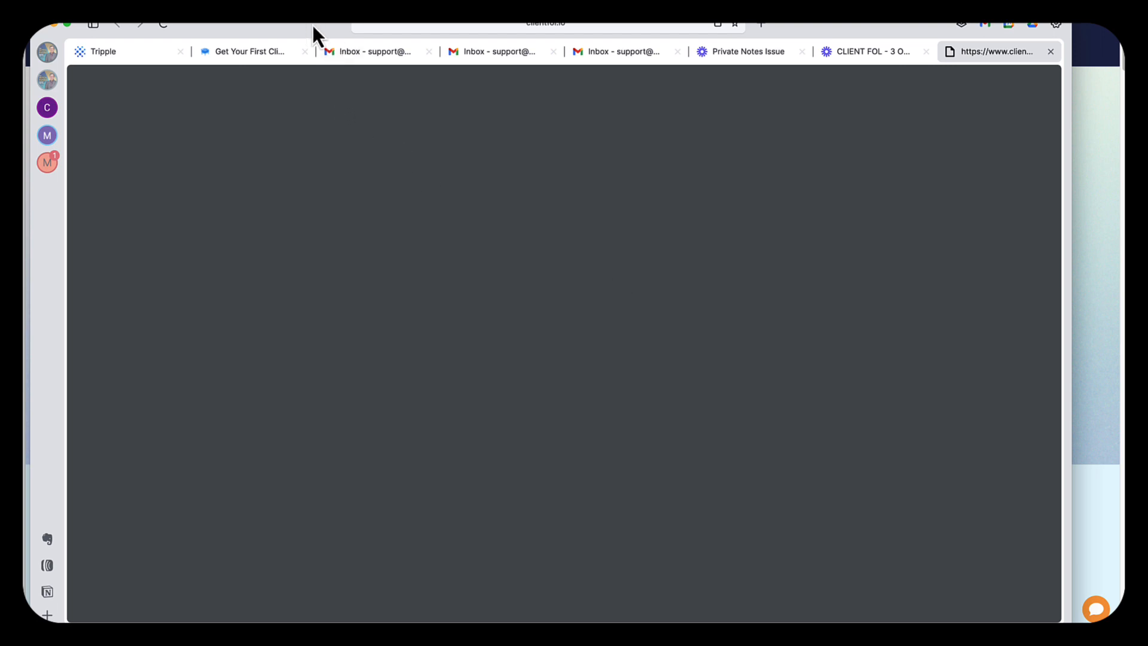
left_click_drag(316, 26, 22, 170)
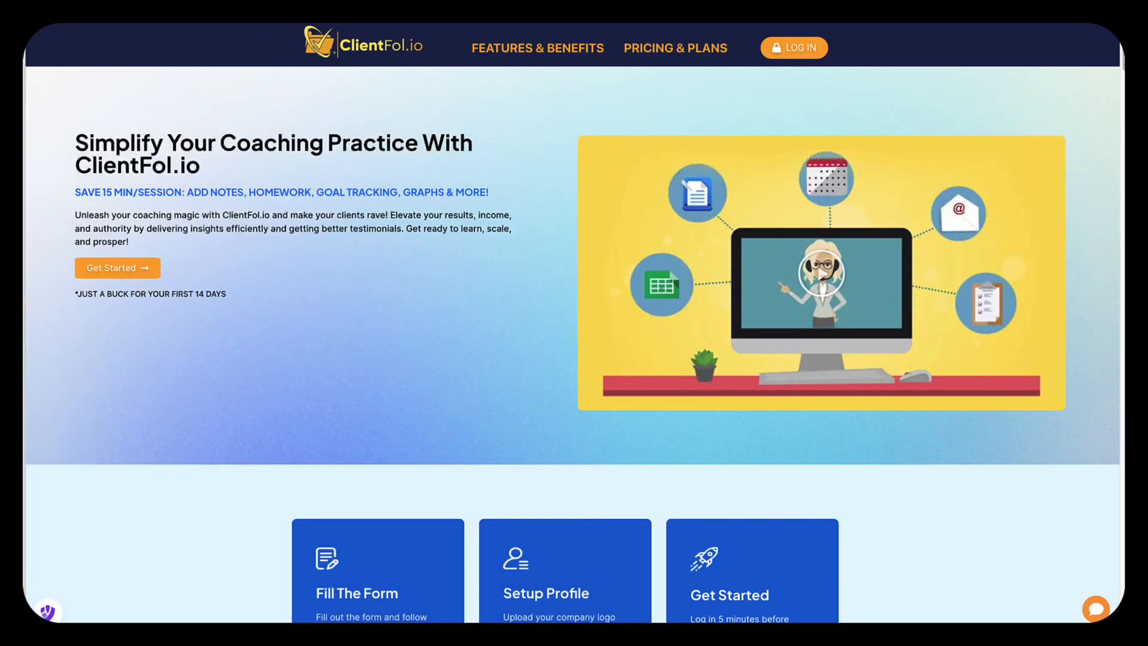
mouse_move(192, 618)
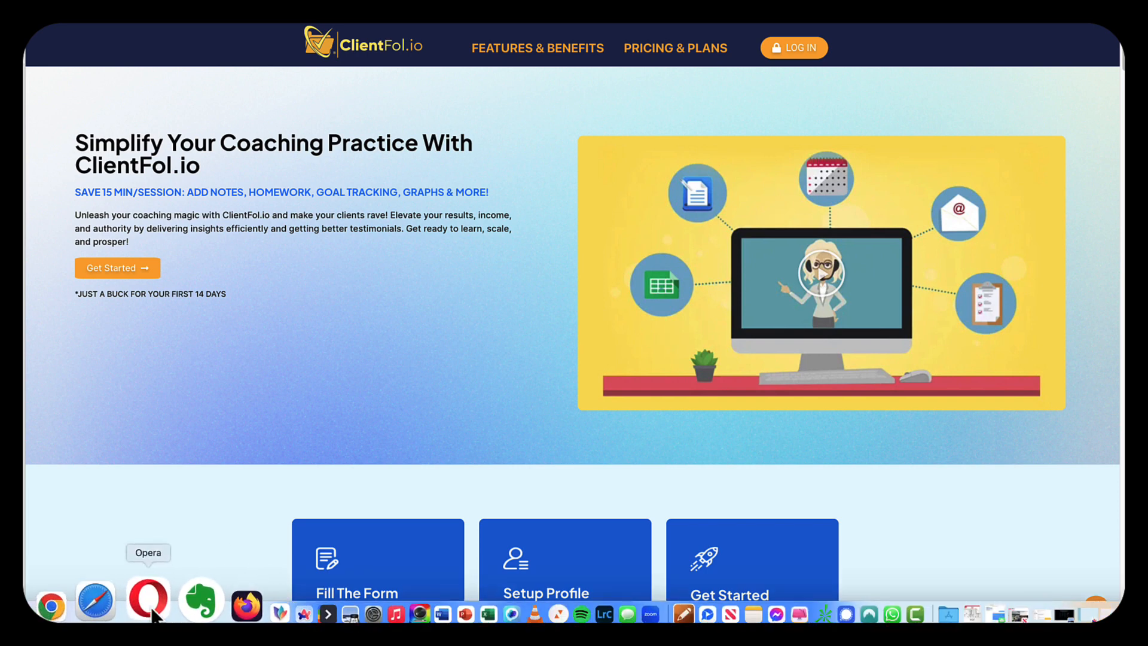
left_click(149, 600)
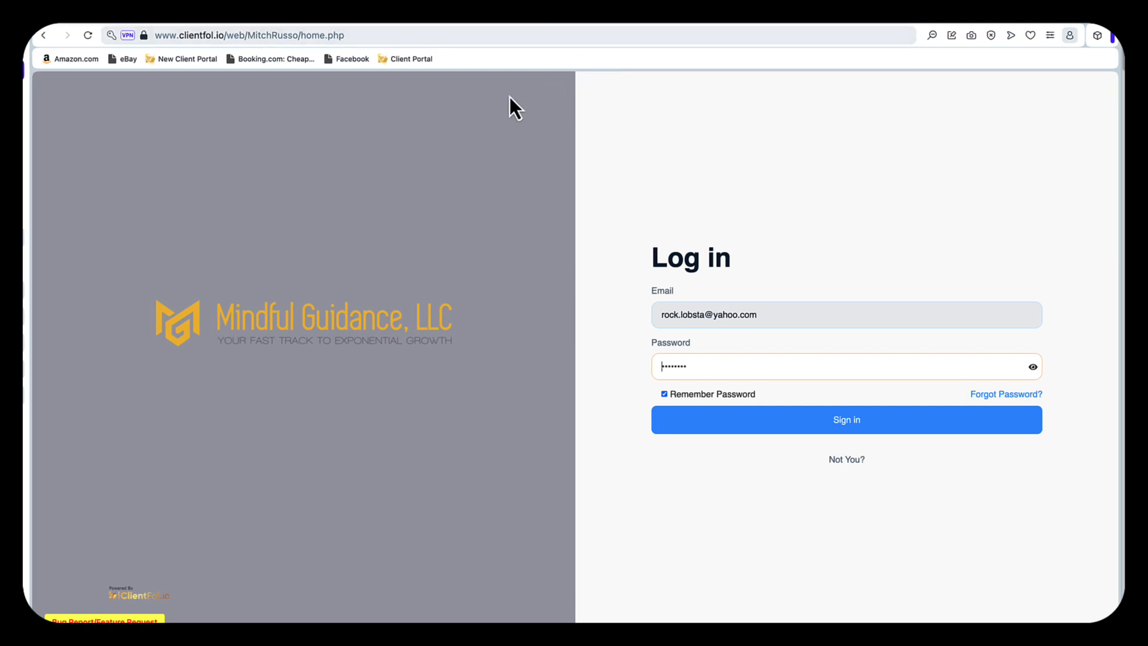
left_click(836, 429)
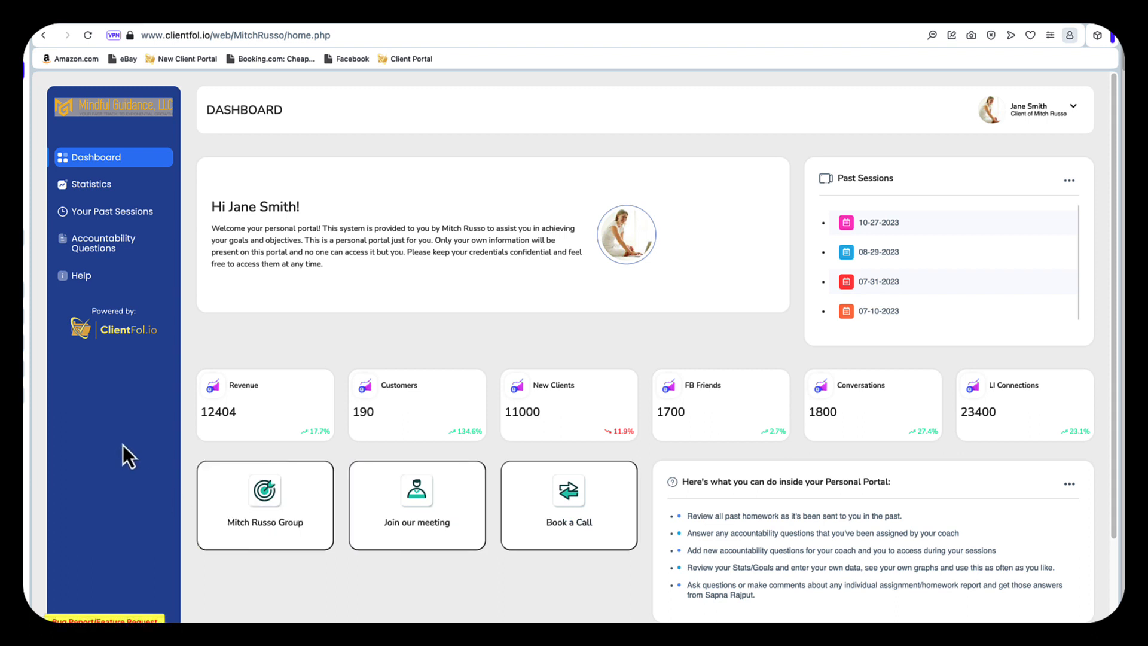
Step: Review the past session's notes and assignments in the portal, and open the 10-14-2022 session
left_click(124, 214)
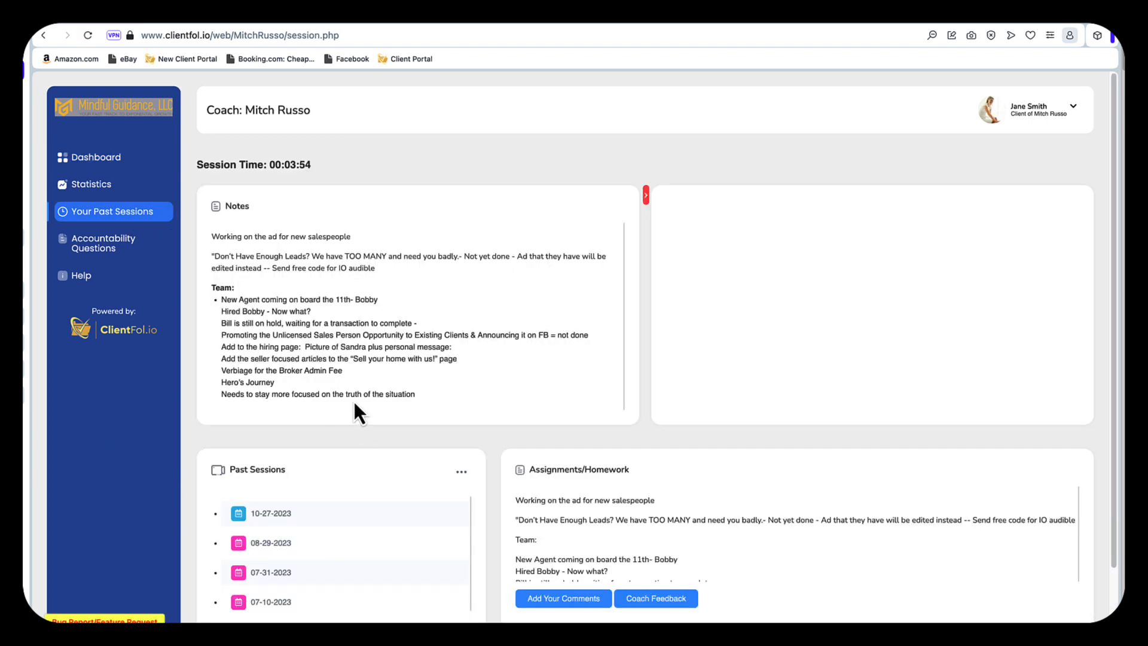
scroll(354, 469, "down", 1)
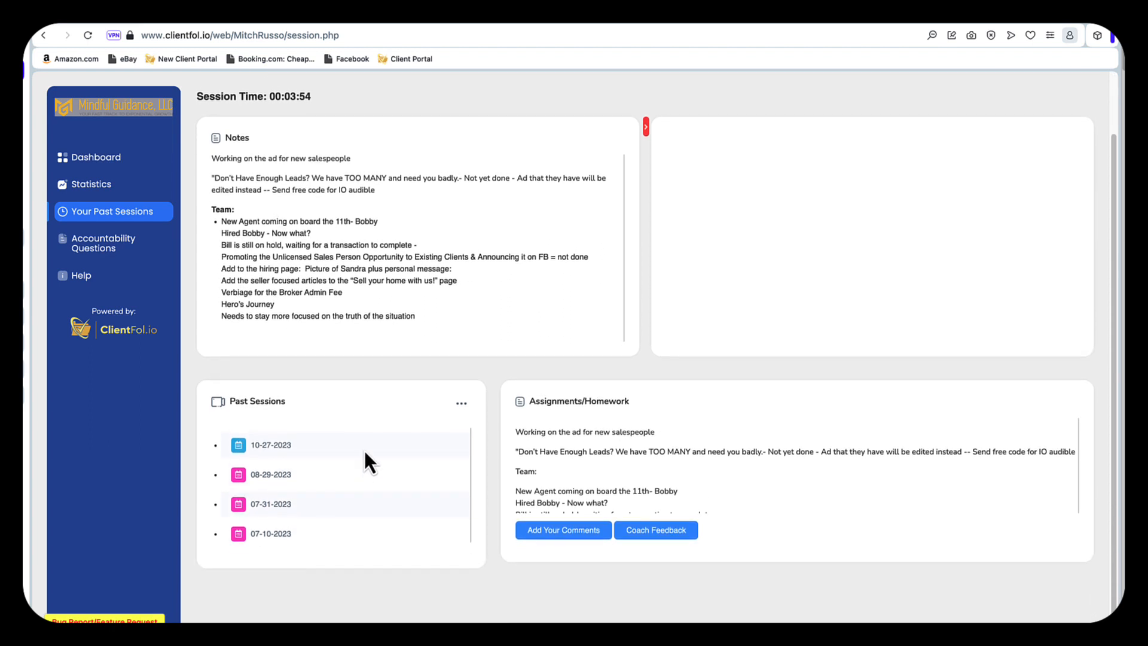
scroll(568, 460, "down", 4)
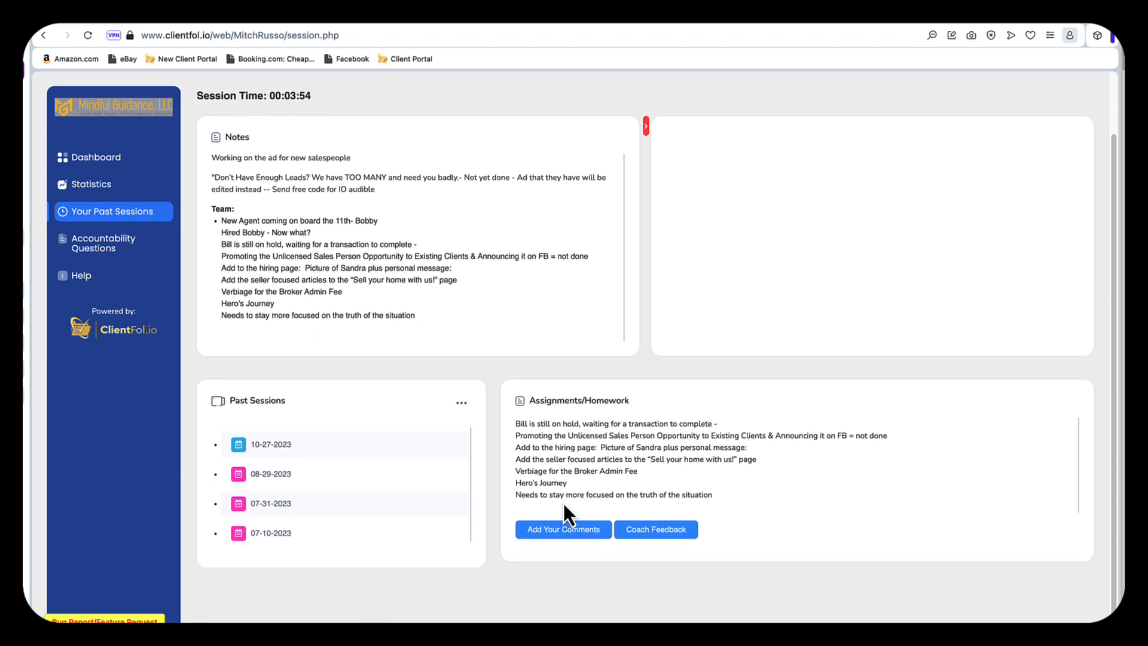
scroll(347, 475, "down", 5)
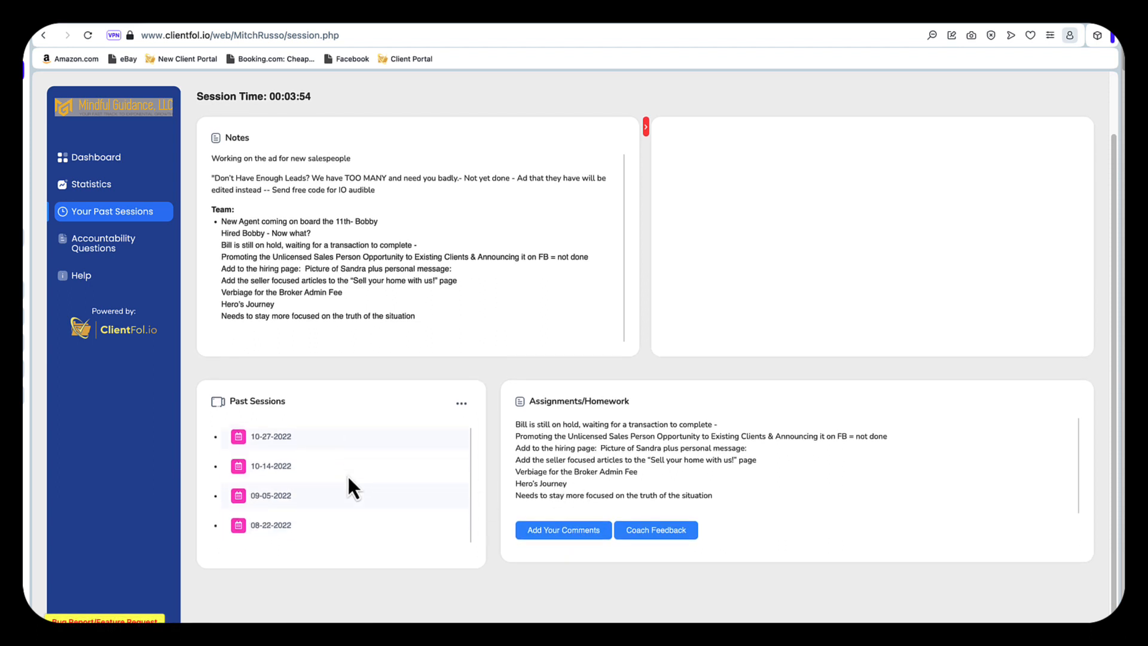
left_click(281, 468)
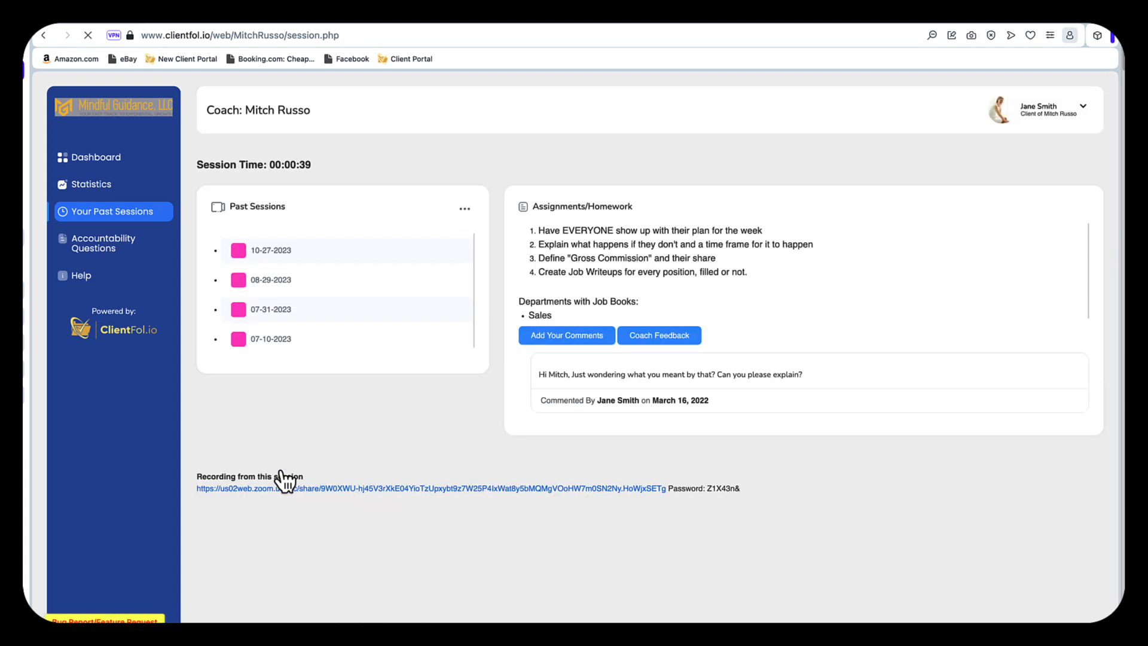
Step: View the session's homework comment page, return to the session, and open its coach feedback form
left_click(554, 338)
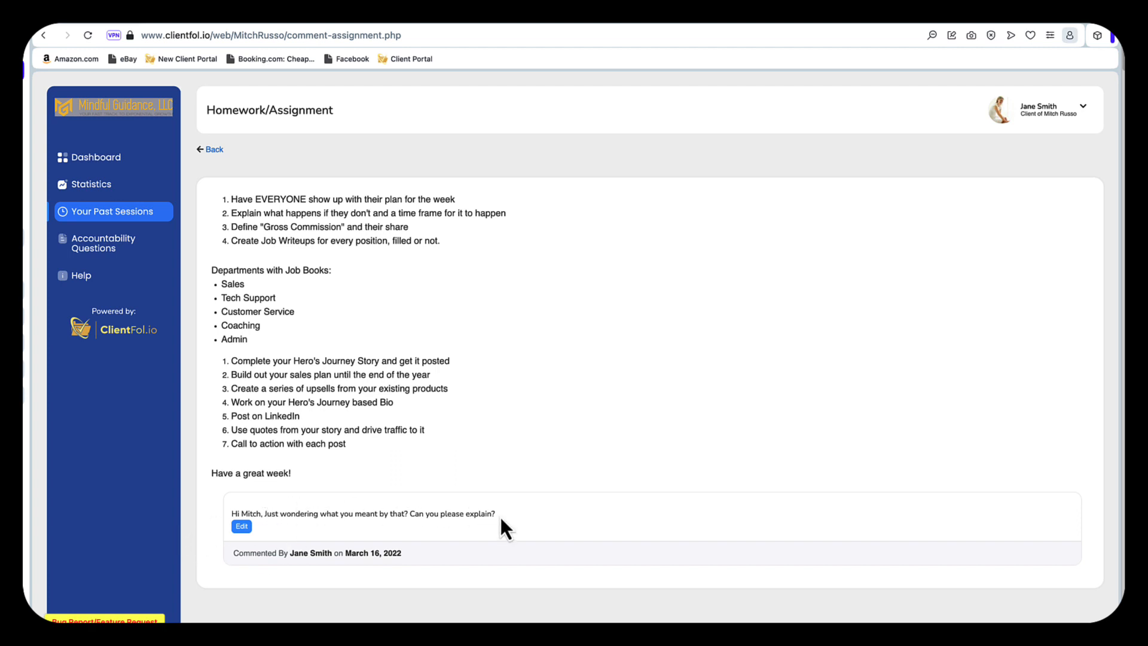
left_click(209, 149)
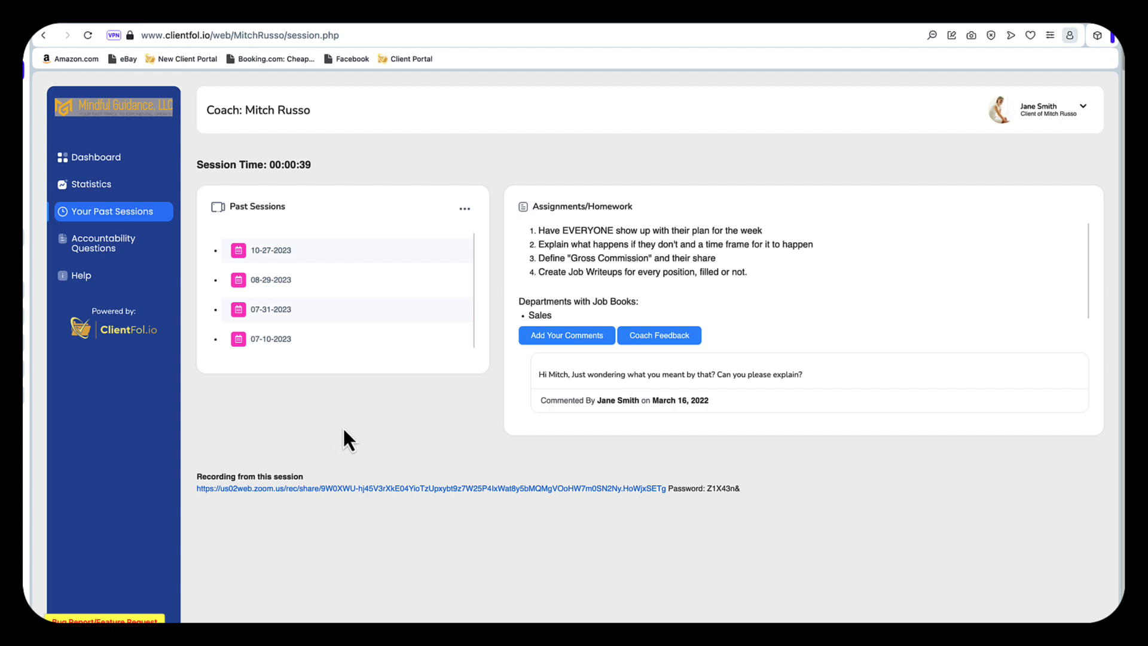
left_click(669, 337)
scroll(495, 436, "down", 1)
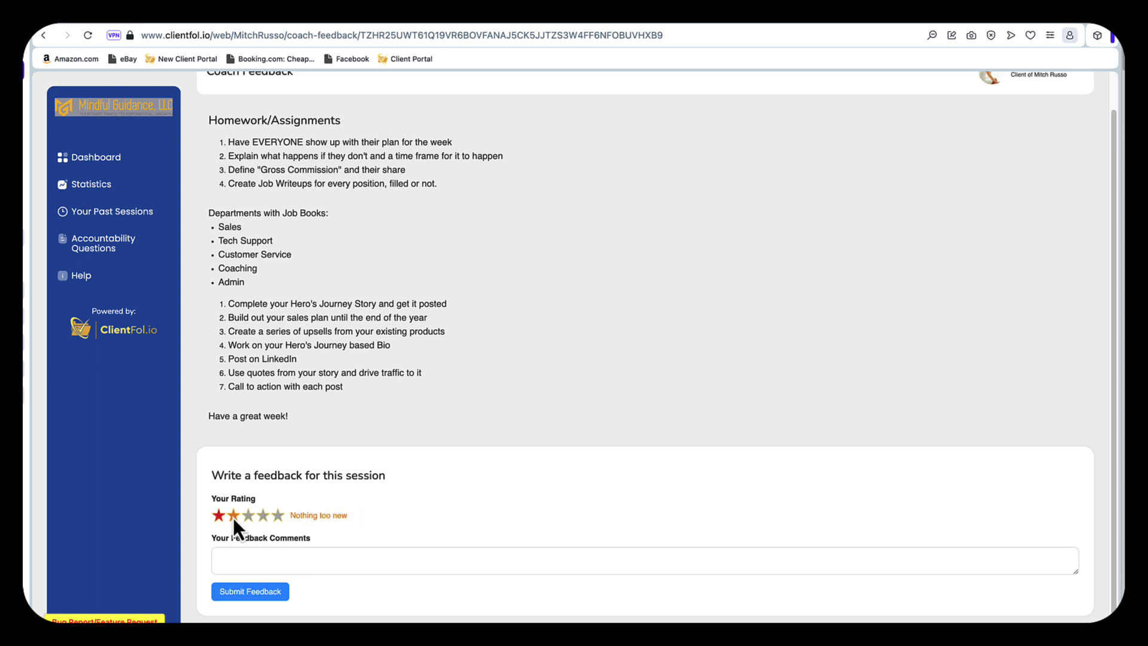
Step: Try the five-star rating in the session feedback form without submitting it, and return to the portal dashboard
left_click(278, 515)
scroll(583, 325, "up", 2)
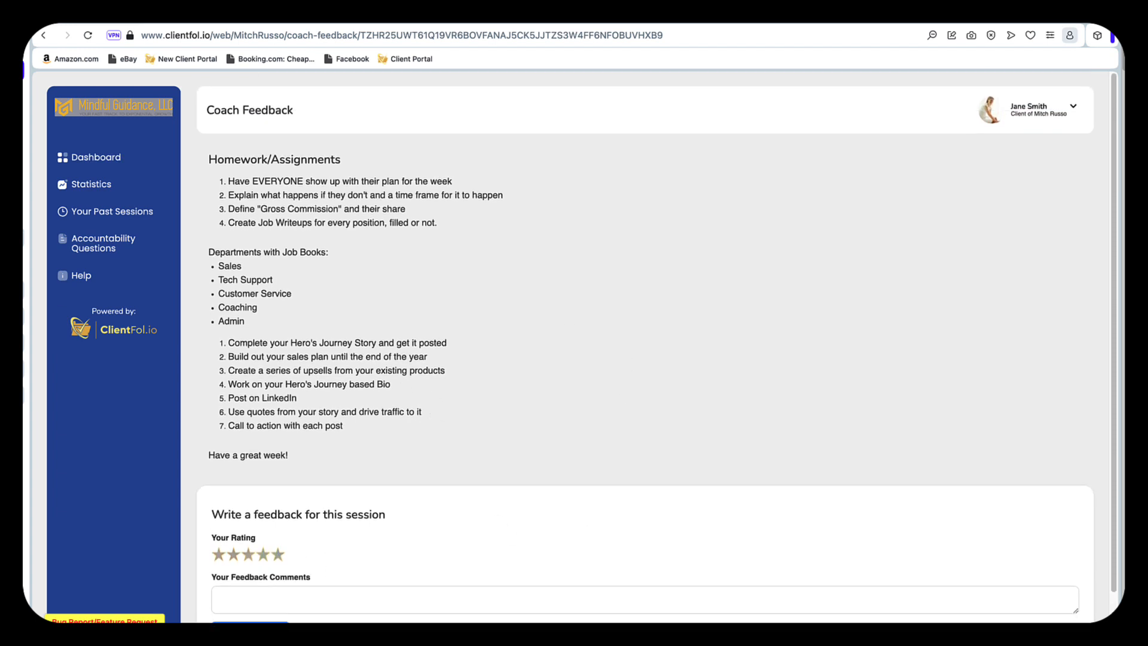
left_click(92, 160)
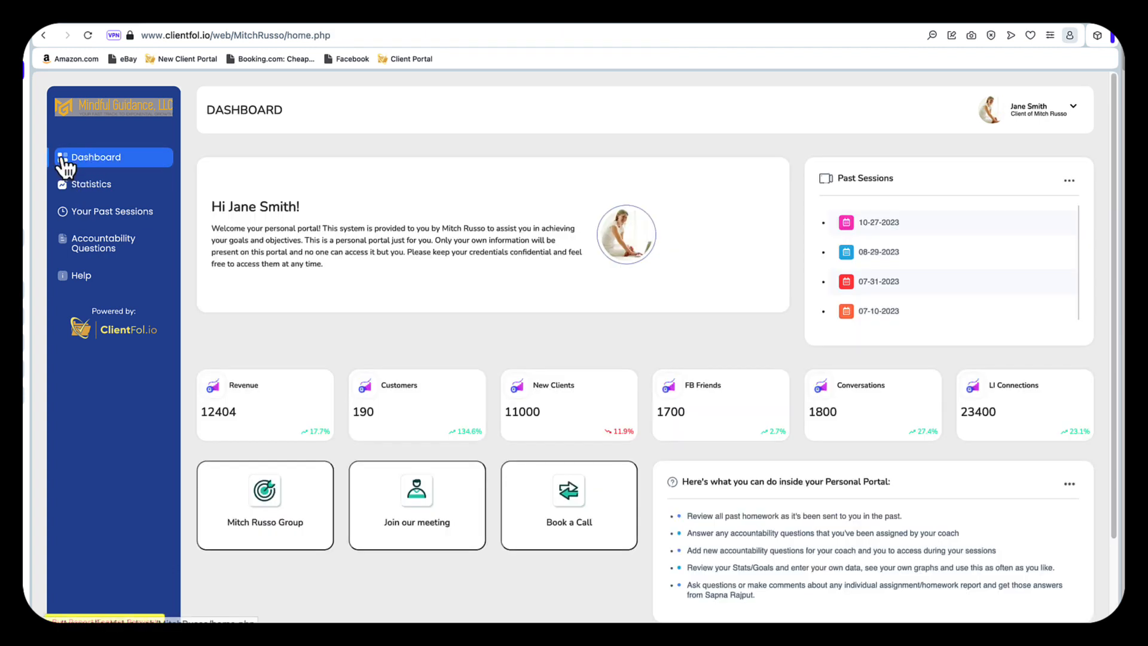
Step: Open the accountability question selection and browse the suggested list and the Productivity, Business and Personal categories
left_click(92, 244)
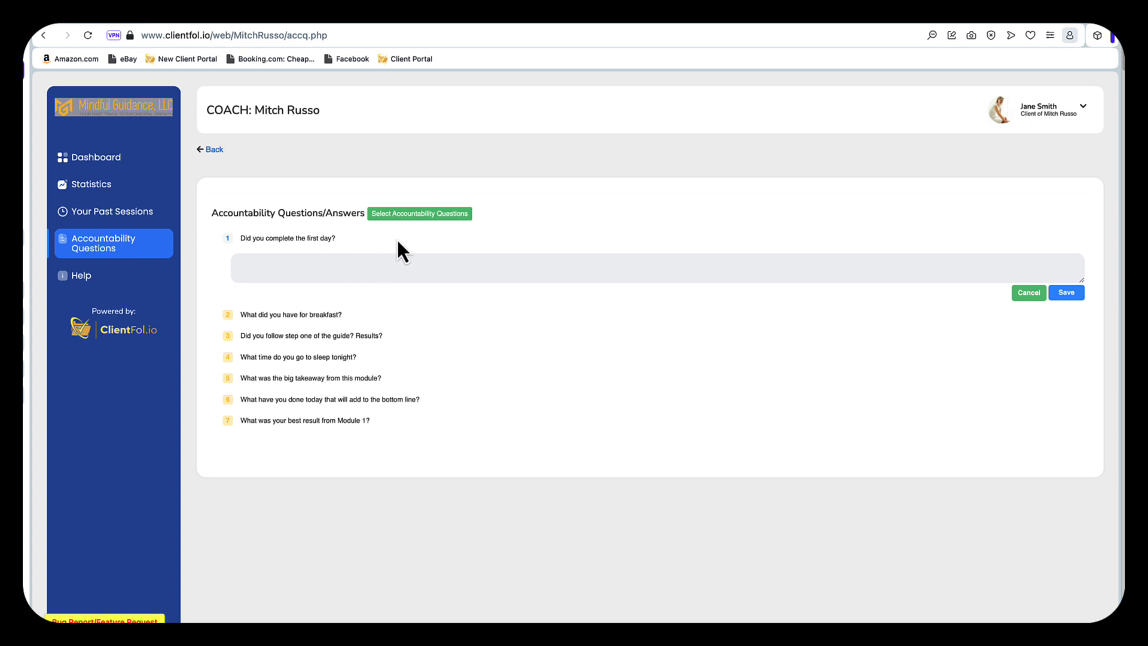
left_click(431, 215)
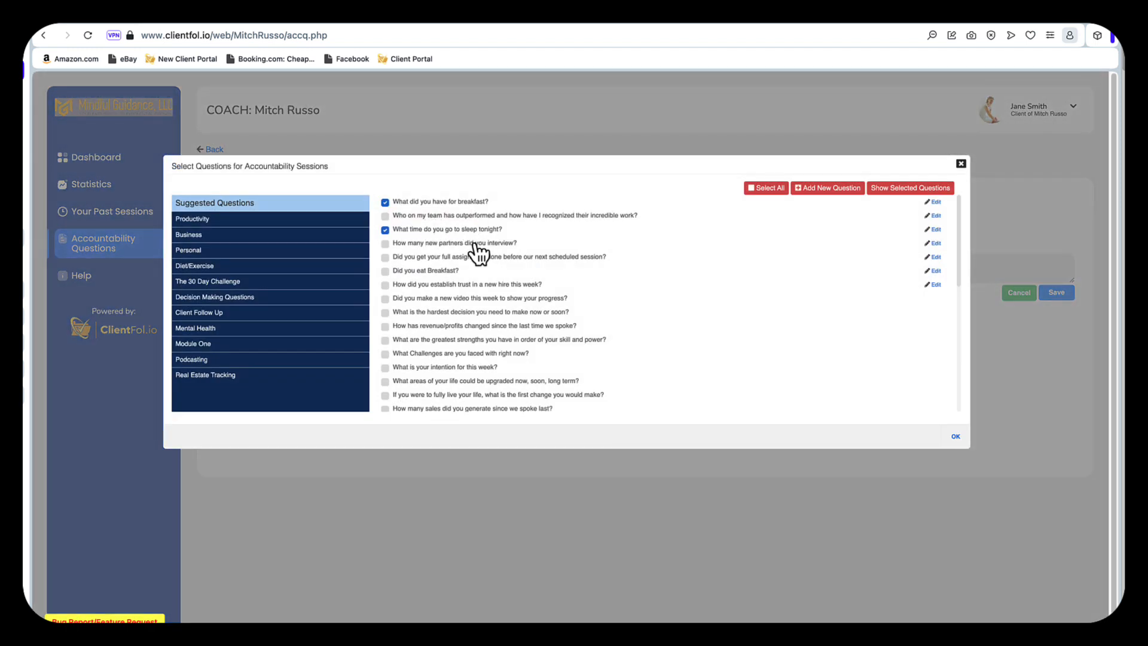
scroll(478, 251, "down", 2)
scroll(478, 251, "up", 2)
left_click(230, 226)
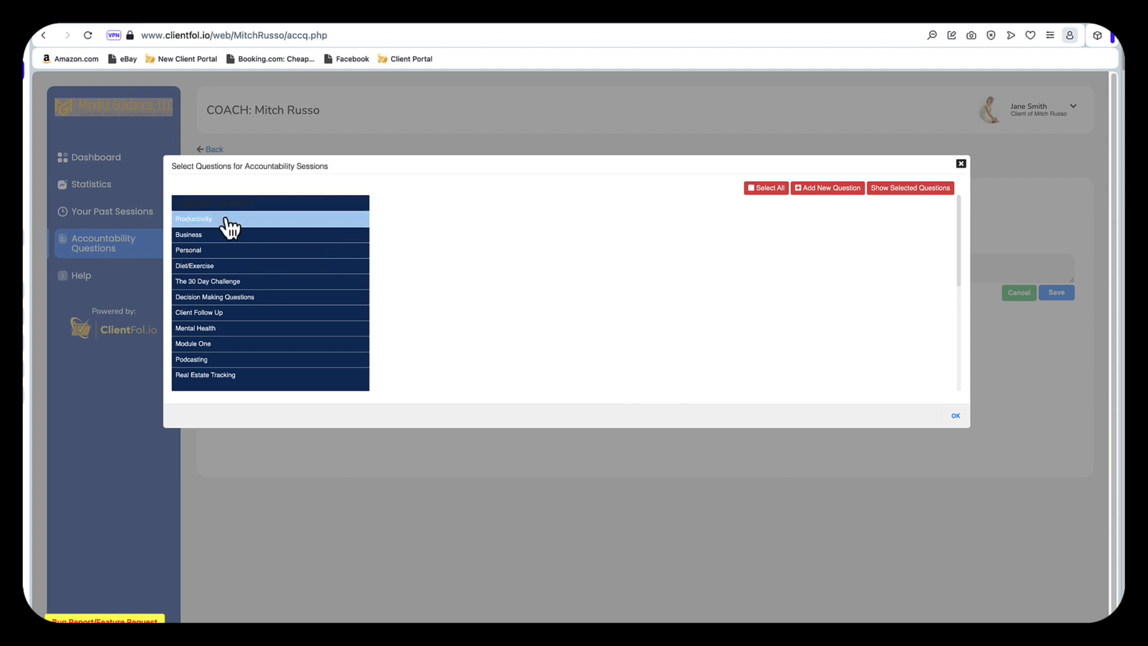
left_click(226, 235)
left_click(221, 251)
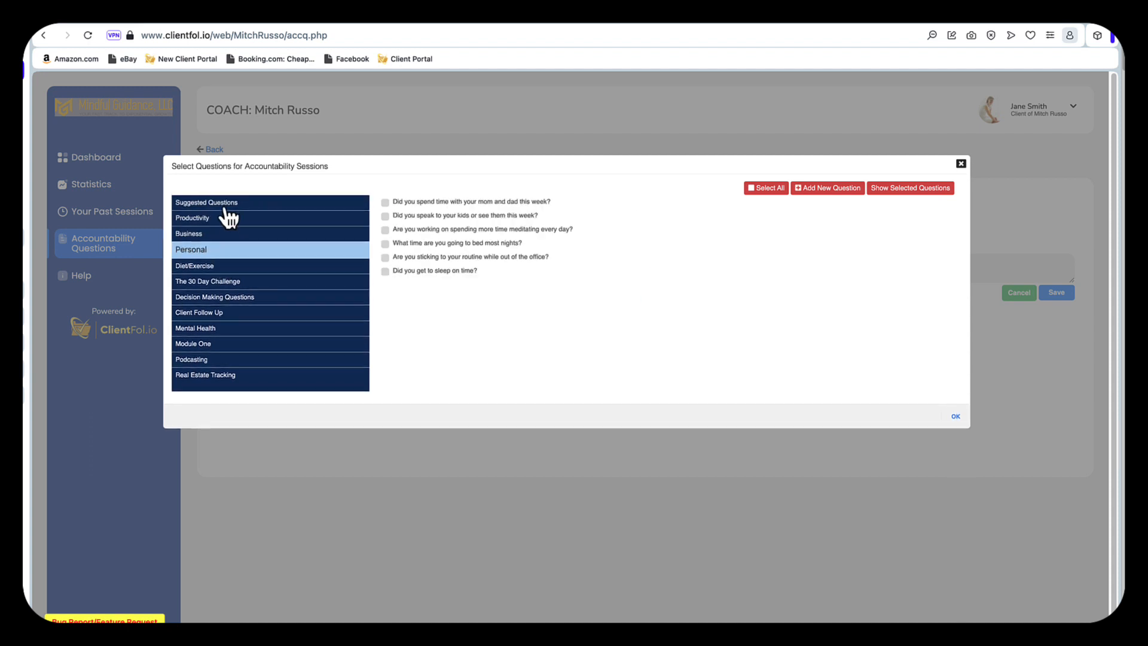
Step: Review the Suggested Questions and Module One question lists, and close the question selection
left_click(226, 204)
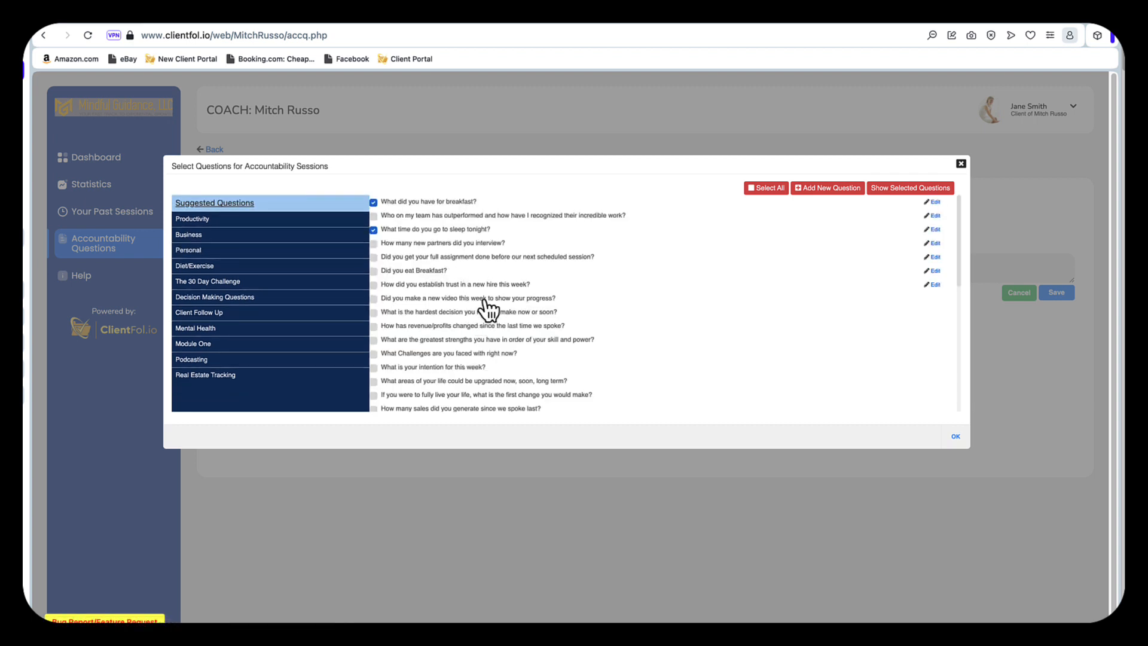
scroll(488, 308, "down", 10)
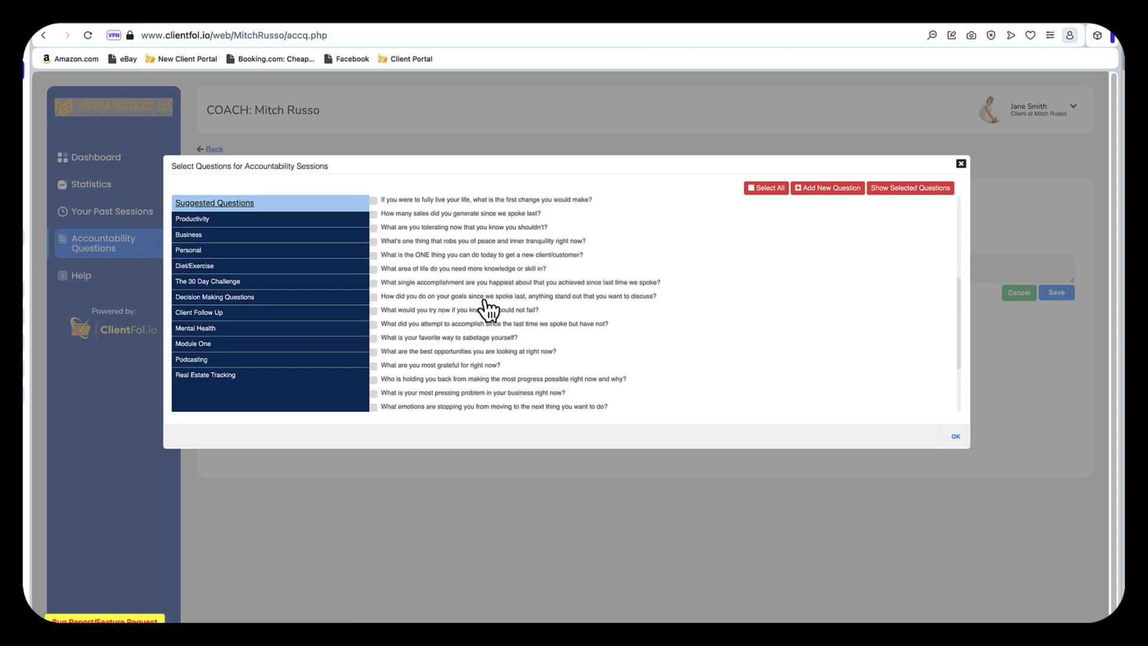
scroll(488, 306, "up", 5)
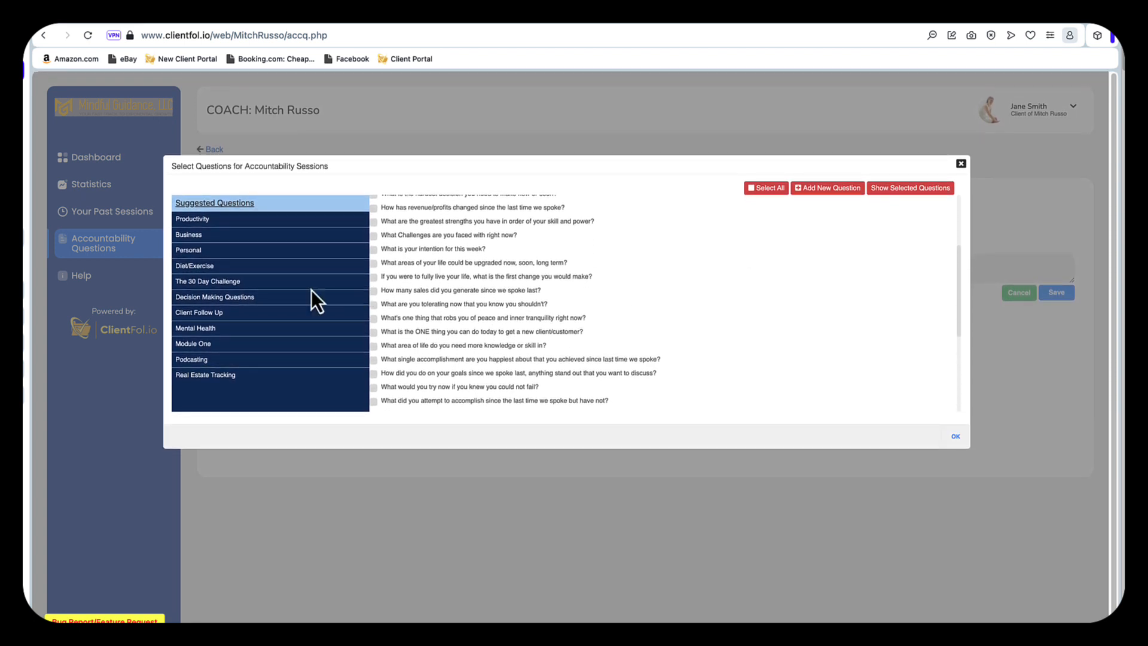
left_click(189, 346)
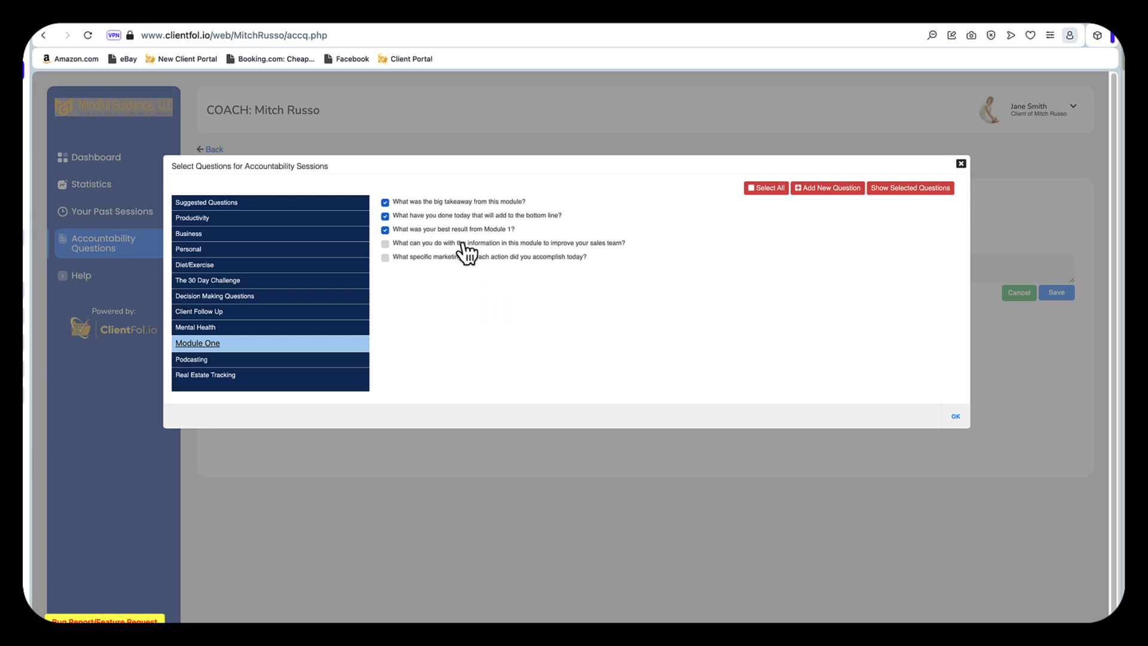
left_click(956, 418)
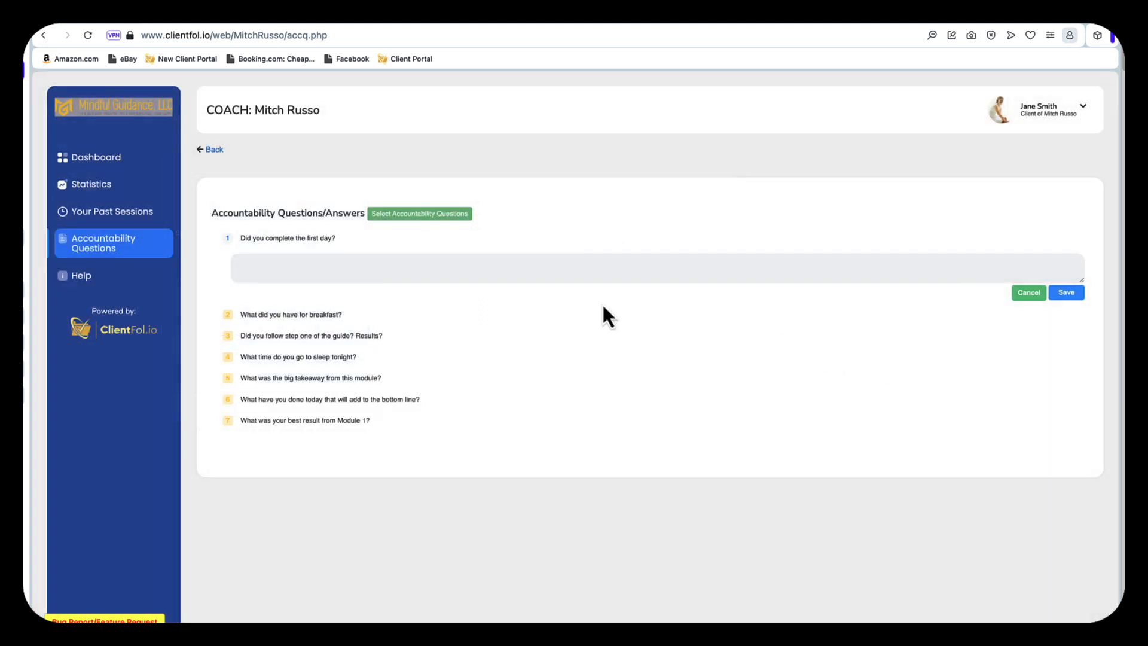
Step: Open the Stats/Goals form and inspect the editable Revenue and FB Friends names and the Revenue value field
left_click(103, 185)
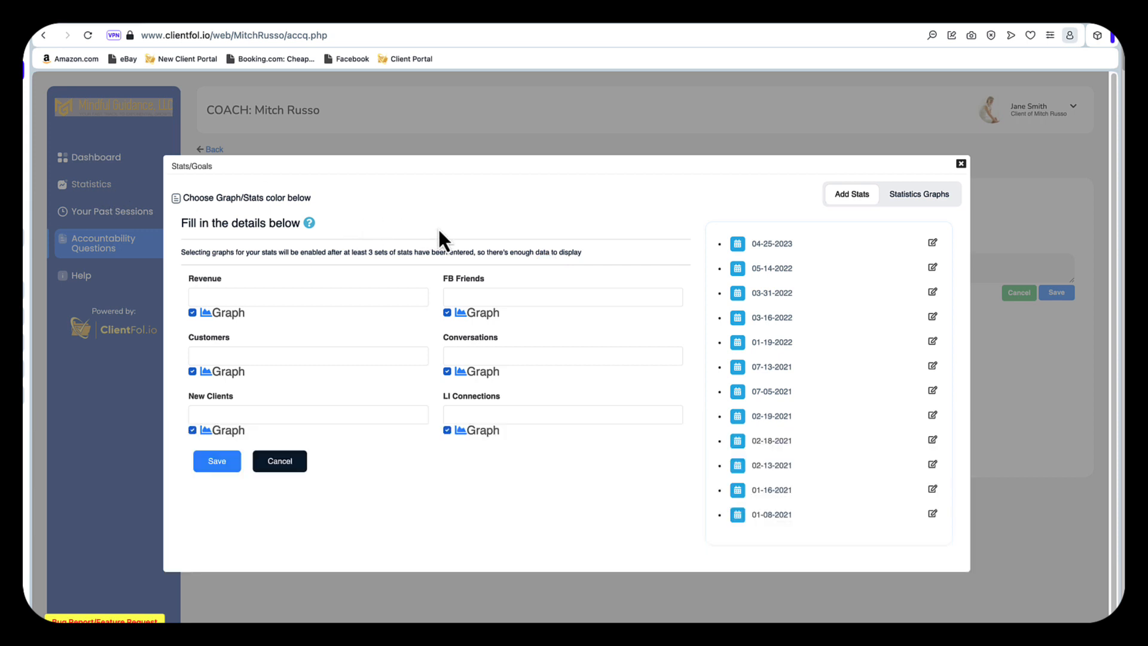
left_click(278, 281)
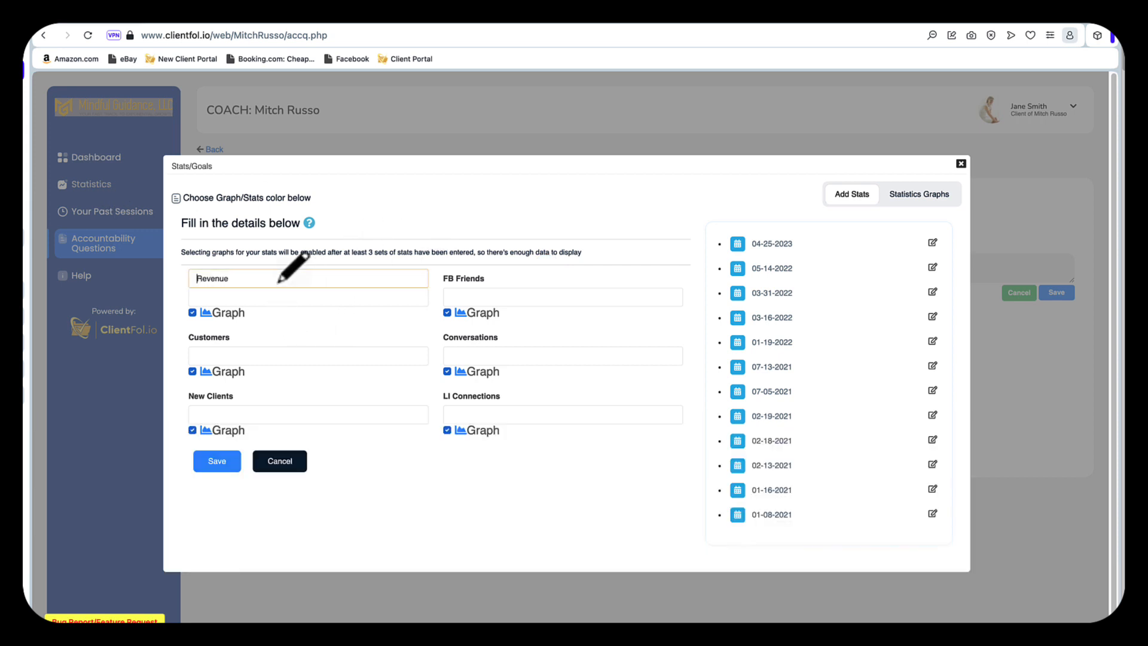
left_click(293, 299)
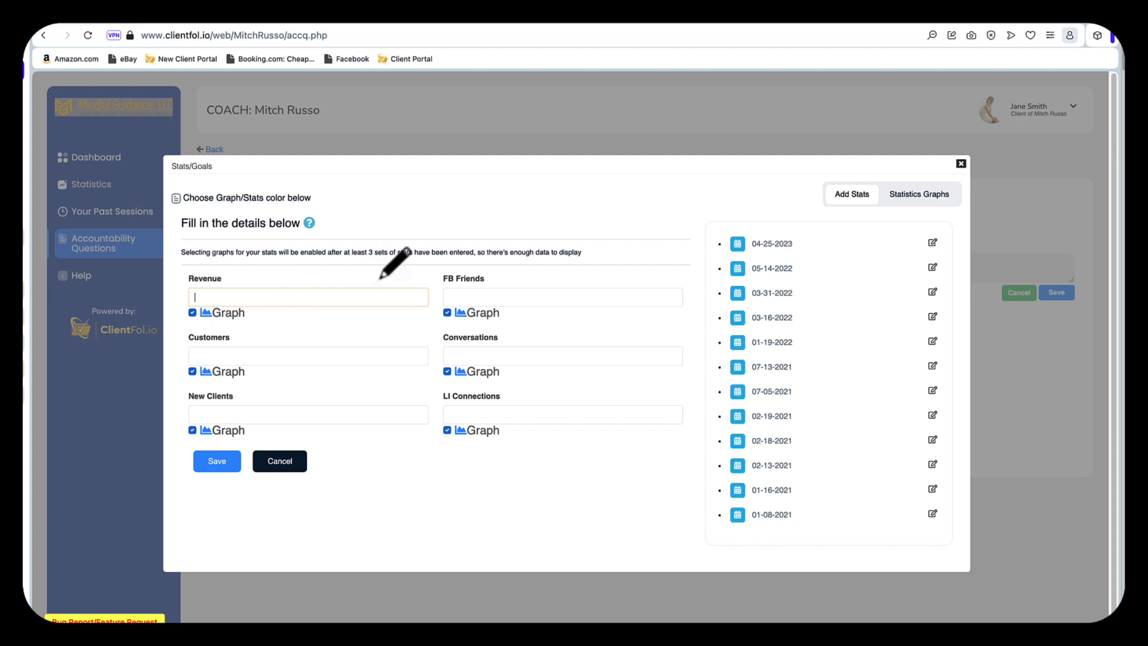
left_click(492, 280)
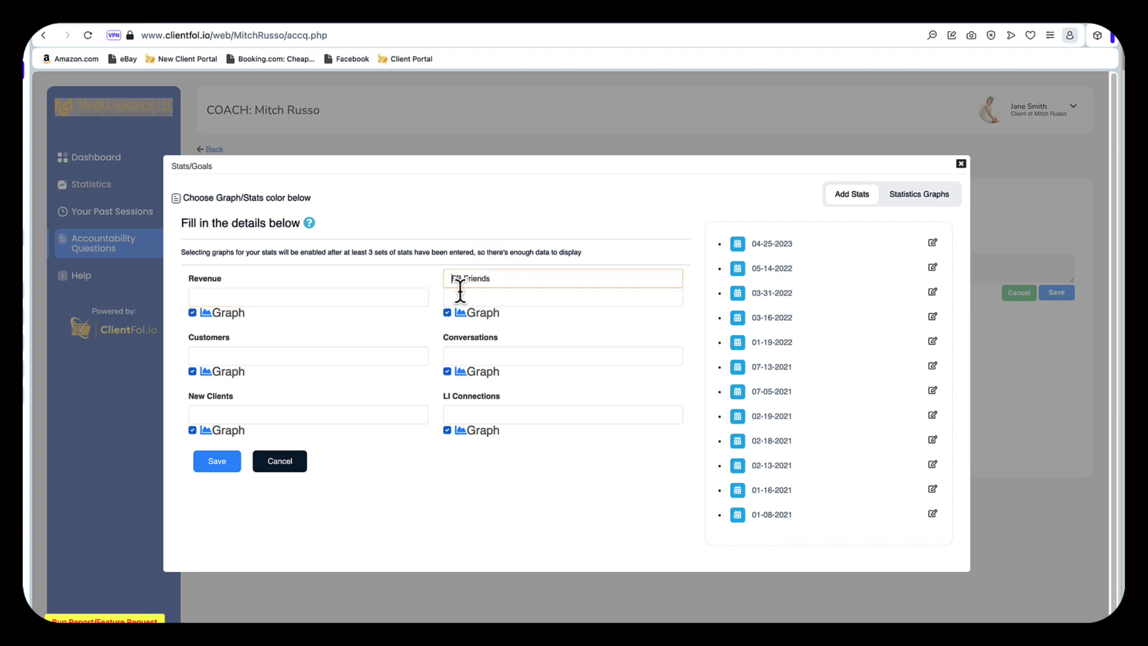
left_click(365, 298)
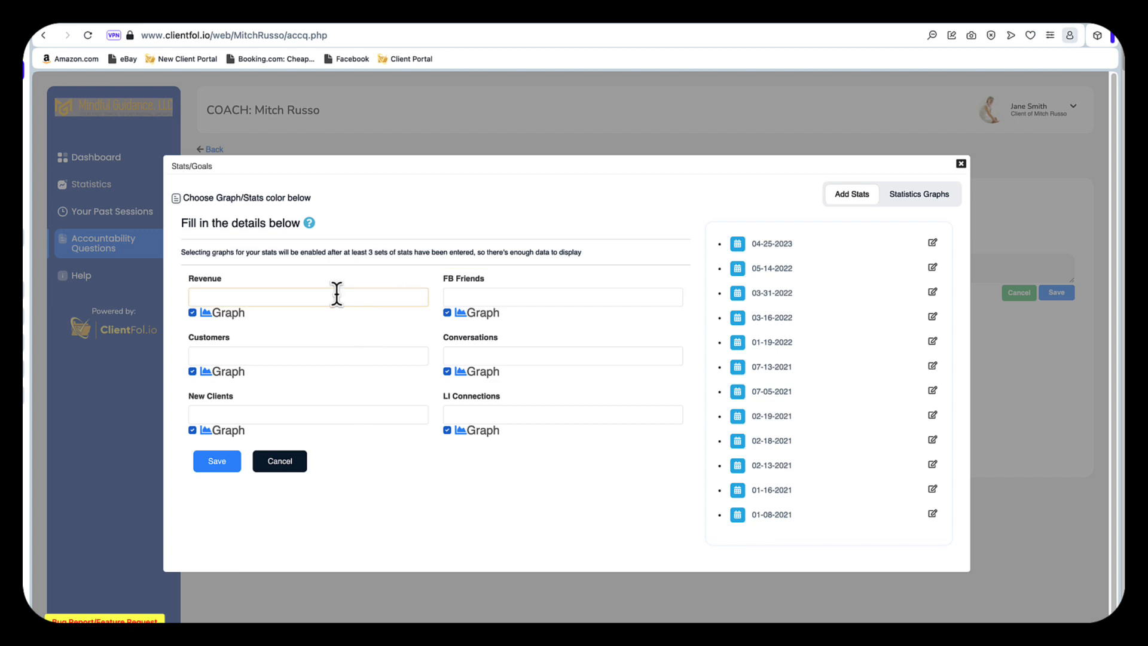
Step: View the statistics graphs, close the Stats/Goals window and go back from the accountability questions page
left_click(917, 202)
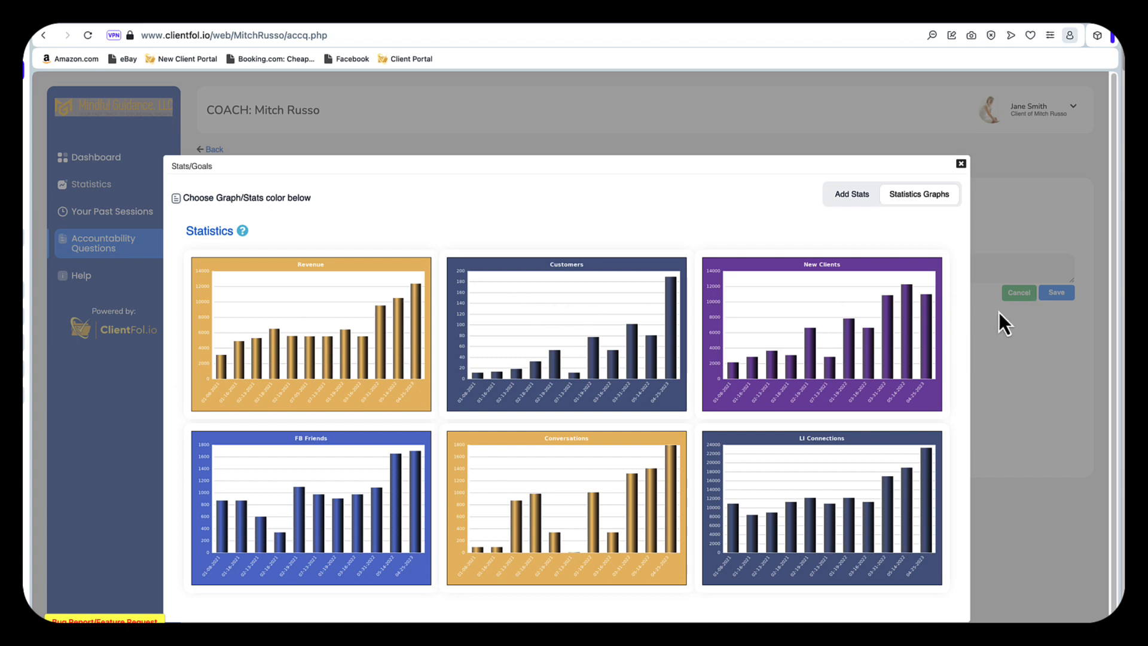
left_click(960, 164)
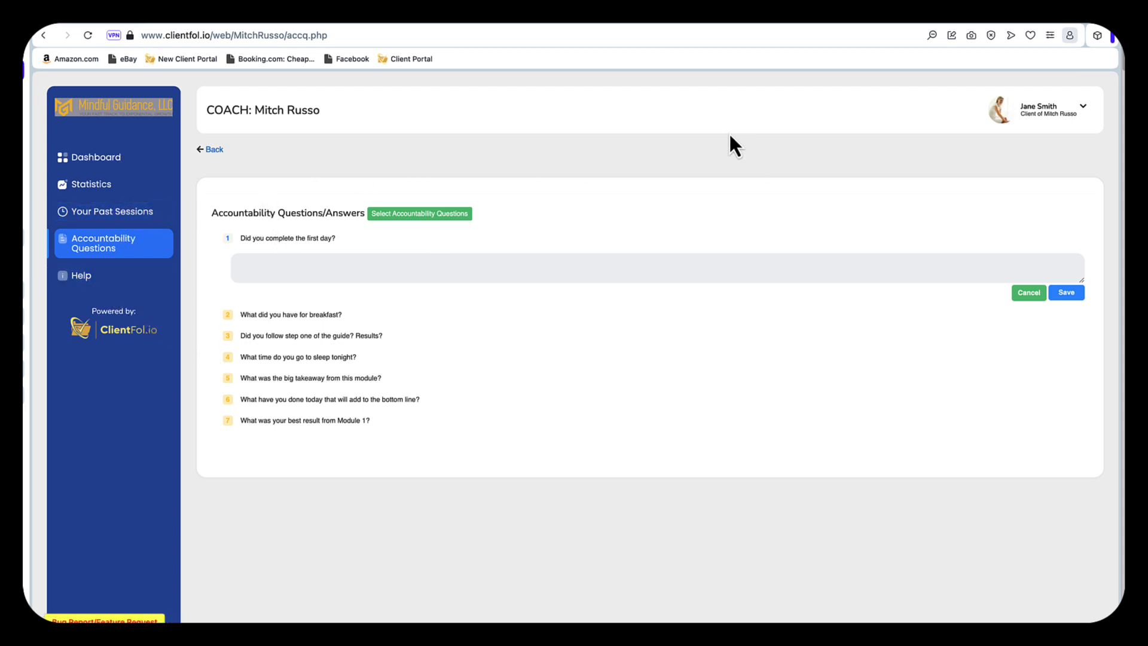
left_click(211, 150)
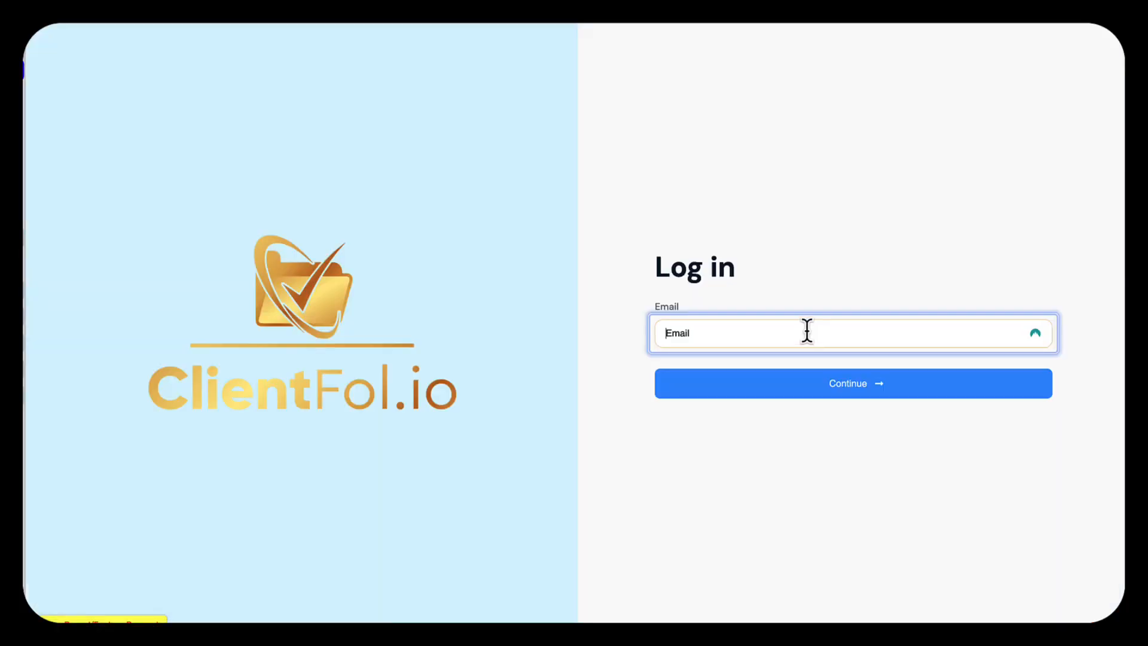
Step: Log in to the coach's ClientFol.io account with the saved email and account password
left_click(806, 329)
left_click(753, 368)
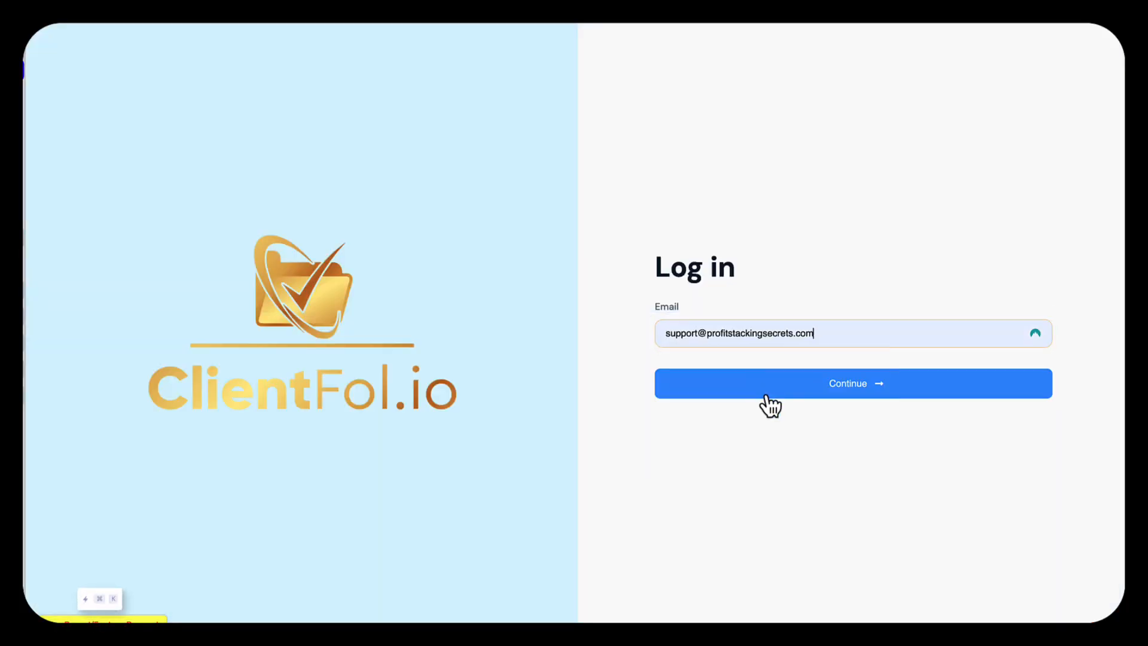
left_click(819, 403)
left_click(827, 414)
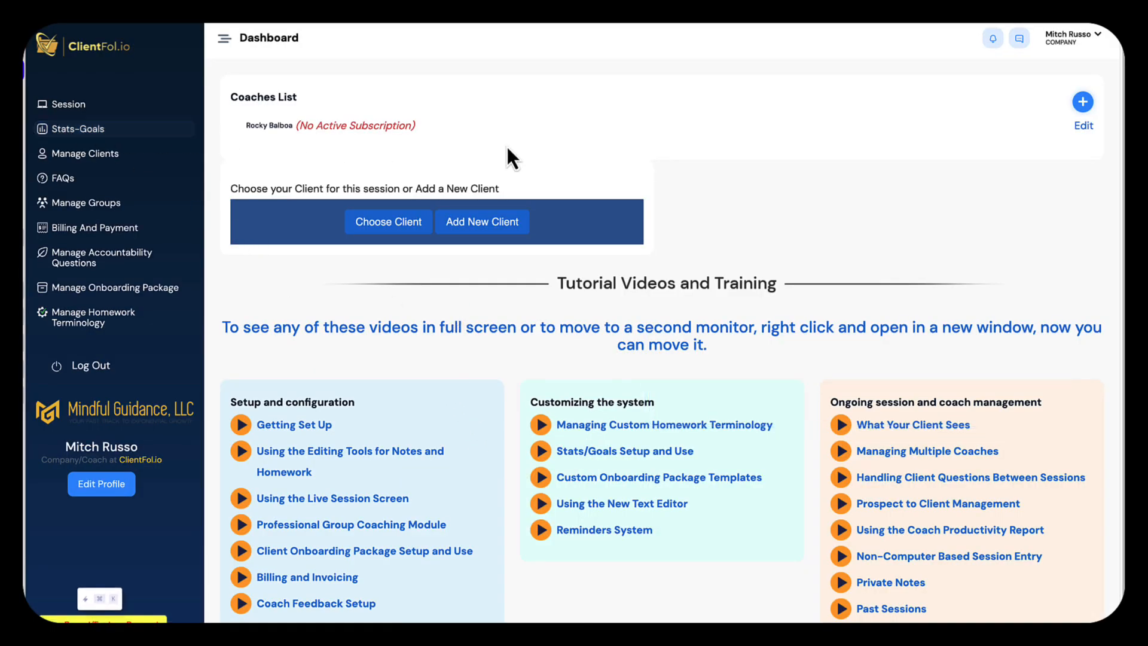
Step: Look over the coach dashboard and account options, and open the profile settings for editing
scroll(527, 131, "down", 1)
scroll(527, 130, "up", 2)
left_click(1067, 54)
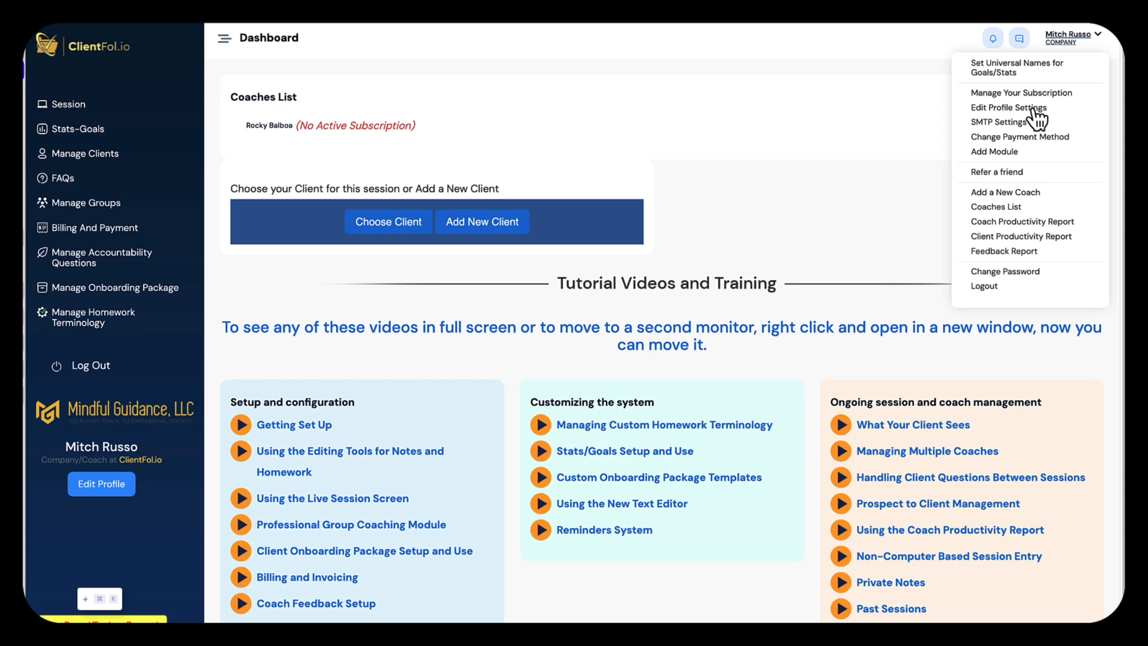
left_click(111, 487)
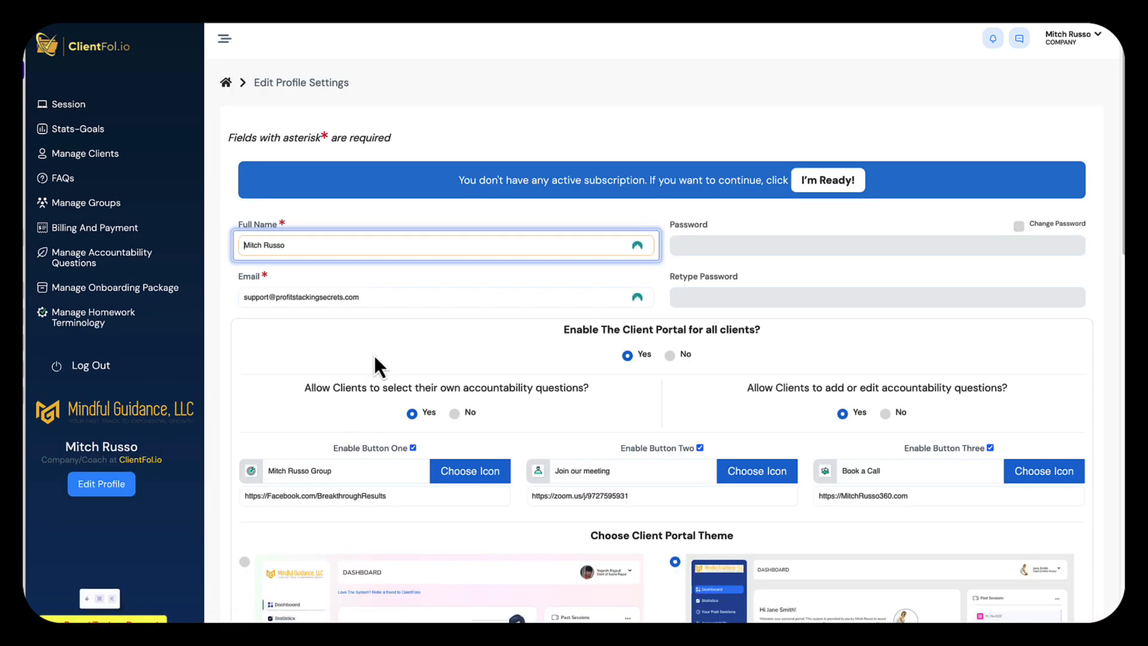
Step: Examine the client portal settings: portal access, accountability question permissions, the three custom buttons and the portal theme
scroll(374, 353, "down", 2)
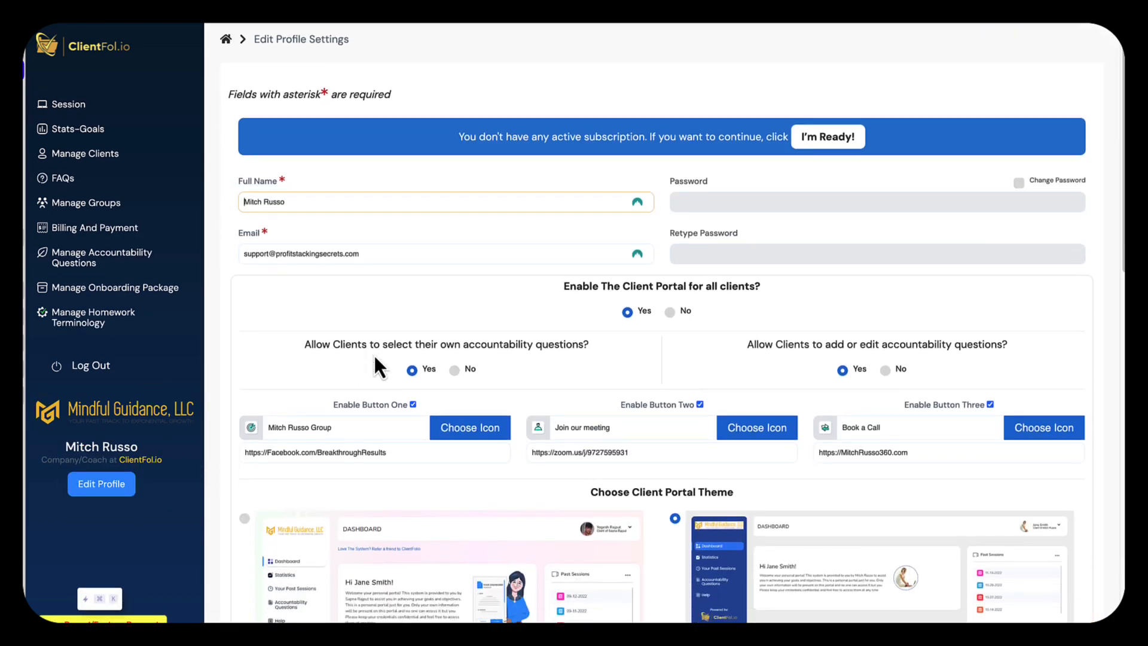
scroll(374, 353, "down", 3)
scroll(374, 353, "up", 2)
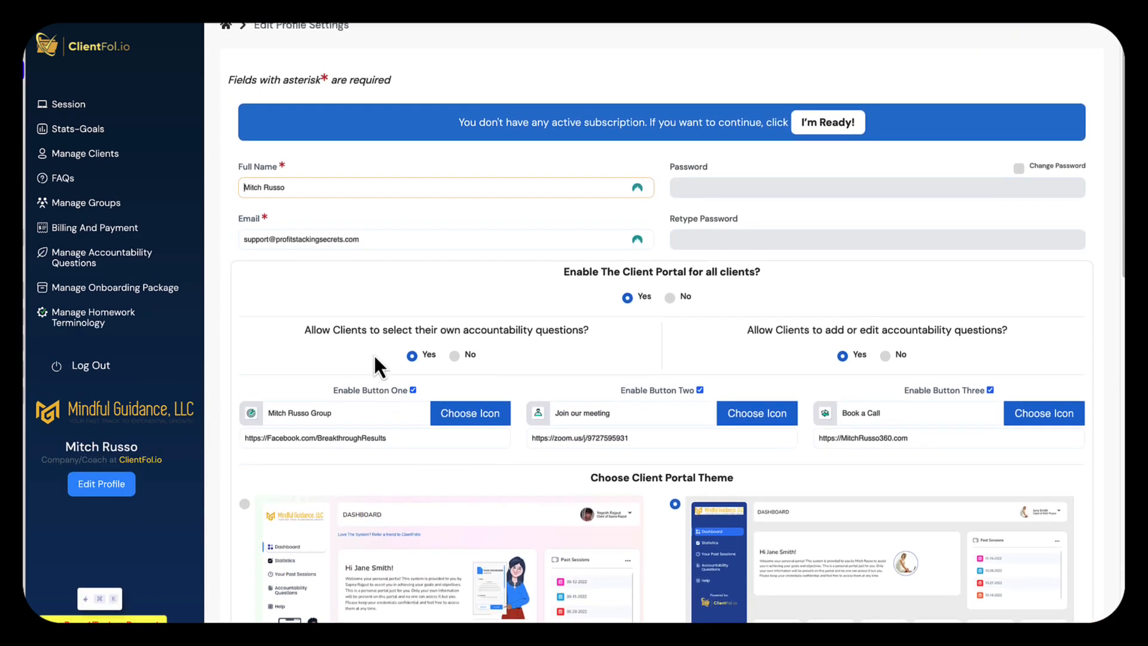
scroll(374, 353, "up", 2)
scroll(374, 354, "down", 2)
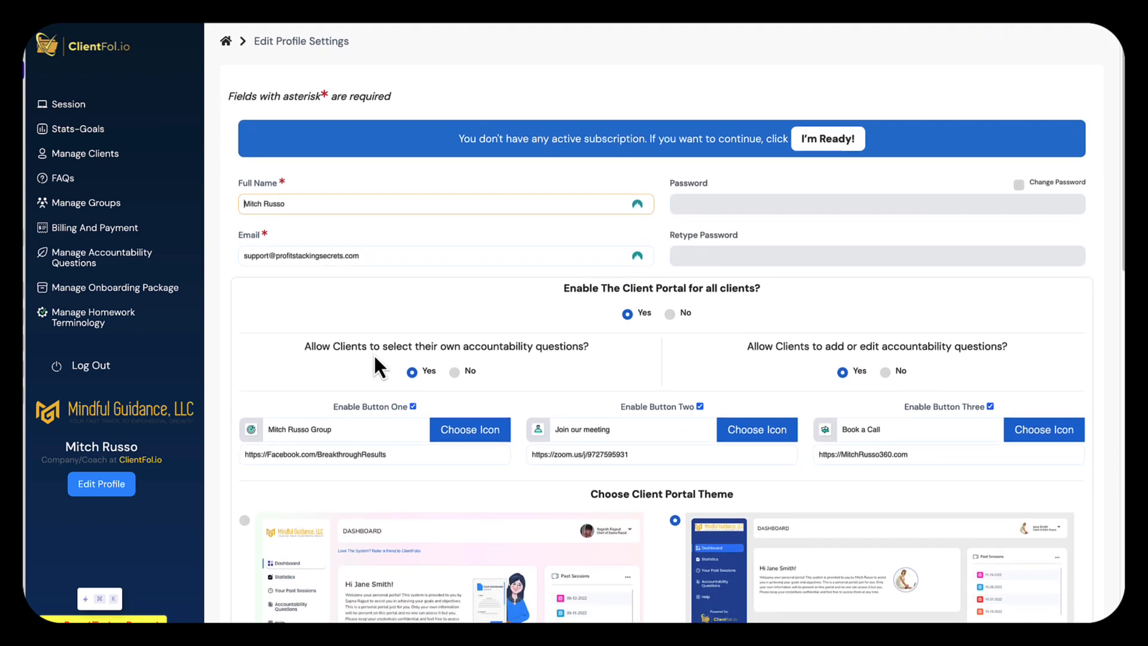
scroll(375, 354, "down", 2)
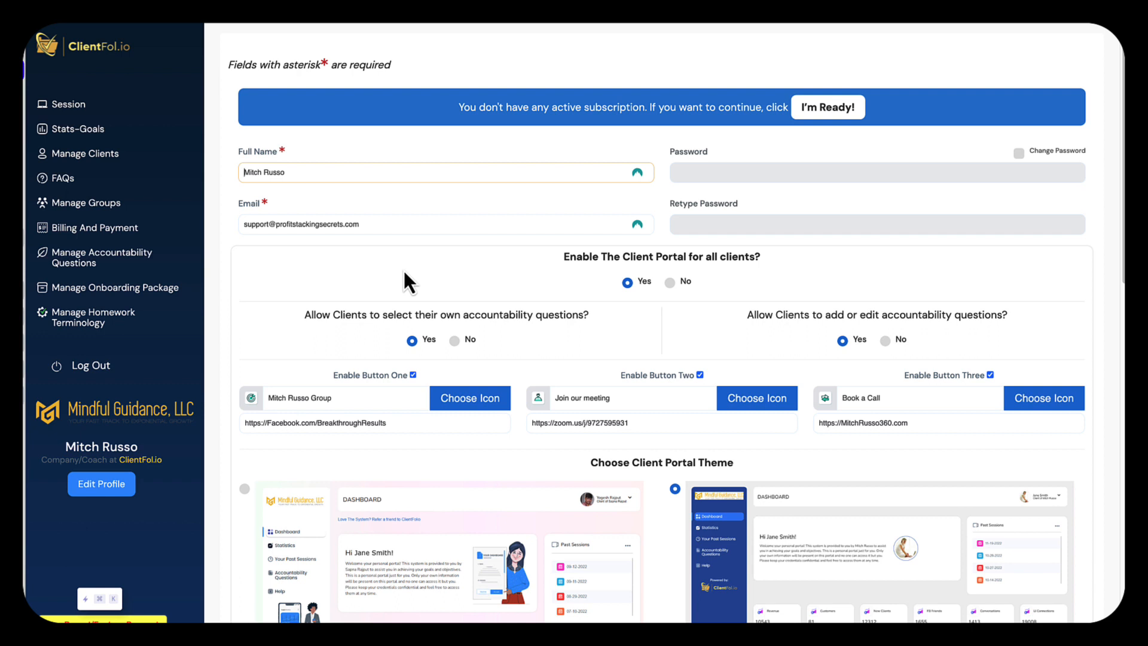
scroll(403, 268, "down", 2)
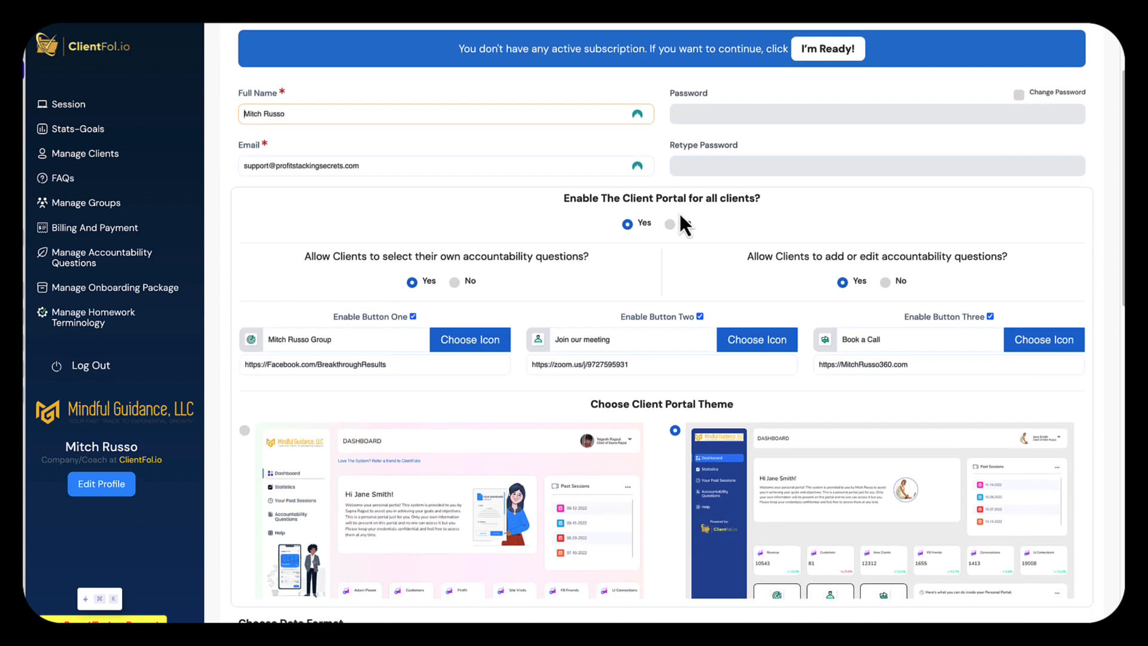
scroll(723, 220, "down", 2)
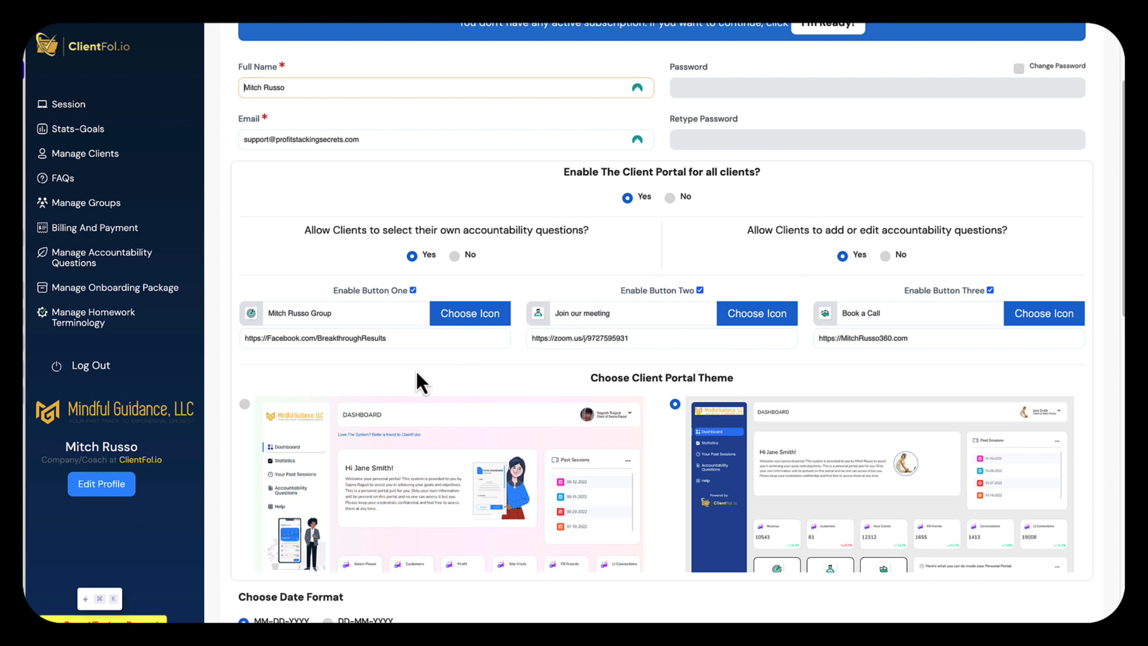
scroll(417, 372, "down", 3)
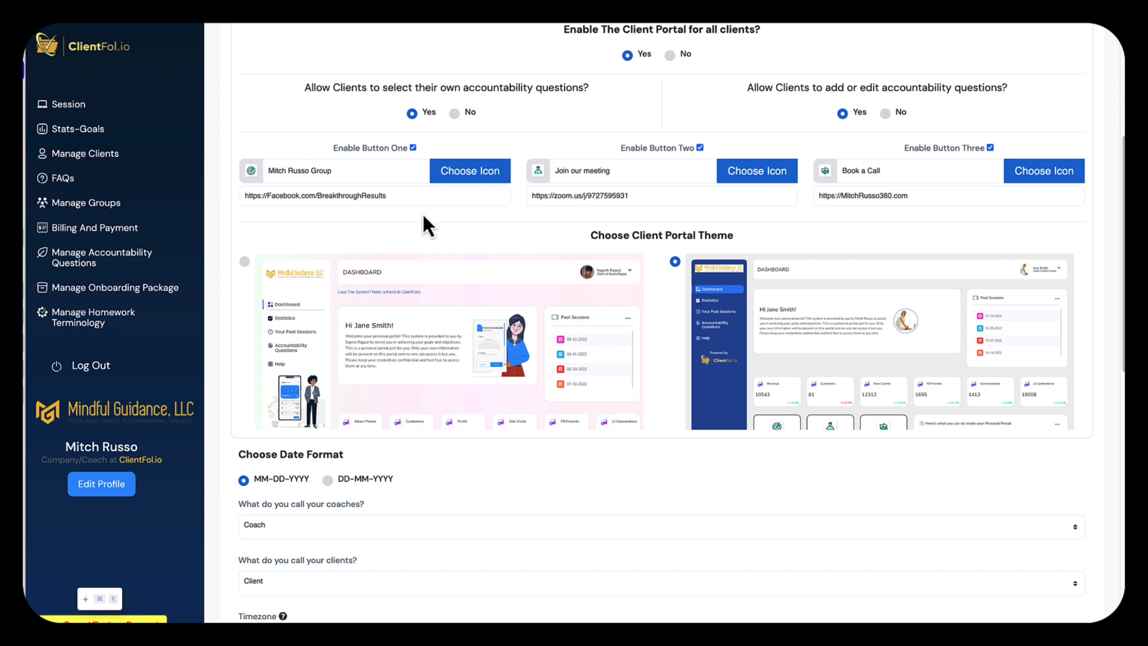
Step: Show and close the icon choices for Button One, and review the date format, naming, timezone, feedback and reminder settings
scroll(422, 220, "up", 1)
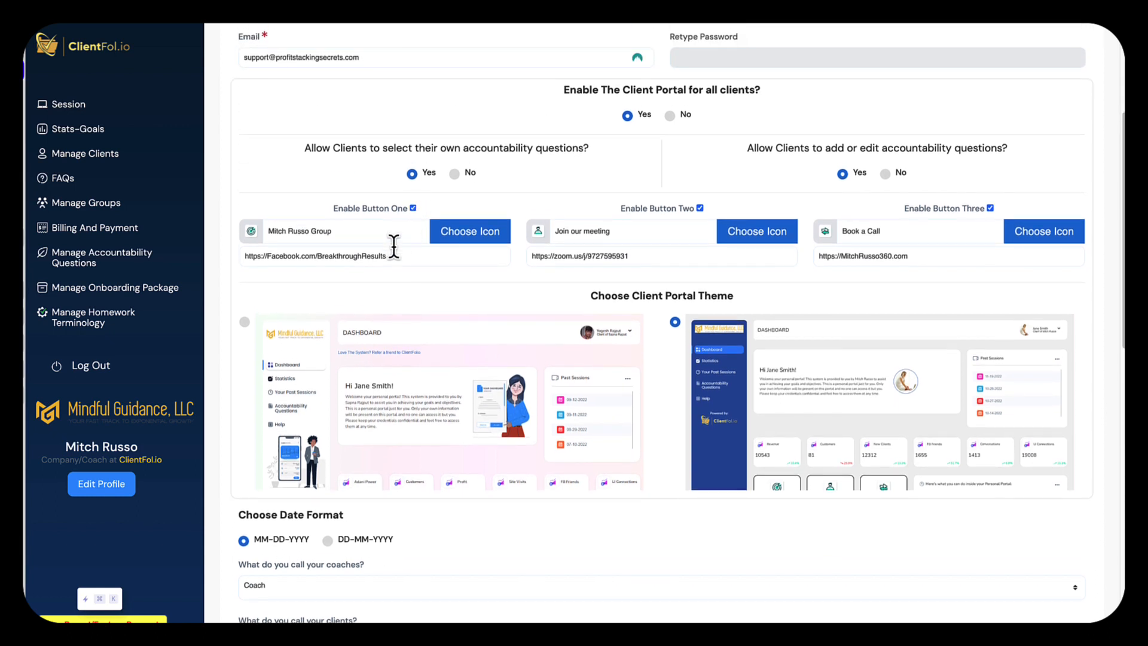
left_click(487, 236)
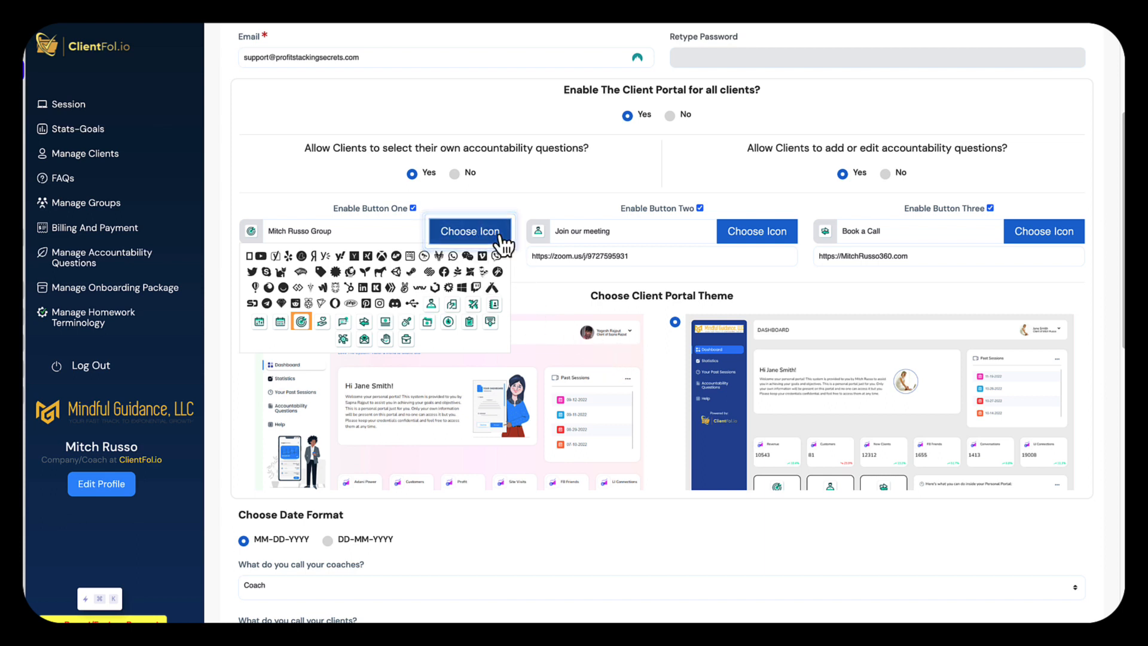
left_click(499, 233)
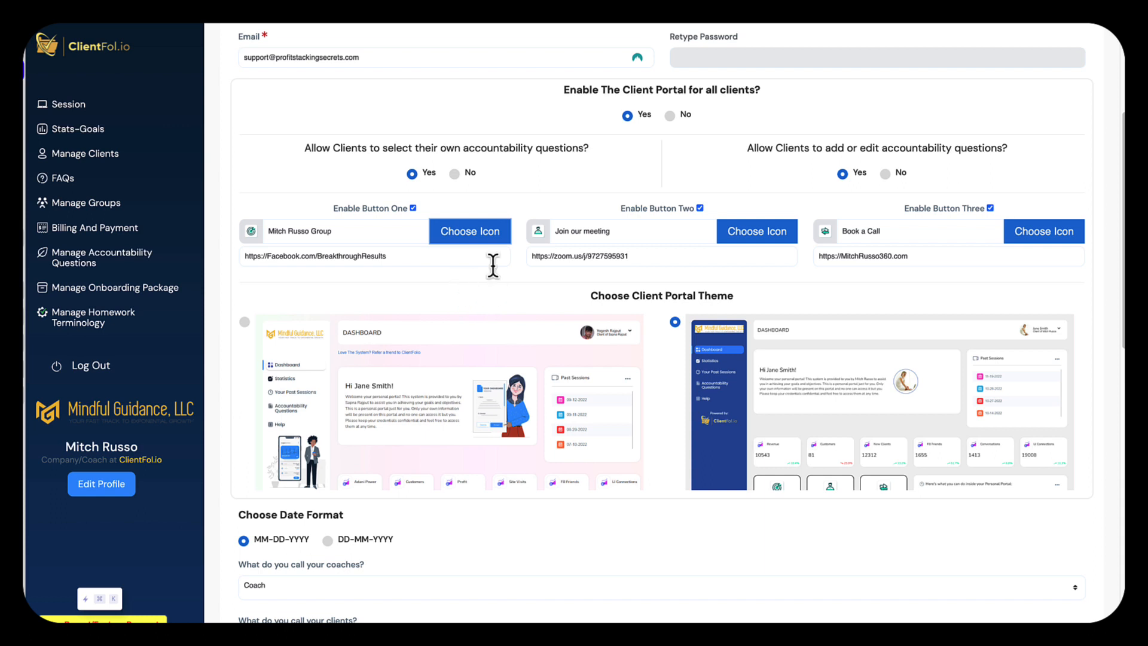
scroll(492, 265, "down", 3)
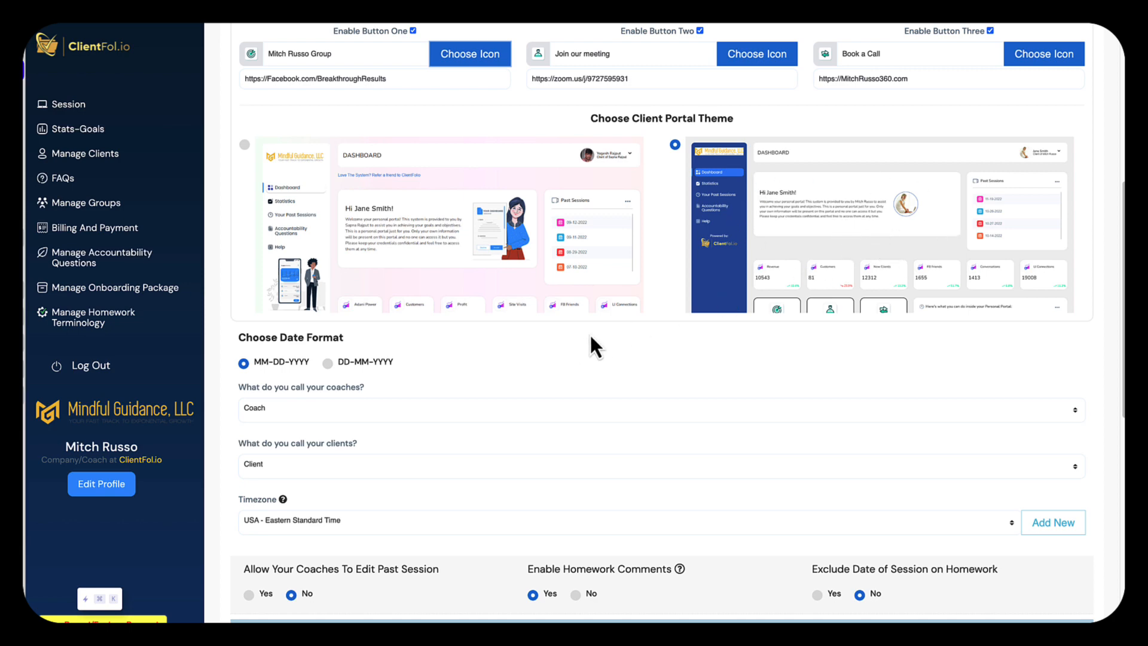
scroll(591, 338, "down", 4)
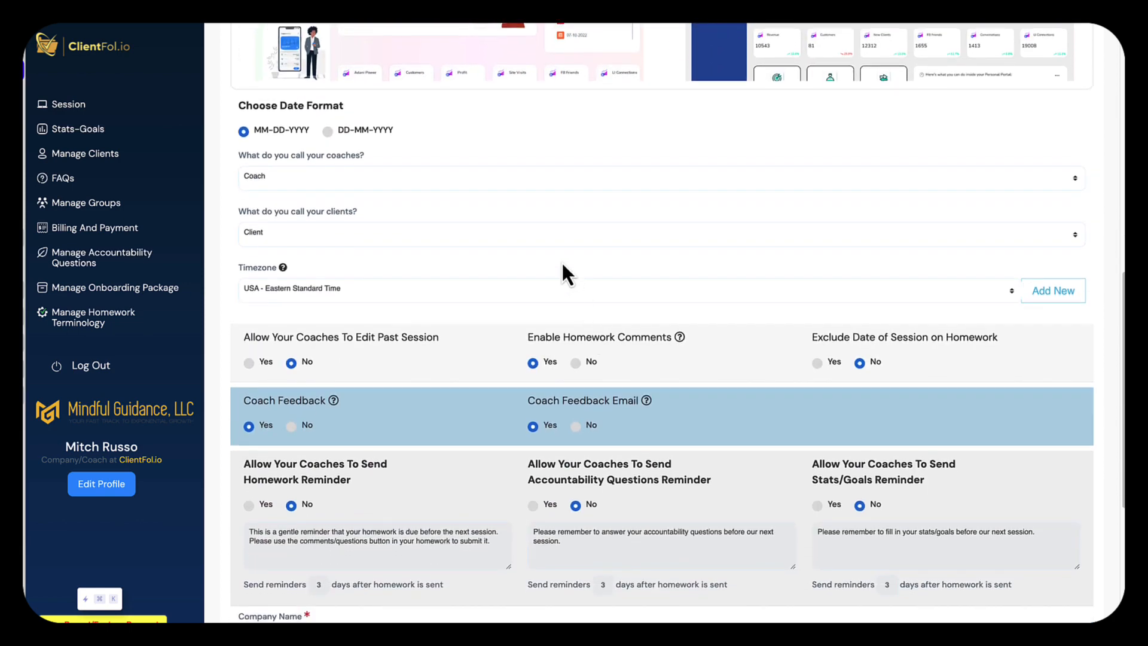
Step: Show the naming options for coaches and the timezone choices, keeping Coach and USA - Eastern Standard Time selected
scroll(562, 264, "up", 1)
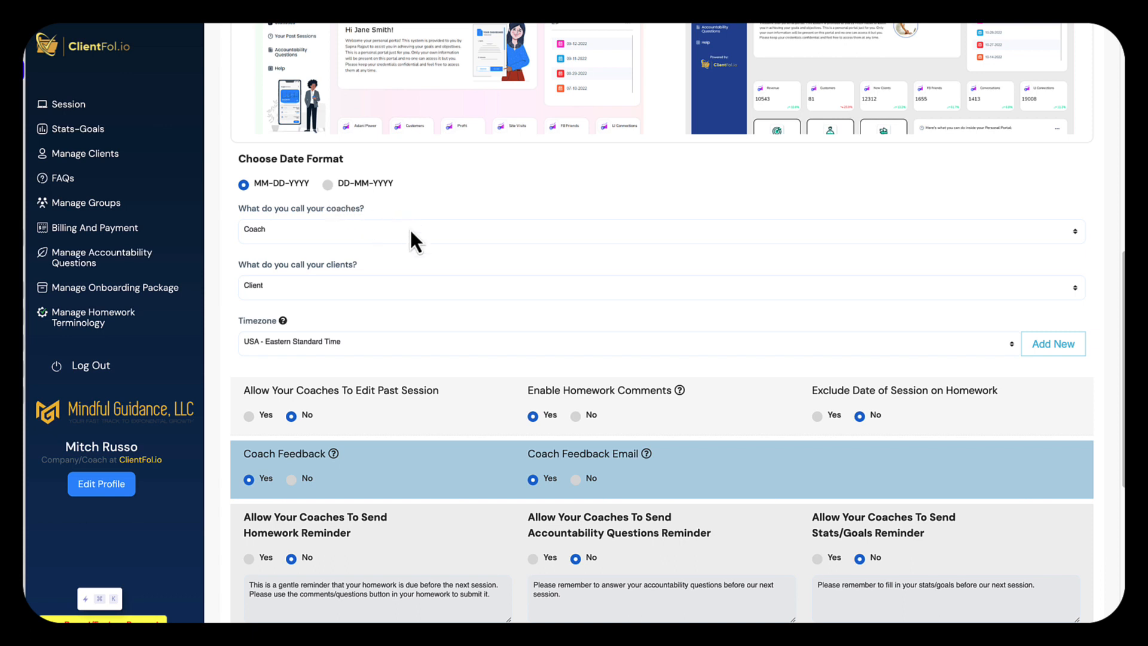
left_click(410, 234)
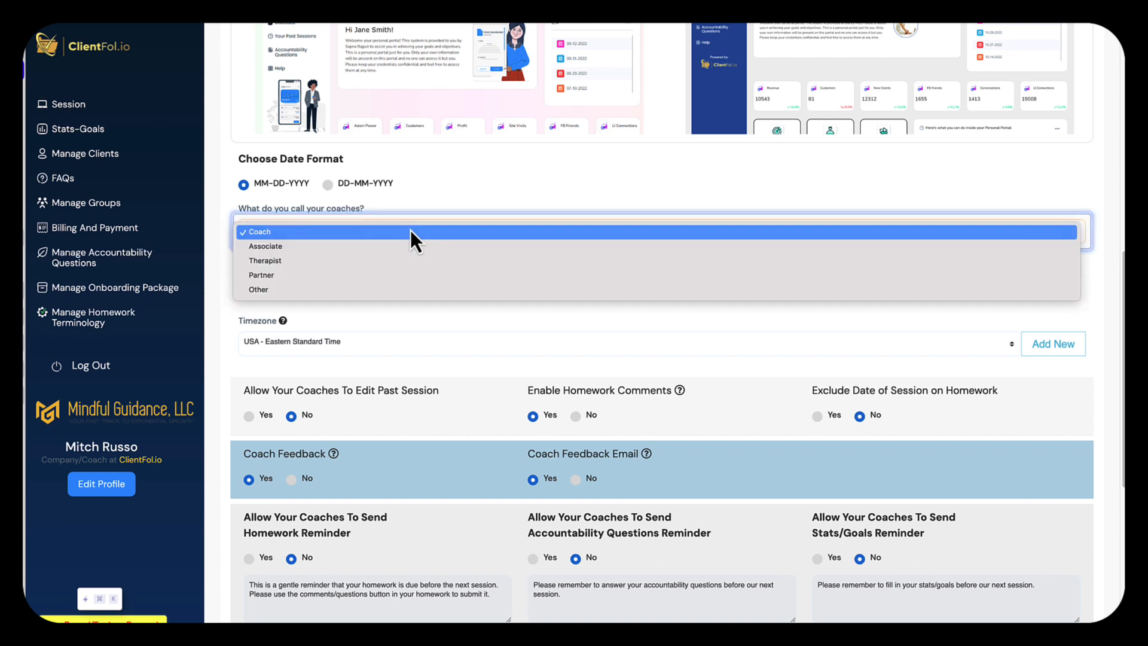
left_click(410, 232)
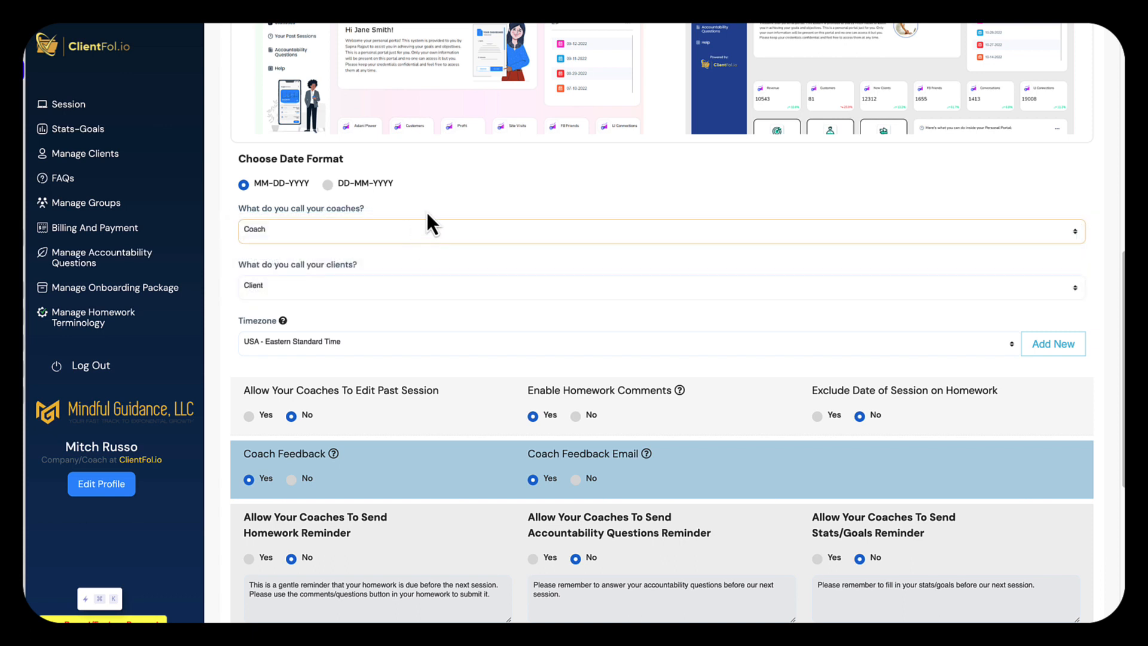
scroll(426, 213, "down", 3)
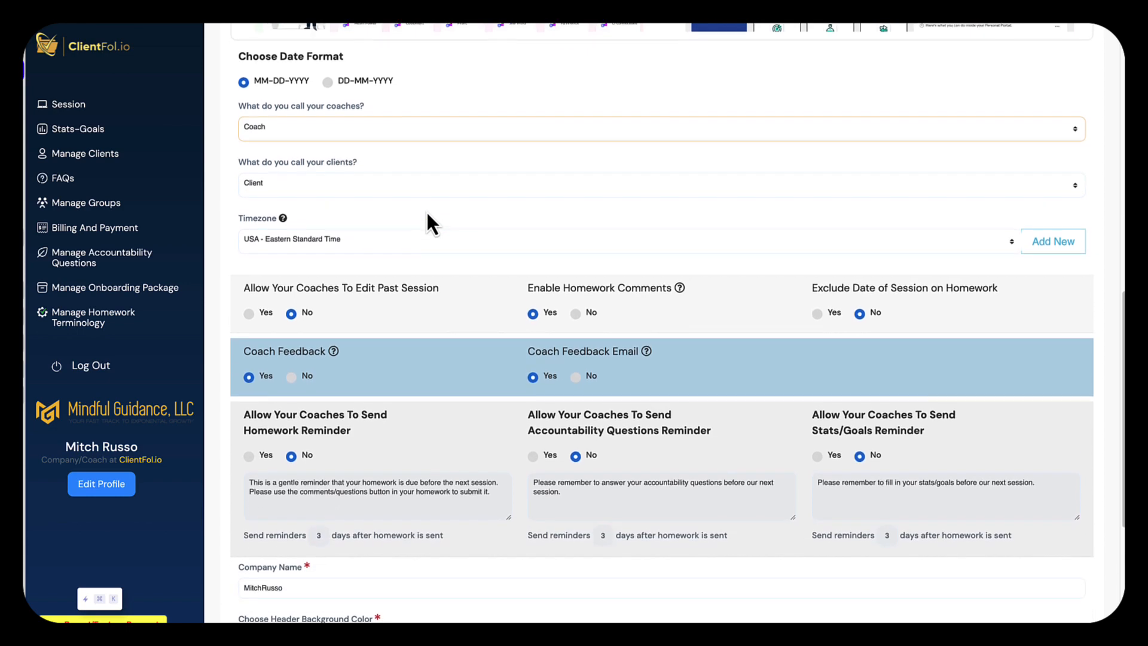
scroll(427, 214, "down", 1)
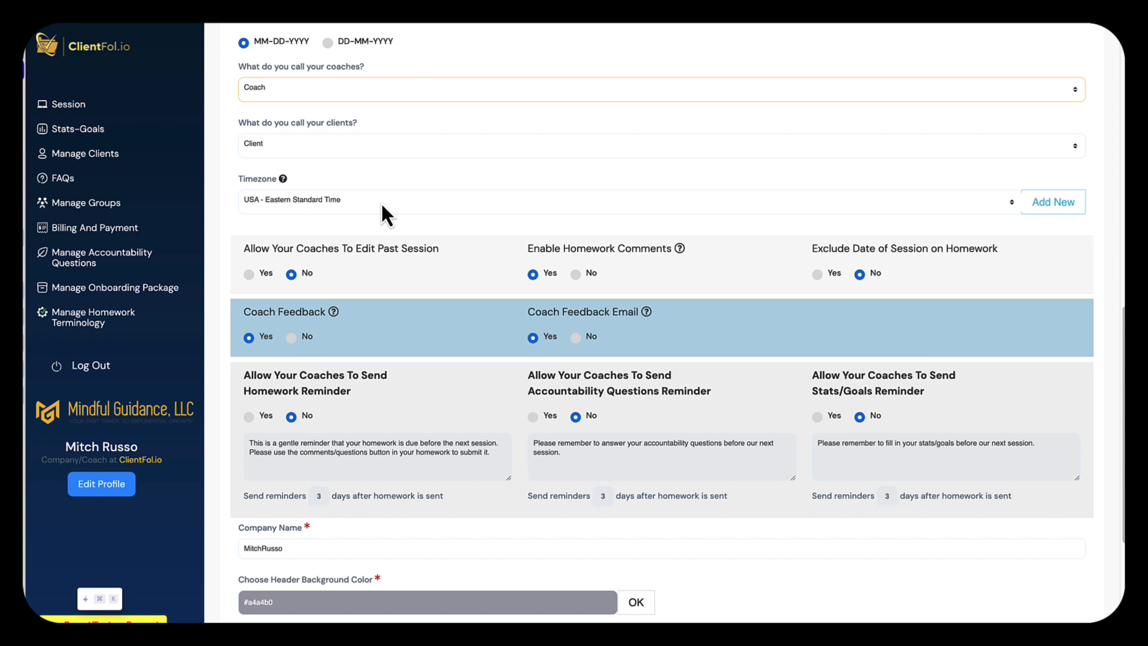
left_click(383, 203)
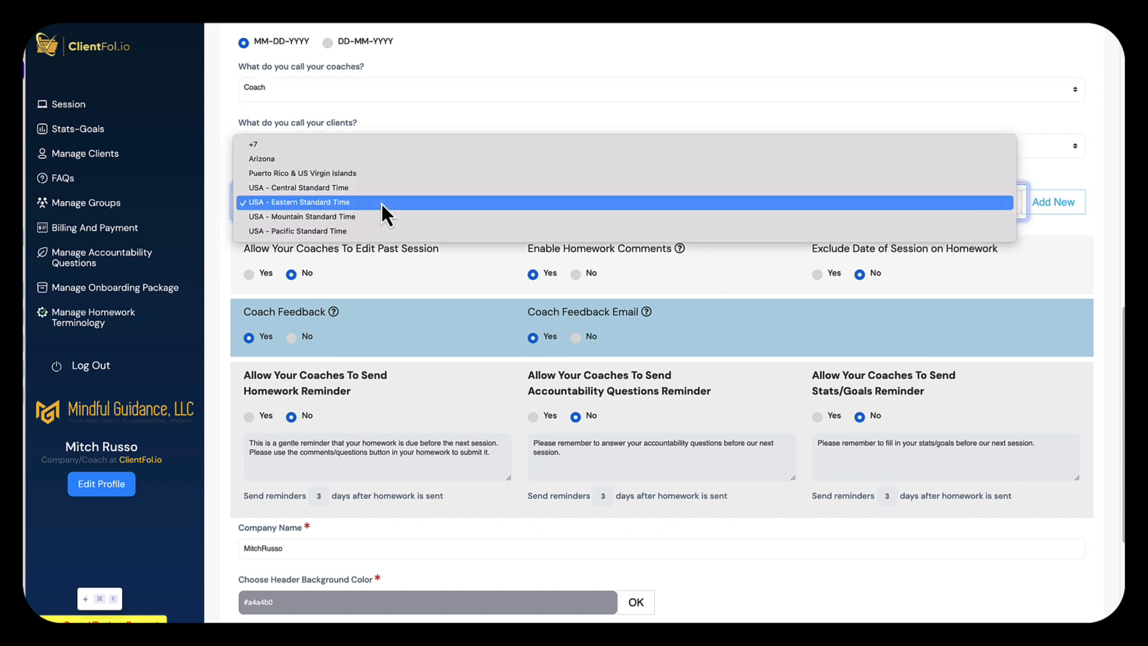
left_click(382, 203)
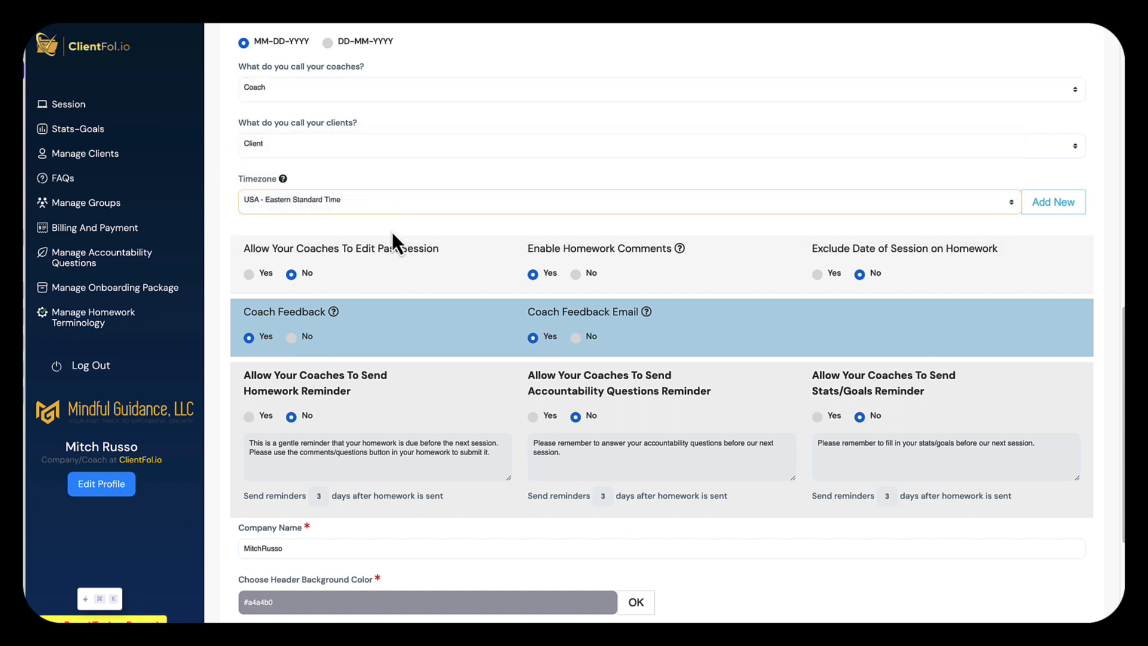
Step: Review the session, feedback and reminder settings, and show the header background color picker, confirming #a4a4b0
scroll(429, 254, "down", 3)
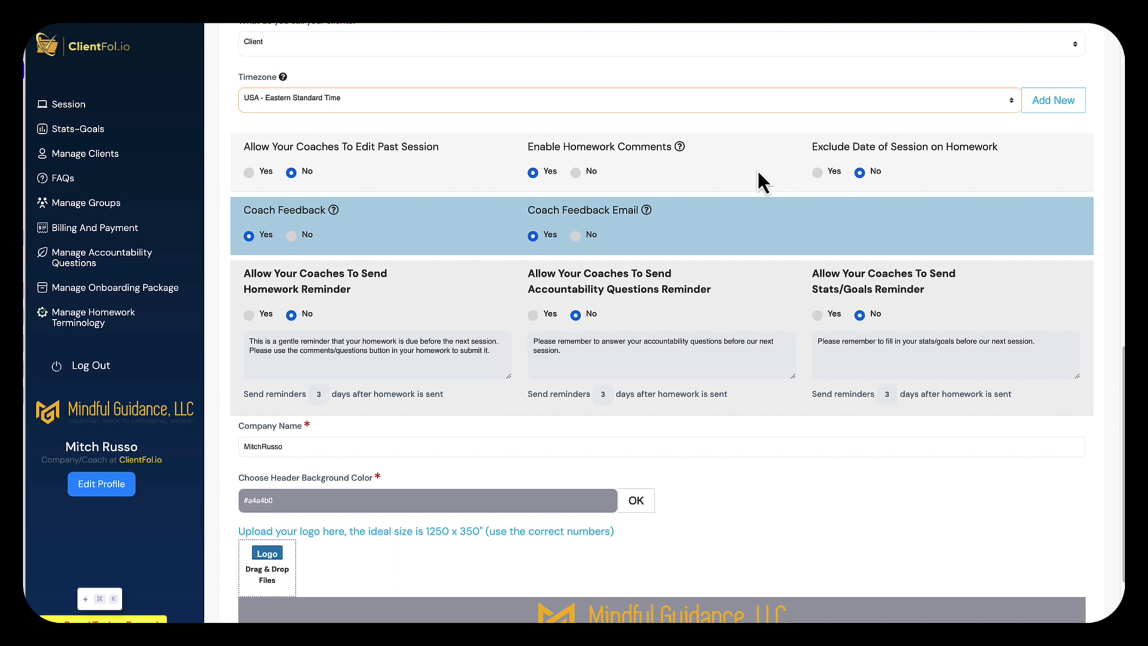
scroll(758, 172, "down", 1)
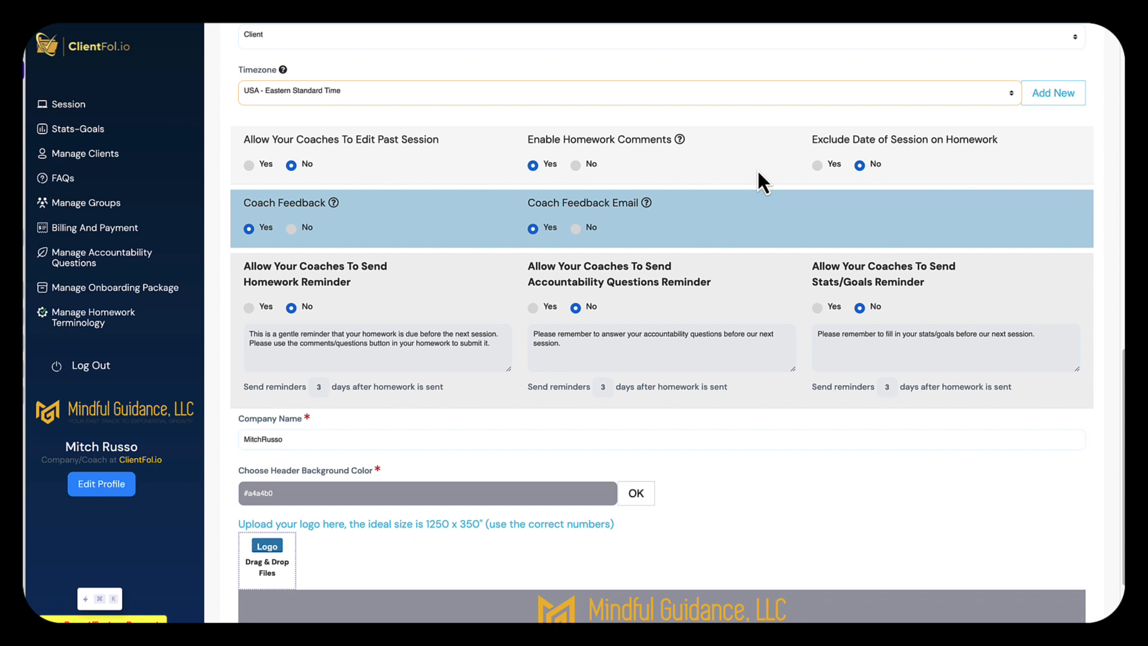
scroll(758, 172, "down", 2)
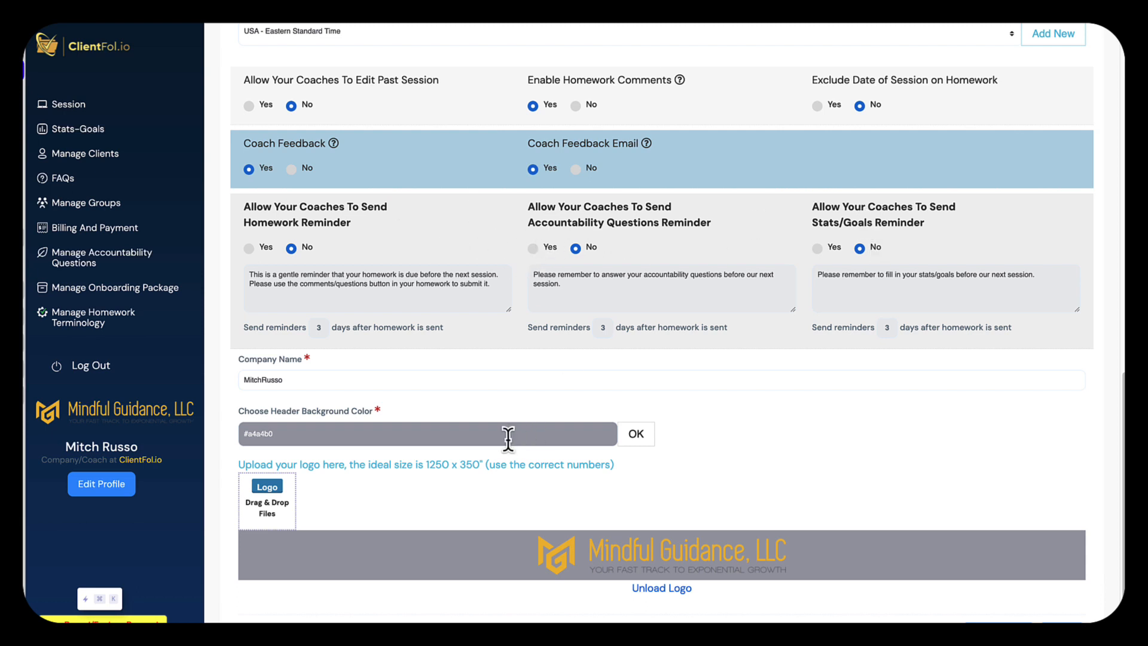
scroll(514, 410, "down", 2)
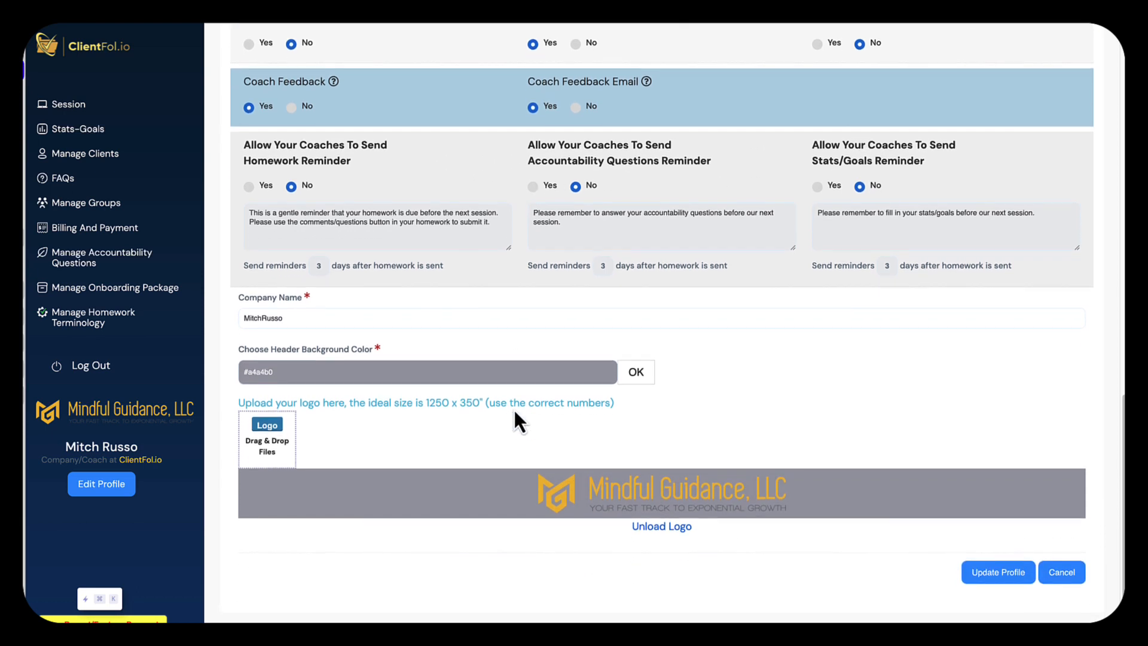
left_click(424, 378)
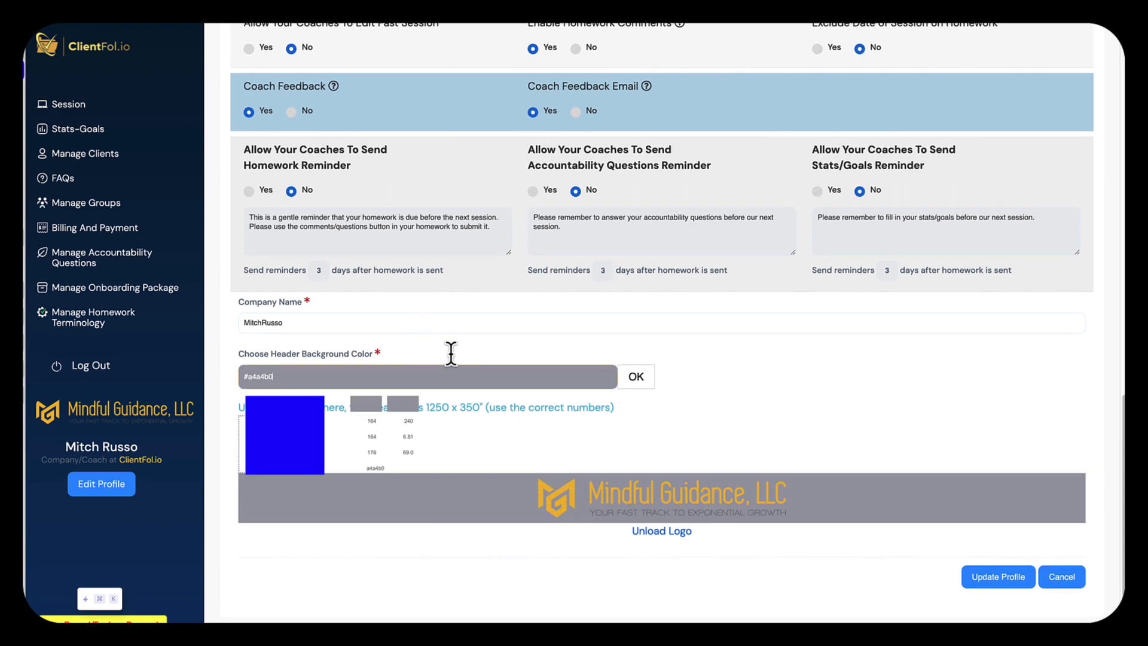
left_click(556, 378)
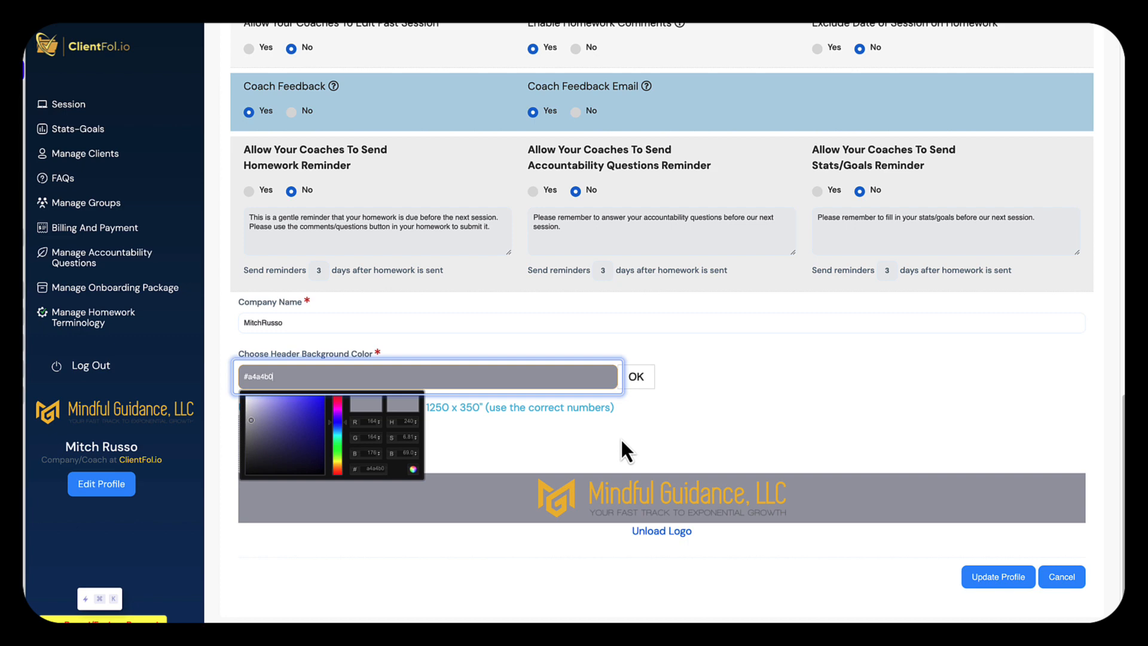
left_click(636, 379)
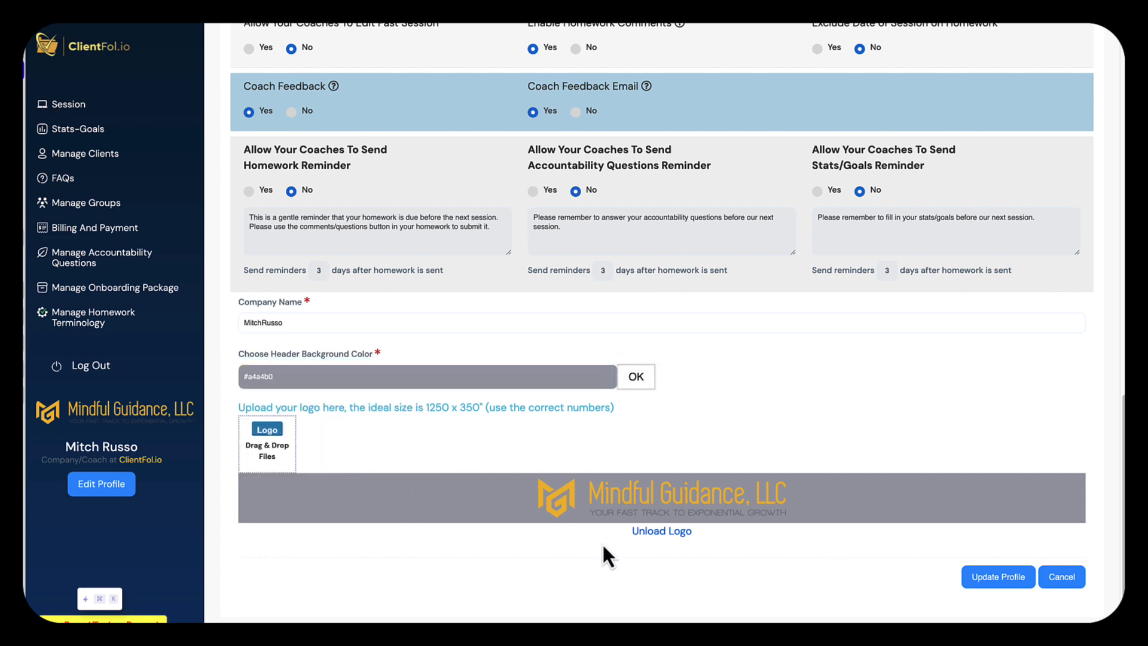
Step: Open the custom homework template for editing in Manage Homework Terminology
scroll(602, 543, "up", 15)
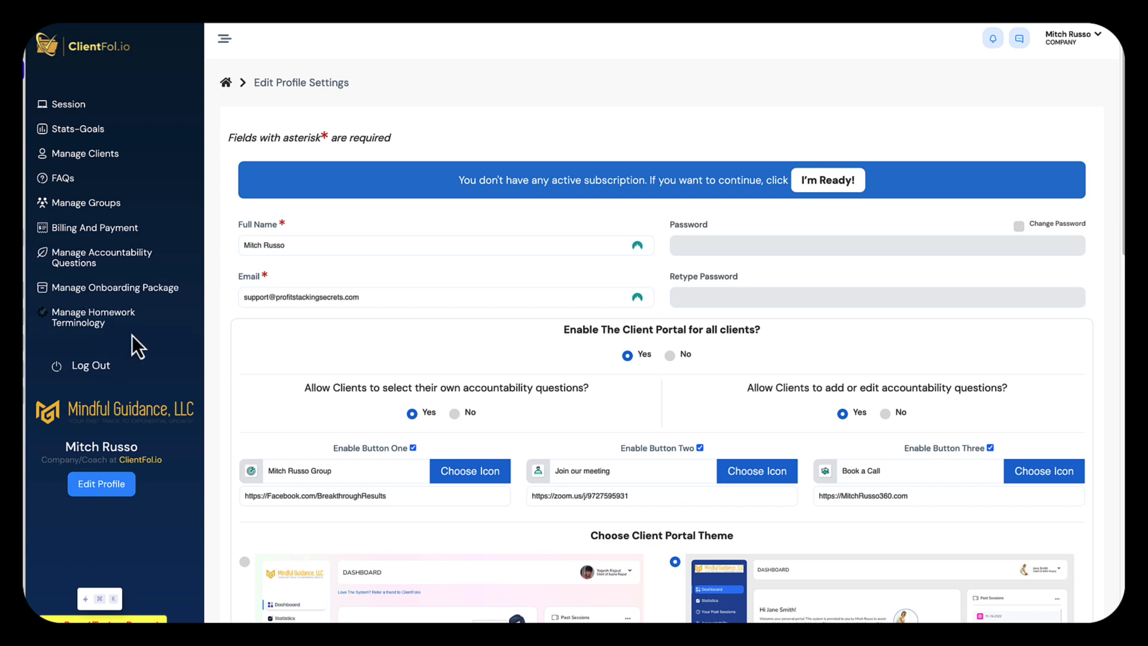
left_click(98, 320)
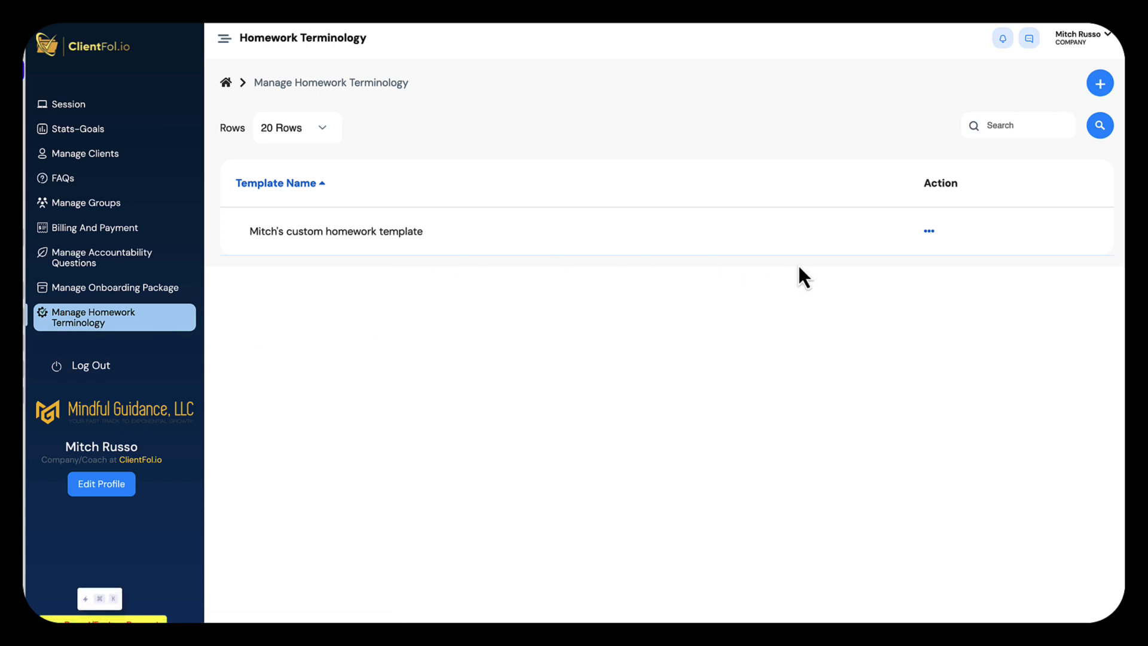
left_click(929, 231)
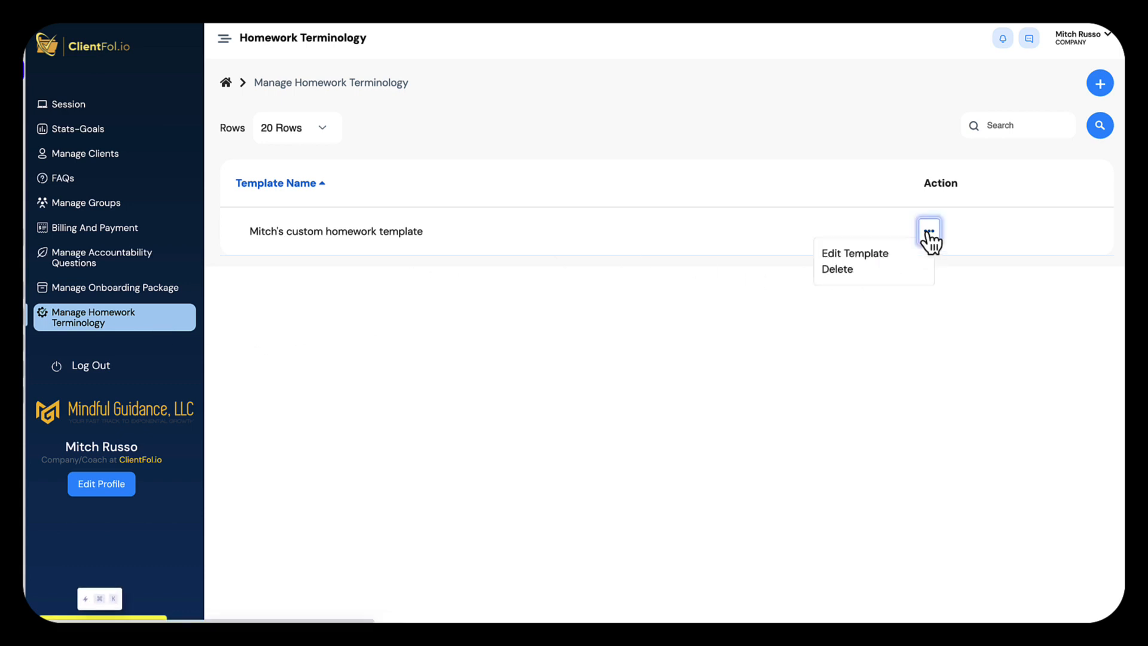
left_click(864, 254)
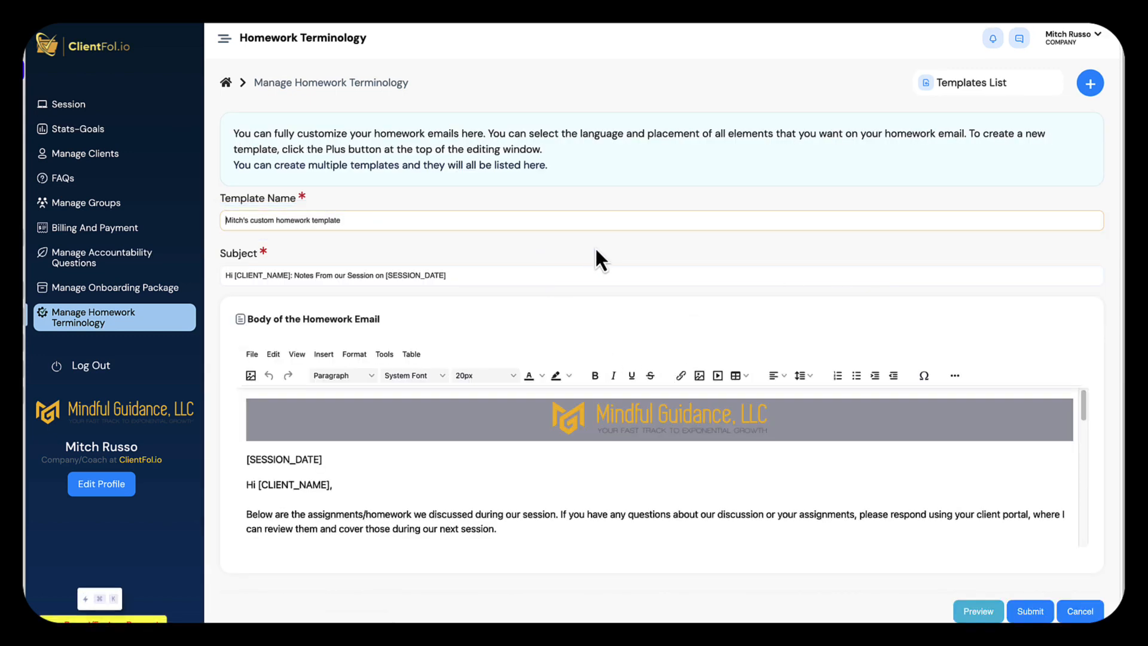
Step: Examine the homework email body: logo header, greeting, notes, client portal login and comment button blocks
scroll(598, 254, "down", 1)
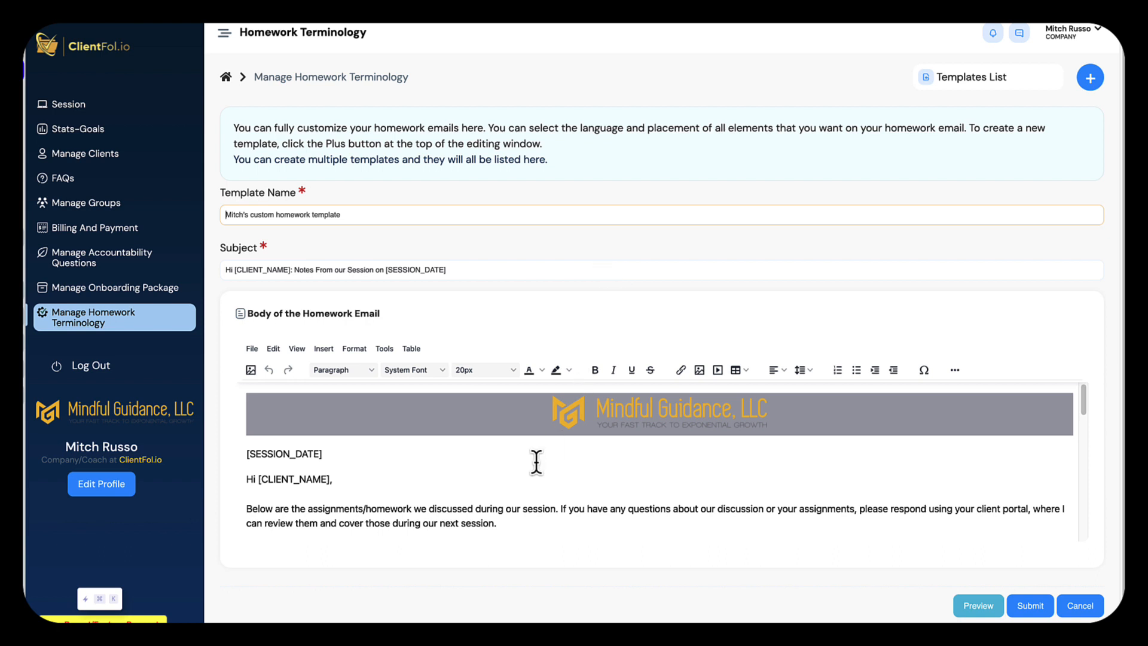
scroll(533, 466, "down", 4)
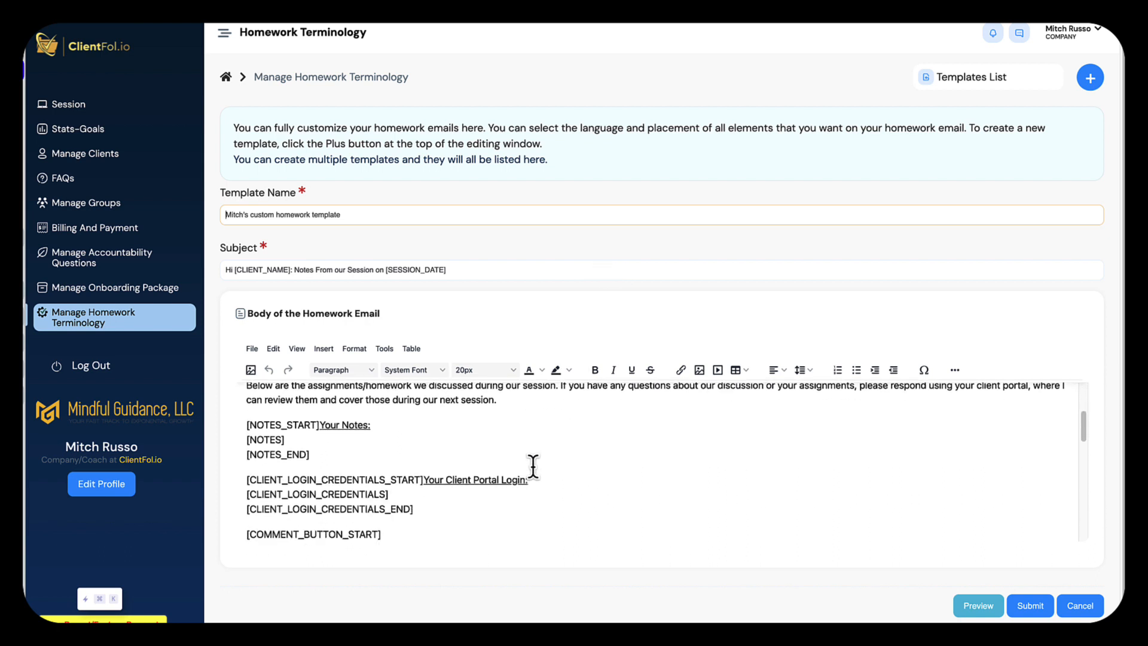
scroll(532, 466, "up", 4)
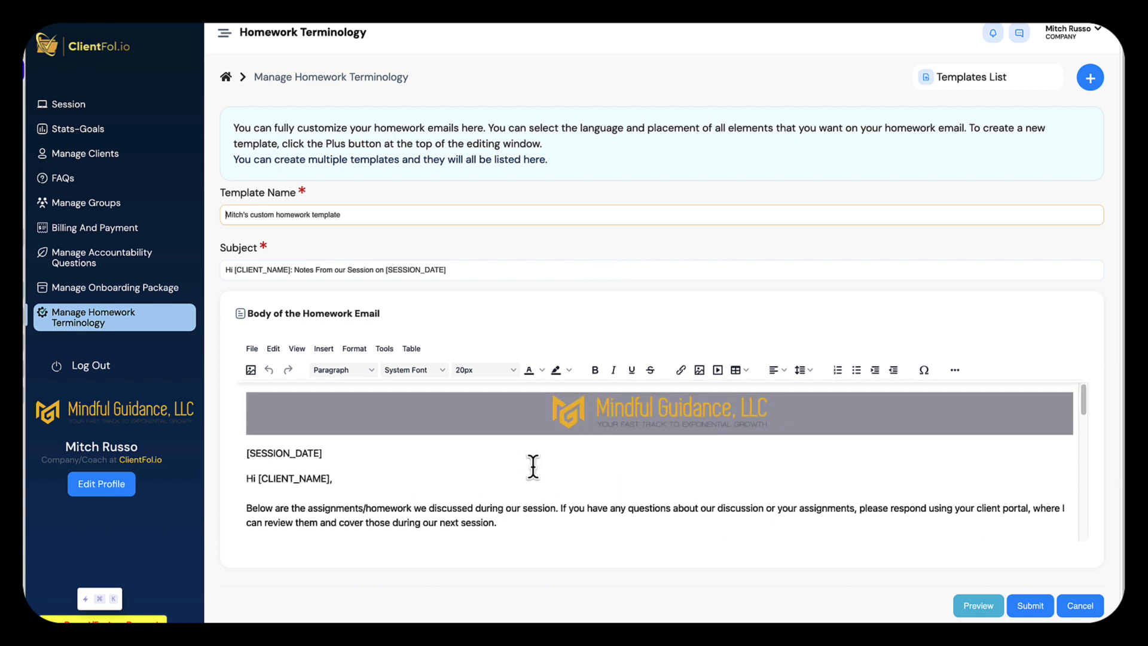
scroll(529, 466, "down", 1)
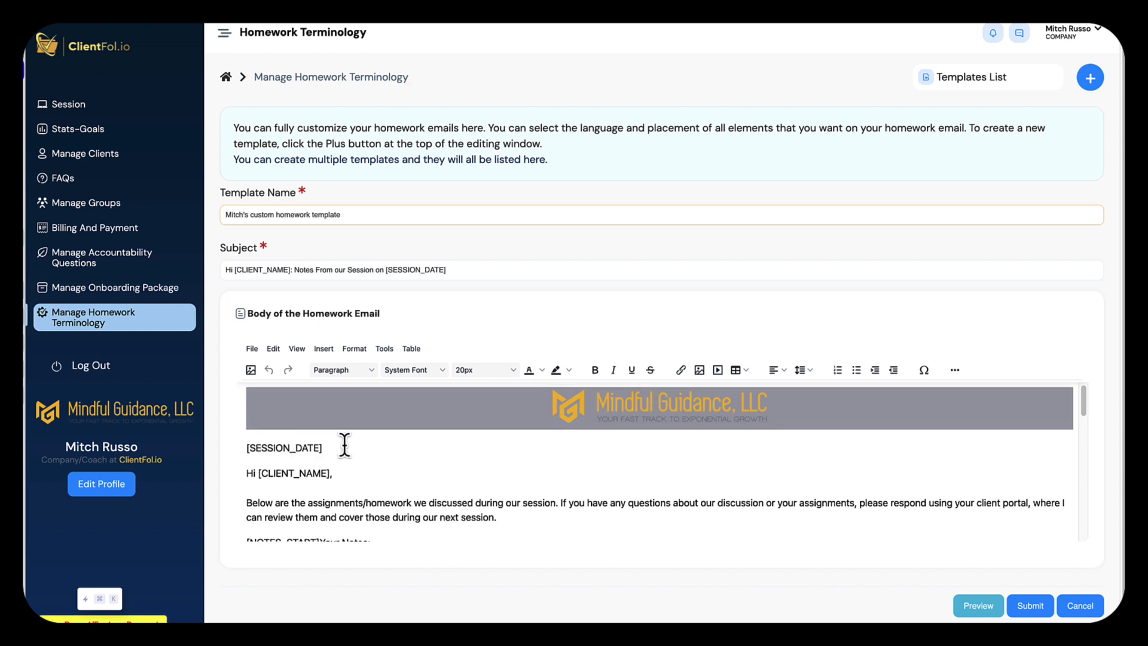
scroll(343, 445, "down", 3)
scroll(344, 446, "down", 1)
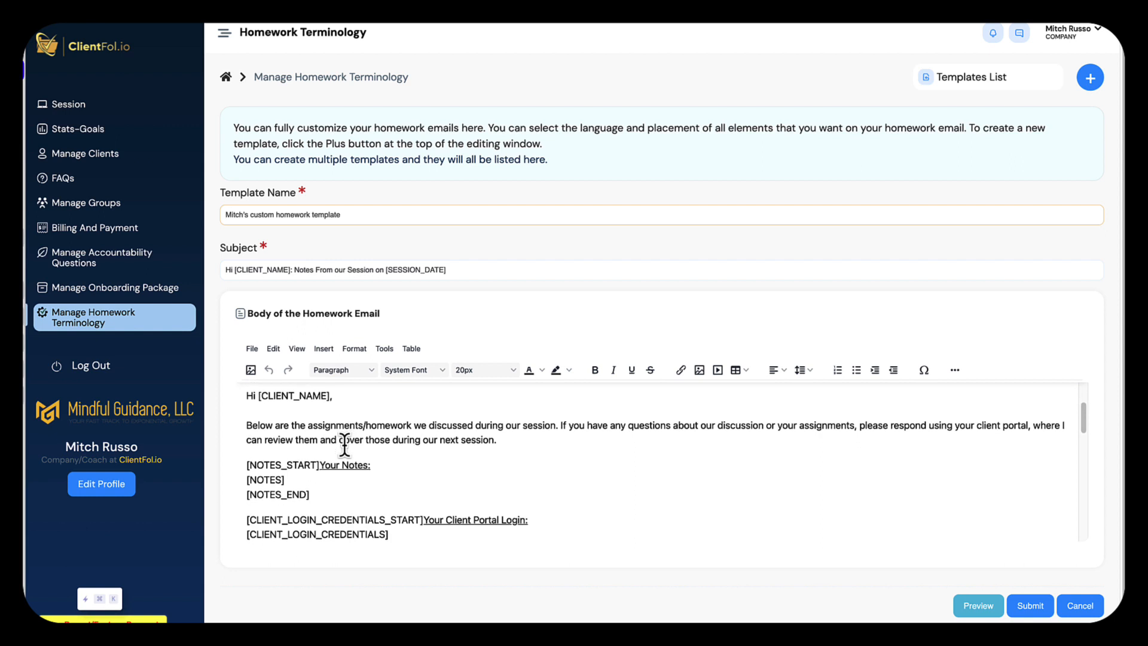
scroll(345, 447, "down", 3)
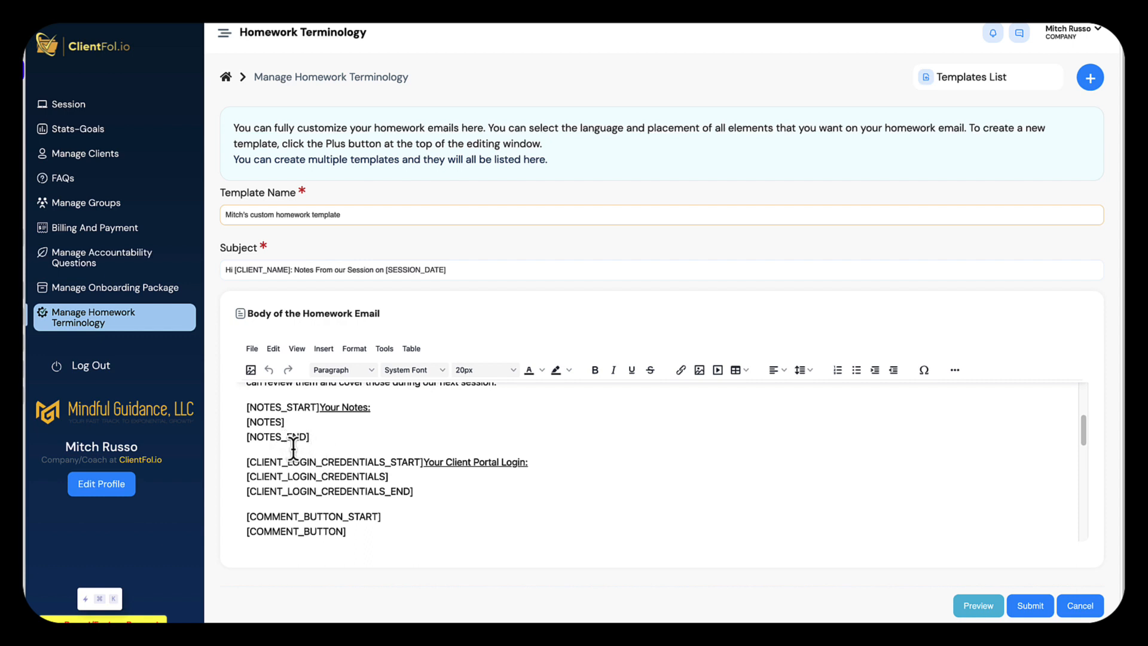
scroll(287, 439, "down", 1)
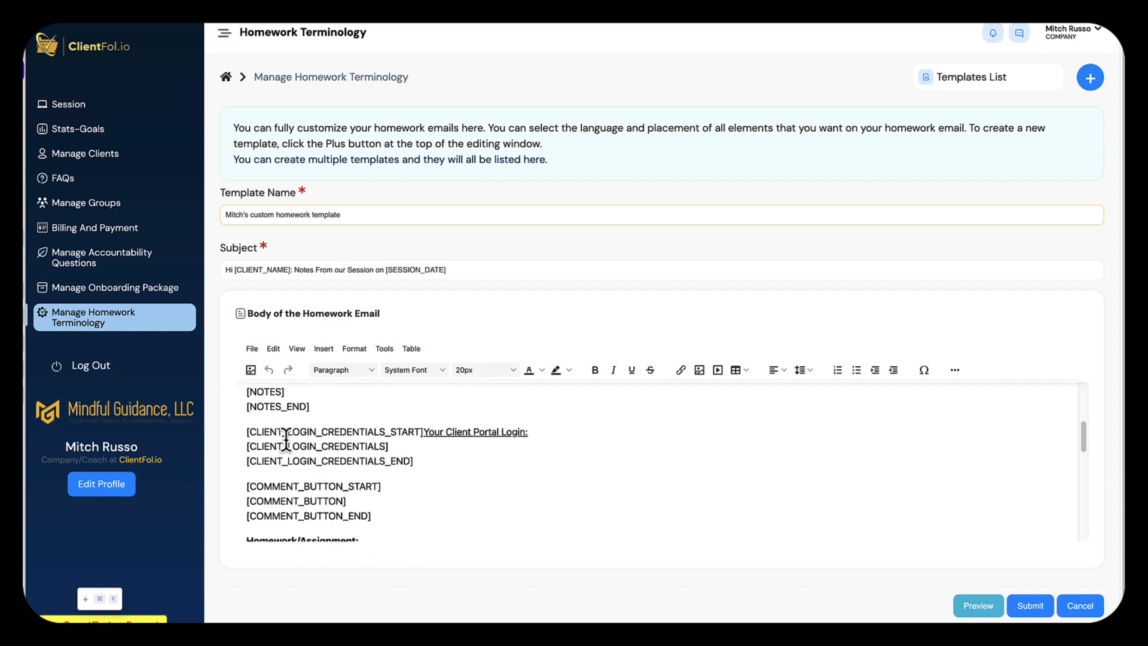
scroll(286, 440, "down", 1)
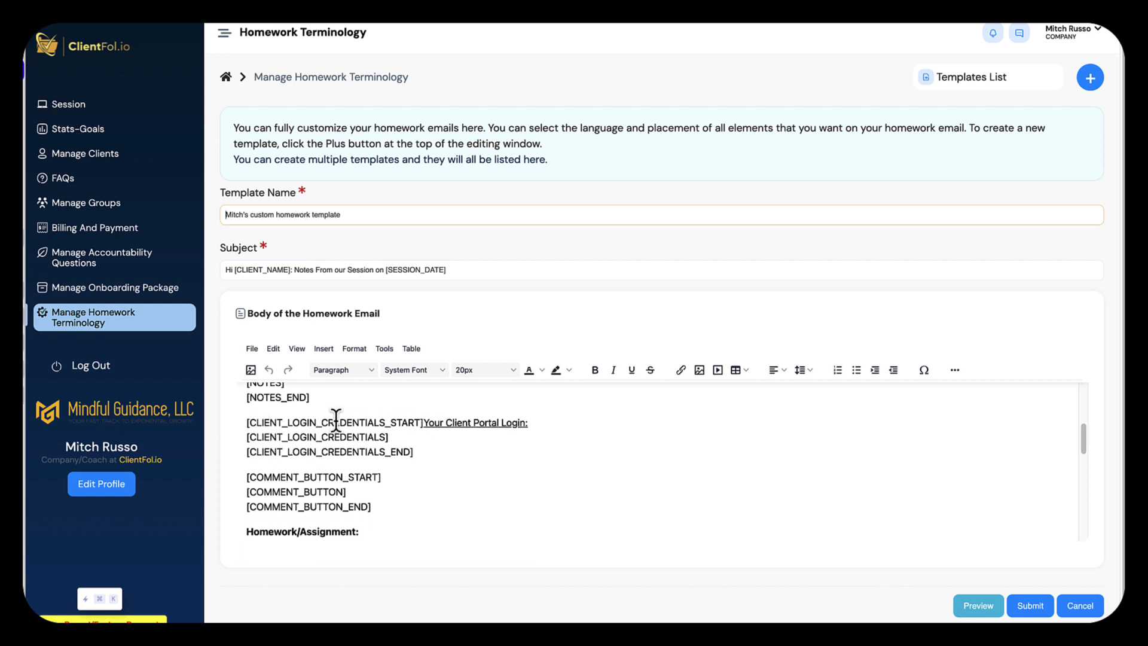
Step: Add a space before "Your Client Portal Login:" and look through the remaining blocks to the end of the email body
left_click(425, 426)
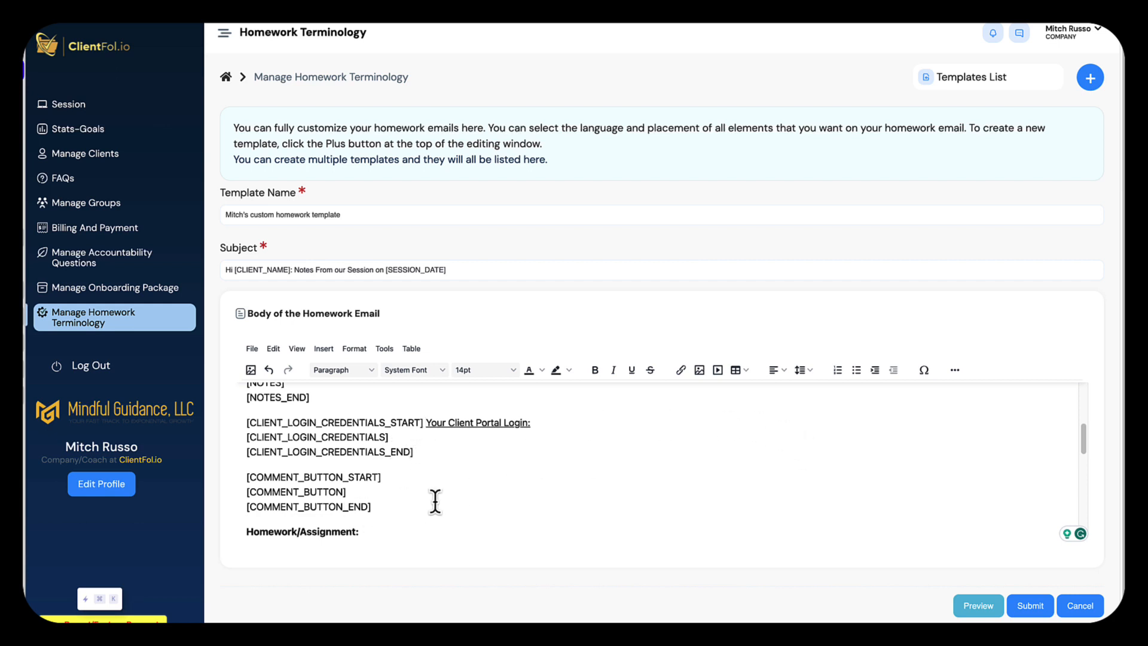
scroll(435, 501, "up", 2)
scroll(435, 501, "down", 6)
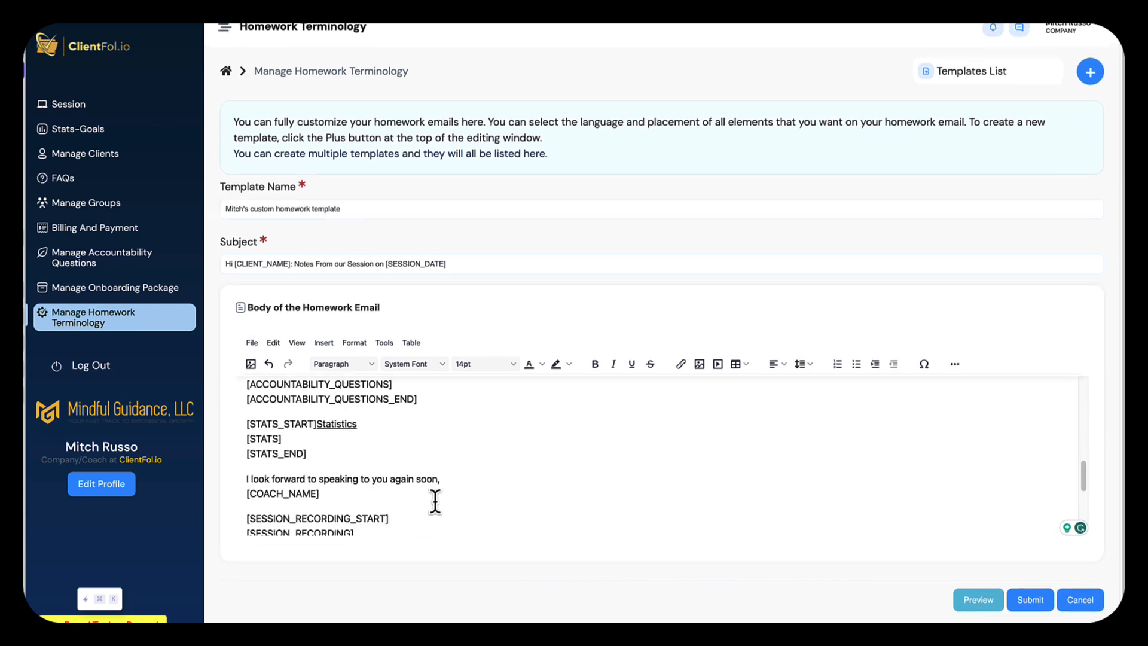
scroll(435, 501, "down", 5)
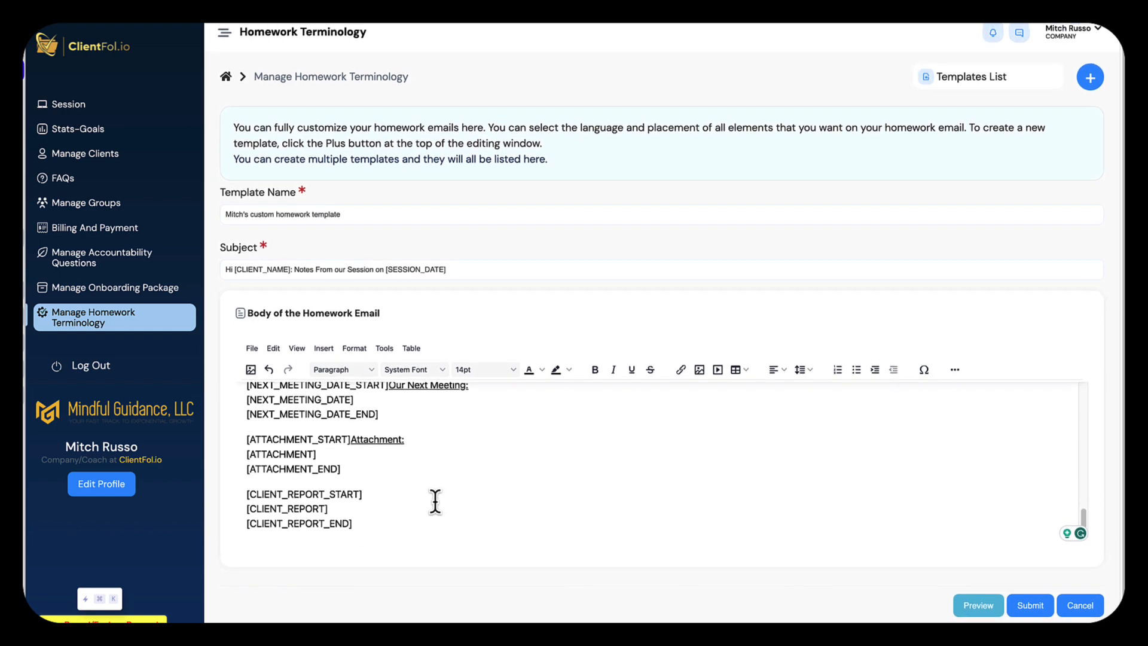
Step: Insert a coach feedback block on a new line after the client report block at the end of the email body
left_click(433, 509)
left_click(417, 520)
key("Return")
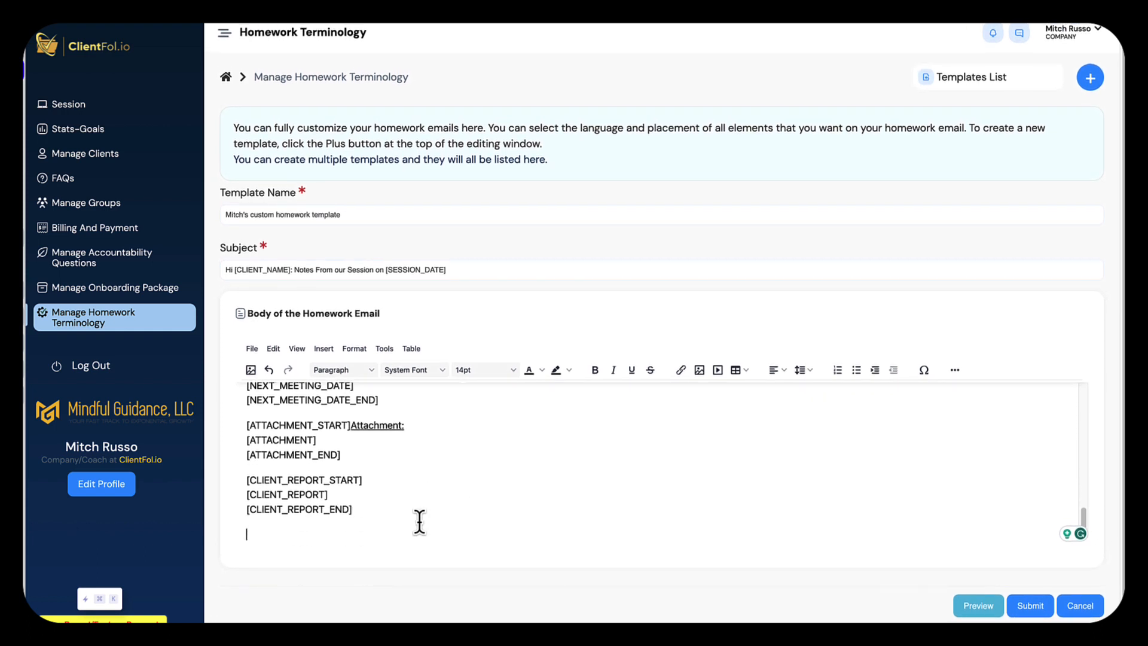
left_click(955, 370)
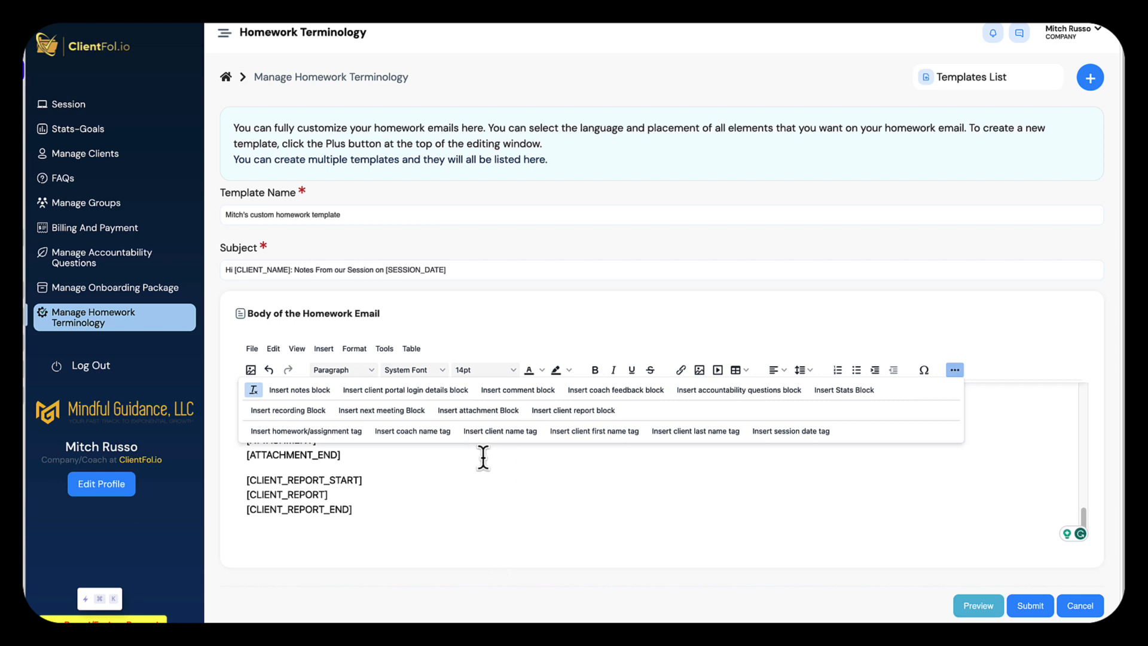
left_click(615, 393)
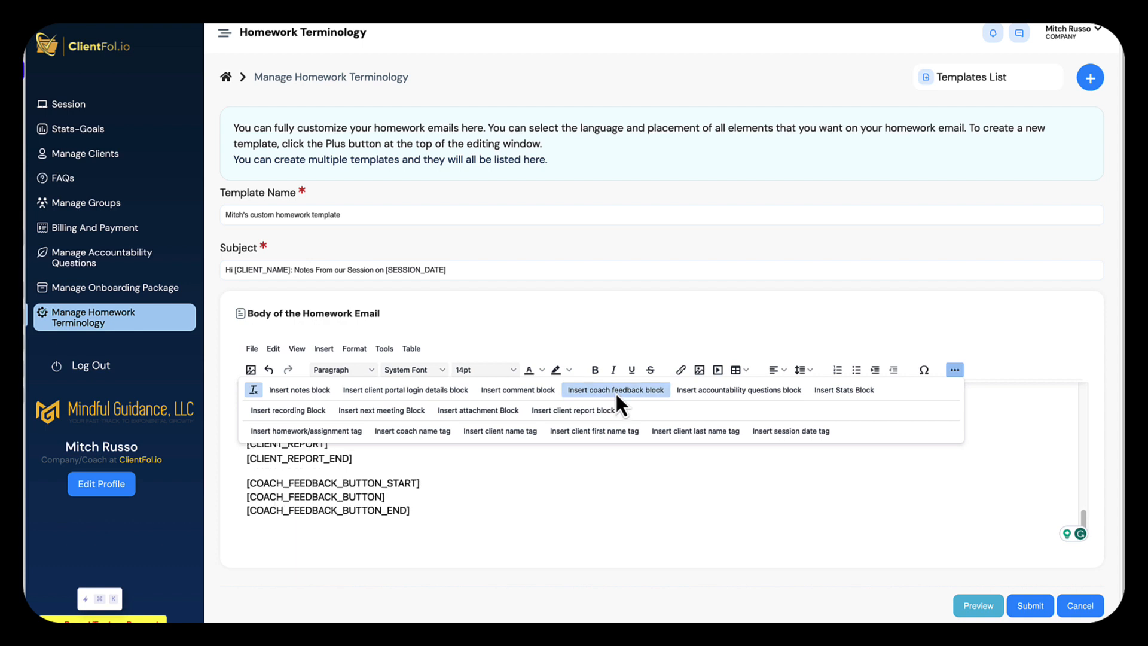
Step: Try to add a blank line before the end tag of the coach feedback block
left_click(395, 496)
key("Return")
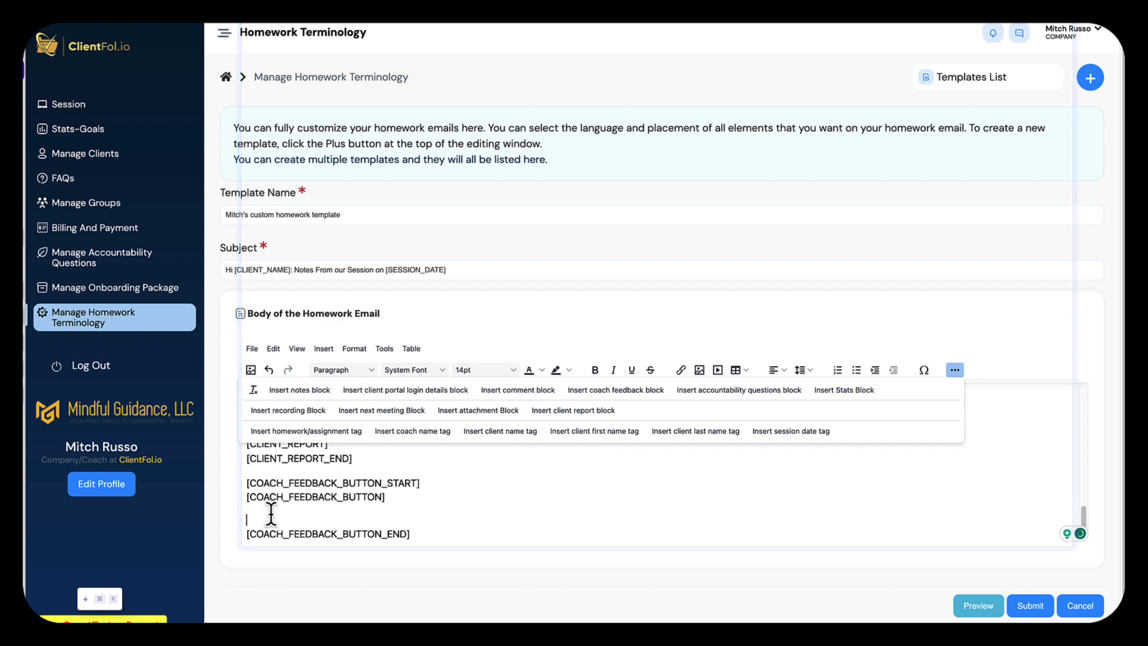
key("BackSpace")
key("Delete")
key("Return")
key("Return")
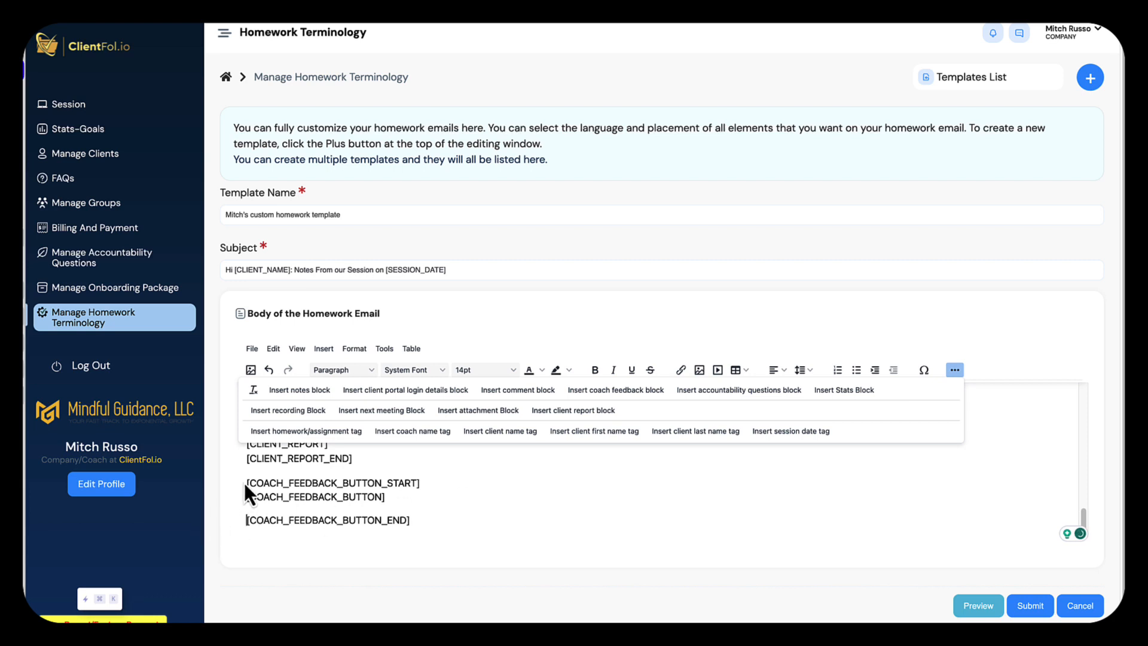
Step: Delete the altered coach feedback block and insert a fresh one after the client report block
left_click_drag(243, 481, 410, 525)
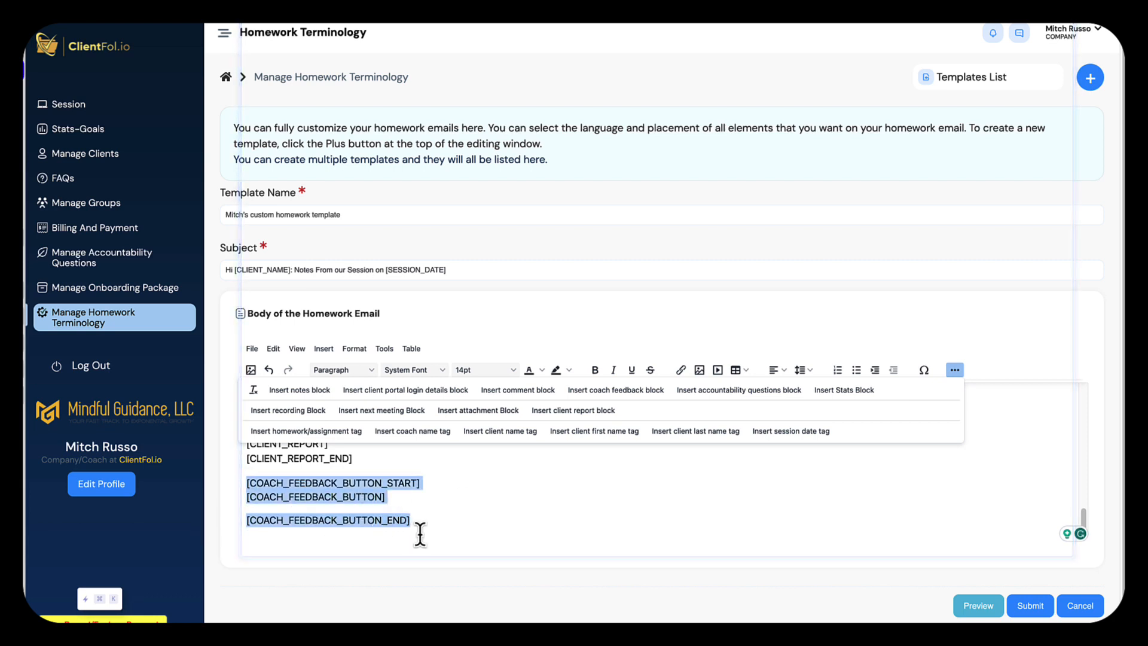
key("BackSpace")
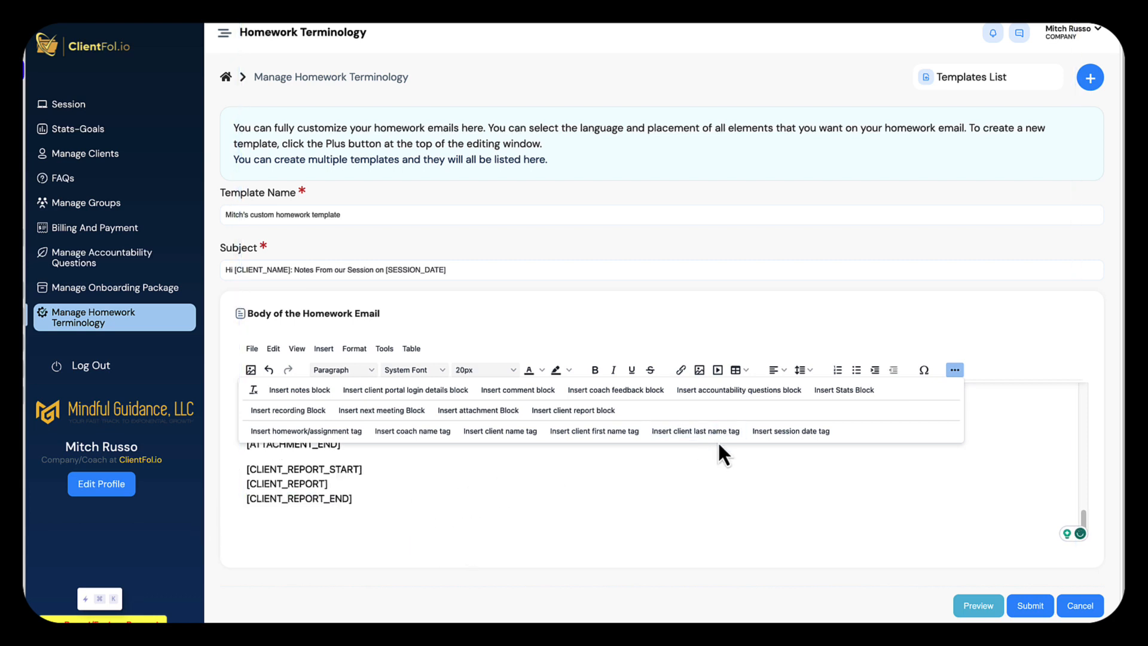
left_click(629, 392)
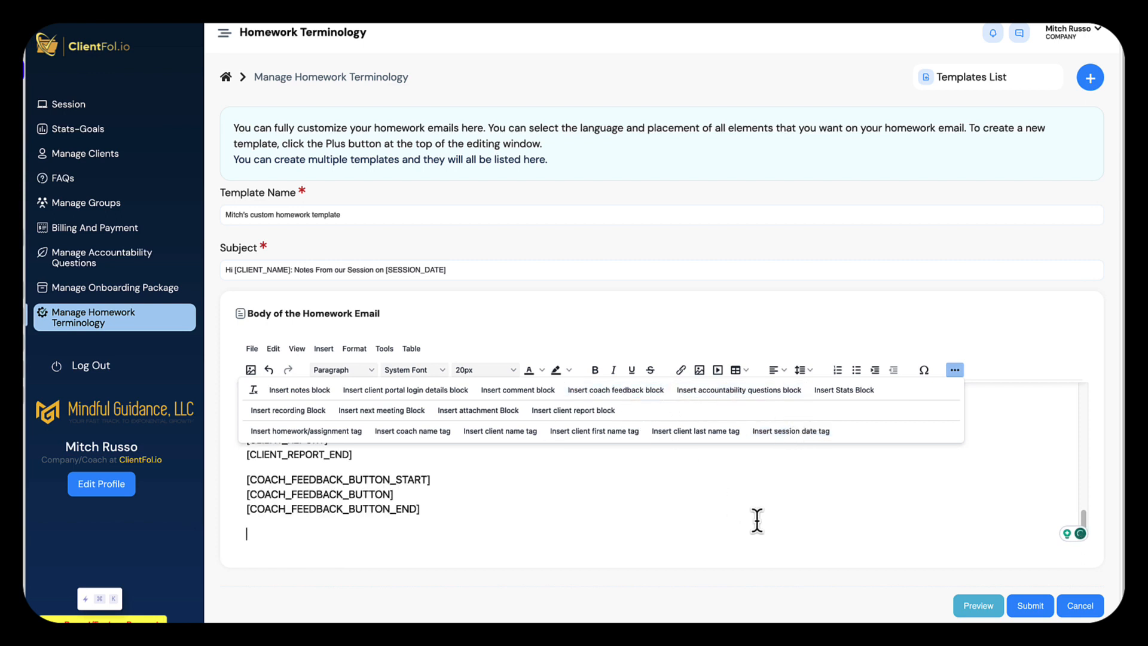
left_click(955, 372)
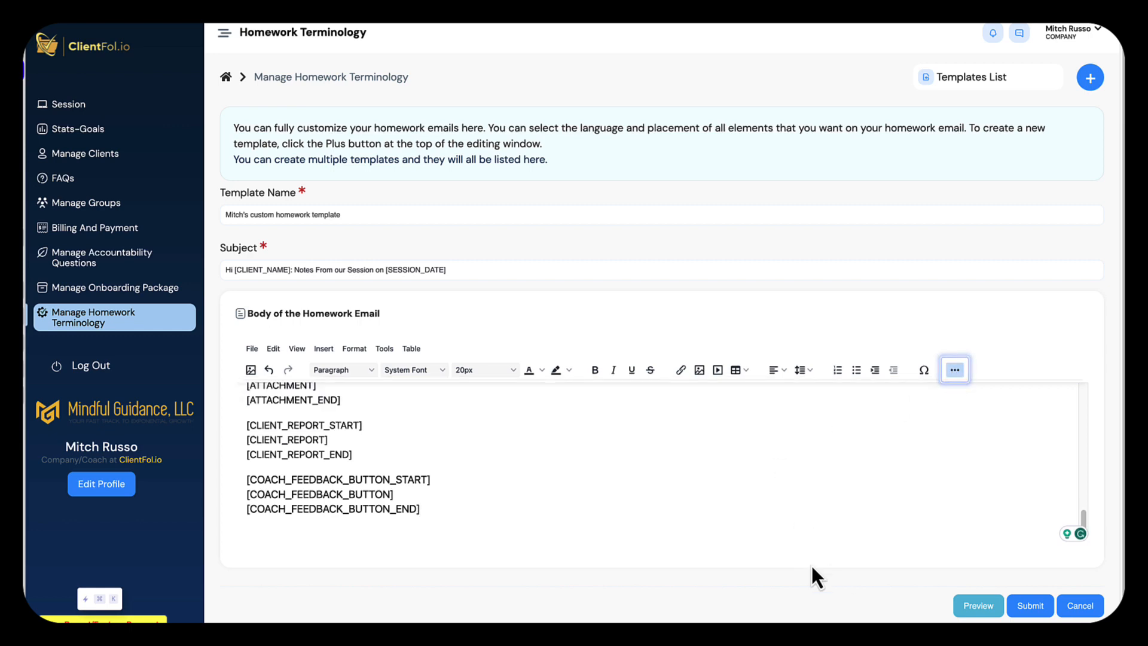
Step: Preview the homework email and review its sections from the logo header to the session feedback button, then close the preview
left_click(974, 606)
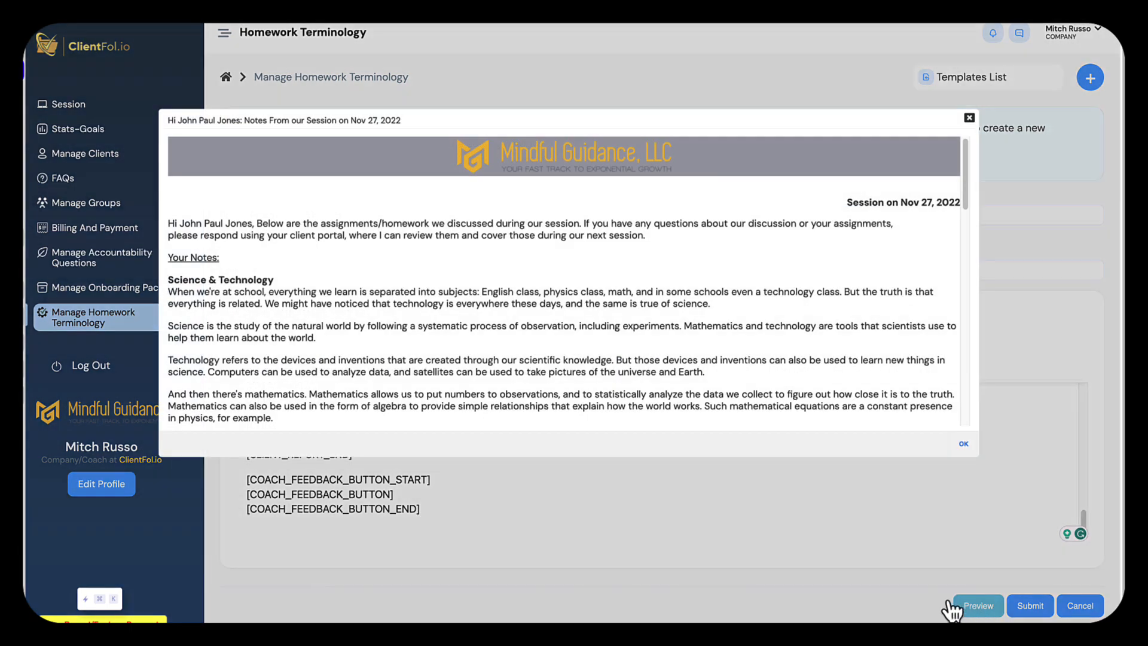
scroll(542, 385, "down", 3)
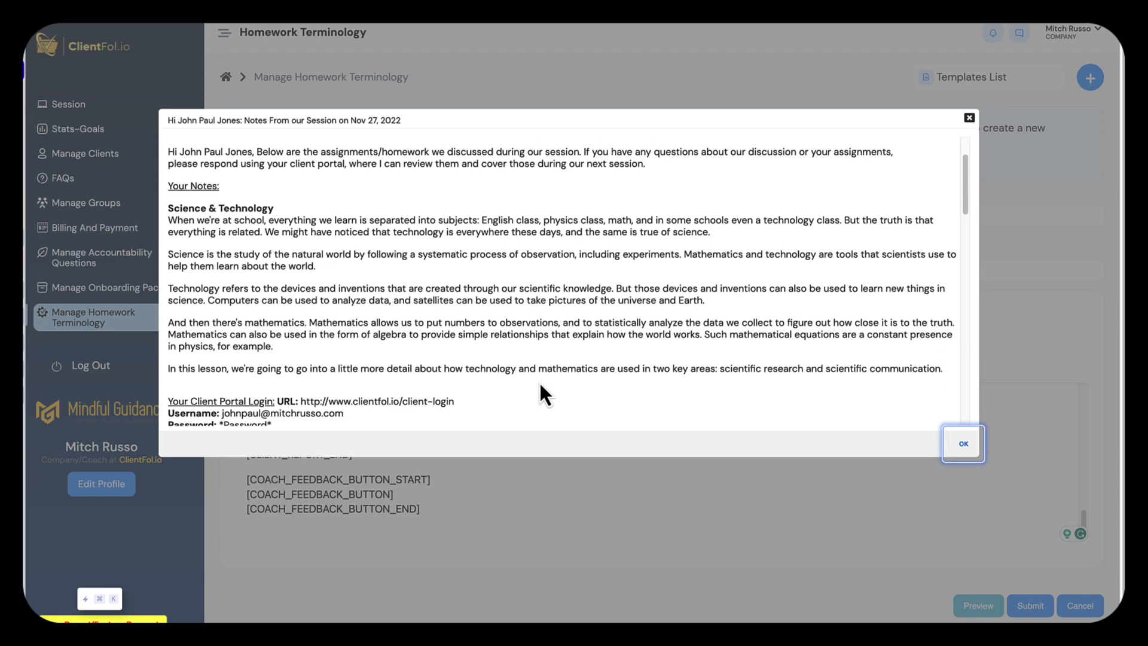
scroll(540, 385, "down", 6)
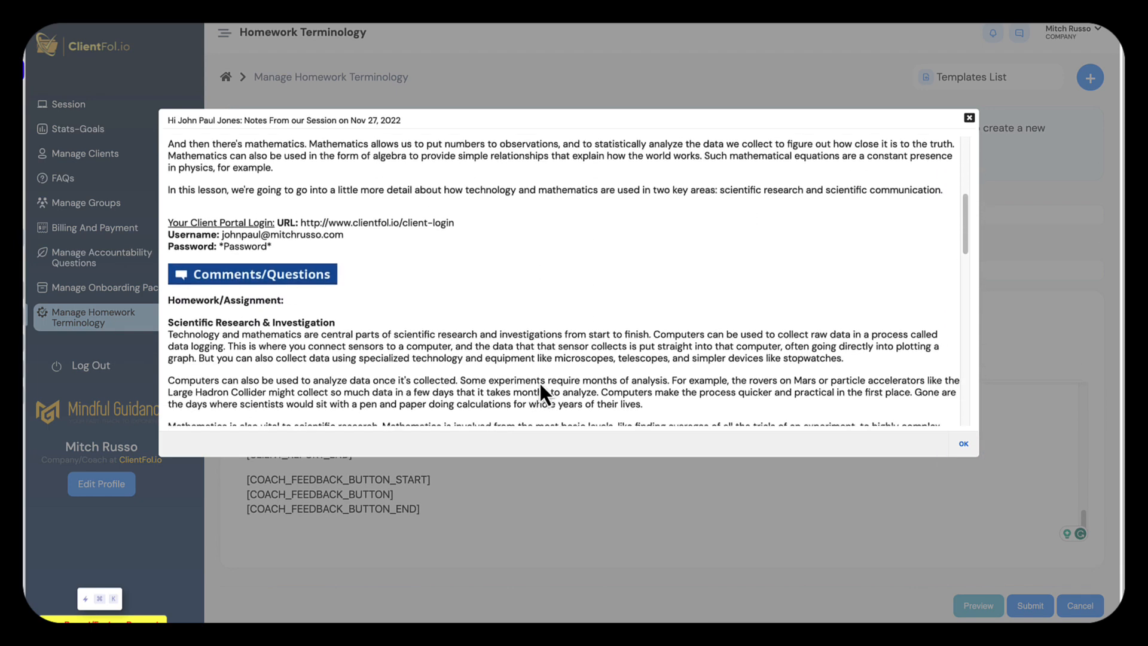
scroll(539, 383, "down", 3)
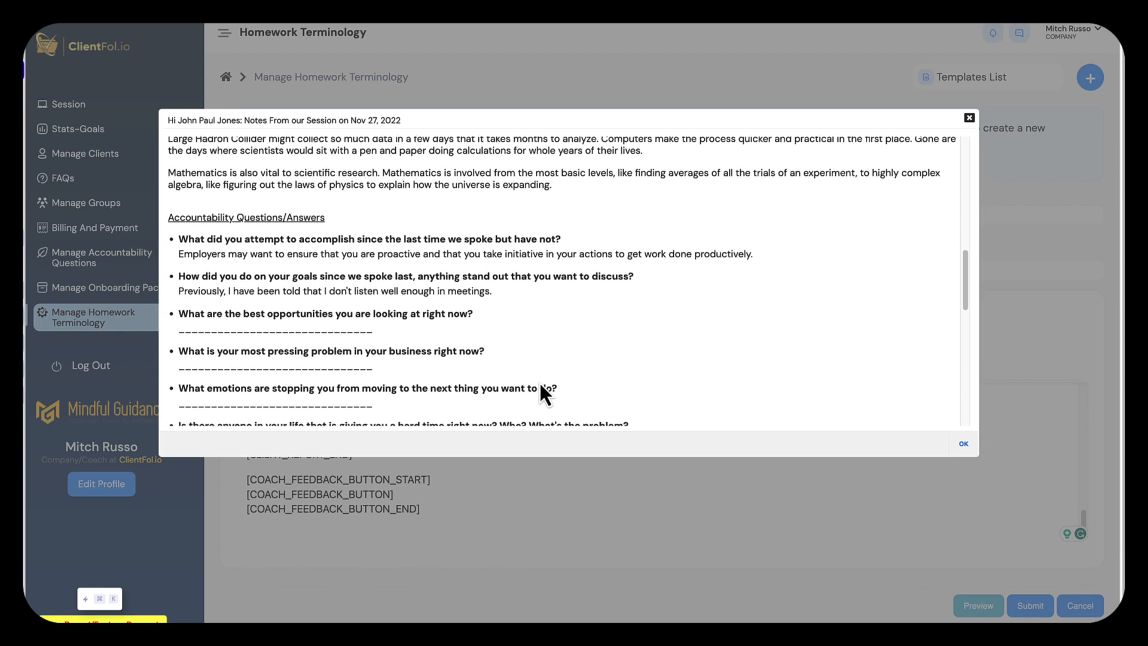
scroll(409, 327, "down", 8)
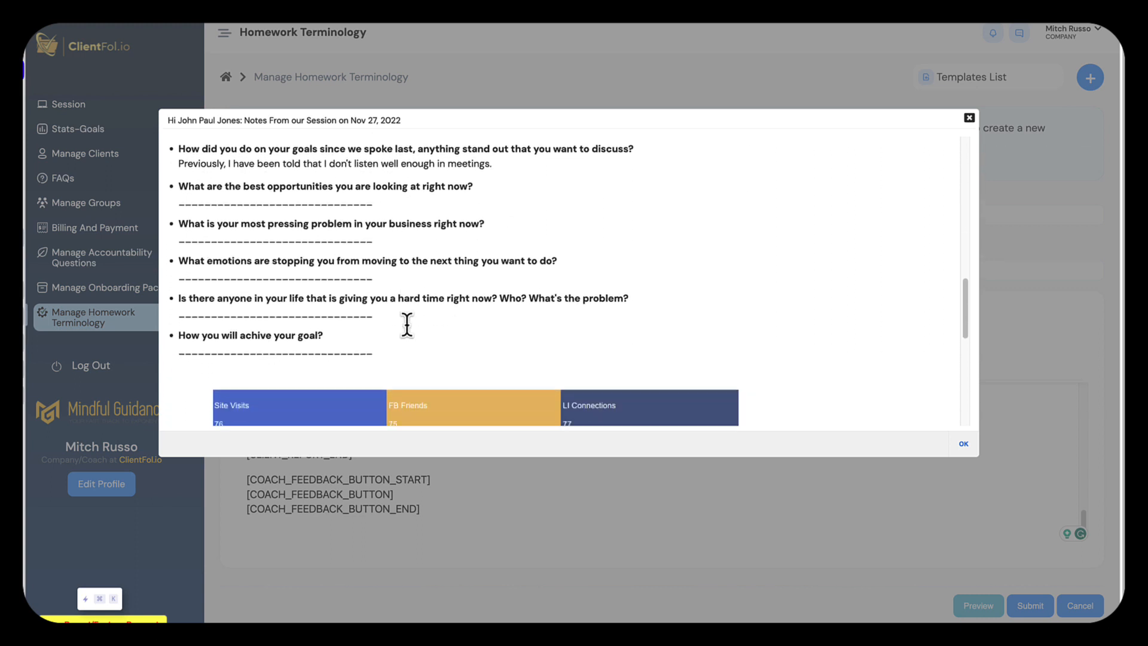
scroll(409, 338, "down", 3)
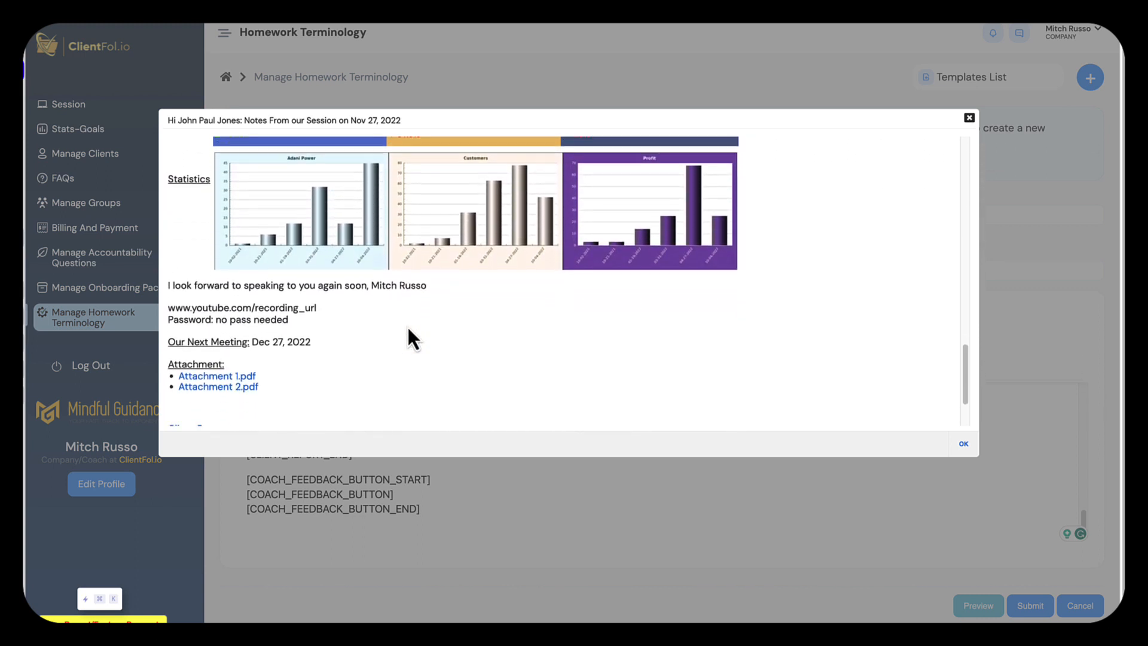
scroll(361, 317, "down", 1)
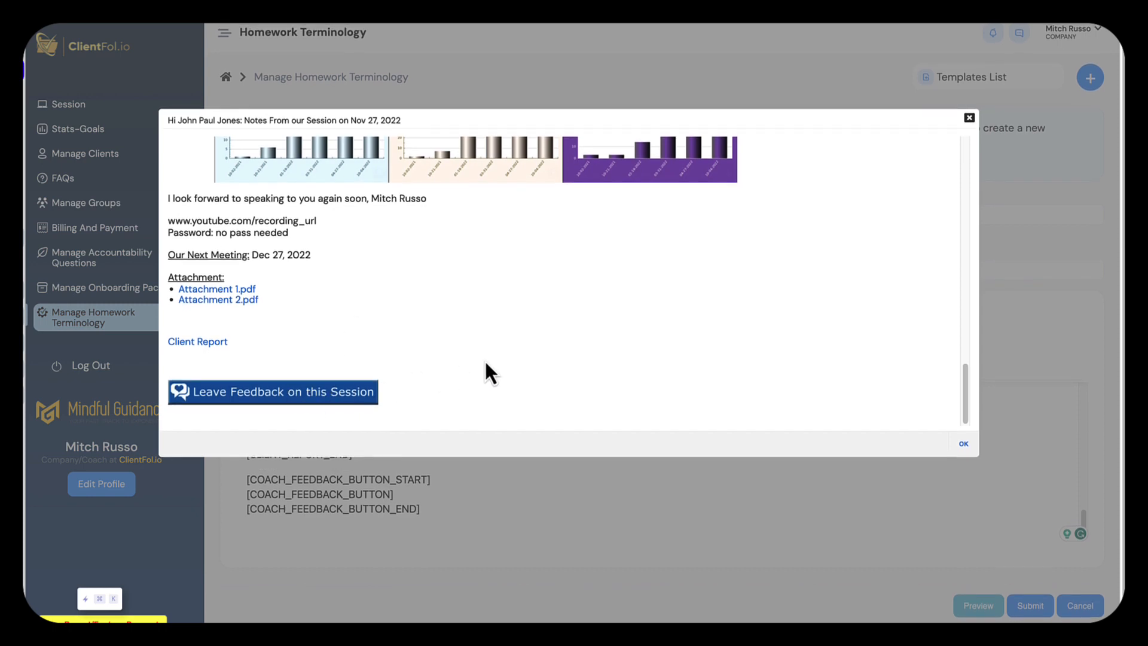
scroll(502, 361, "up", 3)
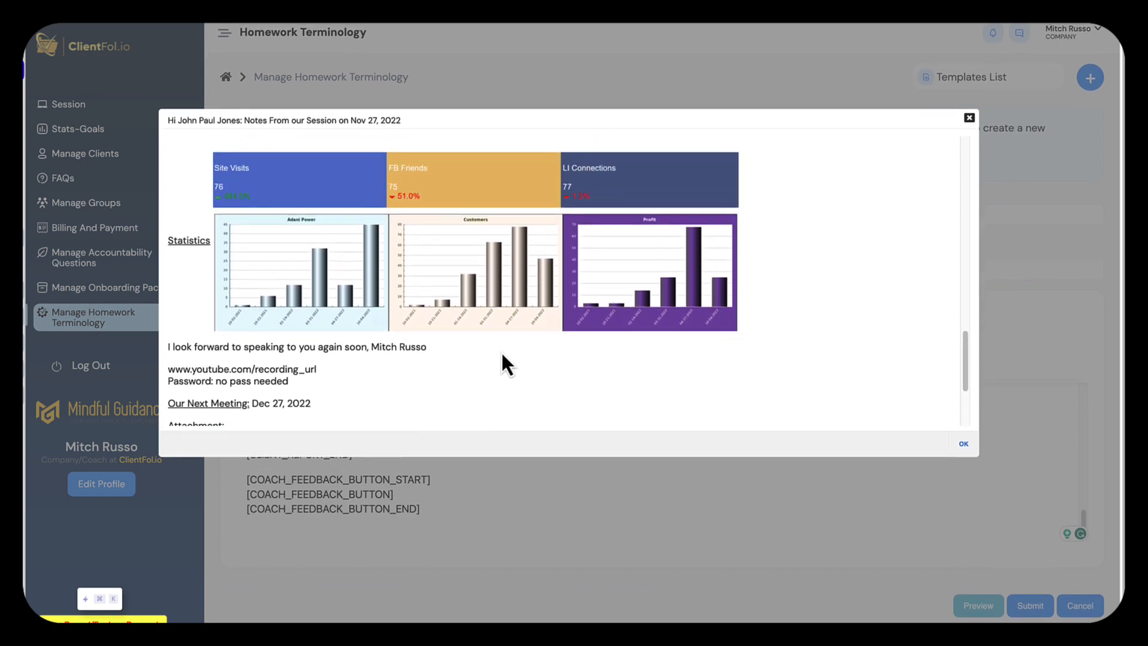
scroll(501, 350, "up", 10)
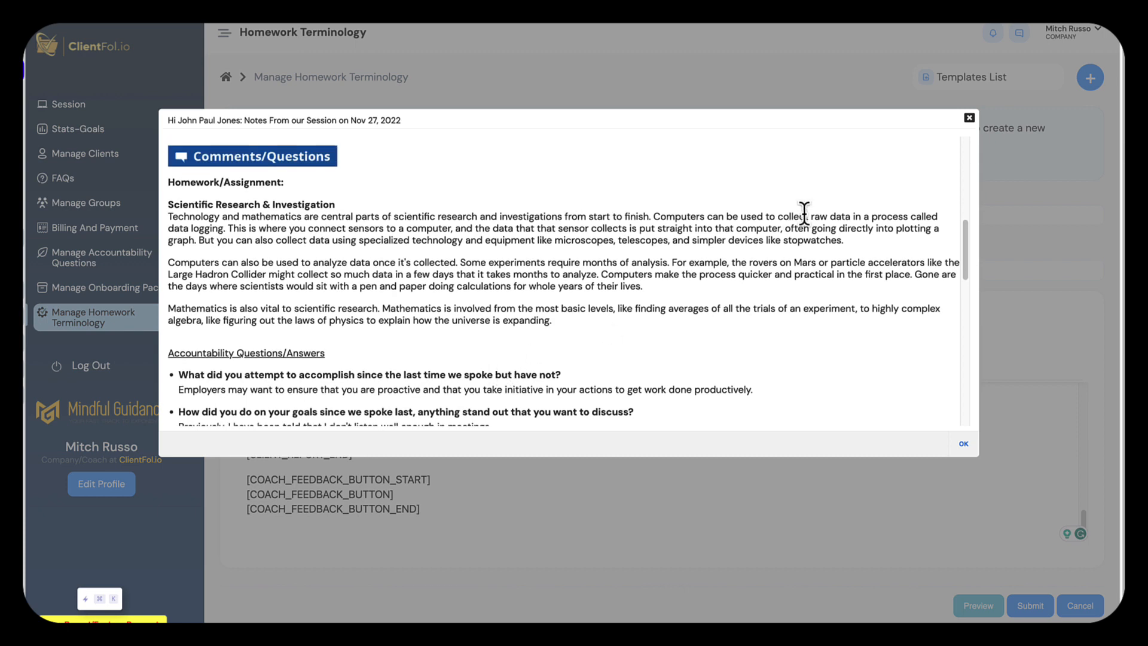
left_click(969, 119)
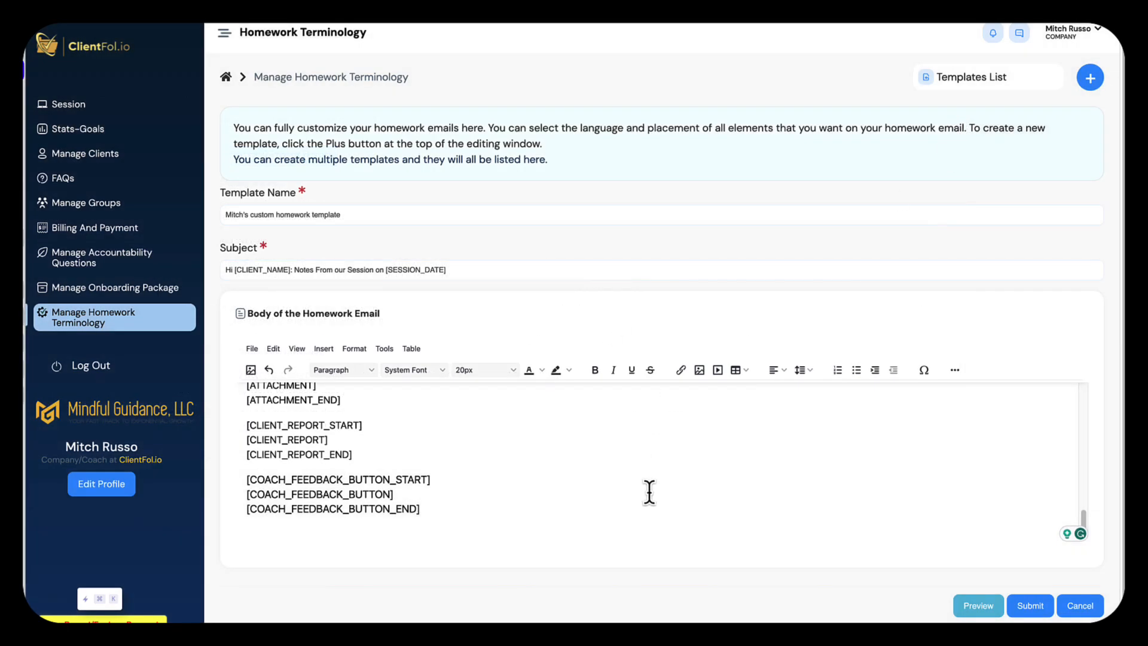
Step: Open a blank new homework template form and cancel it to return to the template list
scroll(651, 483, "up", 10)
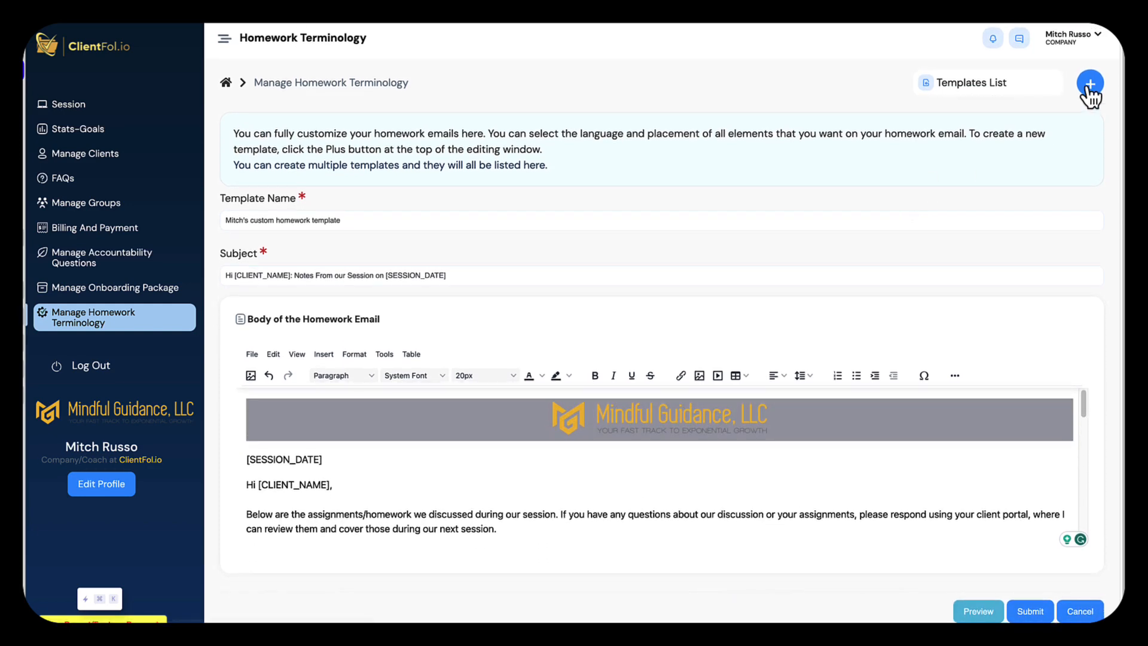
left_click(1089, 85)
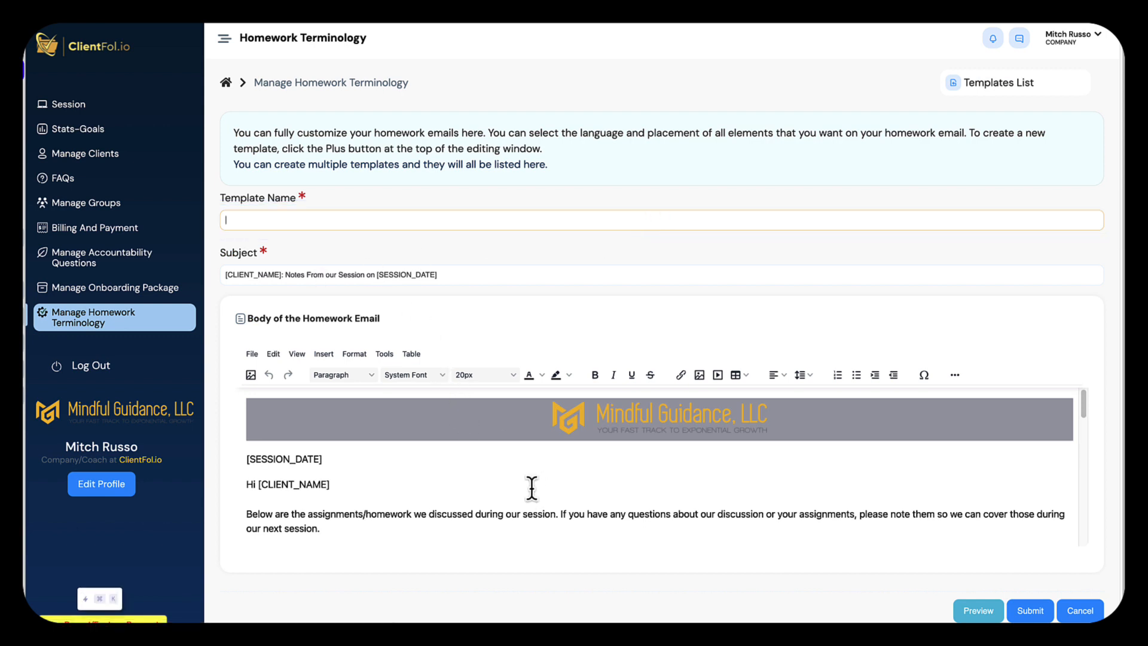
left_click(1079, 611)
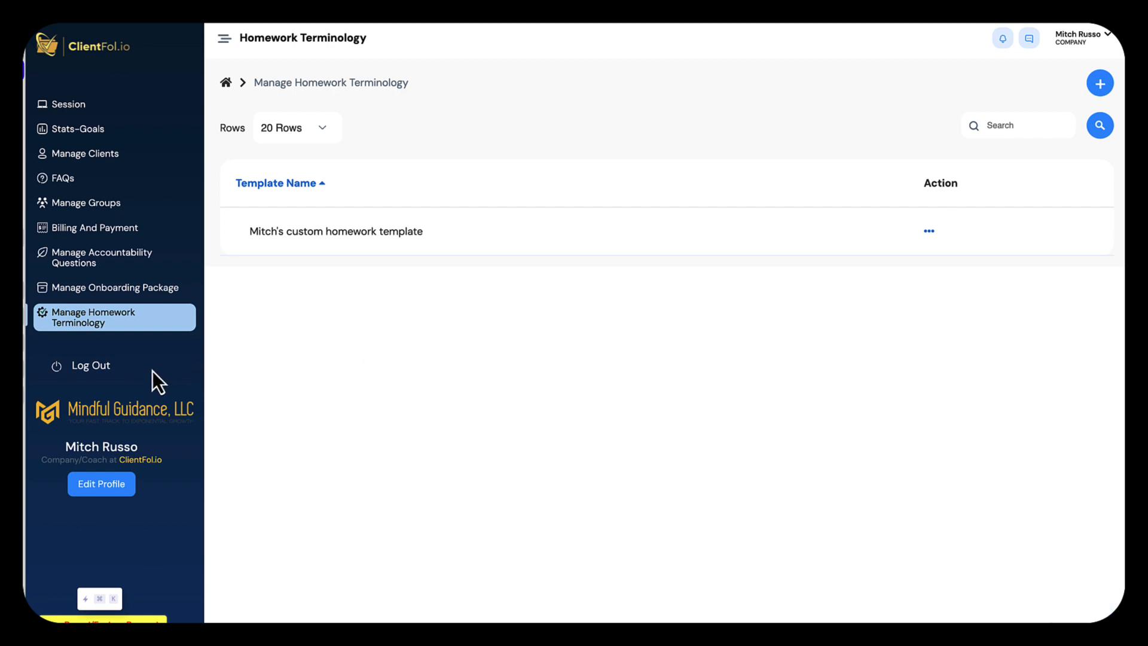
Step: Open the "Onboarding Package for Consultants" template for editing in Manage Onboarding Package
left_click(139, 291)
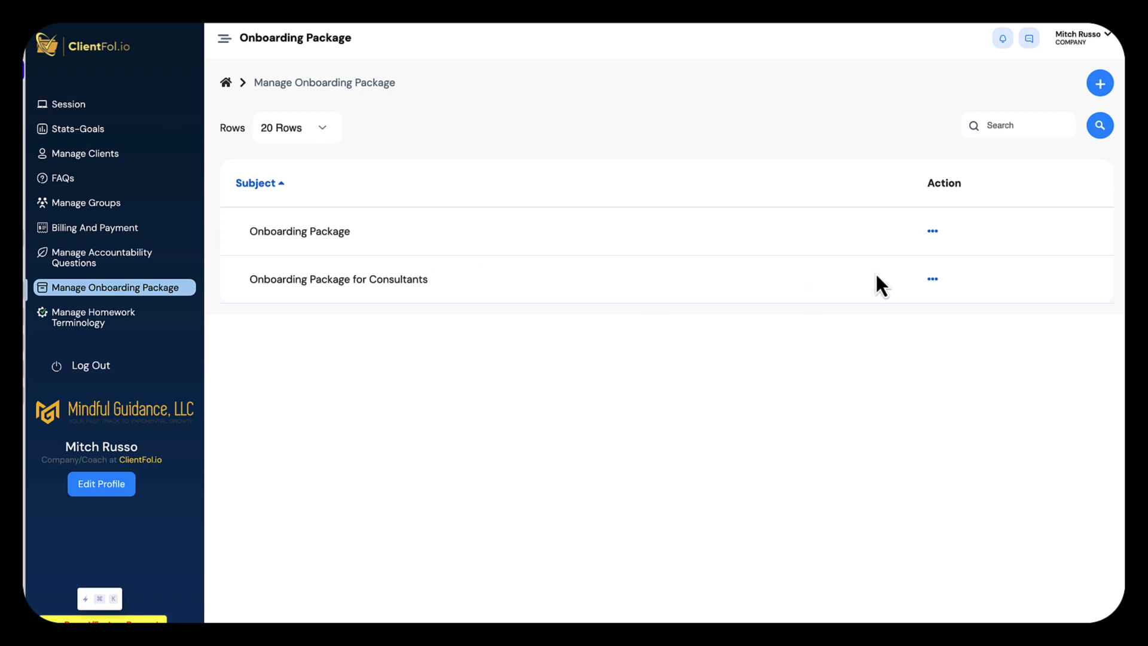
left_click(932, 279)
left_click(886, 297)
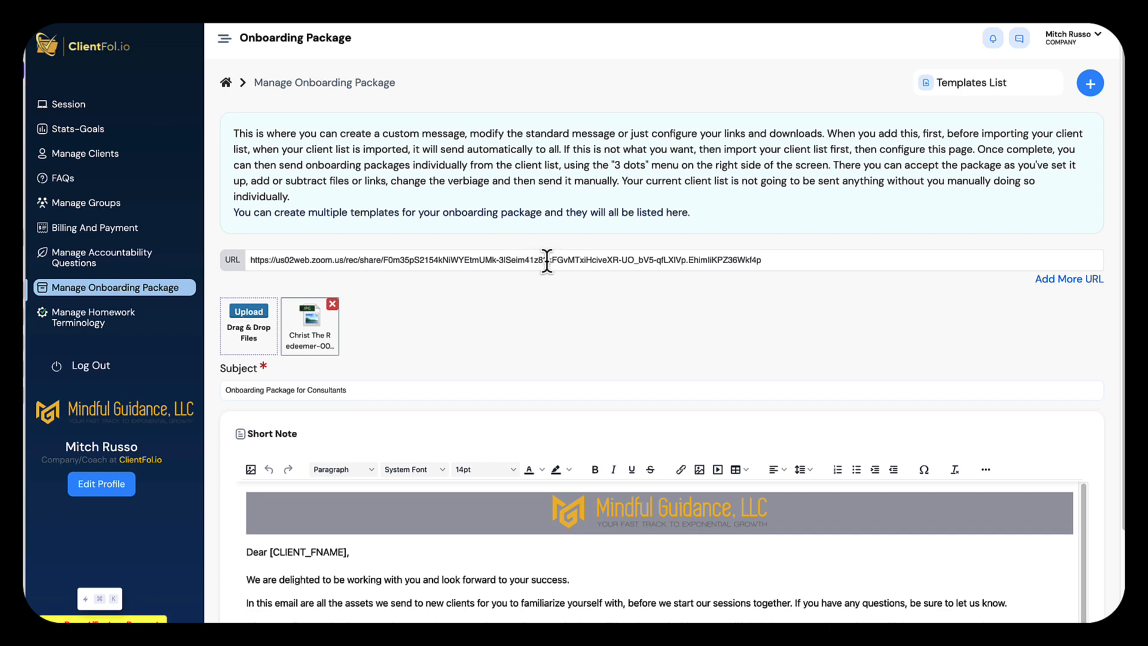
Step: Add two extra URL fields to the onboarding package and remove both again
scroll(548, 260, "down", 2)
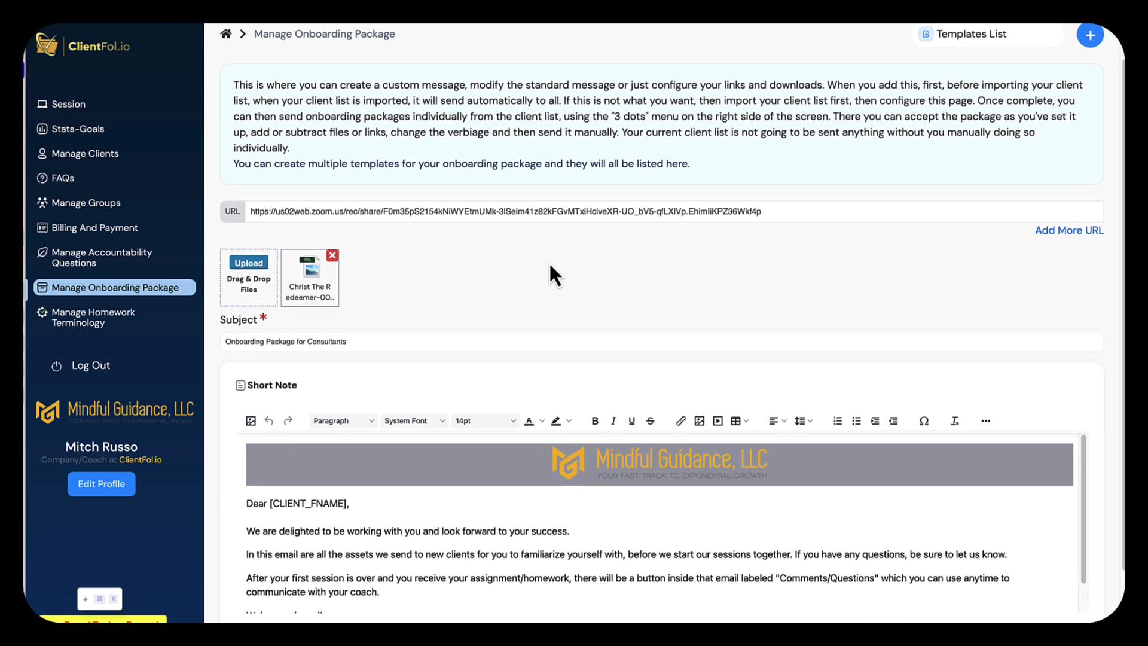
scroll(550, 266, "up", 1)
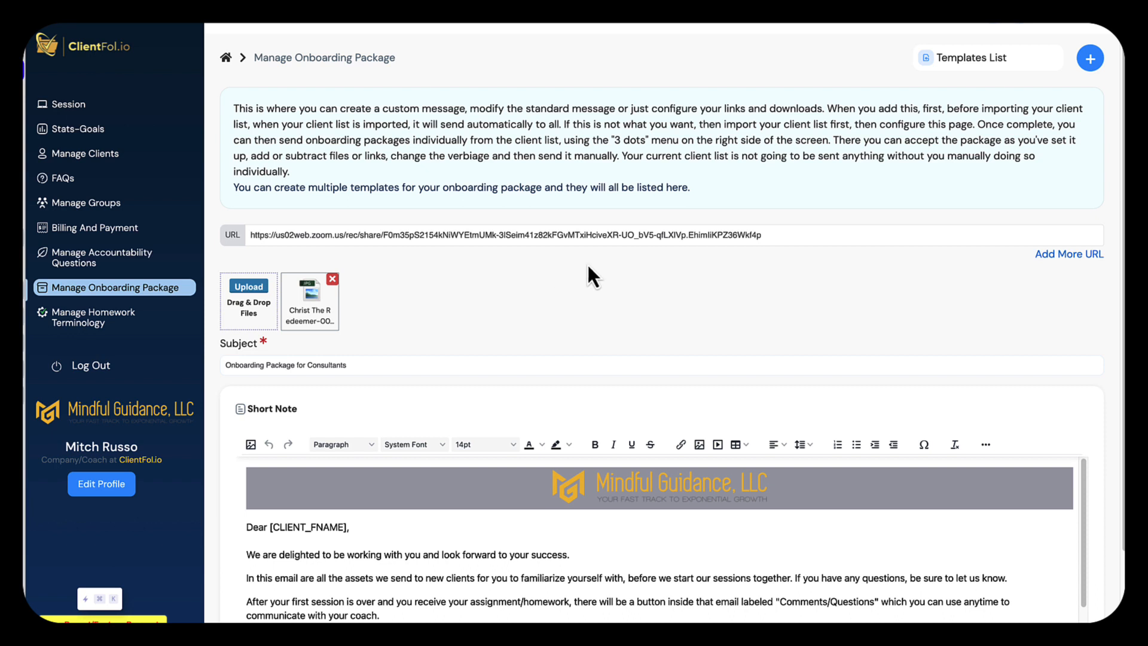
scroll(589, 270, "down", 1)
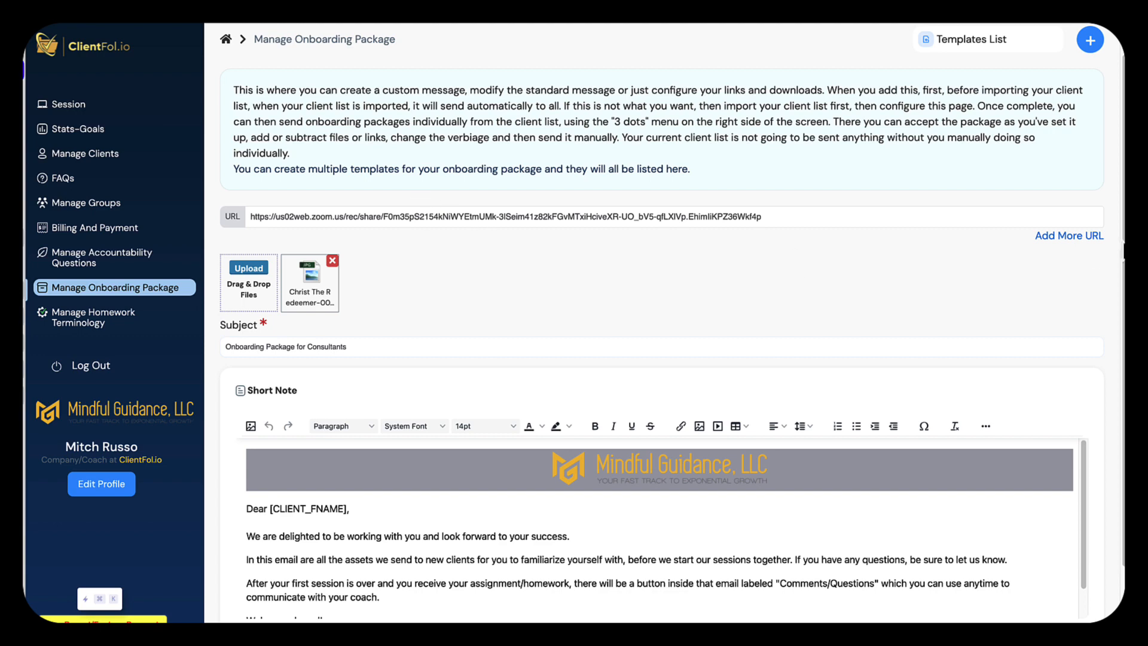
left_click(1058, 238)
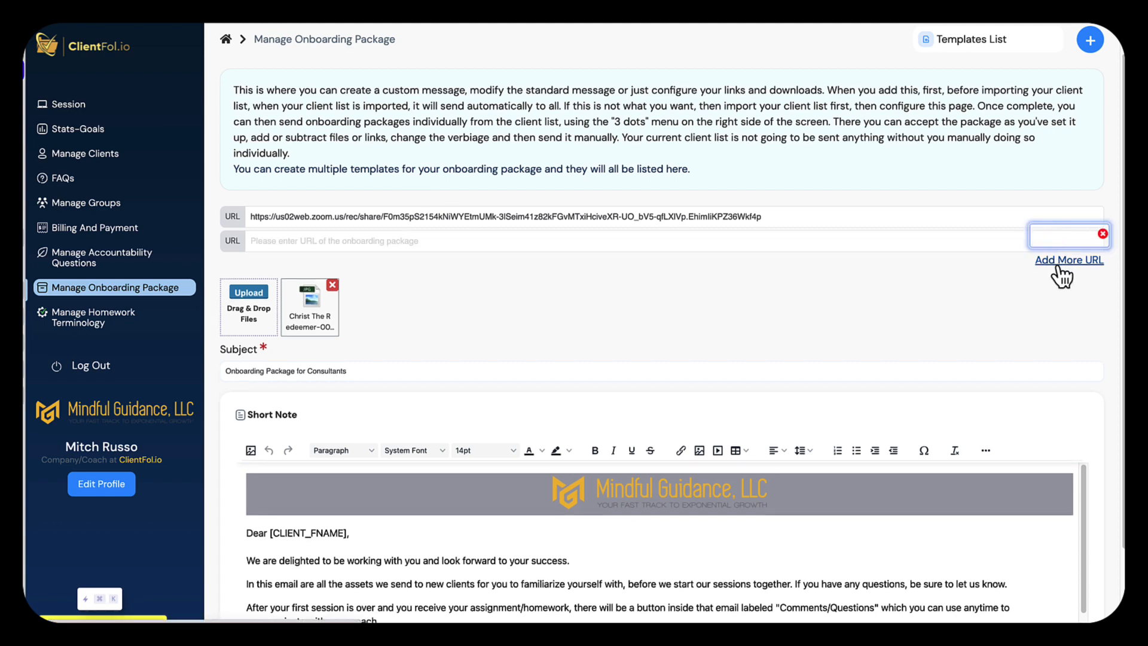
left_click(1061, 261)
left_click(1102, 258)
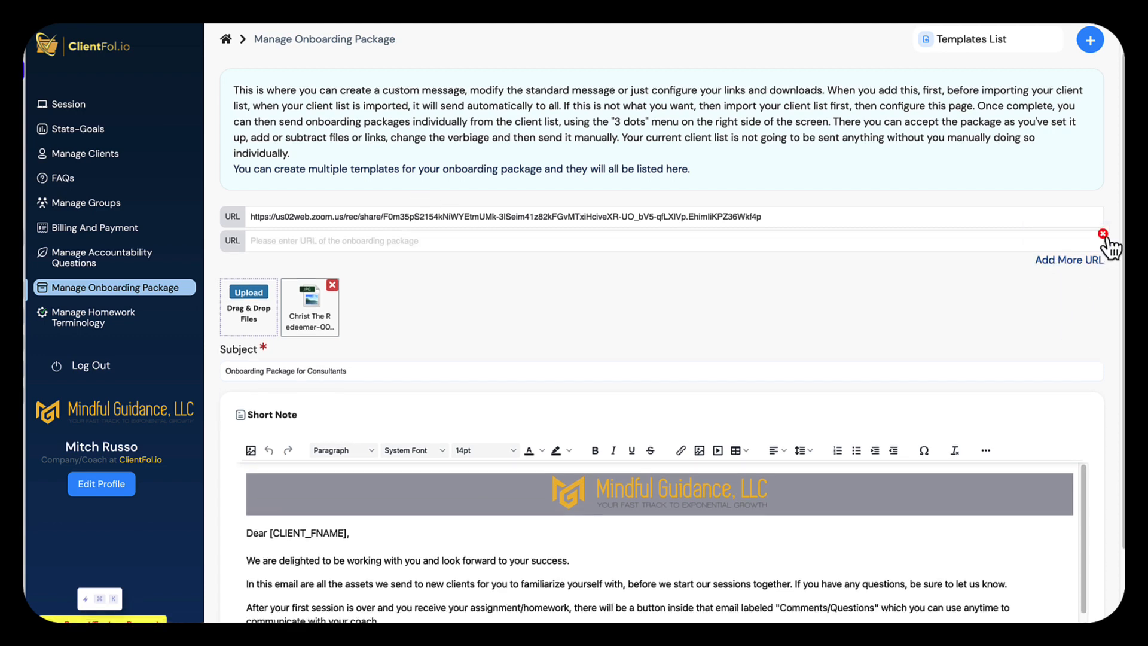
left_click(1102, 234)
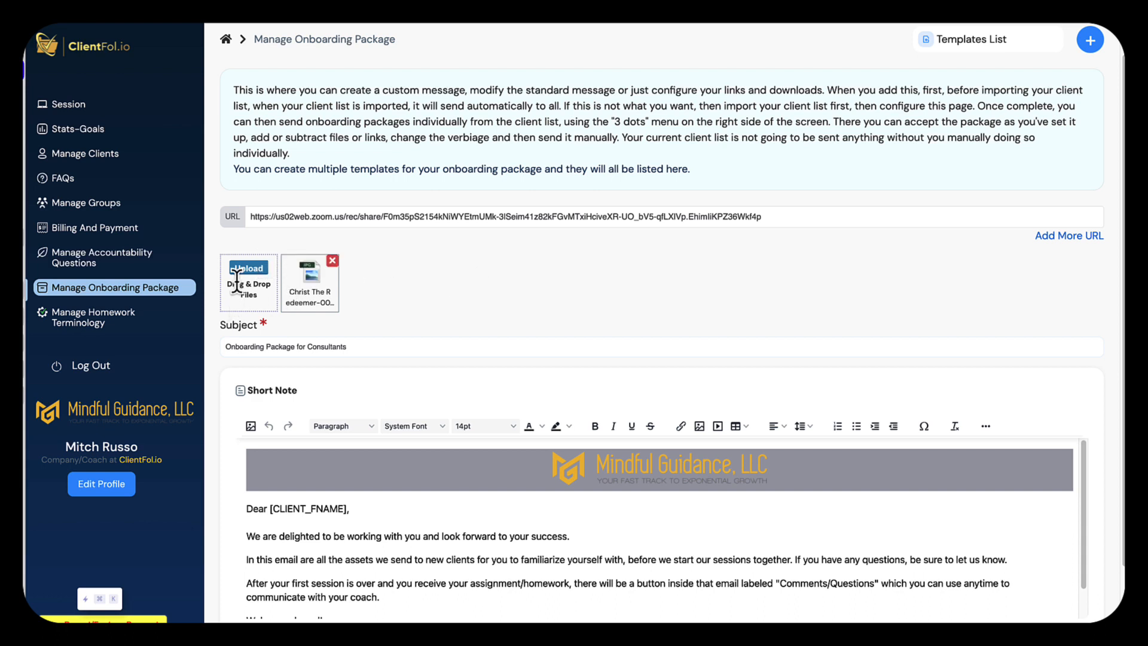
Step: Remove the attached image file from the onboarding package and place the cursor at the end of its subject
left_click(333, 262)
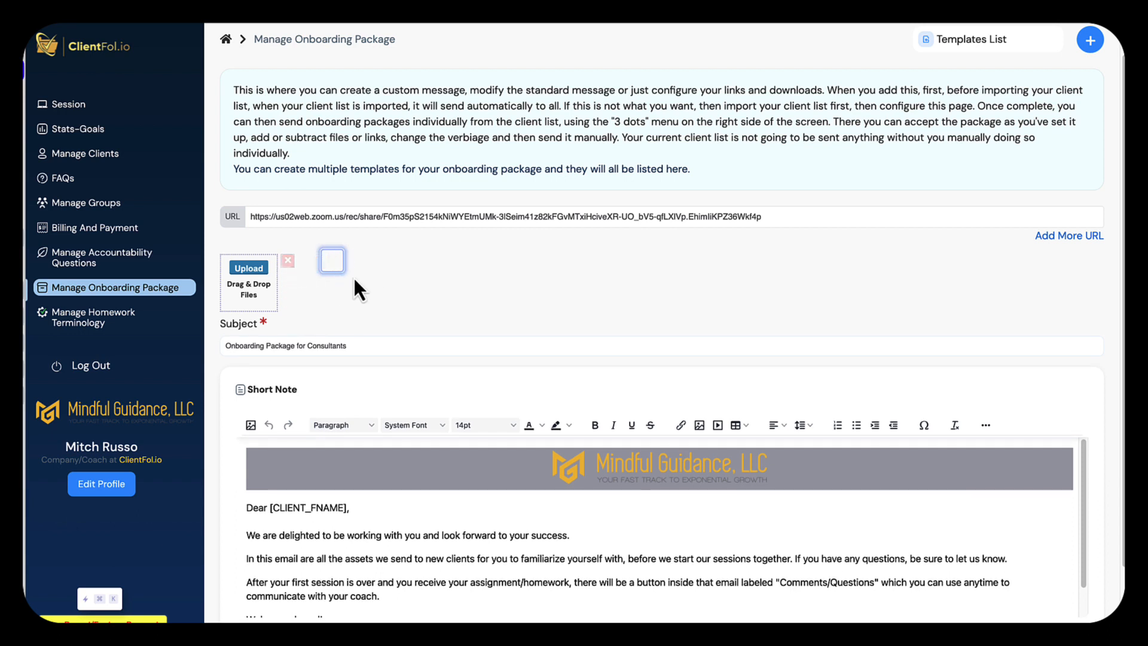
scroll(331, 293, "down", 2)
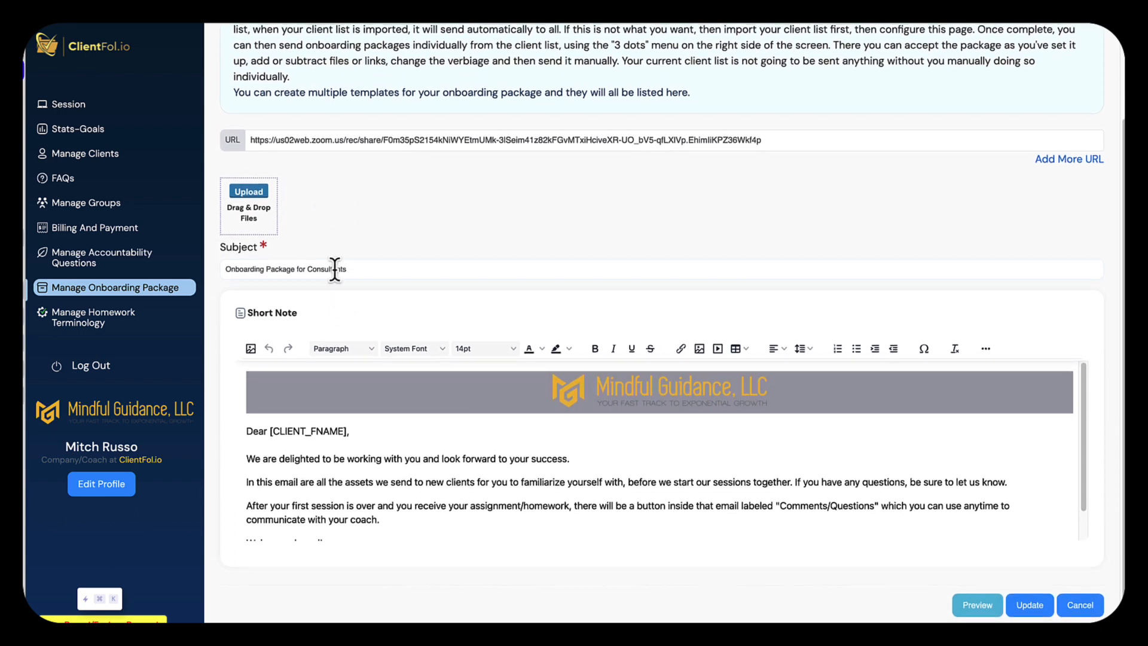
left_click(361, 268)
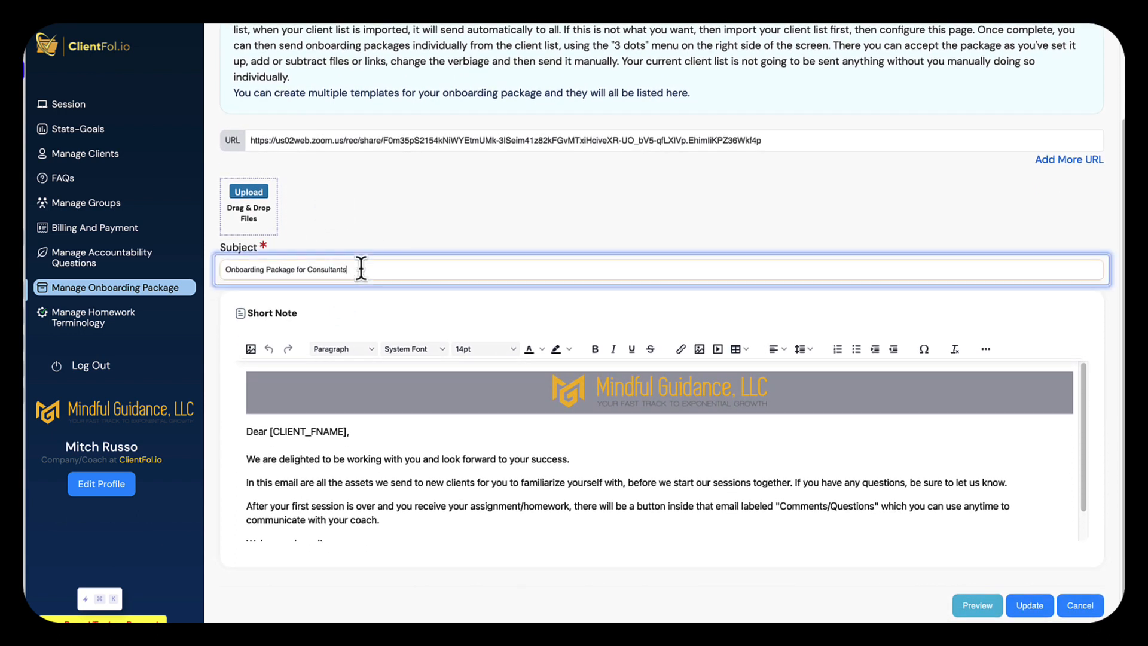
left_click(347, 210)
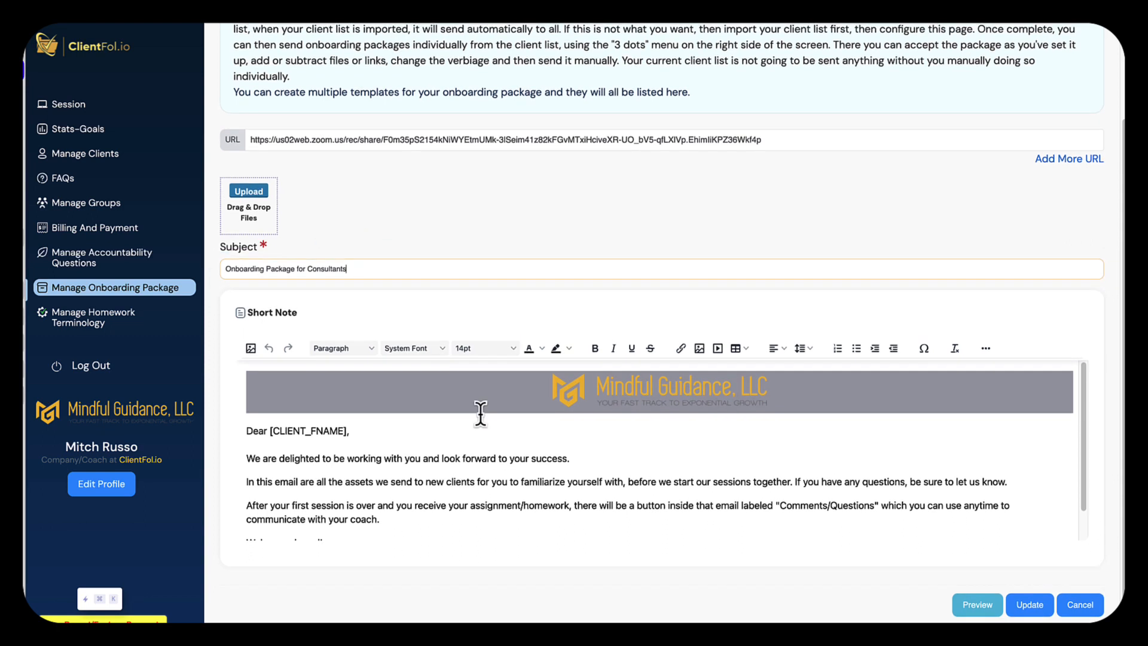
Step: Read through the onboarding package's short note and check which client and coach name tags can be inserted
scroll(461, 454, "down", 1)
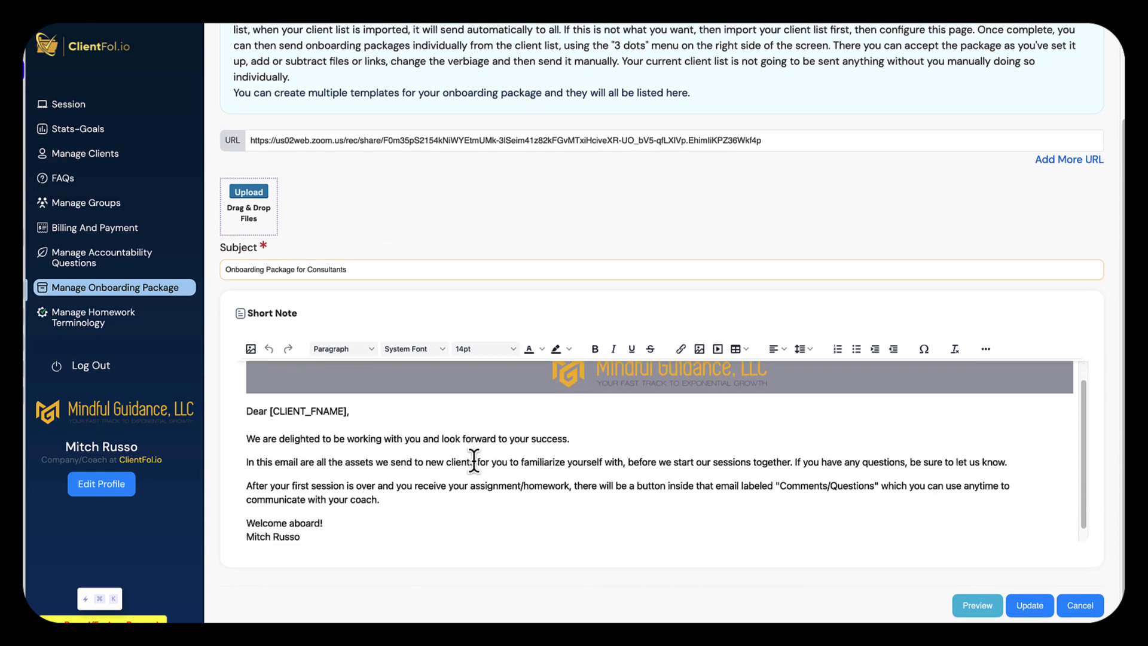
left_click(413, 437)
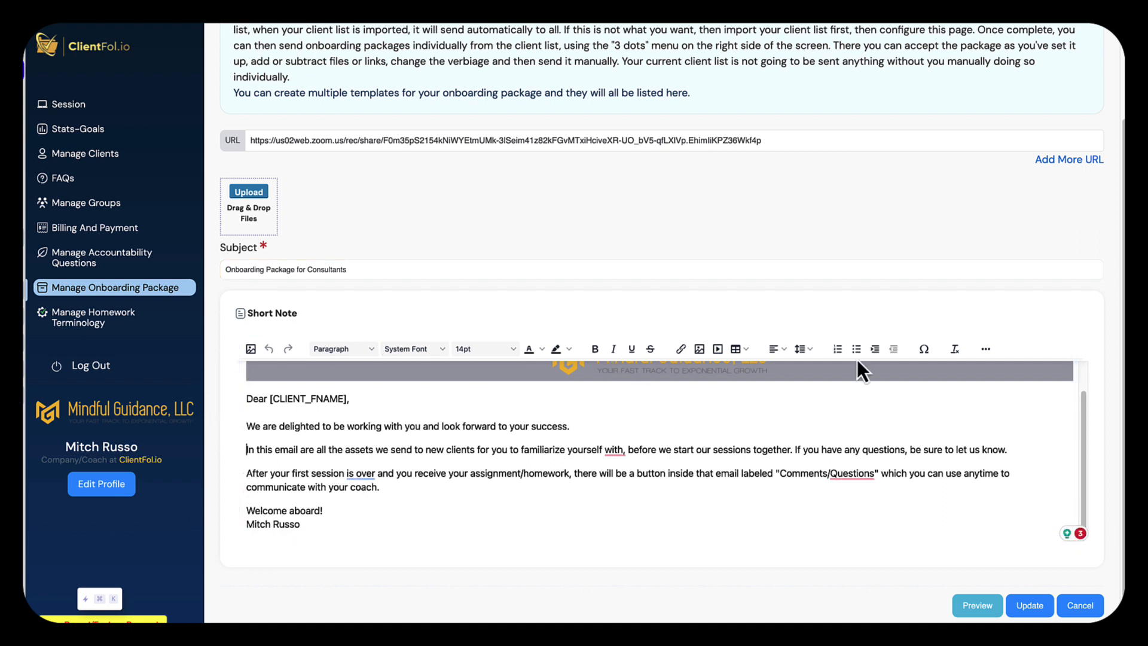
left_click(990, 351)
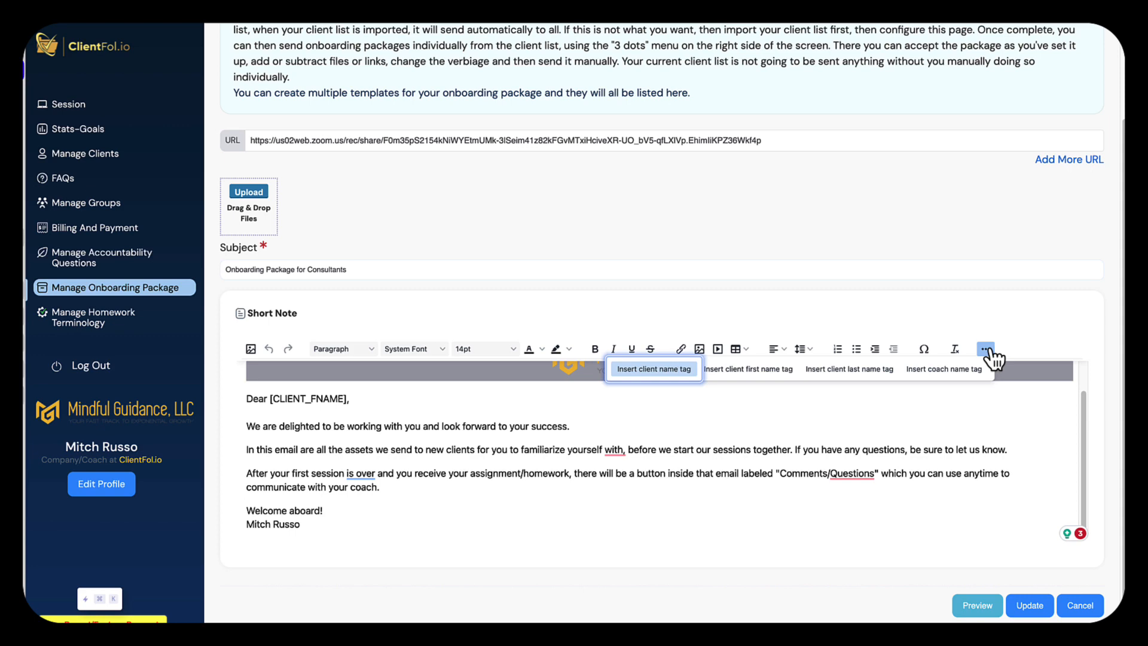
left_click(990, 353)
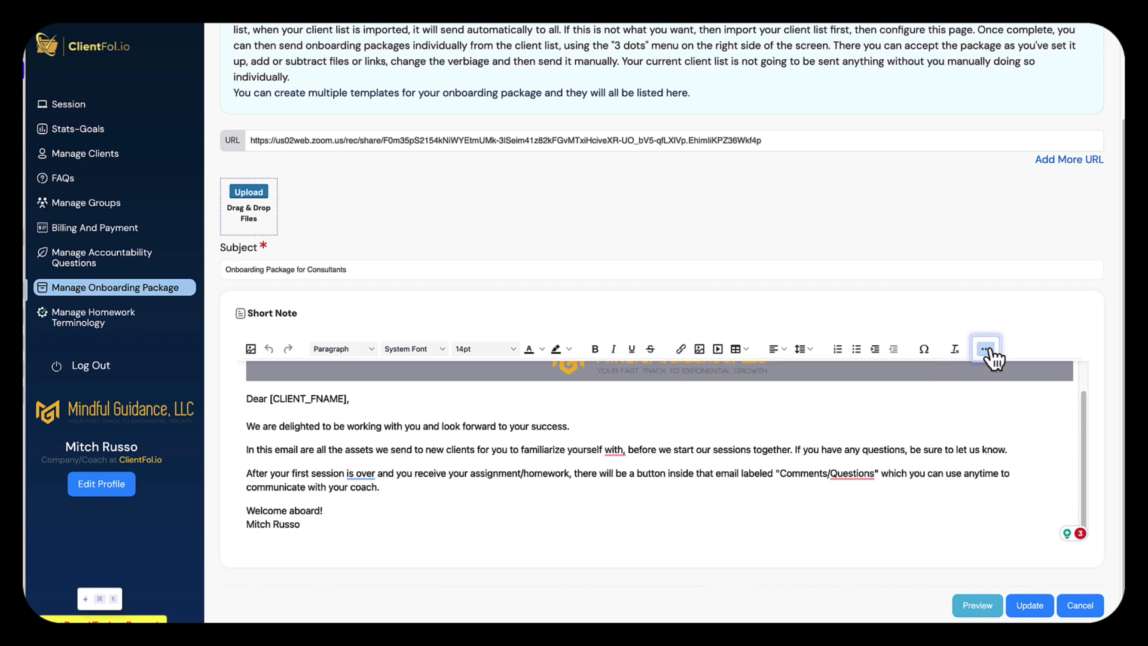
Step: Preview the onboarding package email, close the preview and leave the template without saving
left_click(964, 607)
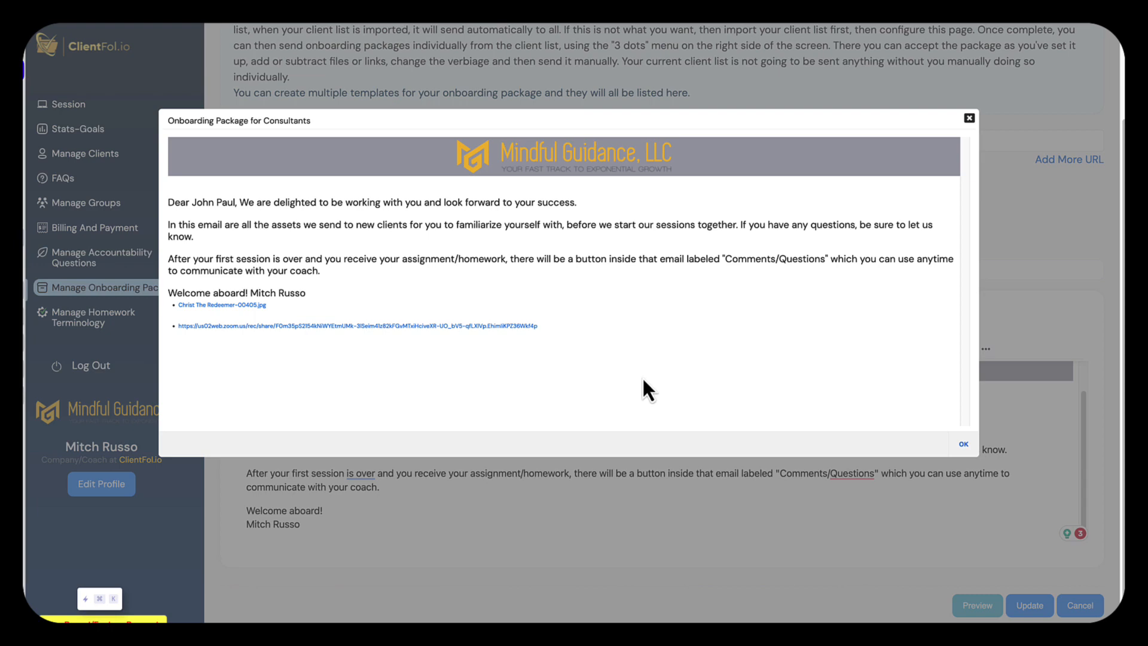
left_click(963, 445)
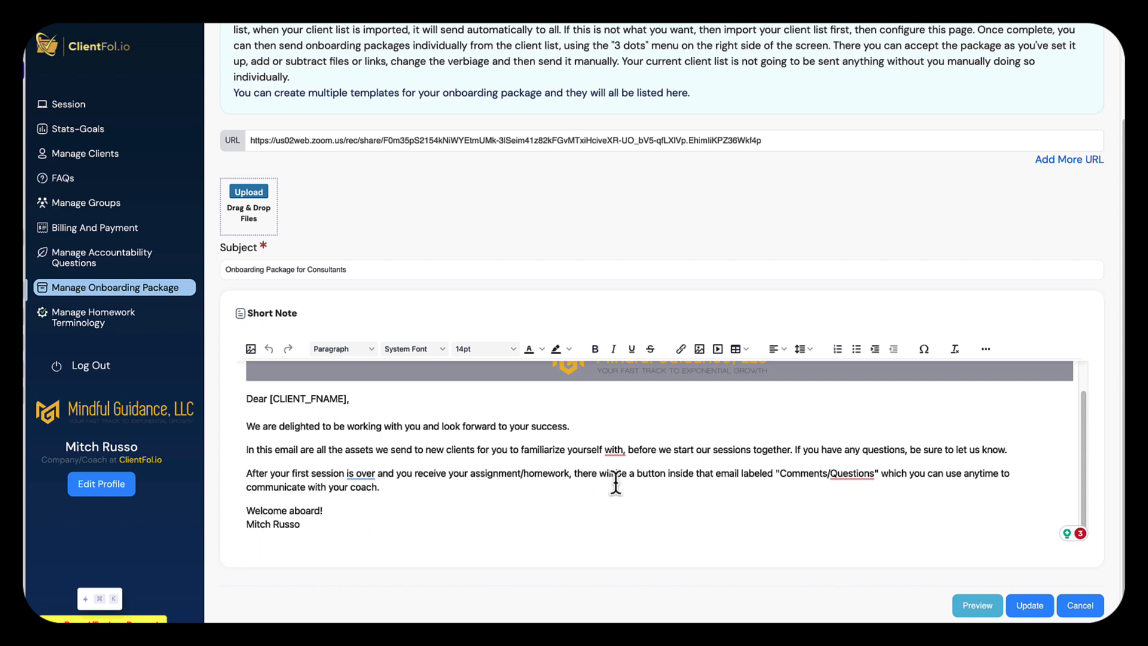
left_click(1076, 605)
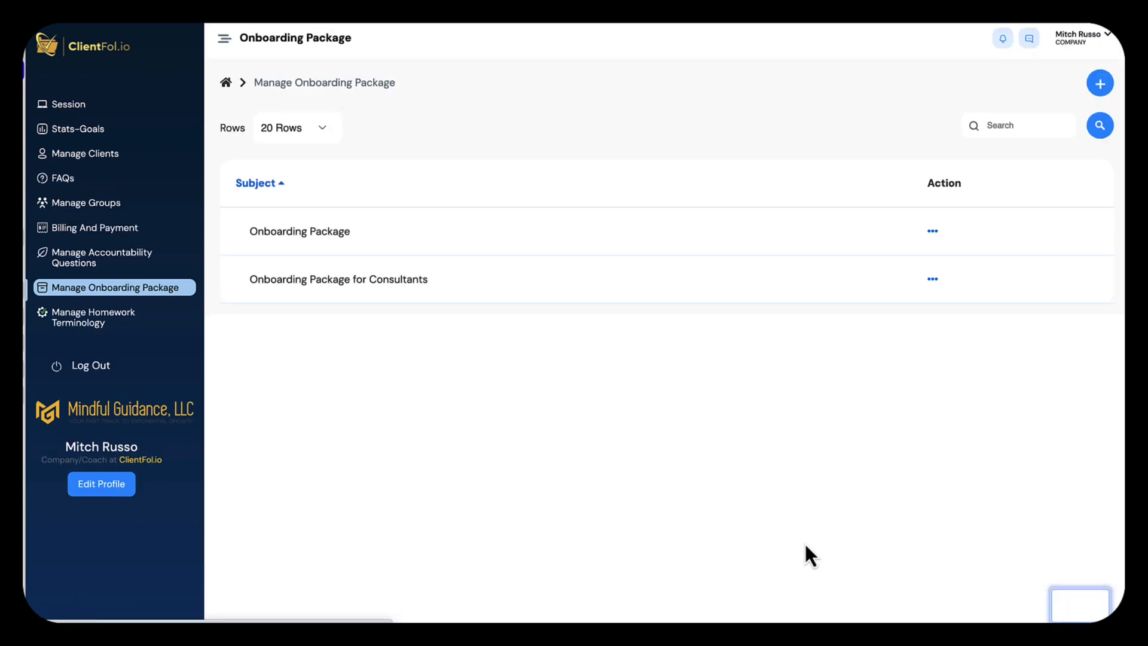
Step: Open Manage Accountability Questions and read through the full list of system questions
left_click(97, 263)
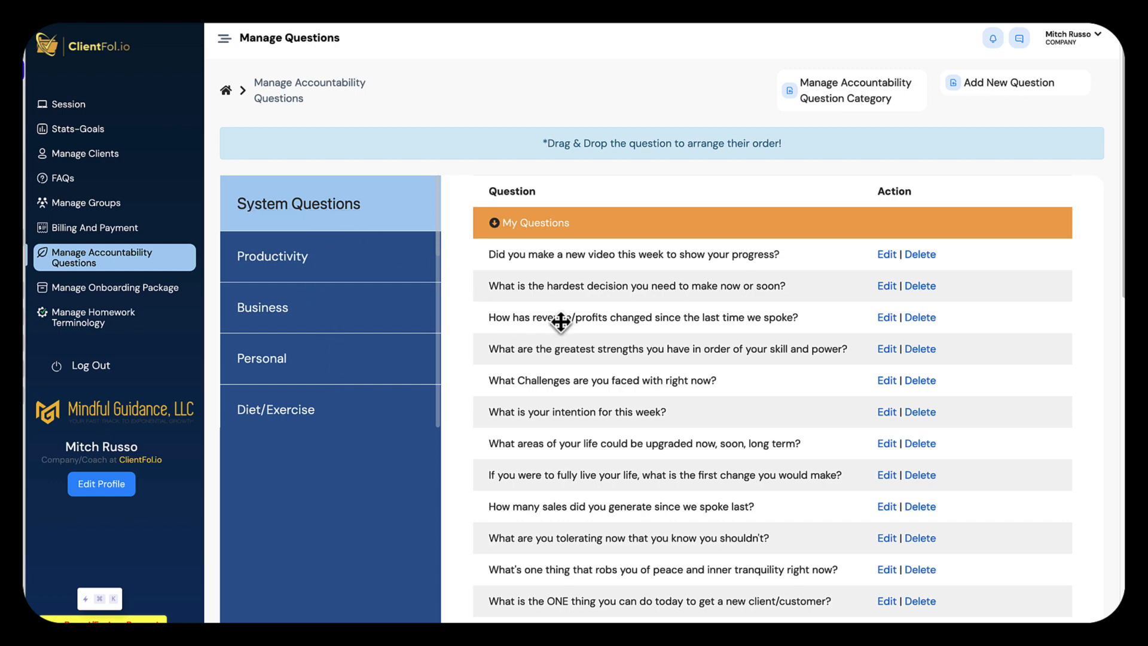
scroll(558, 320, "down", 4)
scroll(574, 297, "up", 4)
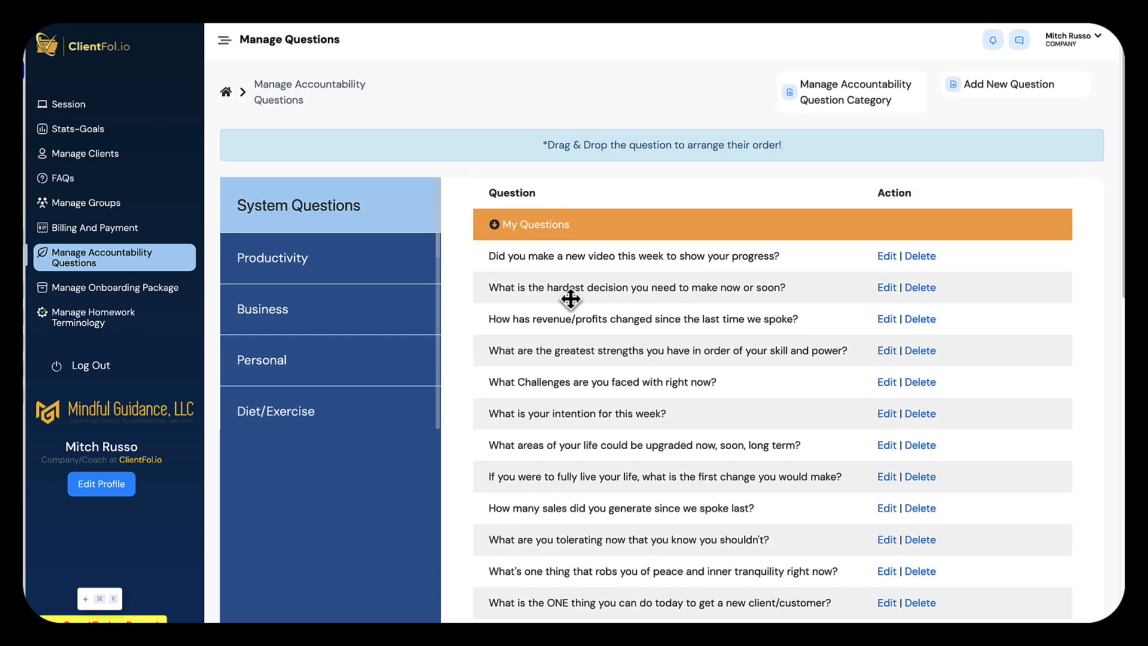
scroll(570, 299, "down", 13)
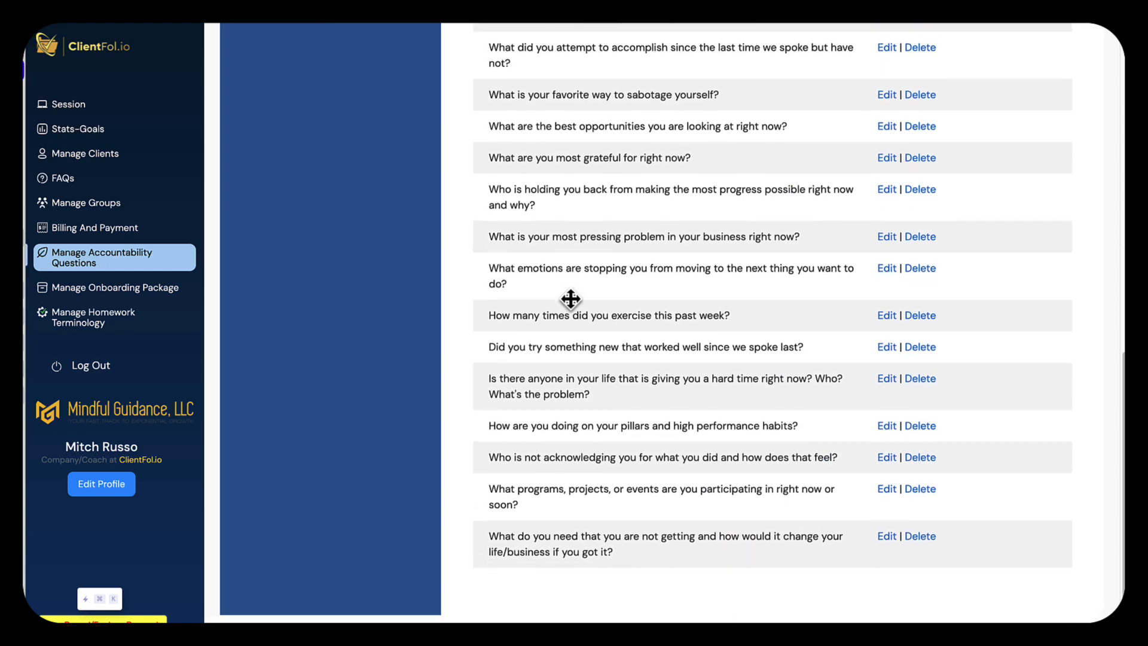
scroll(570, 299, "up", 15)
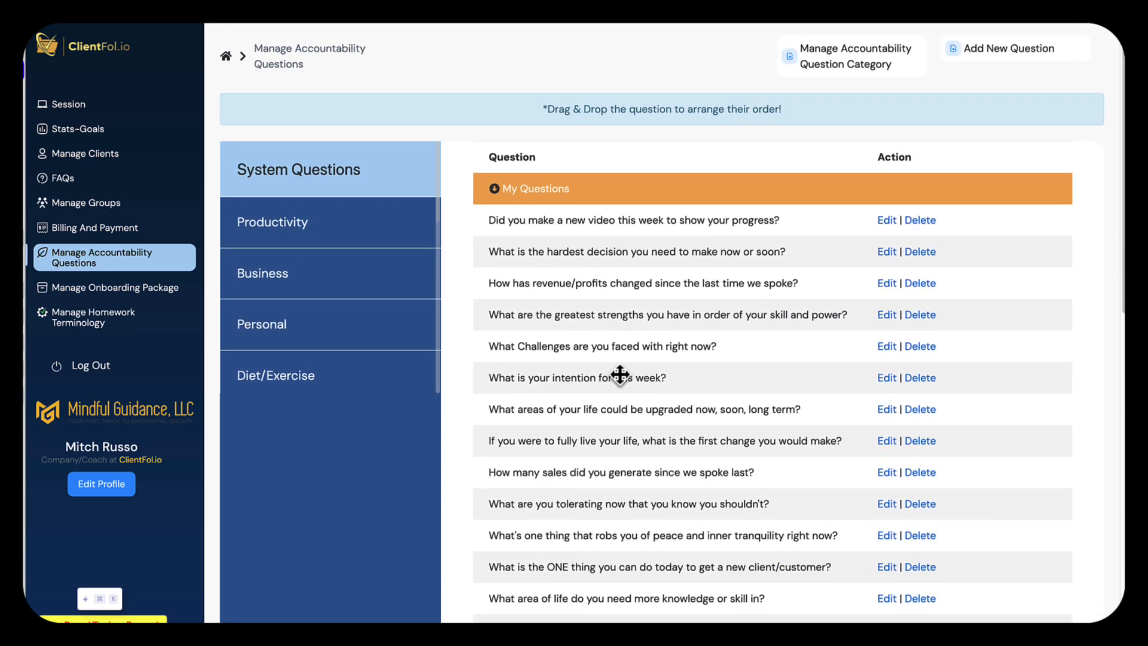
scroll(620, 374, "down", 8)
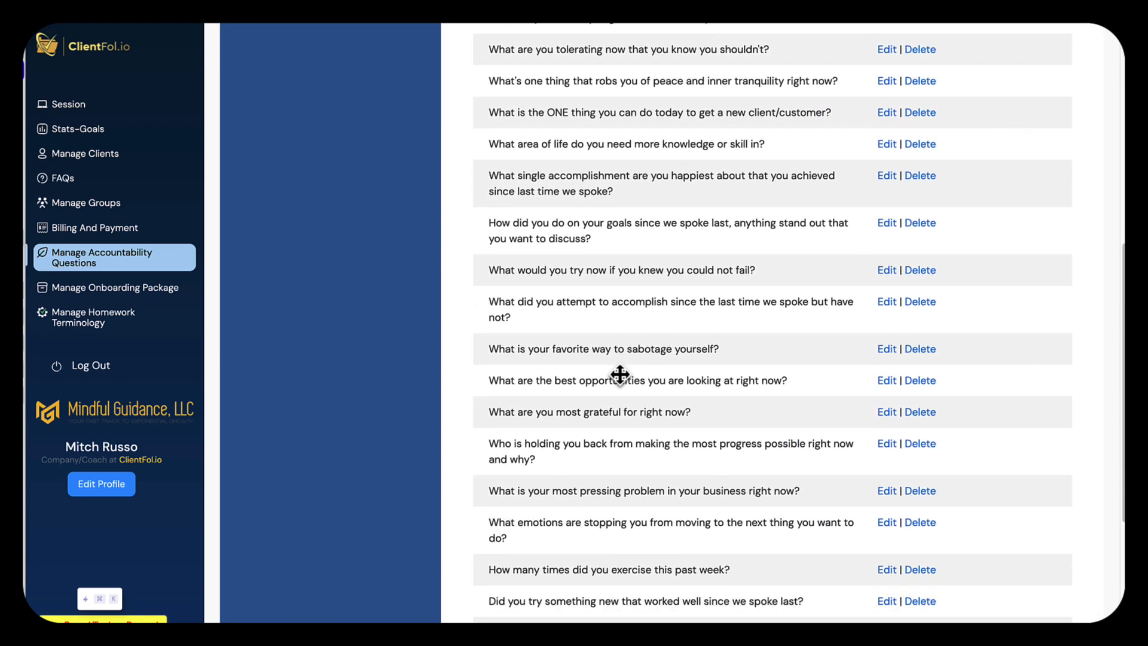
scroll(620, 375, "down", 2)
scroll(619, 375, "down", 2)
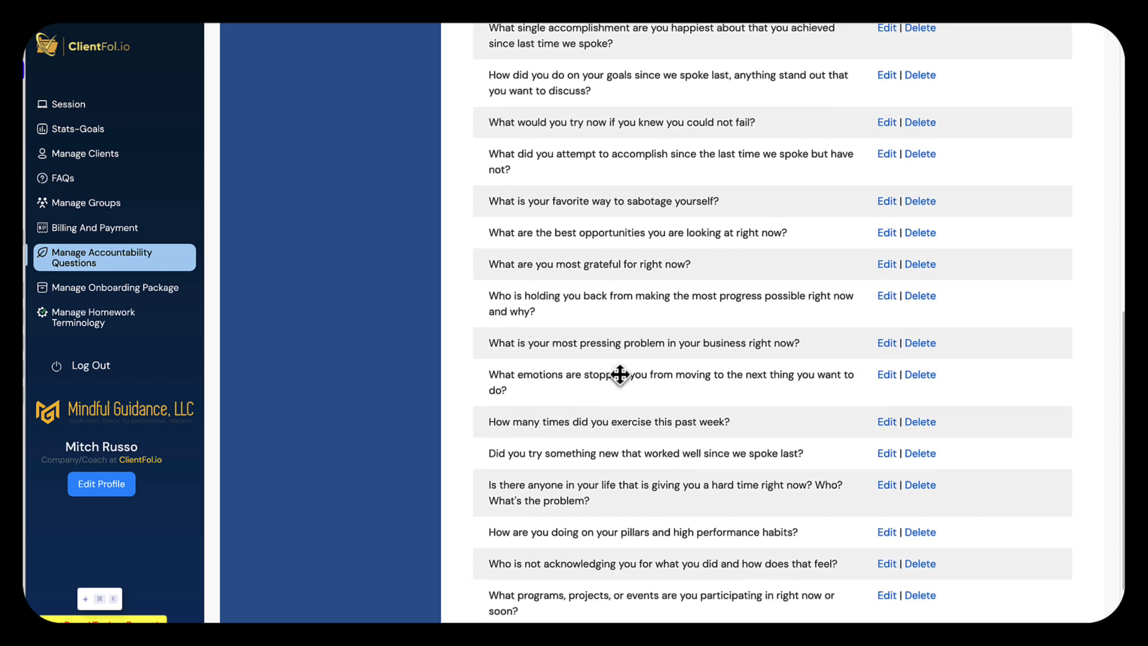
scroll(620, 374, "up", 7)
scroll(620, 374, "up", 5)
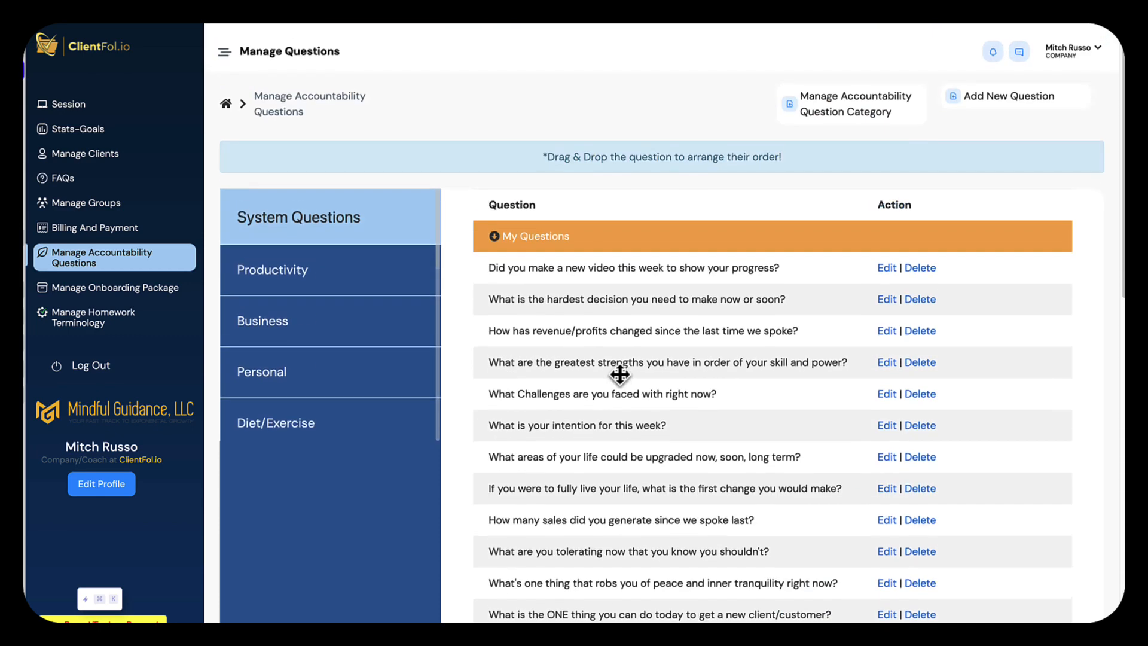
scroll(620, 375, "down", 1)
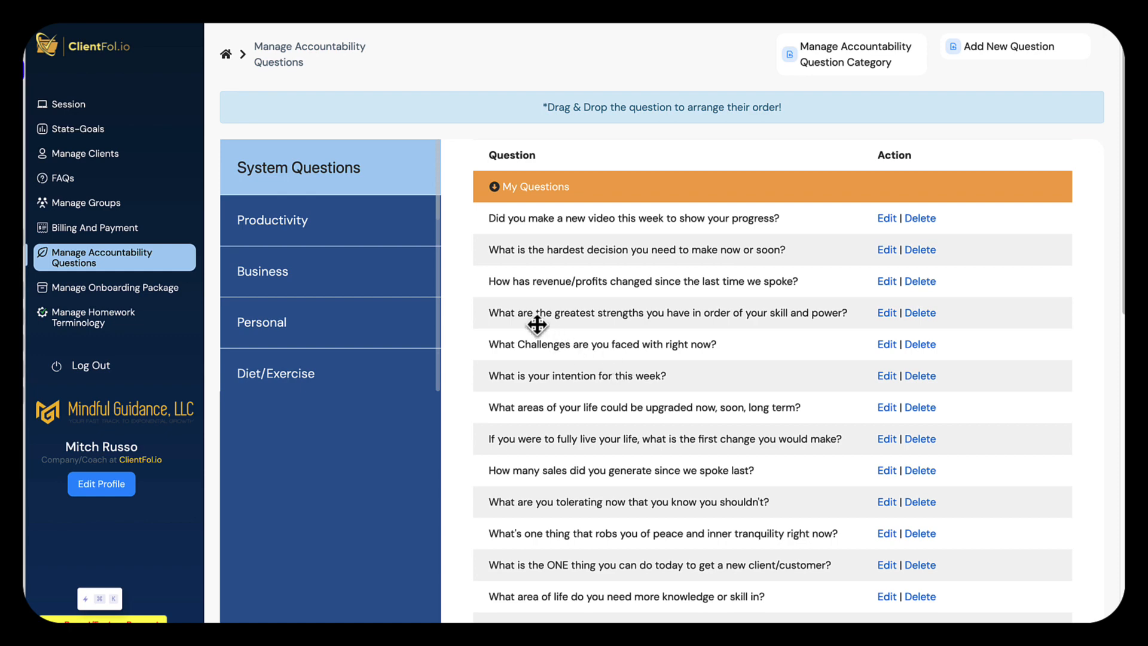
scroll(341, 275, "up", 1)
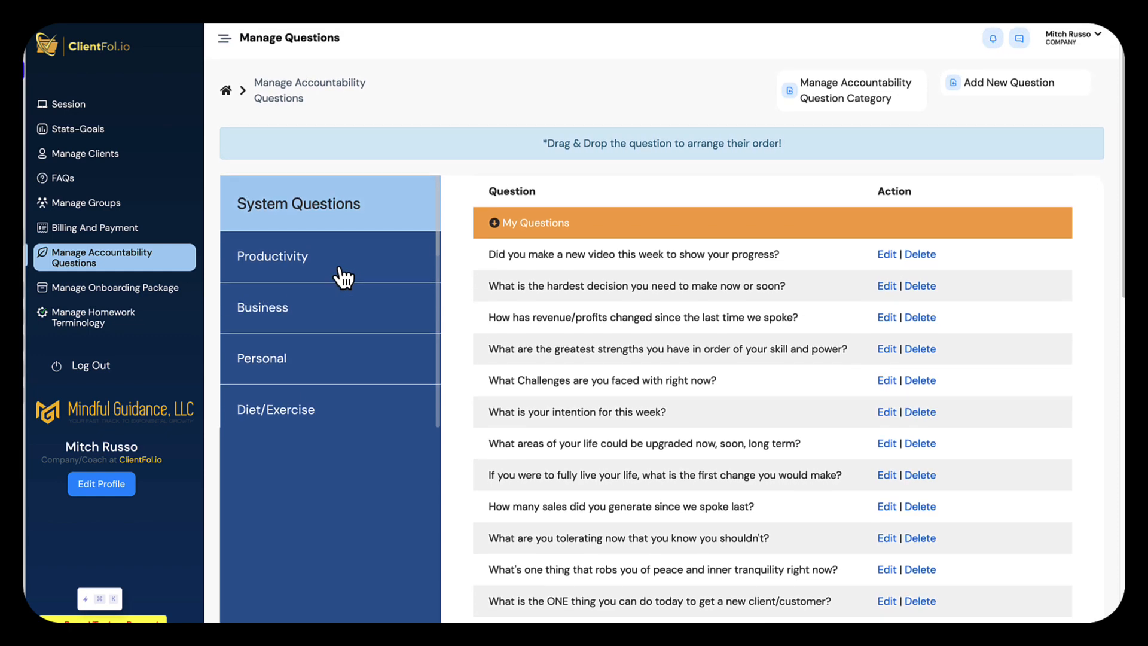
Step: Look through the accountability question categories and show the questions of the Module One category
scroll(339, 269, "down", 6)
scroll(338, 189, "down", 10)
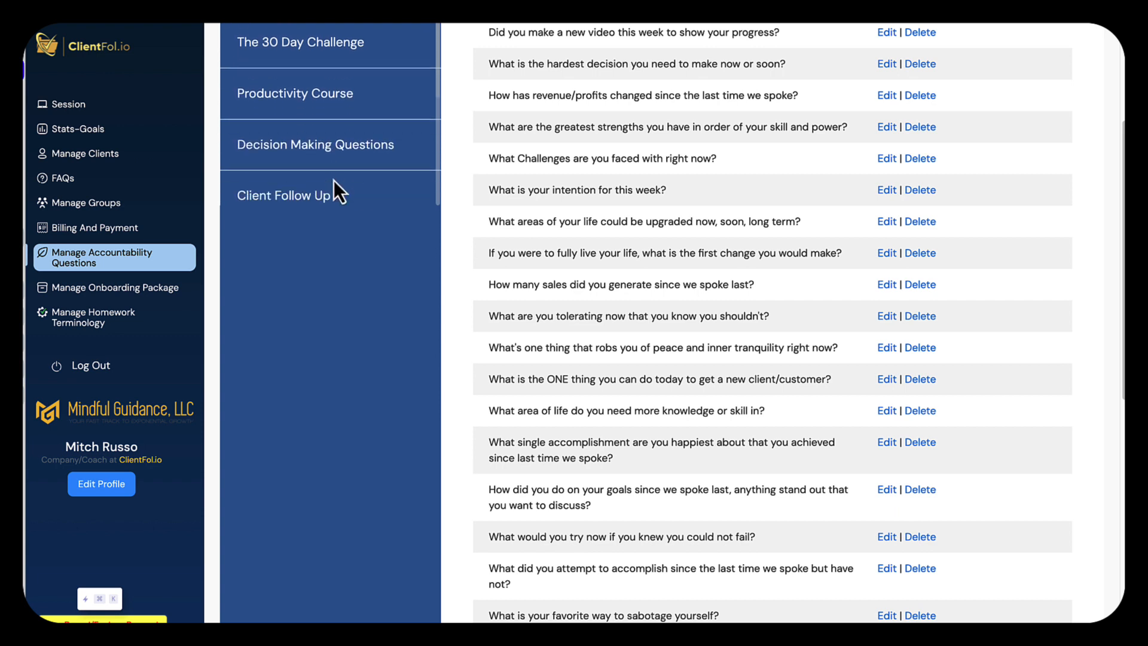
scroll(334, 180, "down", 3)
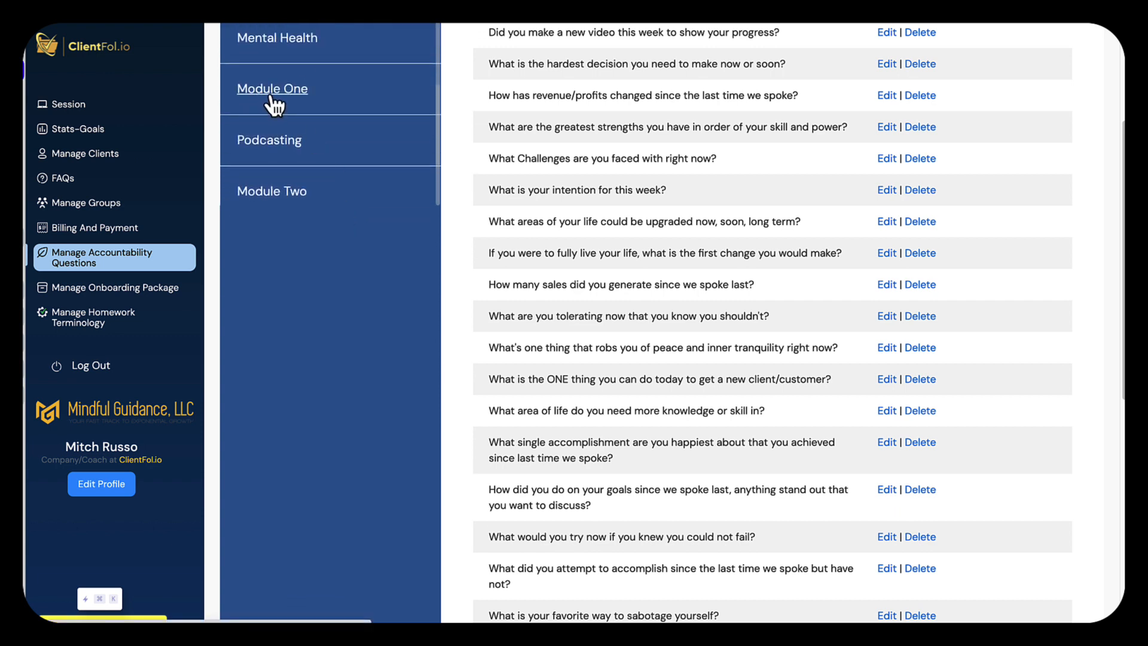
left_click(272, 89)
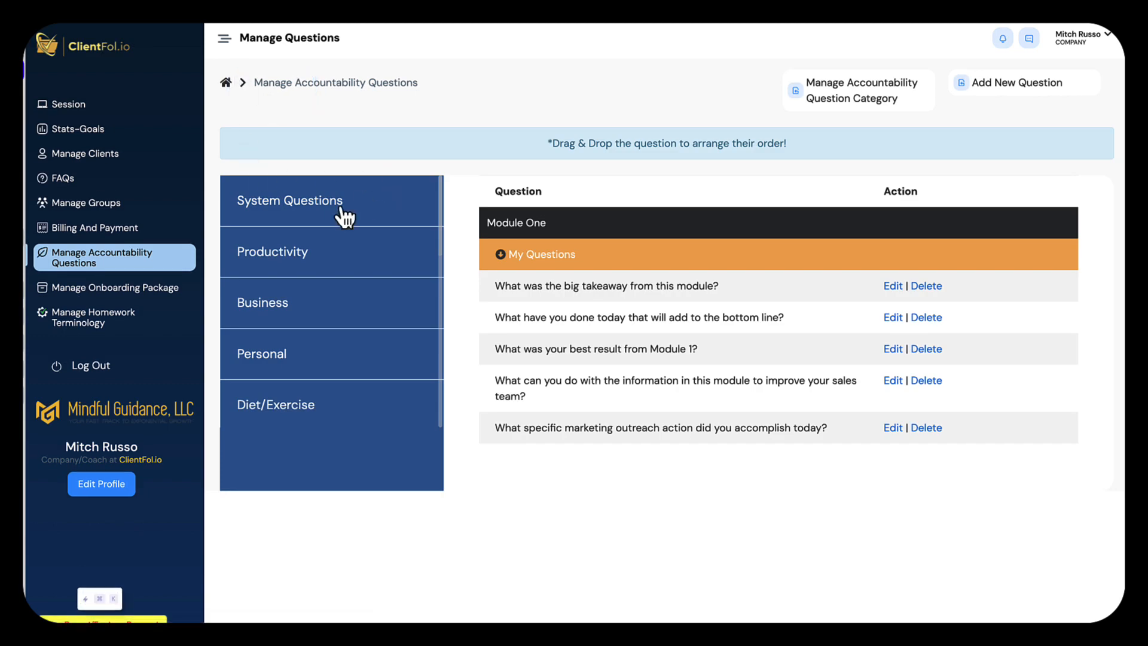
Step: Show the accountability questions of the Podcasting category
scroll(290, 406, "down", 5)
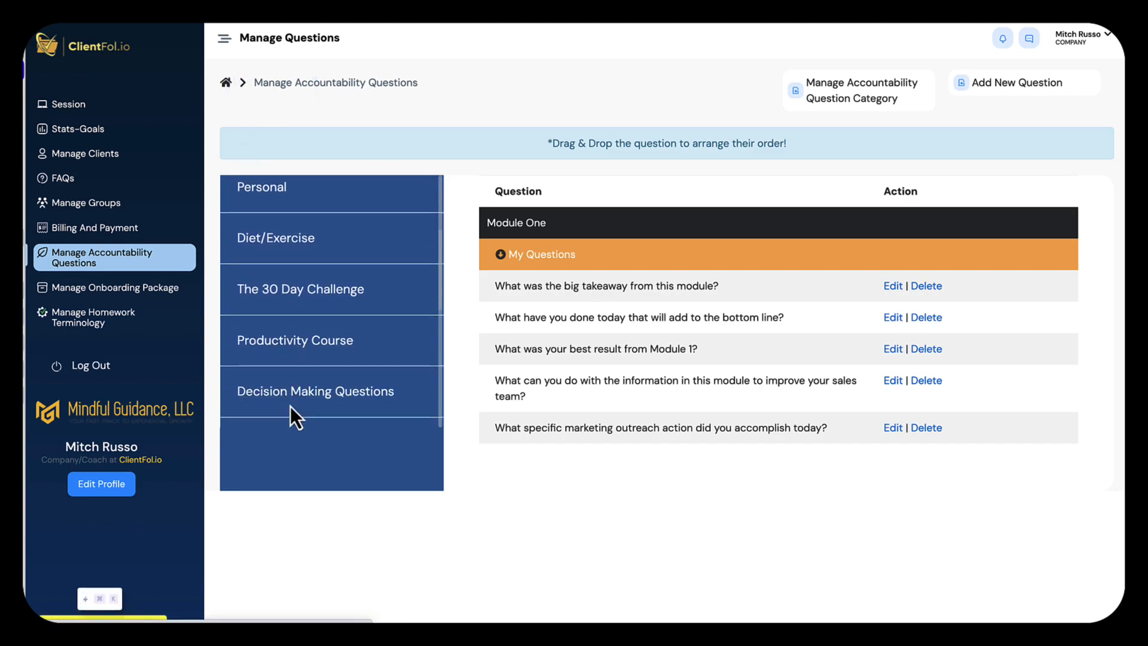
scroll(289, 321, "down", 4)
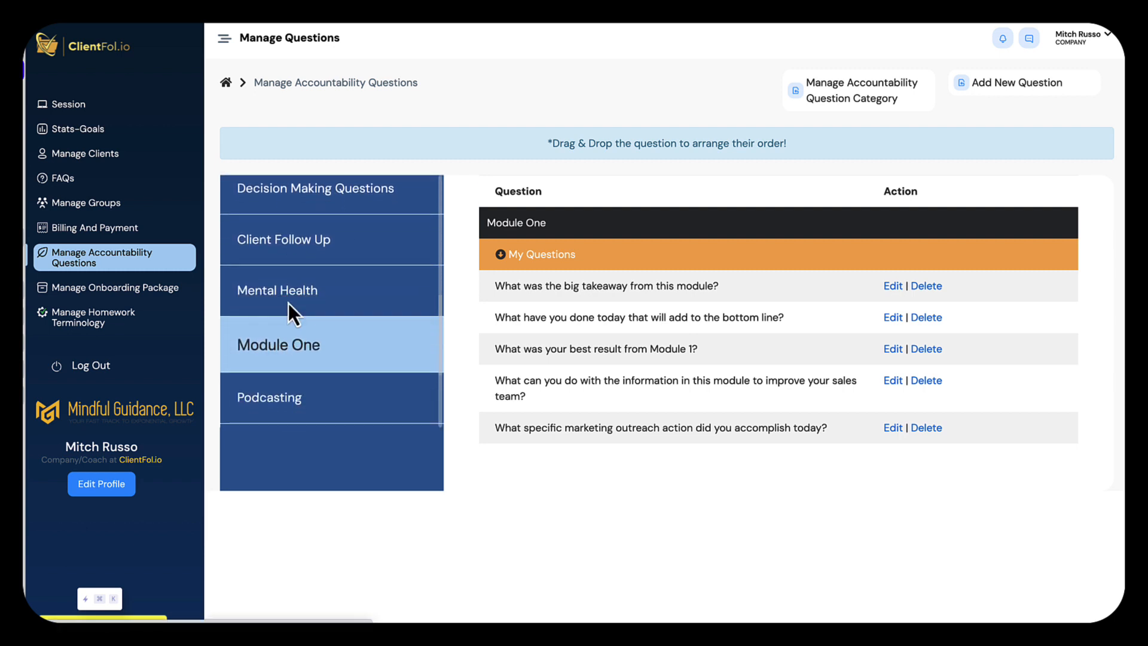
scroll(293, 312, "down", 1)
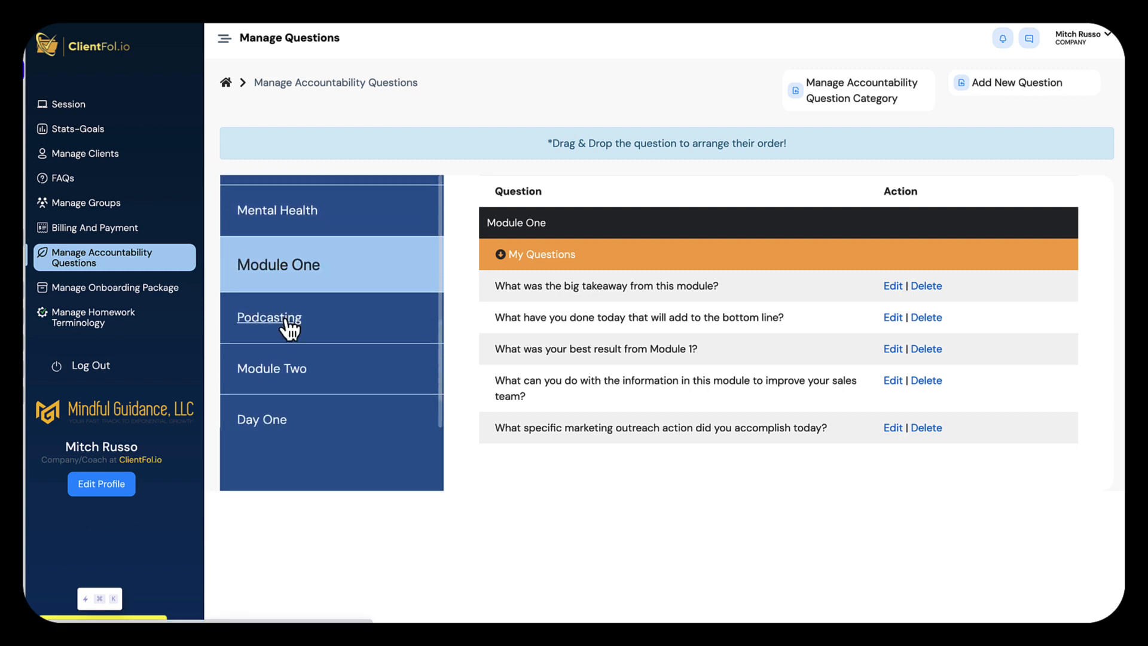
left_click(288, 322)
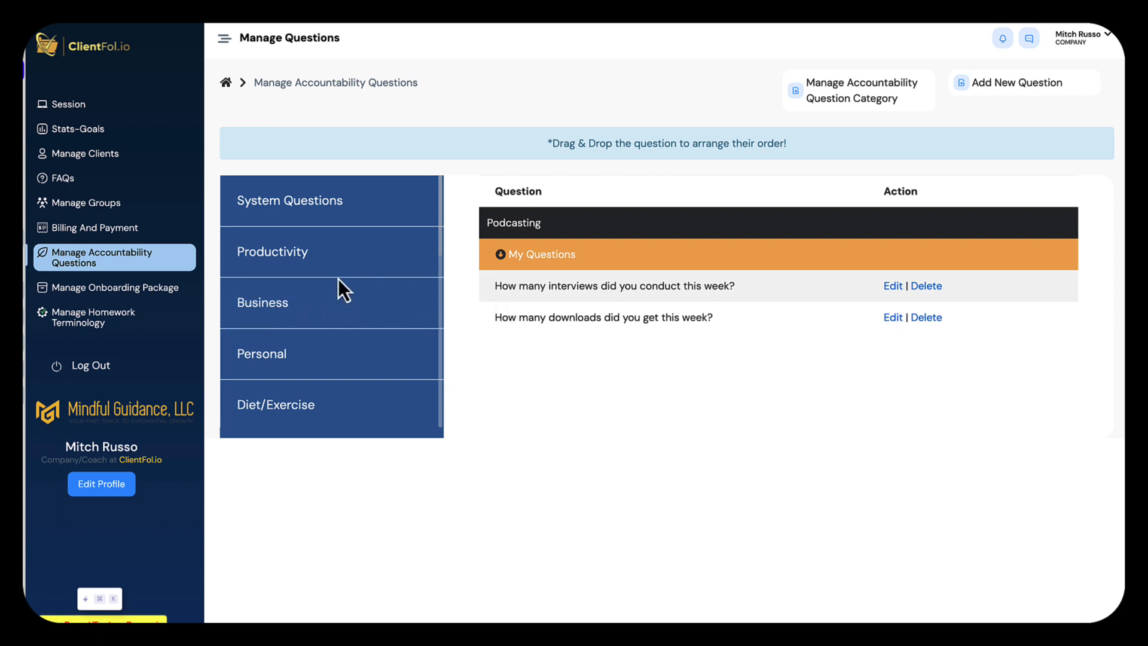
Step: Reorder the Podcasting questions so "How many downloads did you get this week?" comes before "How many interviews did you conduct this week?"
scroll(338, 278, "down", 6)
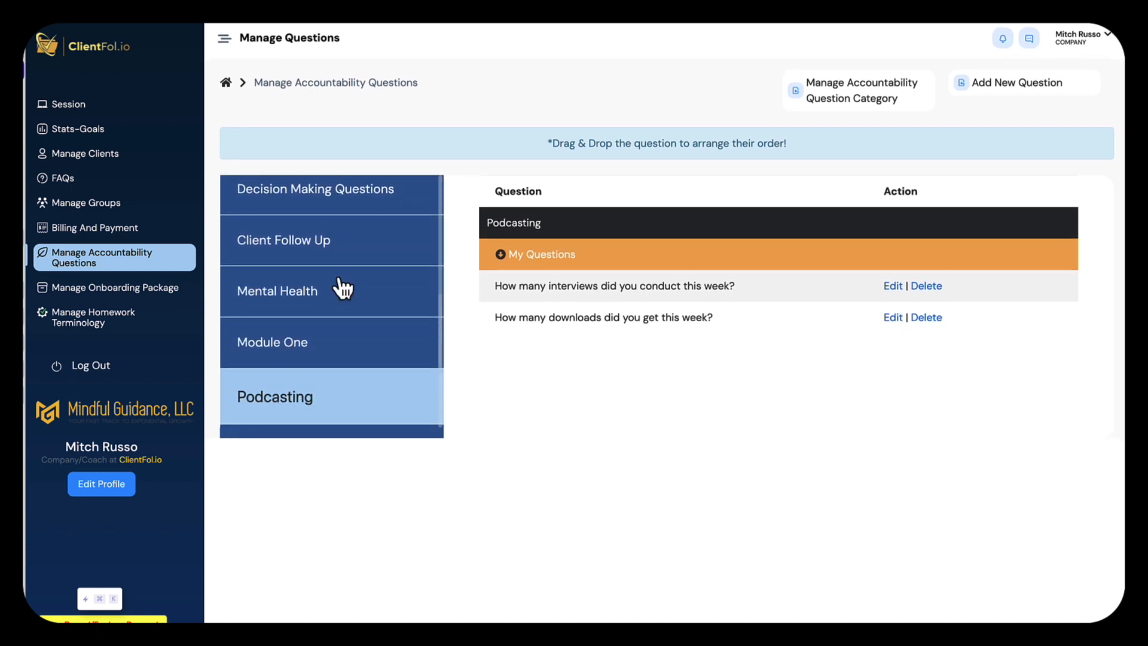
scroll(349, 275, "up", 4)
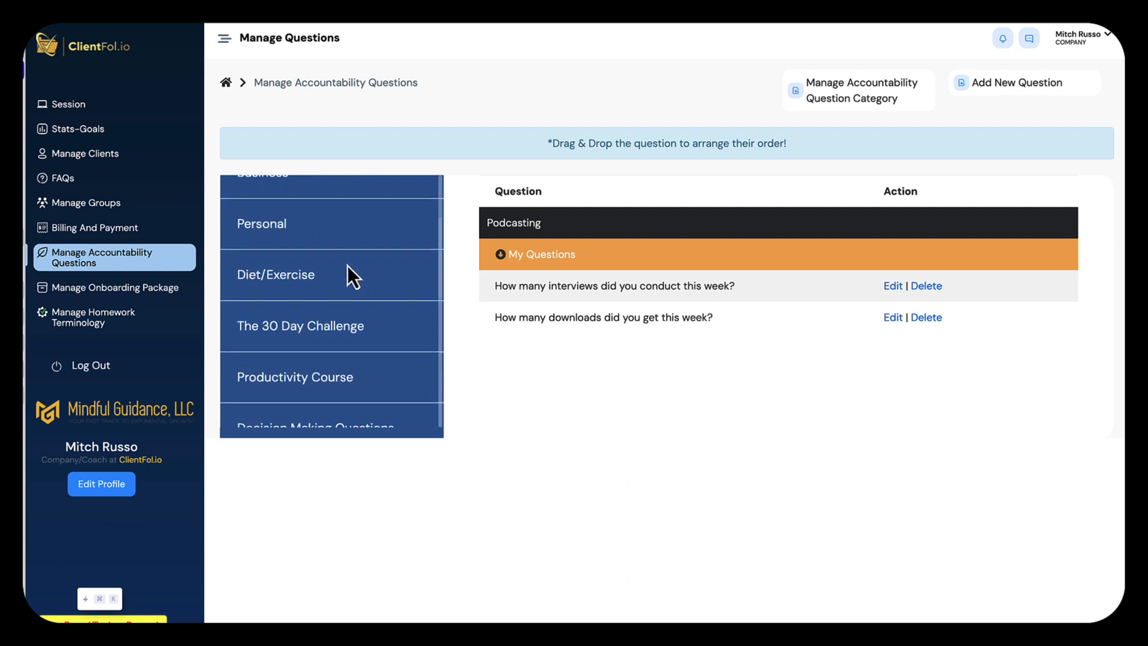
scroll(346, 269, "up", 3)
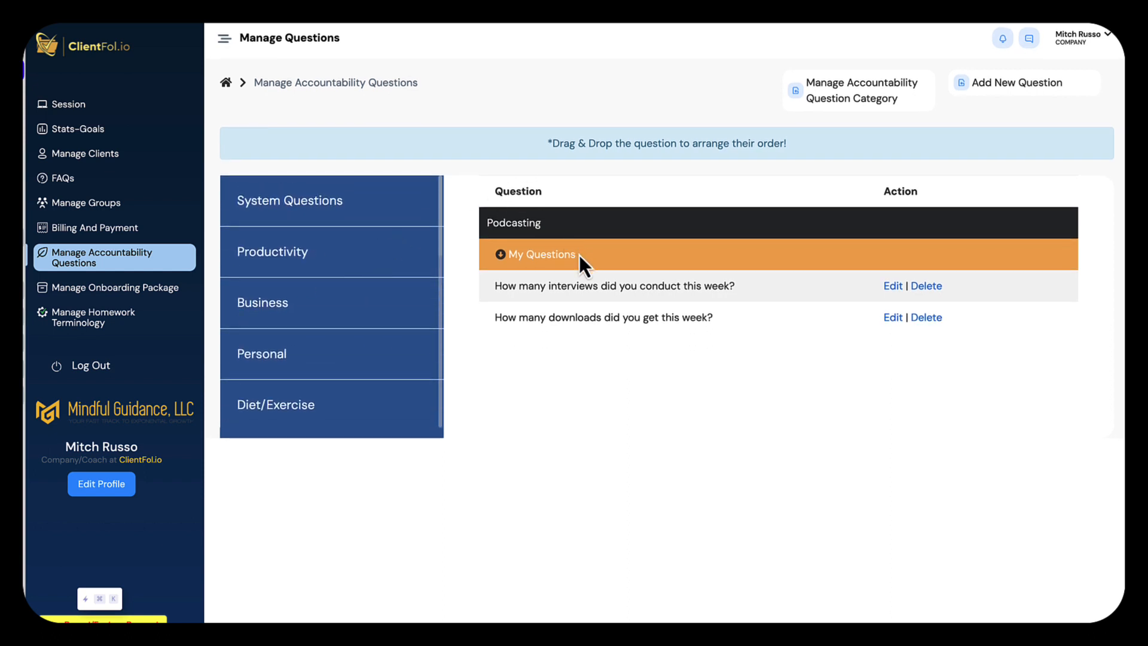
left_click_drag(782, 277, 737, 330)
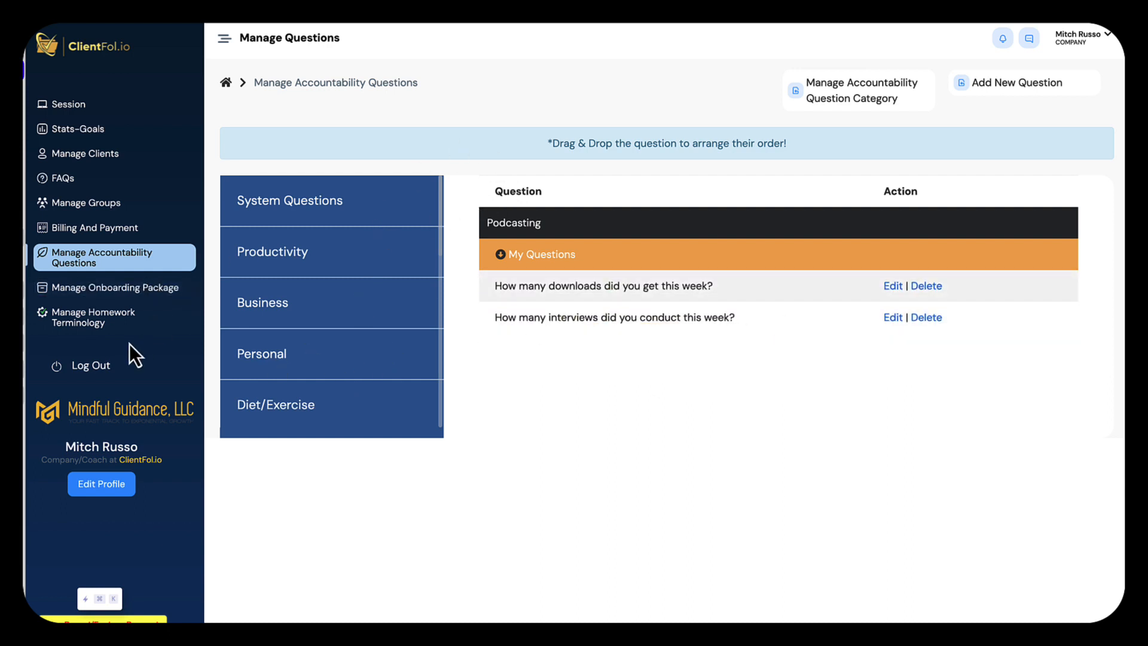
Step: Look through the Billing And Payment module, viewing its Stripe provider set-up and its Products And Services list
left_click(113, 229)
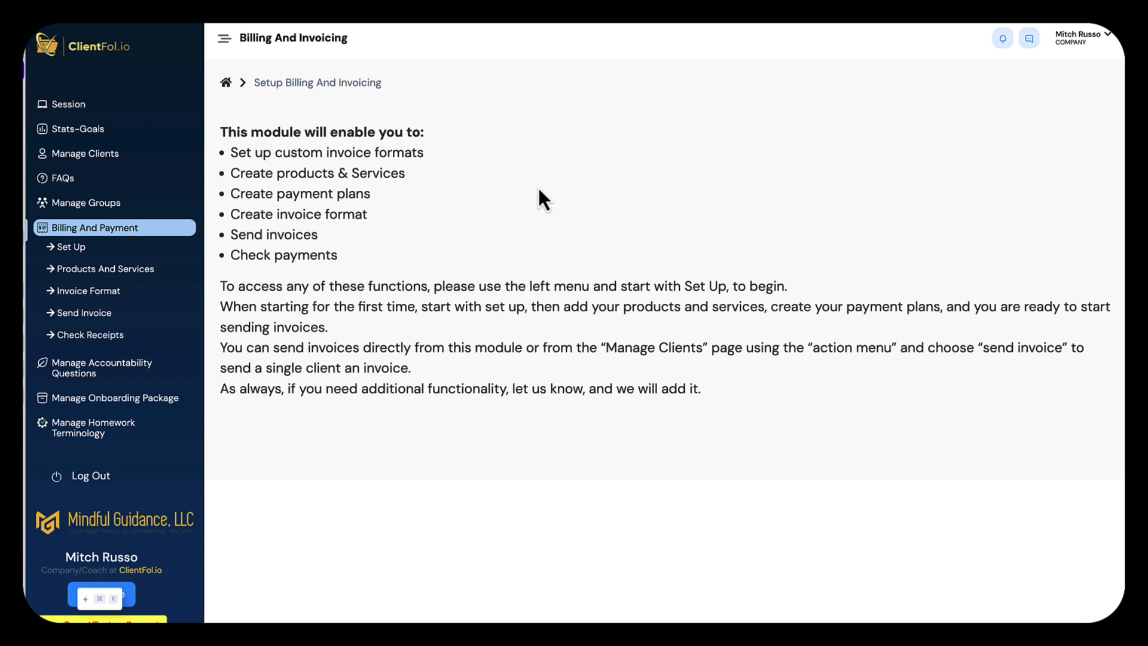
left_click(76, 250)
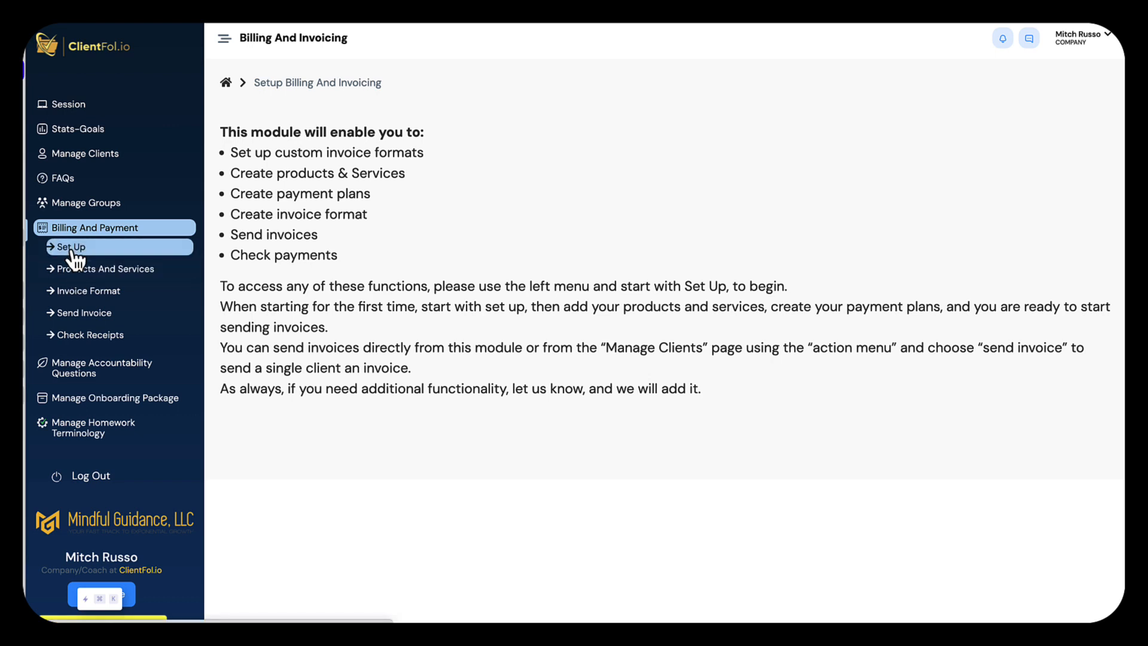
left_click(75, 253)
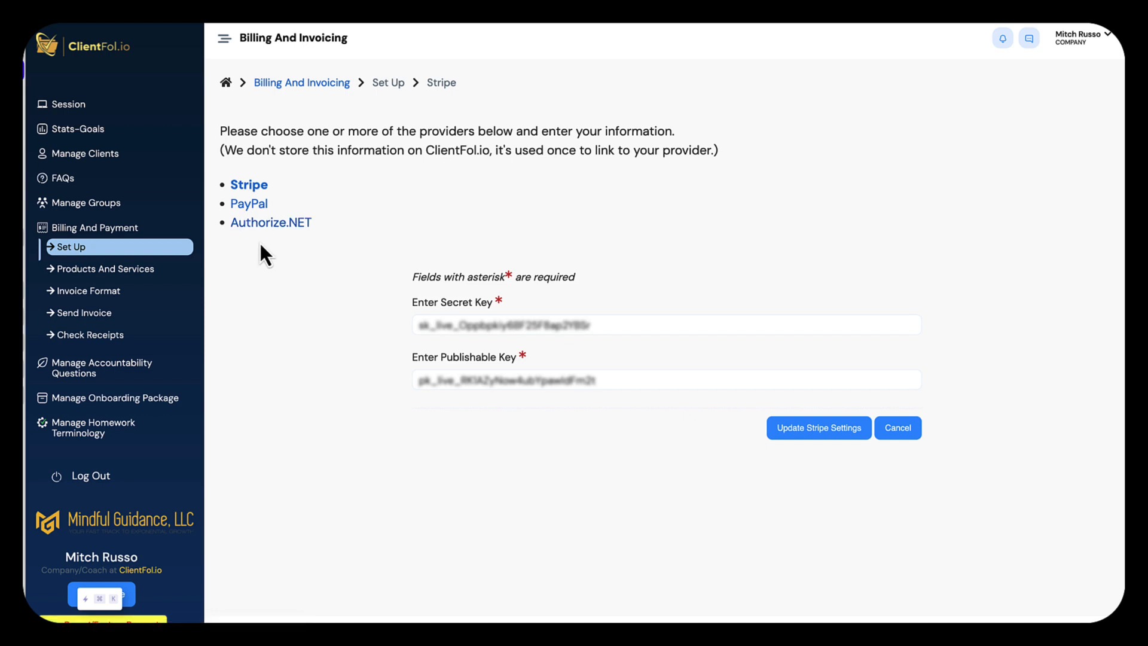
left_click(100, 269)
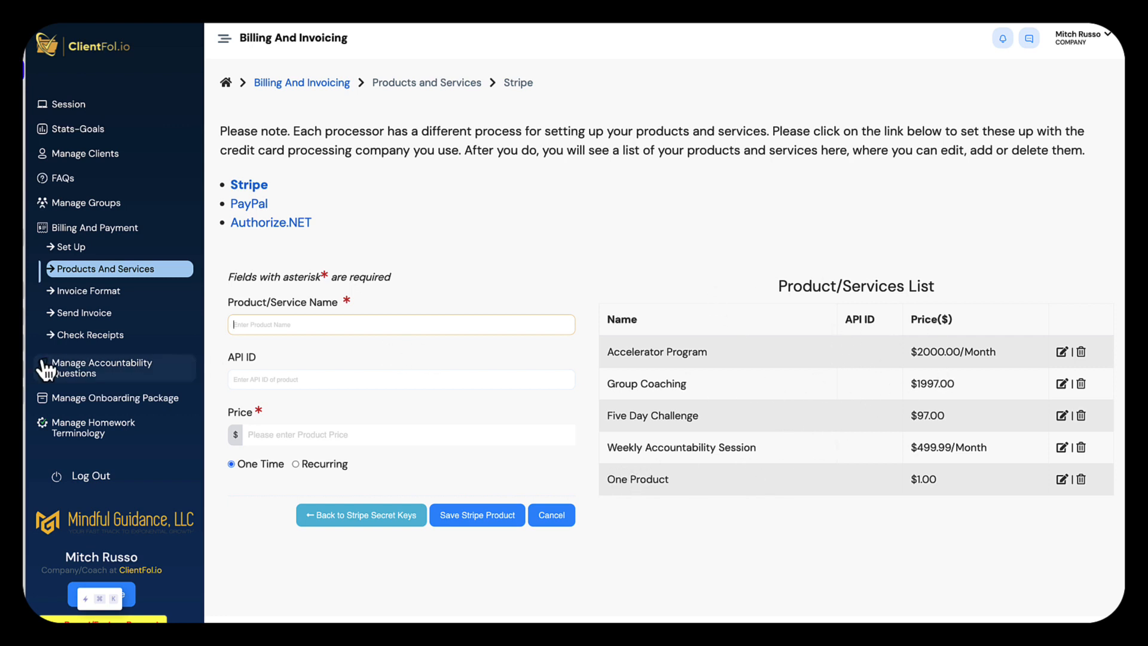
Step: Open the "Standard Billing Template" for editing in Invoice Format
left_click(91, 296)
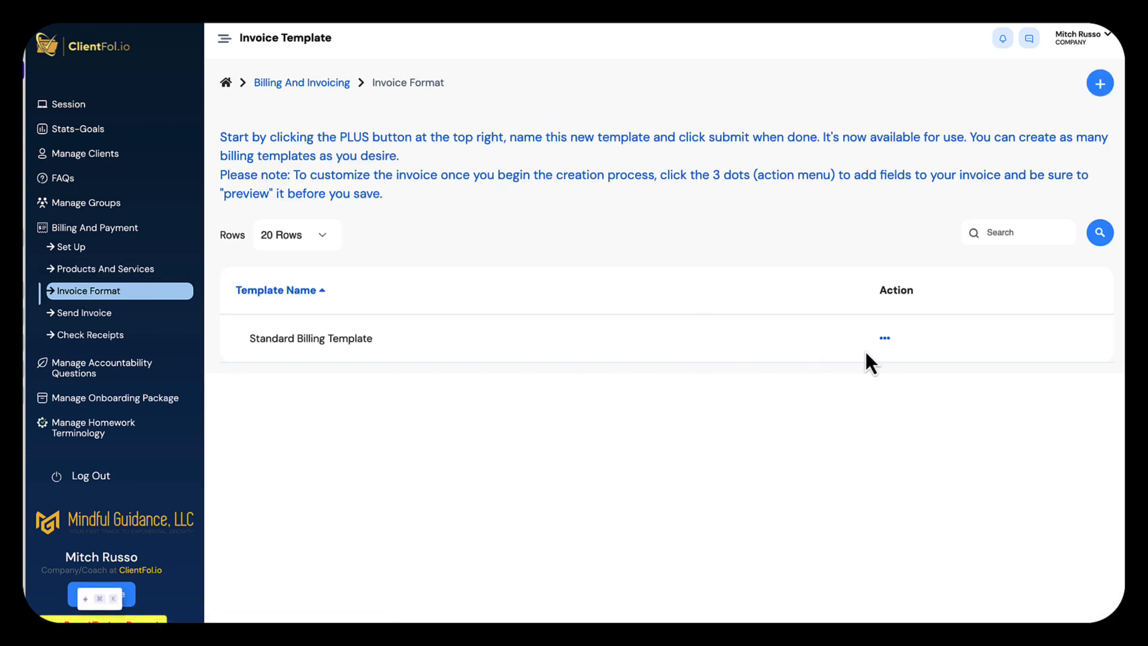
left_click(884, 338)
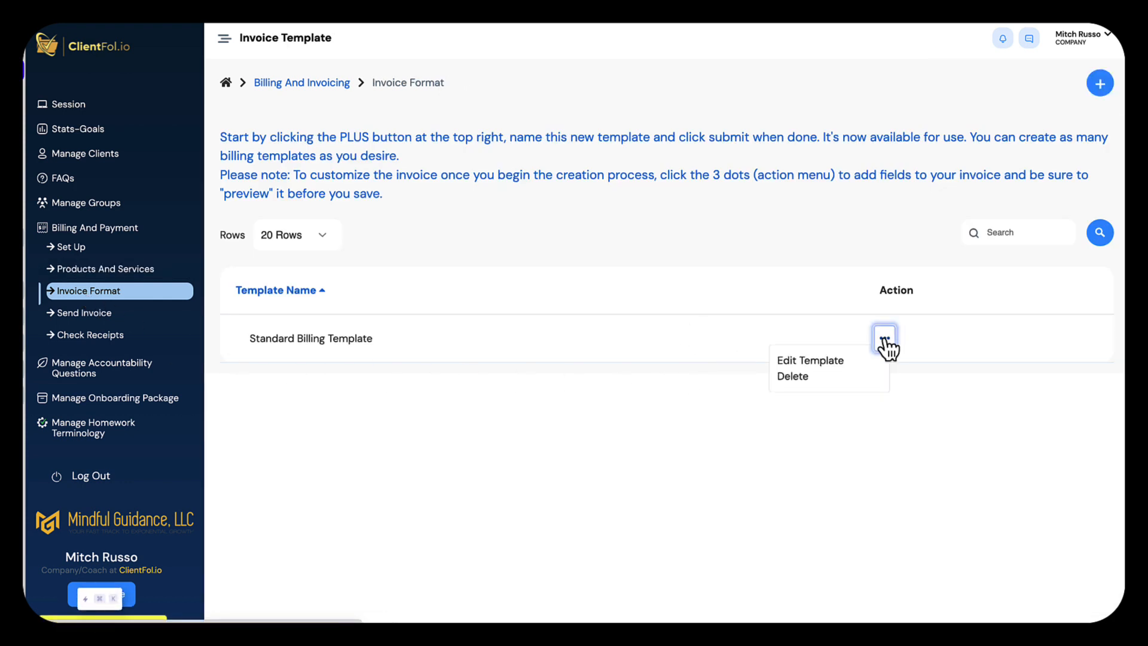
left_click(804, 359)
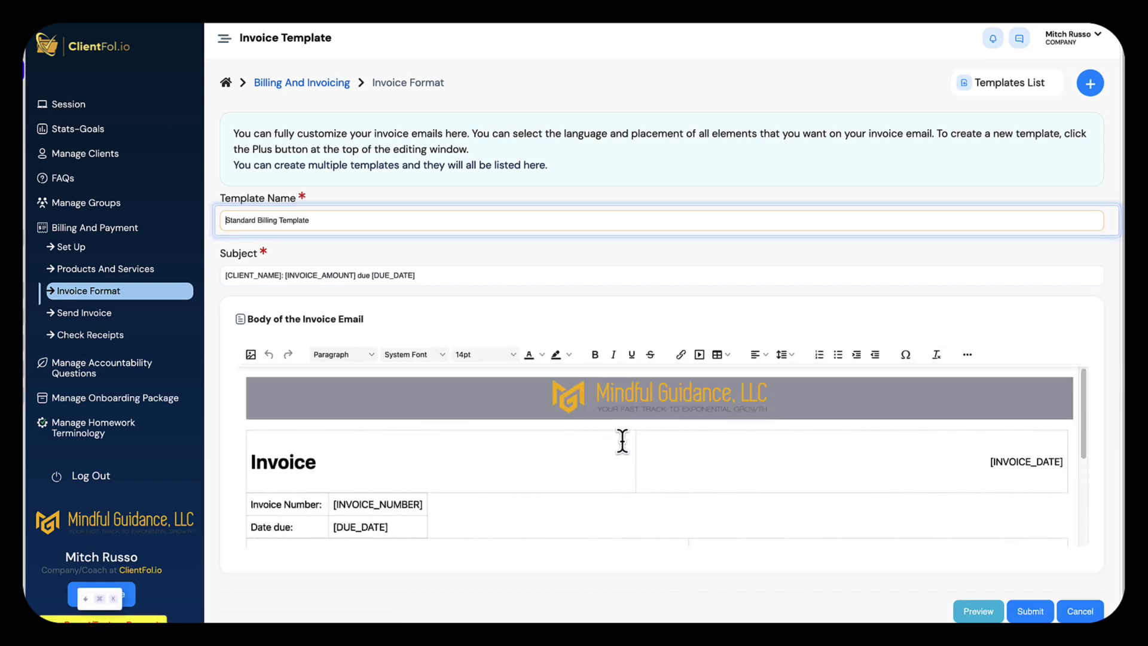
Step: Read through the body of the invoice email and check which client, coach and invoice tags can be inserted
scroll(622, 441, "down", 5)
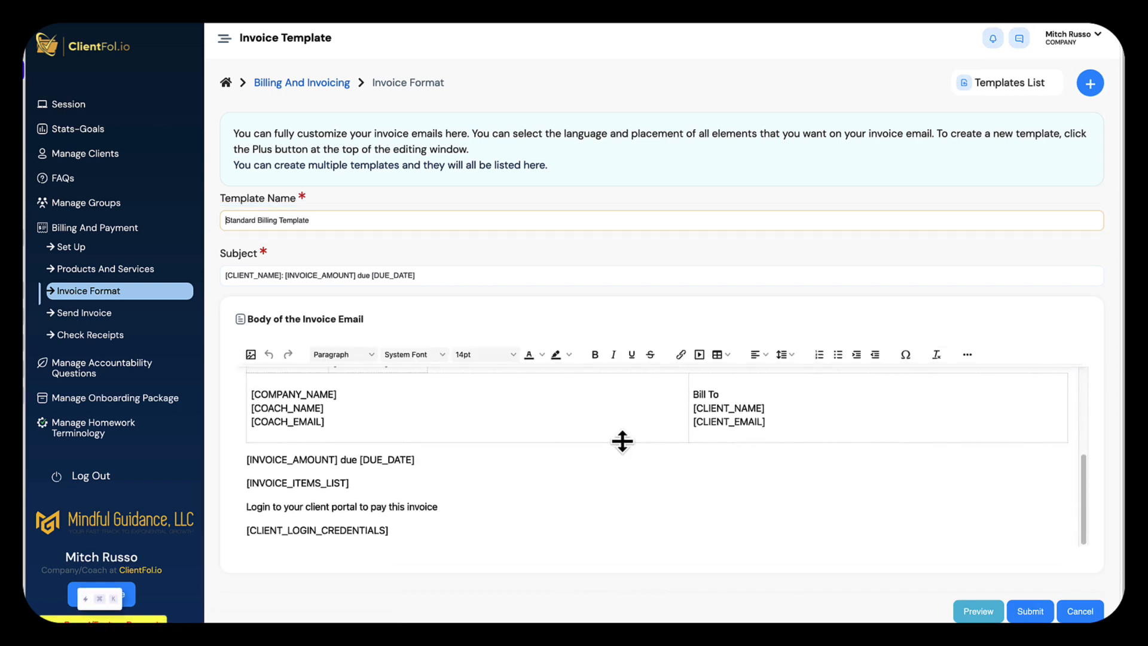
scroll(714, 498, "up", 5)
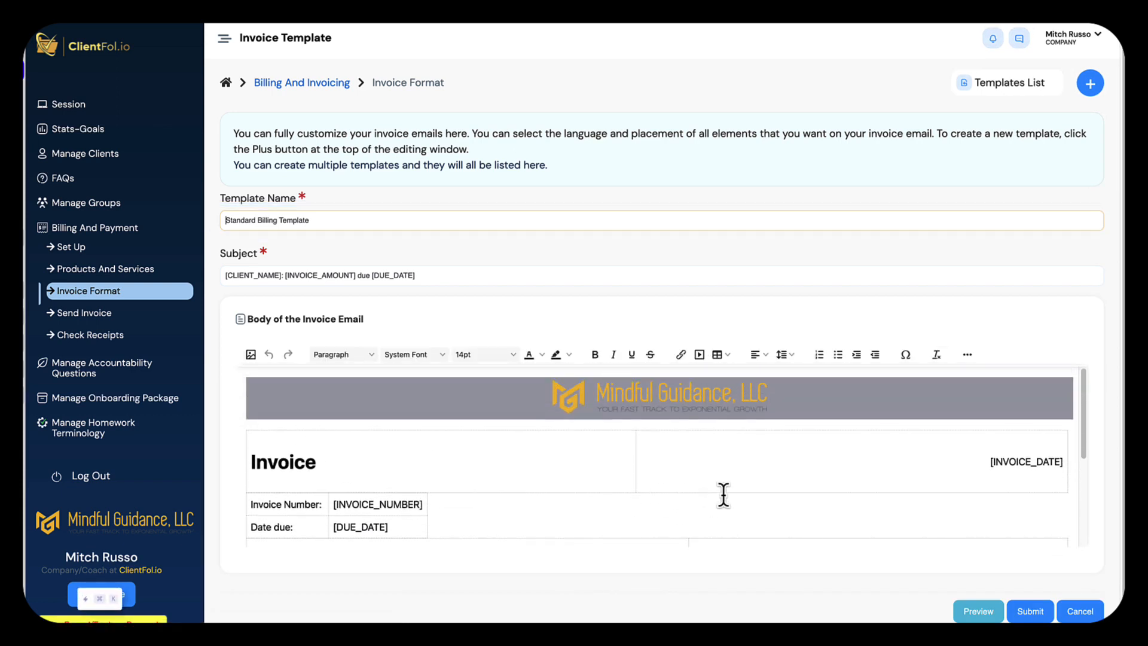
left_click(966, 355)
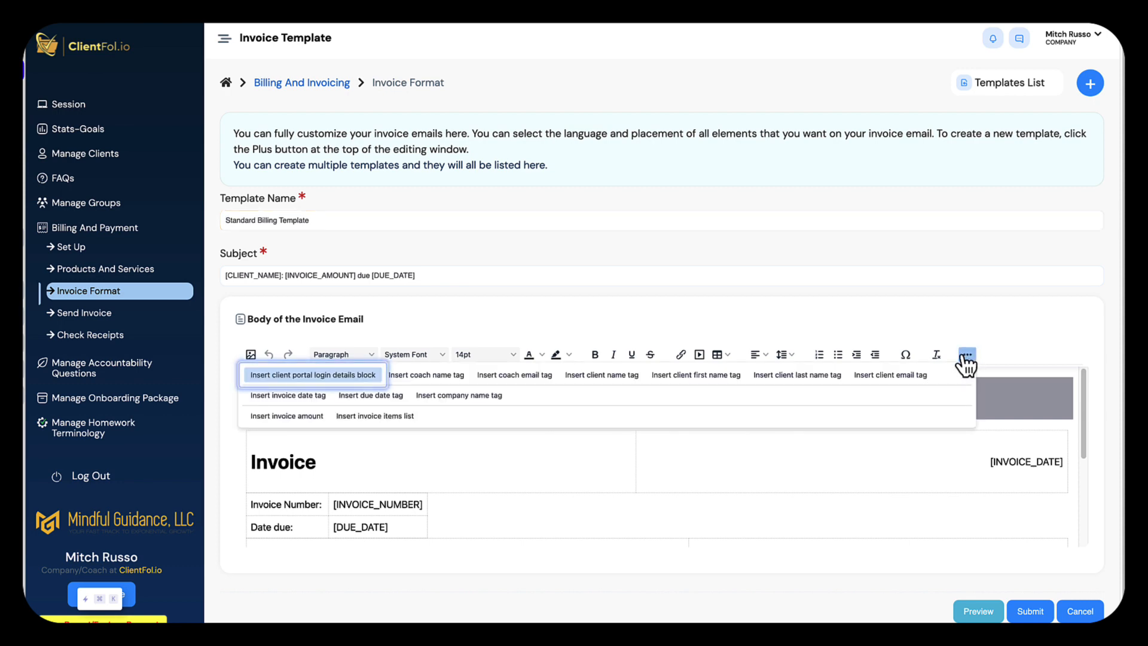
left_click(831, 447)
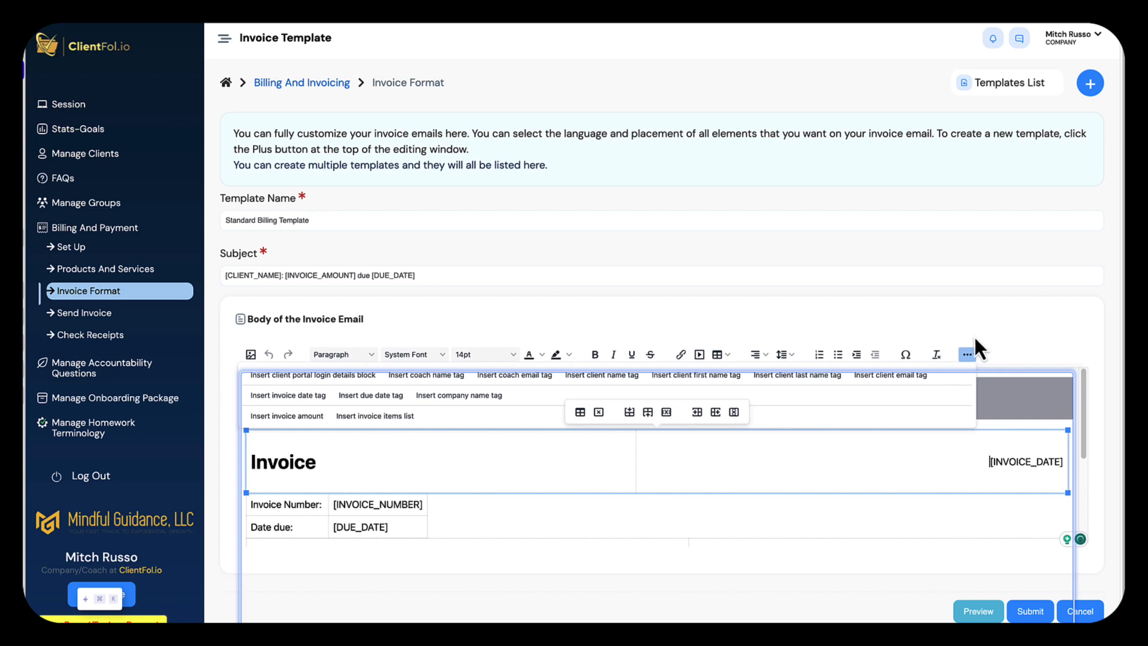
left_click(967, 355)
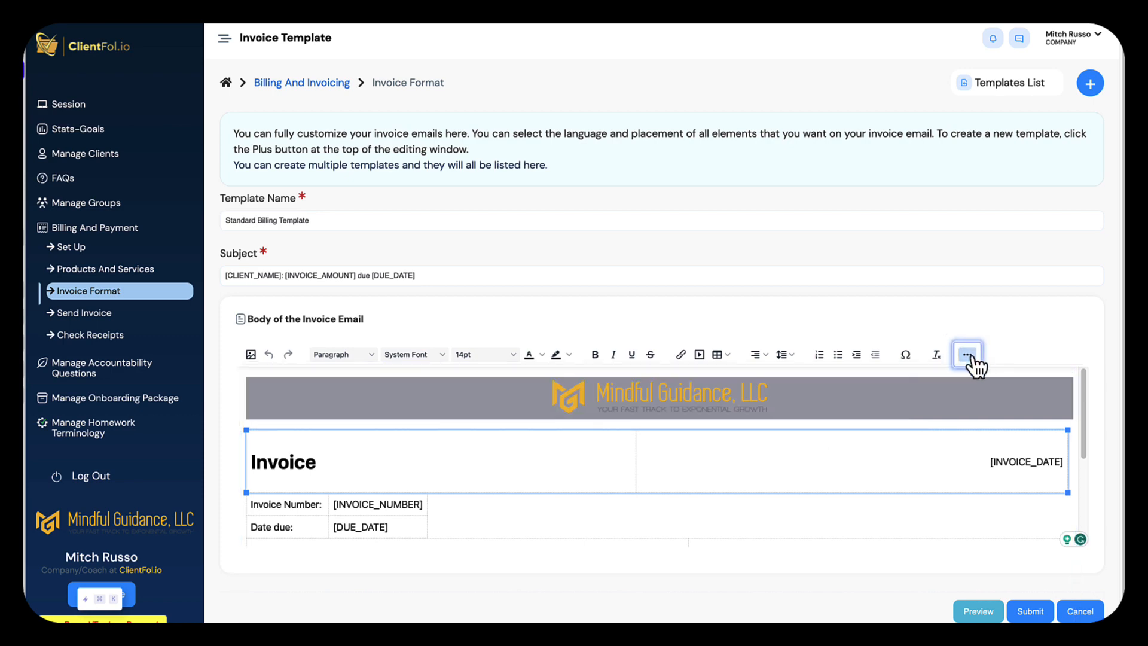
Step: Preview the Standard Billing Template as a finished invoice email, read down to the client login details, and close the preview
left_click(977, 611)
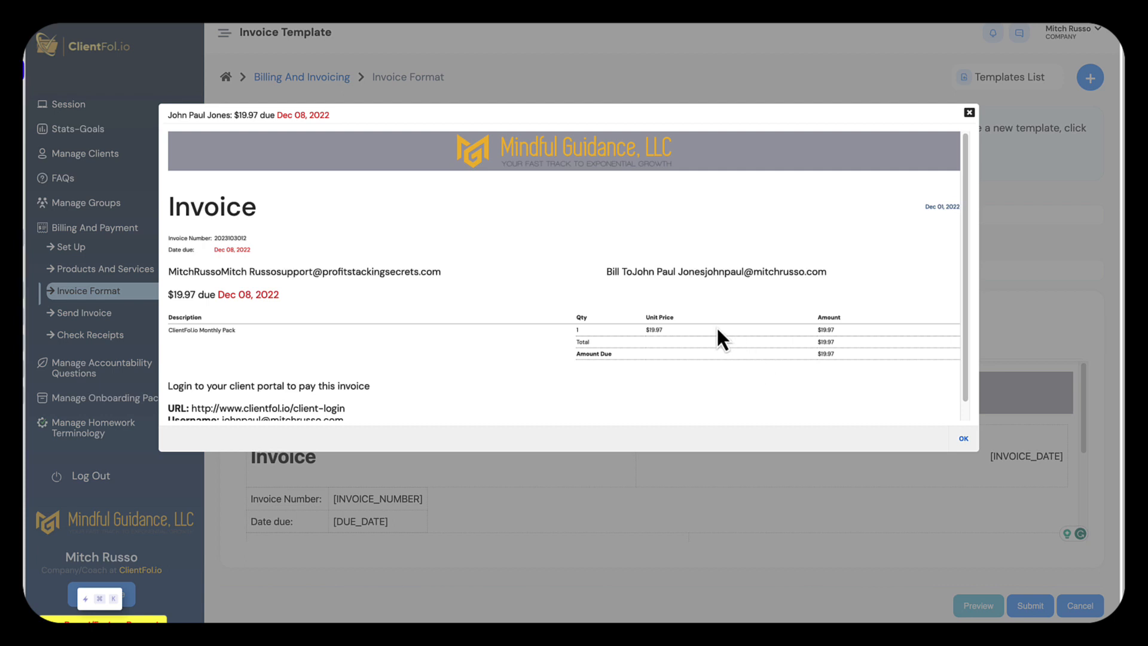
scroll(717, 329, "down", 1)
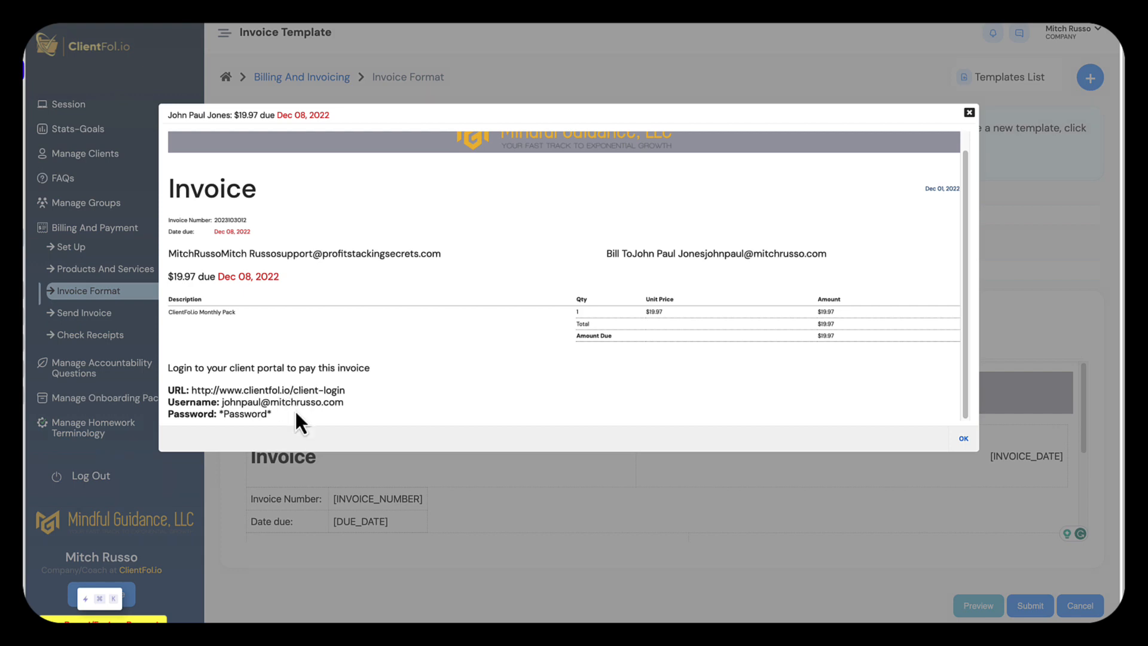
left_click(964, 440)
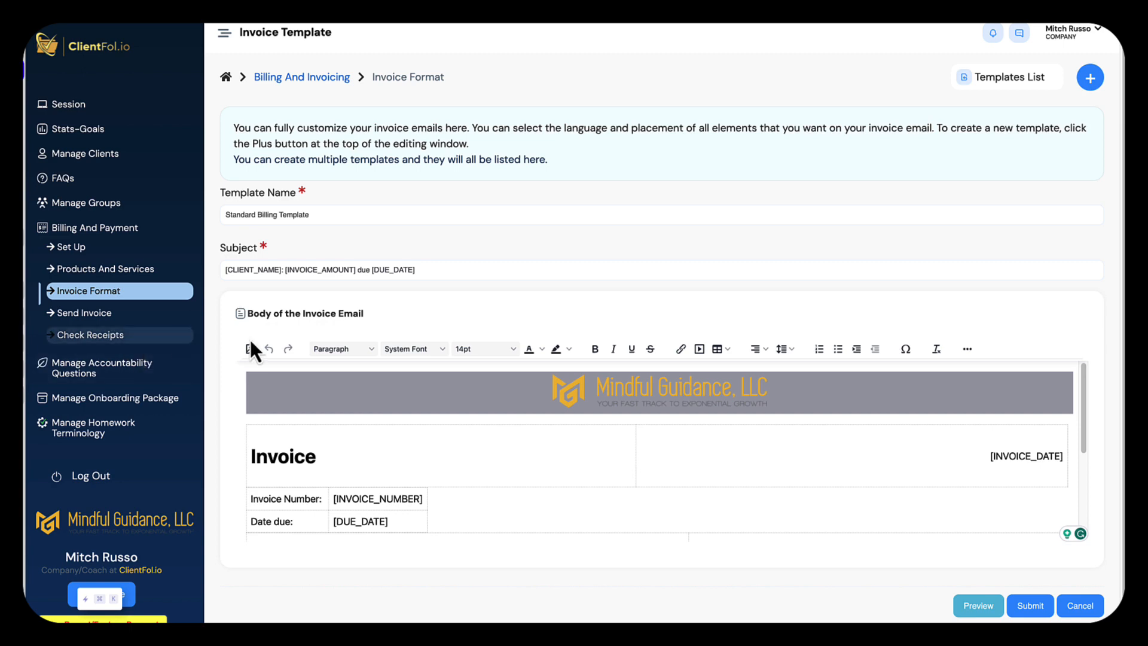
Step: Examine how clients are chosen for an Accelerator Program invoice without sending it, and view the paid invoices in Check Receipts
left_click(102, 317)
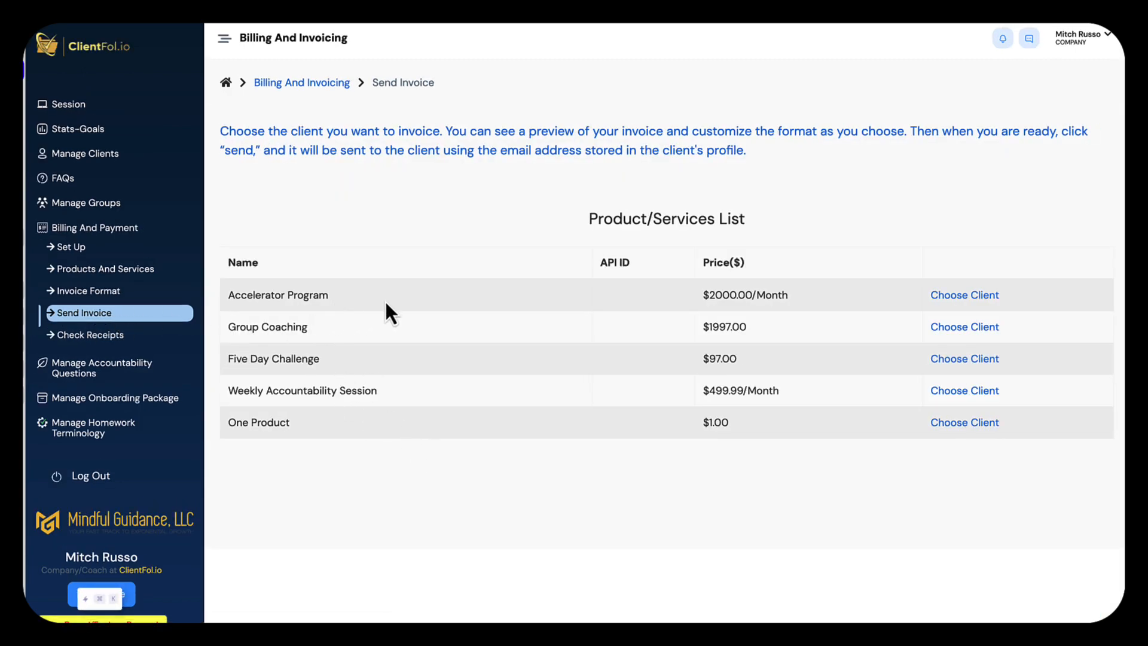
left_click(963, 296)
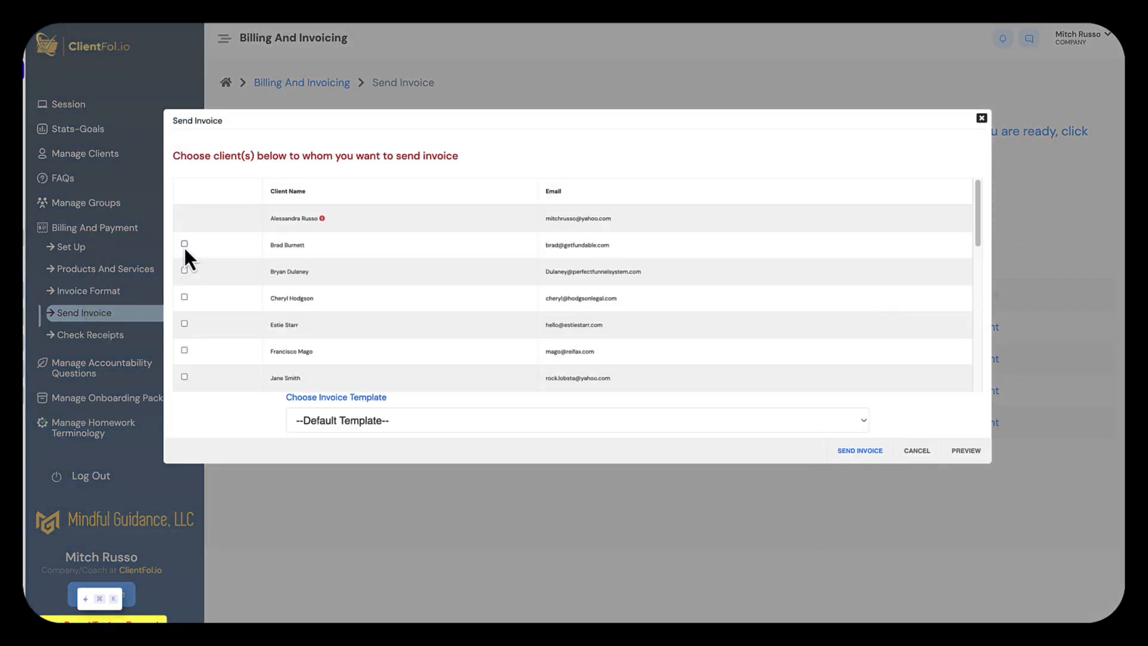
left_click(184, 297)
left_click(184, 323)
left_click(908, 457)
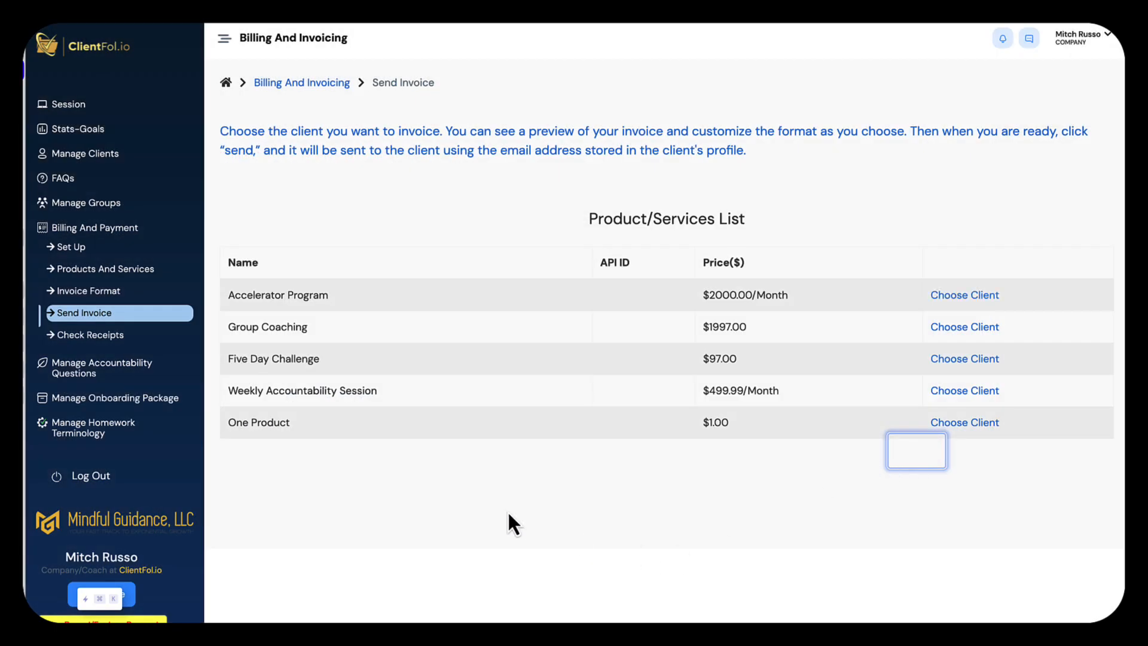
left_click(126, 338)
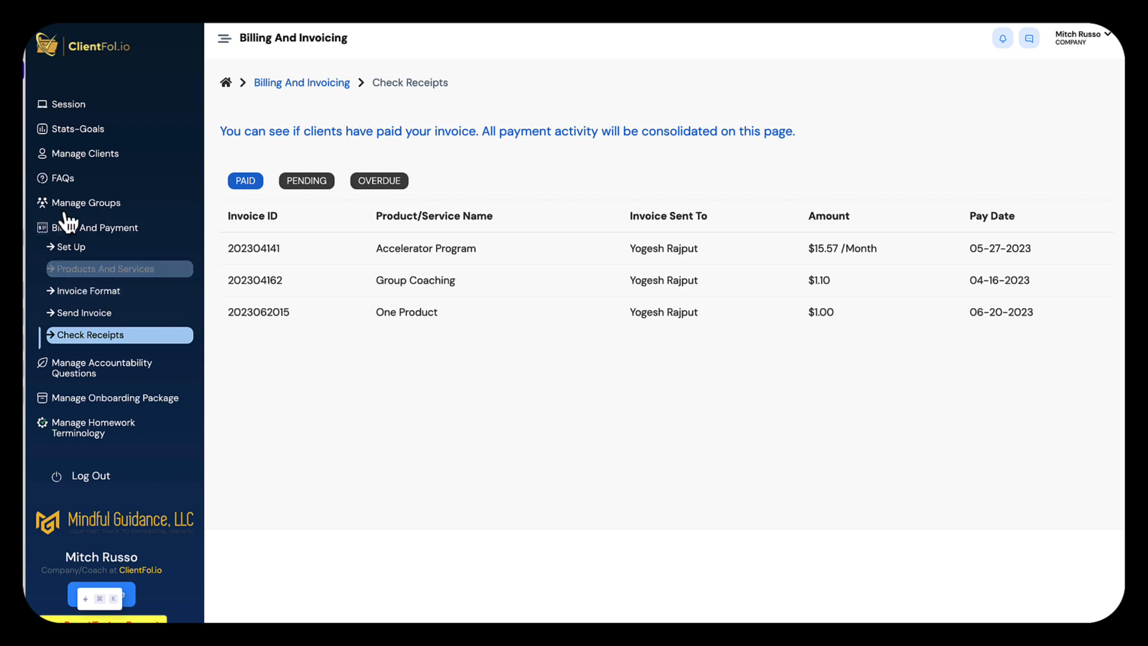
Step: Create a client group named with the coach's first name followed by "Newest group", containing four chosen active clients
left_click(86, 207)
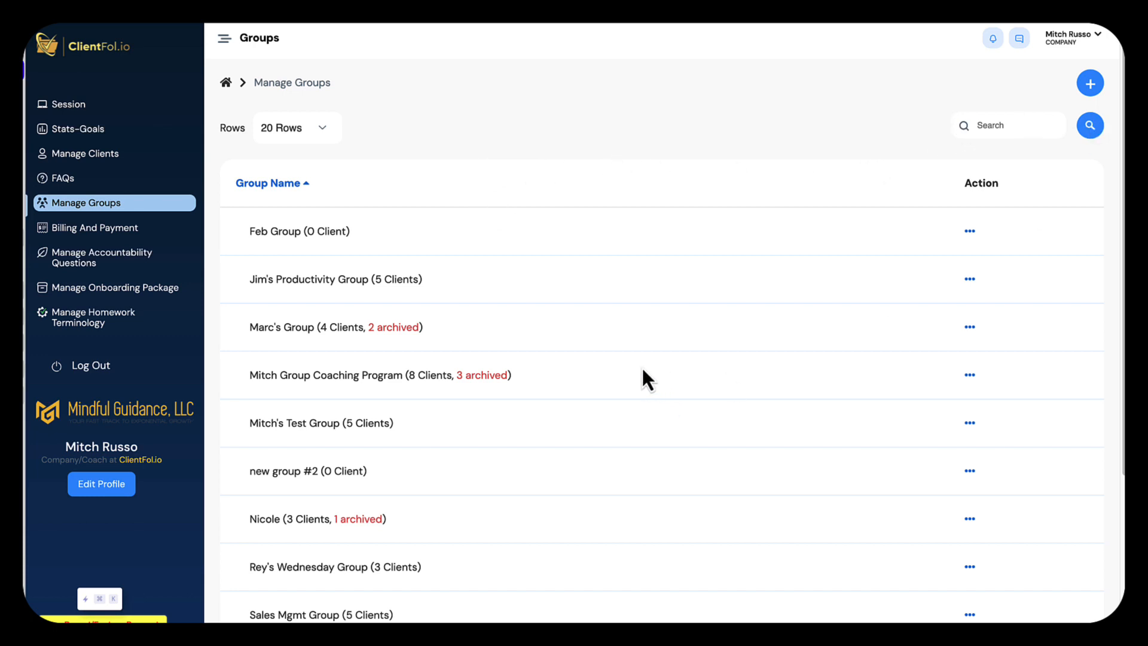
left_click(1092, 84)
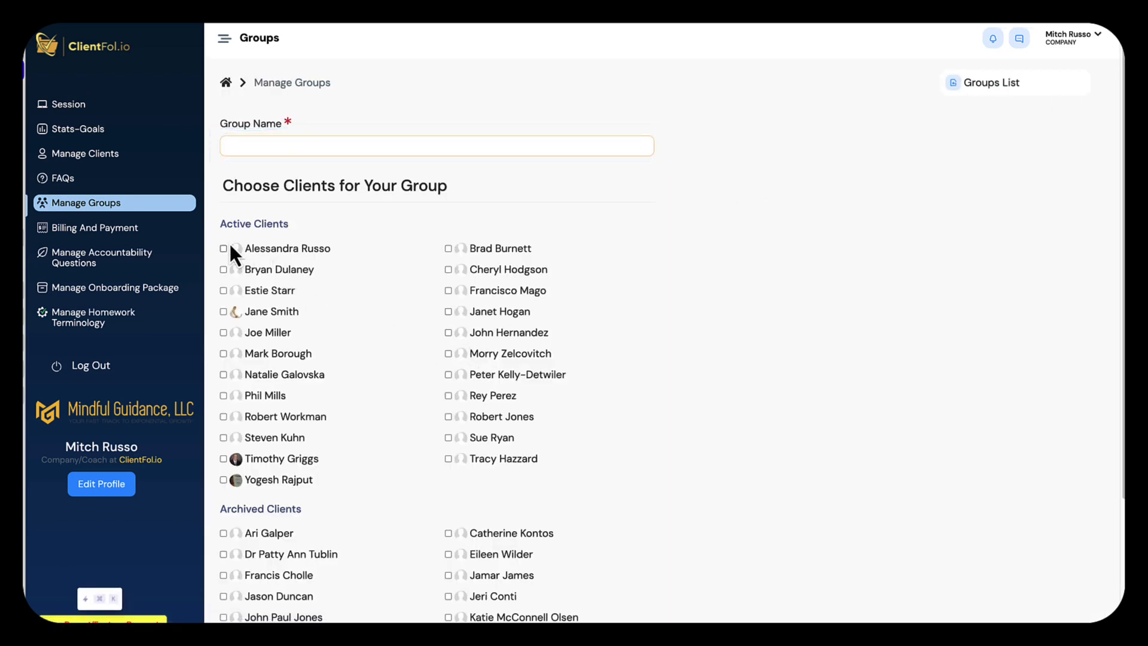
left_click(217, 247)
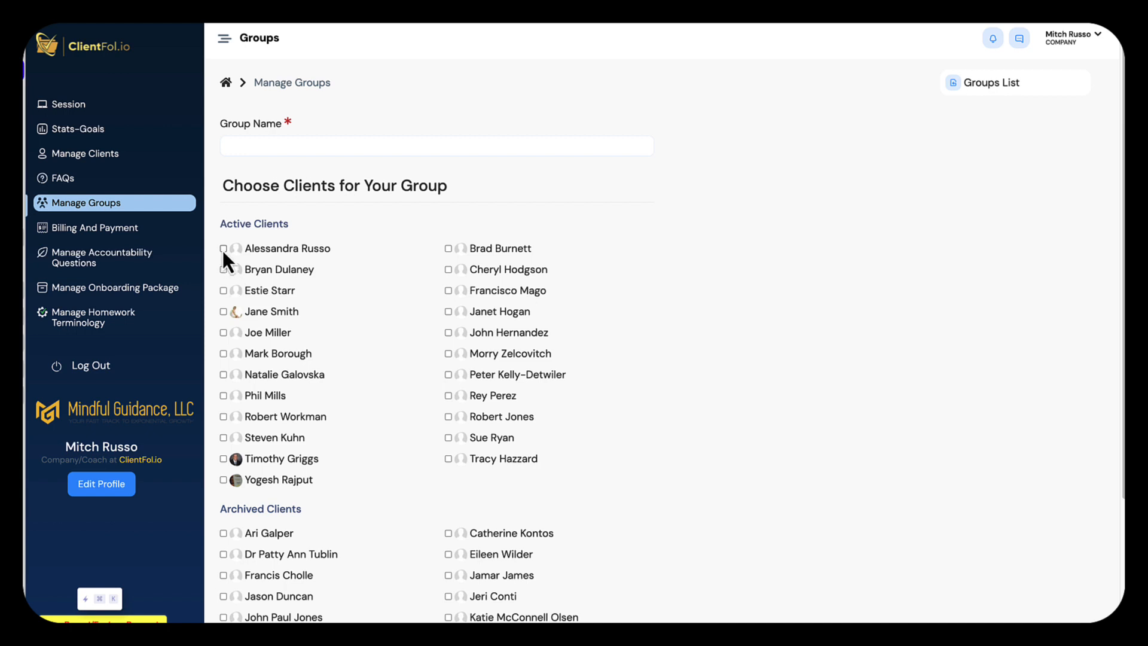
left_click(222, 311)
scroll(814, 284, "down", 3)
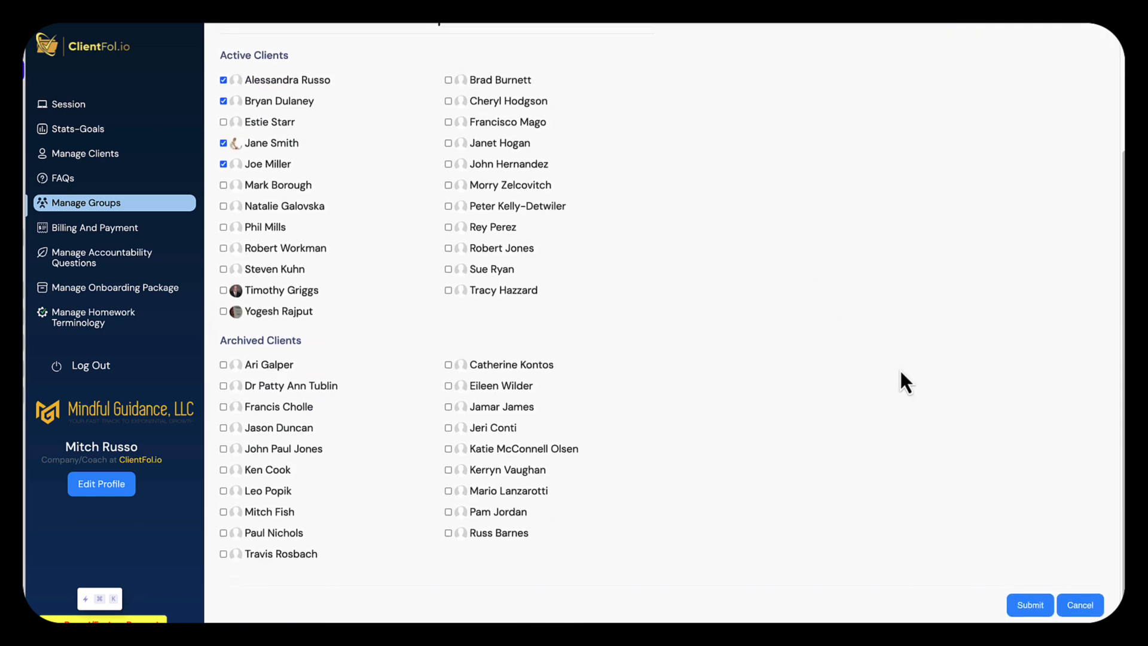
left_click(1007, 591)
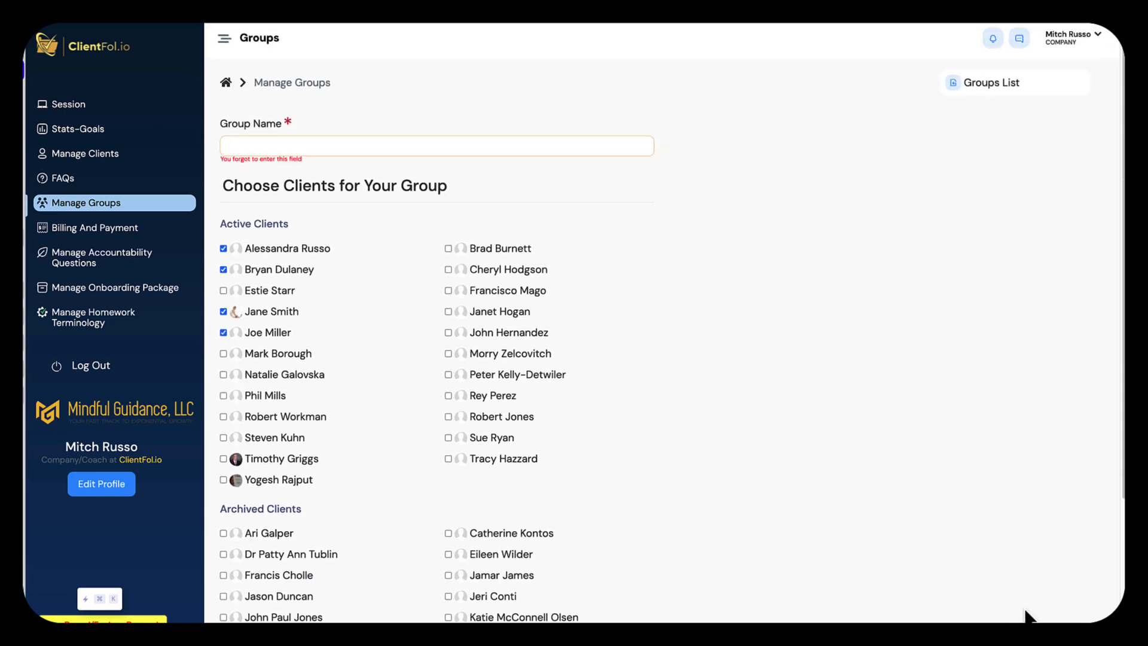
type("Mitch's Newest group")
scroll(866, 497, "down", 3)
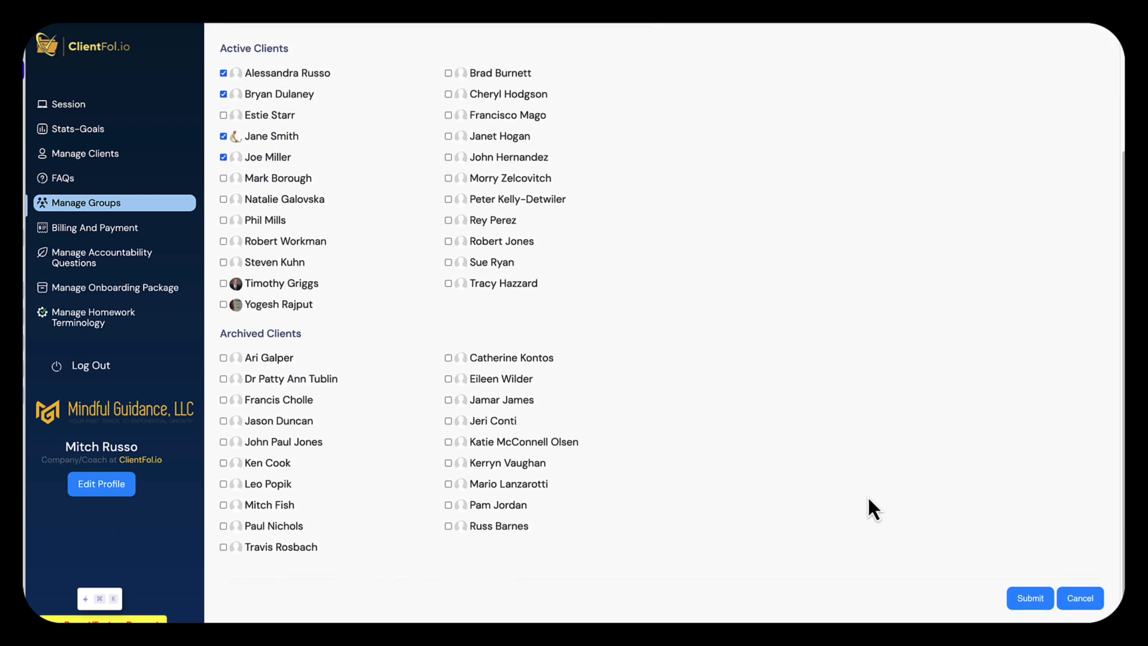
left_click(1028, 606)
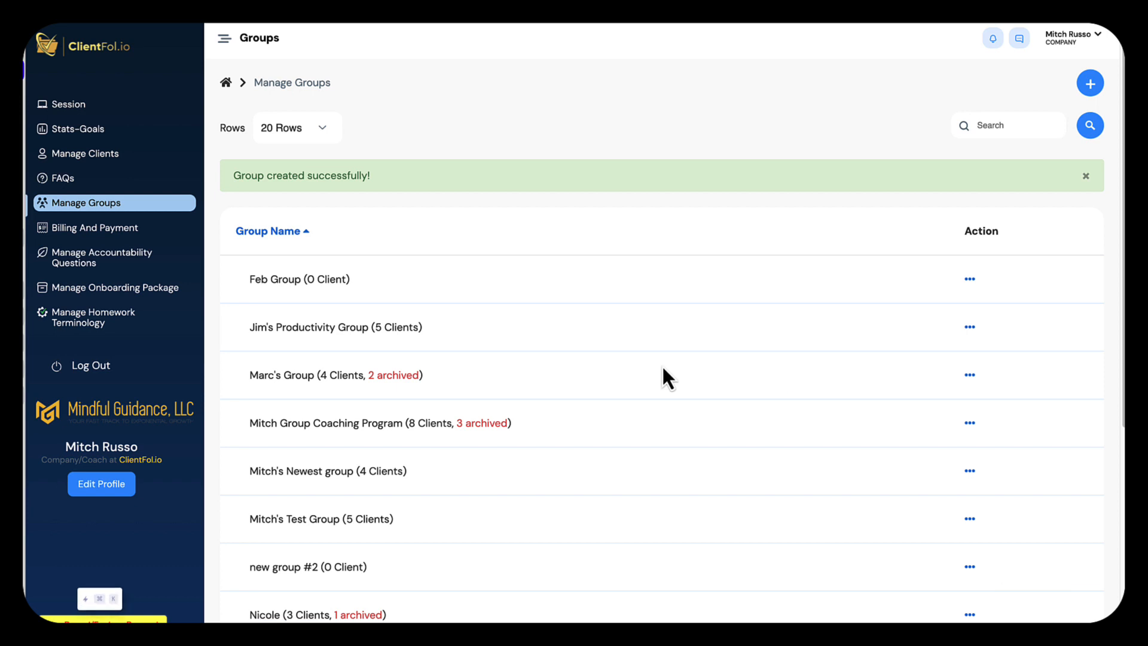
Step: Find the newly created group in the groups list and view its available actions, including the Send Onboarding Package choices
scroll(661, 377, "down", 3)
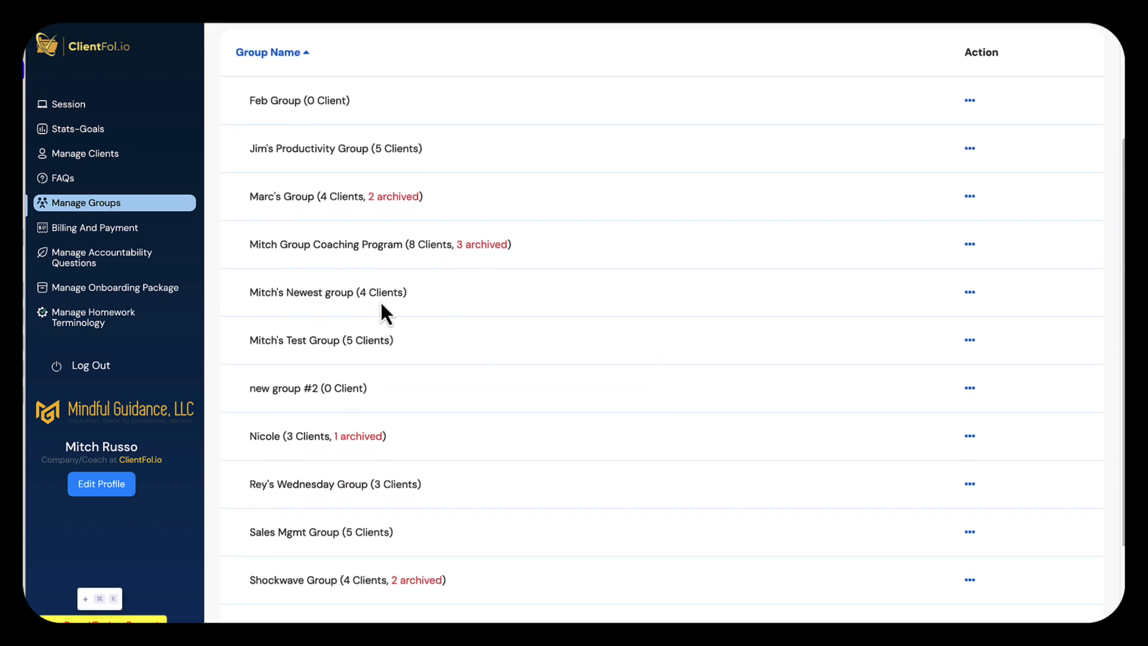
scroll(557, 305, "up", 1)
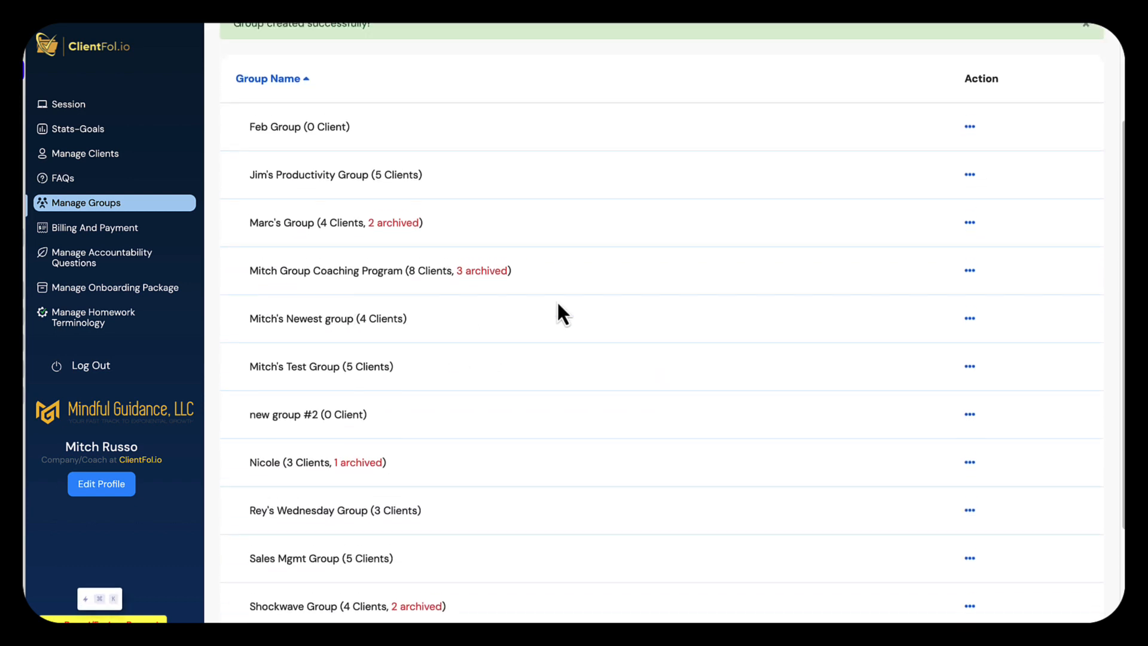
scroll(585, 314, "up", 1)
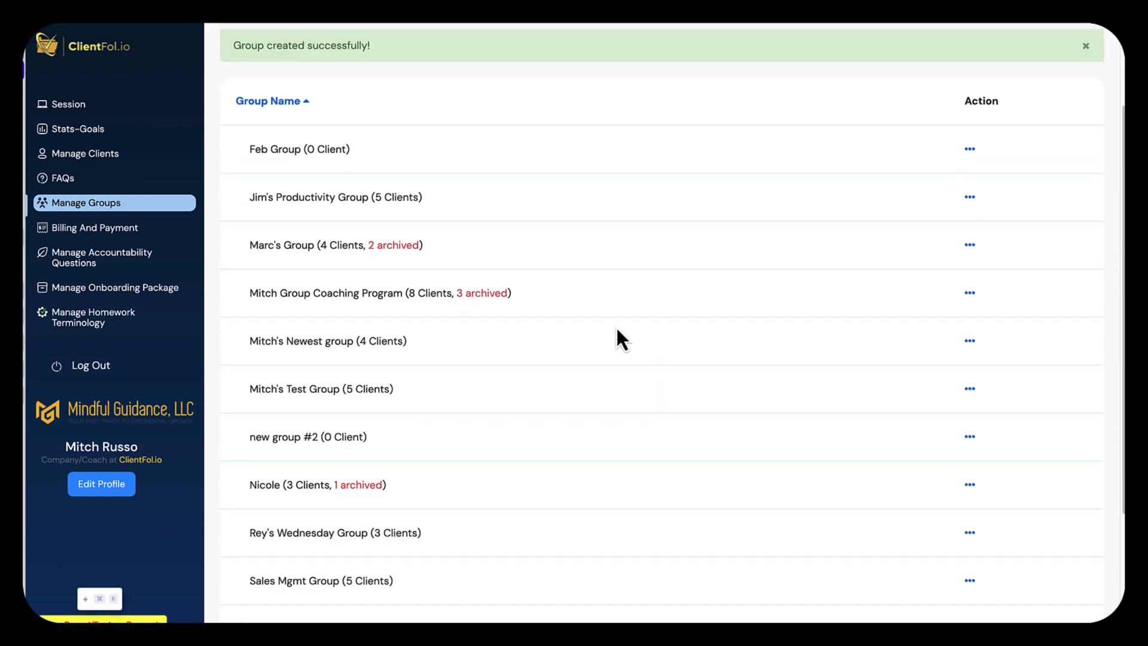
left_click(970, 342)
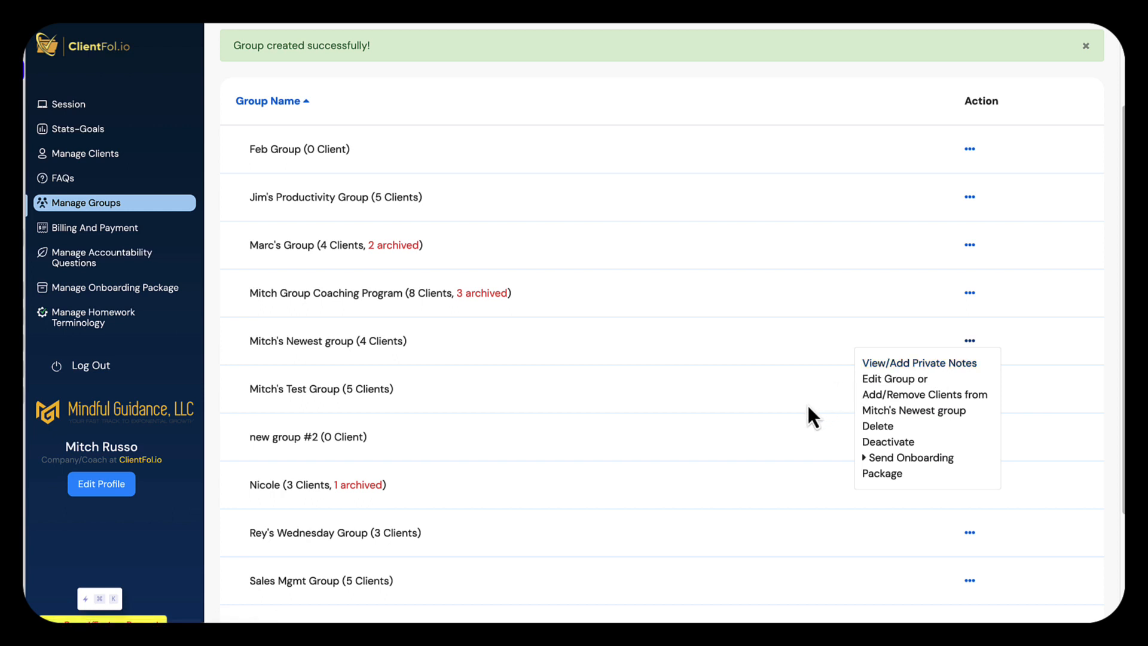
left_click(883, 471)
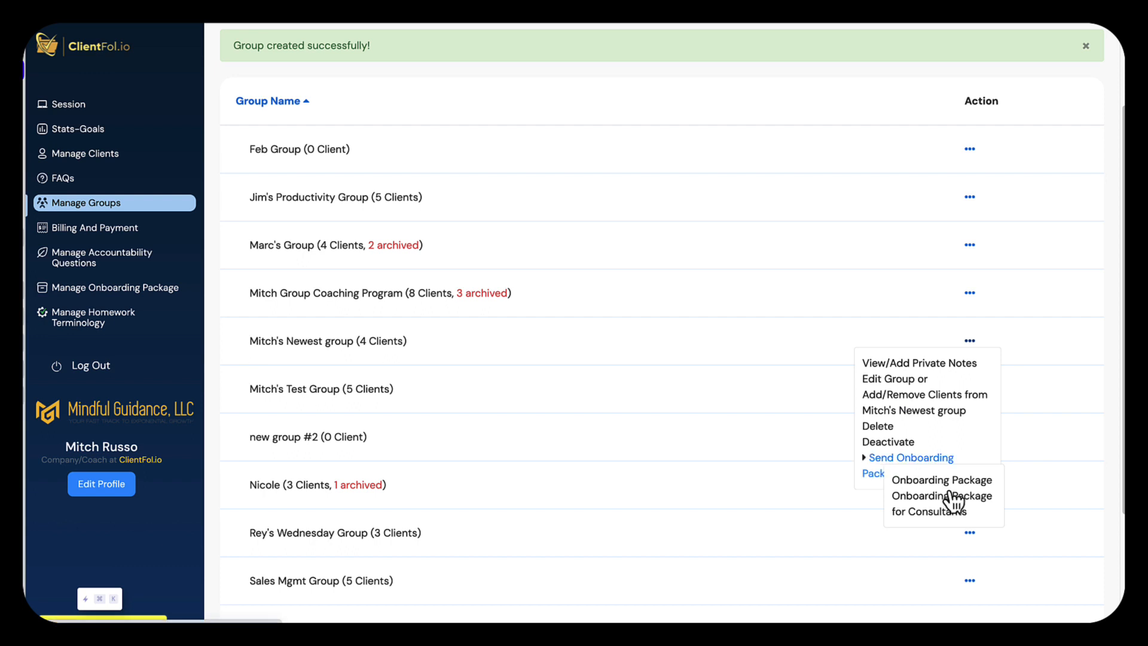
left_click(760, 426)
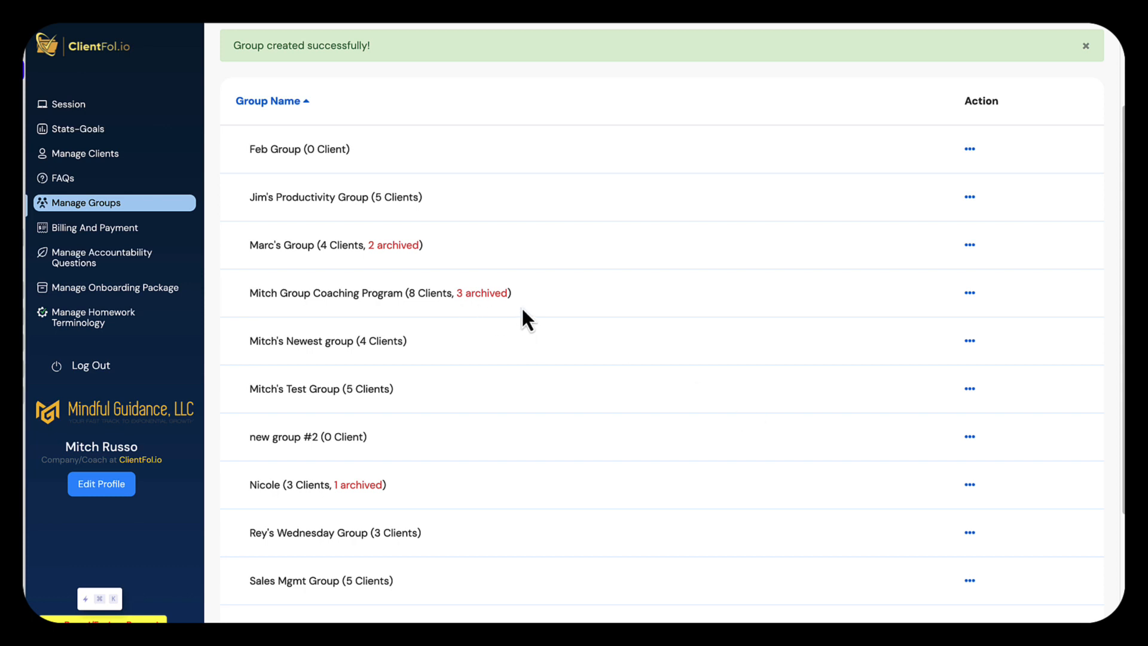
scroll(677, 263, "up", 3)
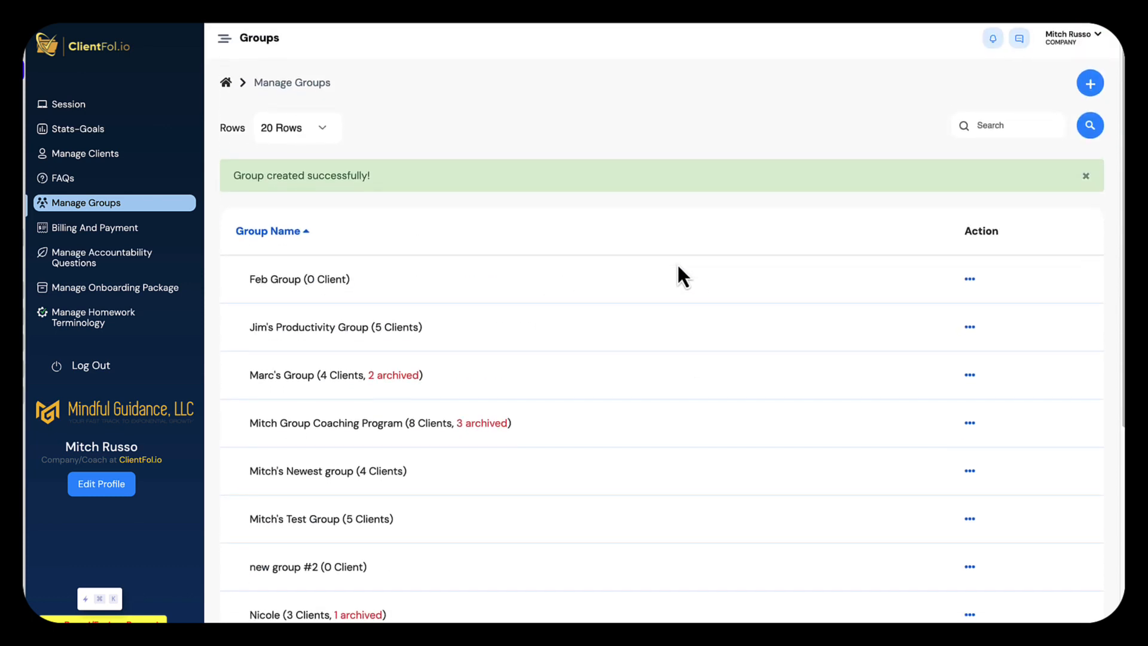
Step: In Manage Clients, view the invoice details behind the red alert beside the first client, and close them
left_click(76, 154)
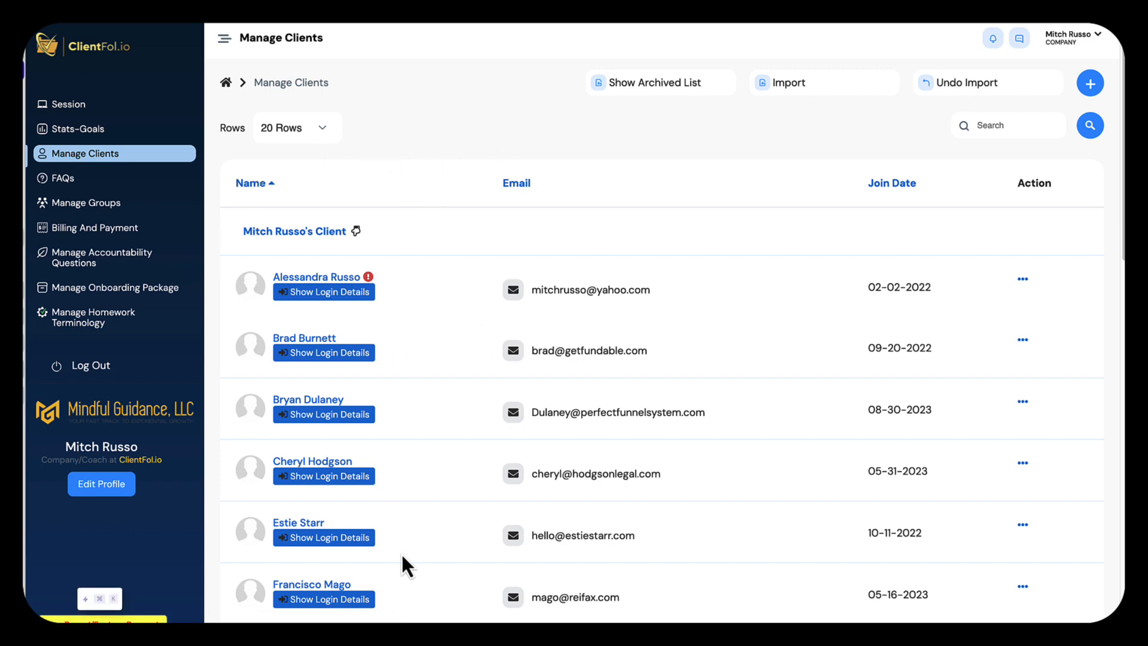
left_click_drag(368, 276, 369, 276)
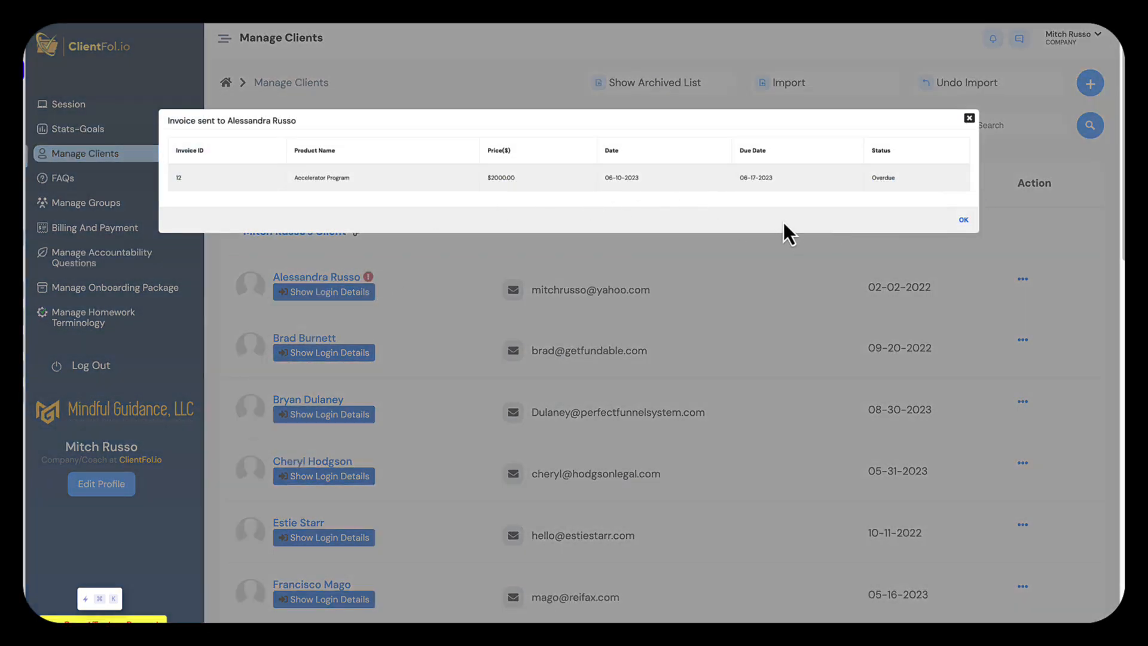
left_click(961, 220)
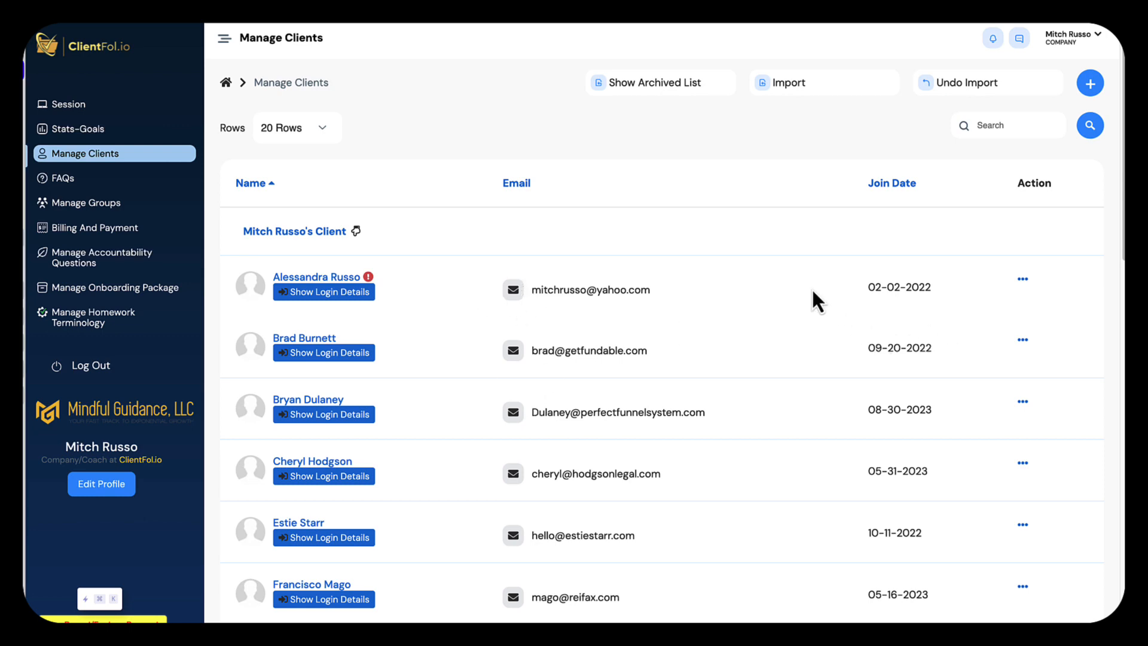
Step: Try out a client import that sends "Onboarding Package for Consultants", look over the group choices, and cancel the import
left_click(799, 86)
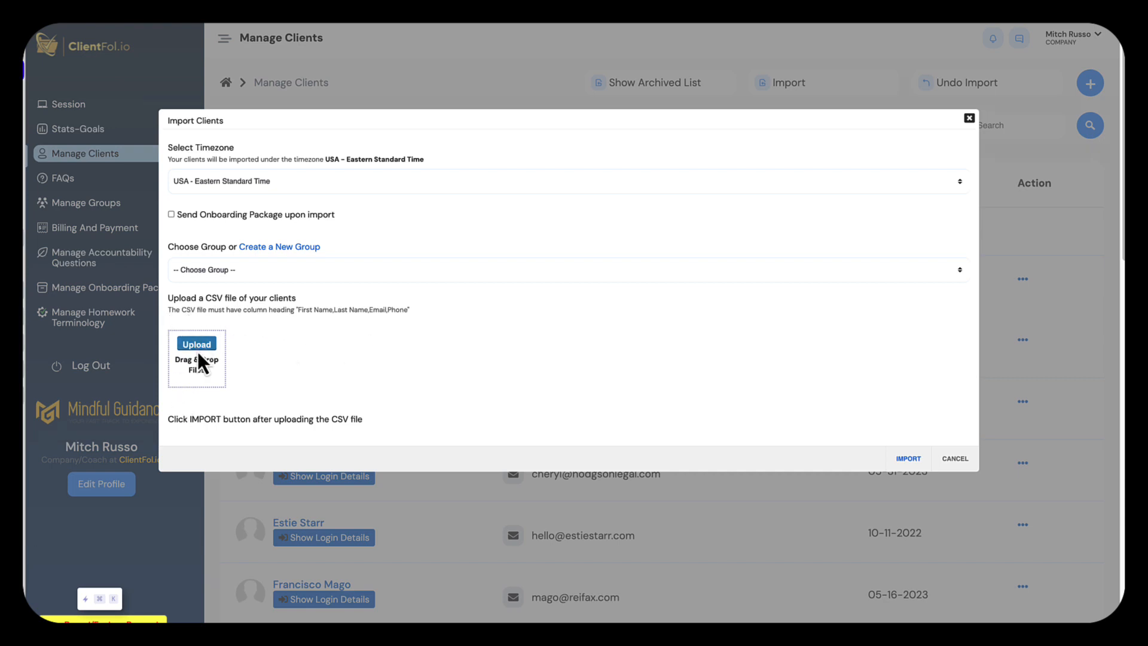
left_click(171, 214)
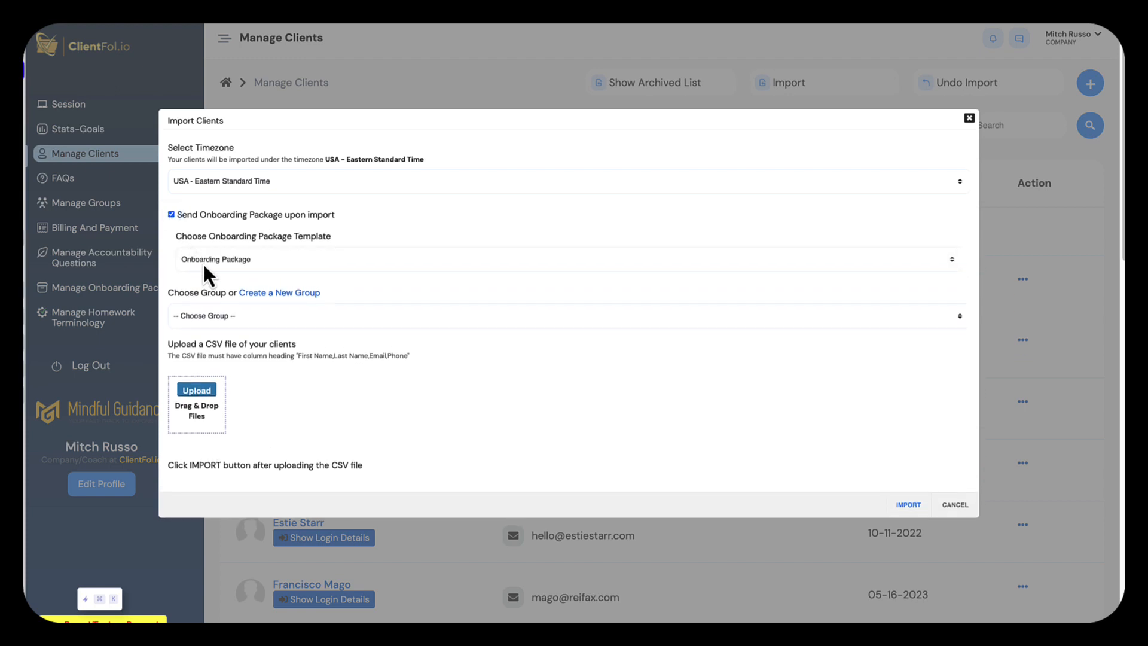
left_click(203, 260)
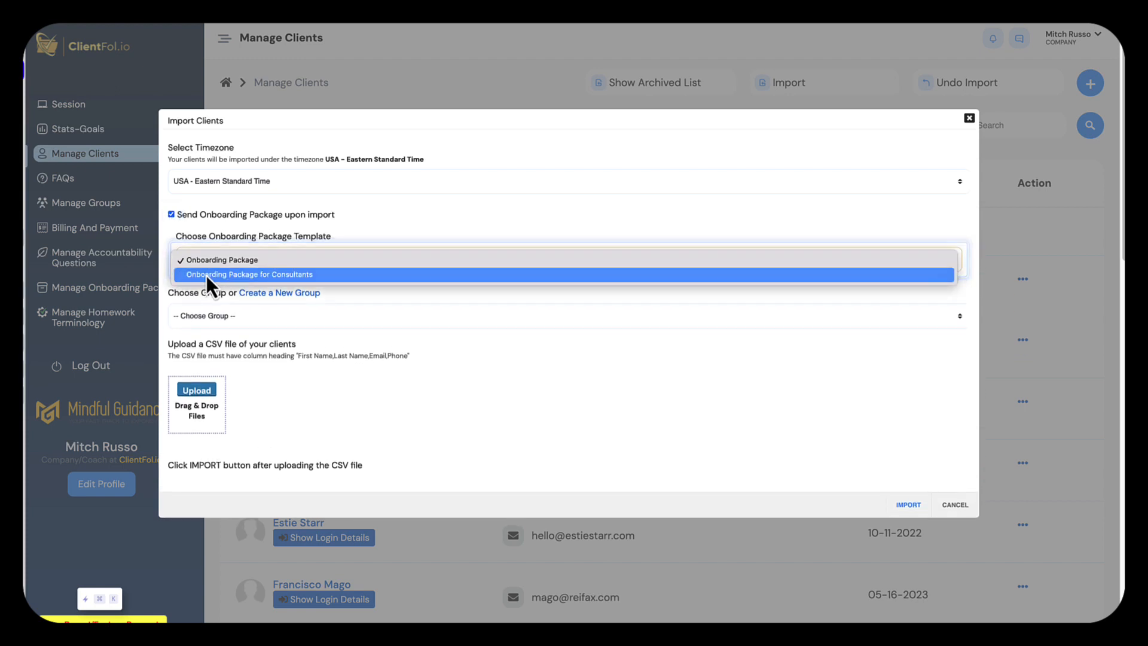
left_click(206, 275)
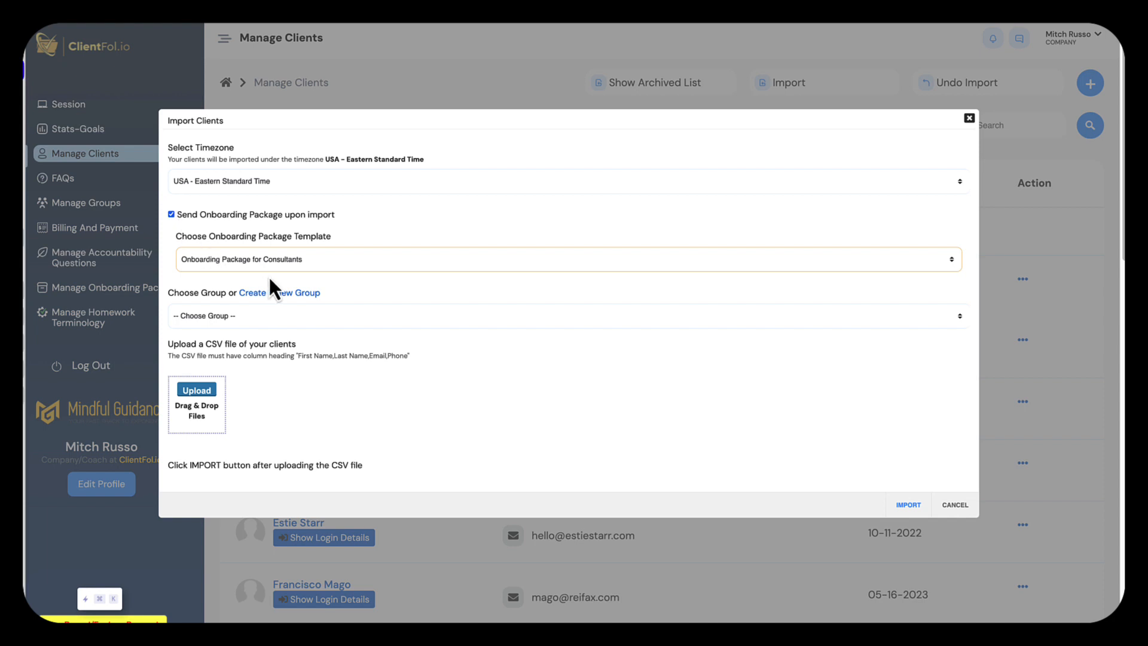
left_click(280, 317)
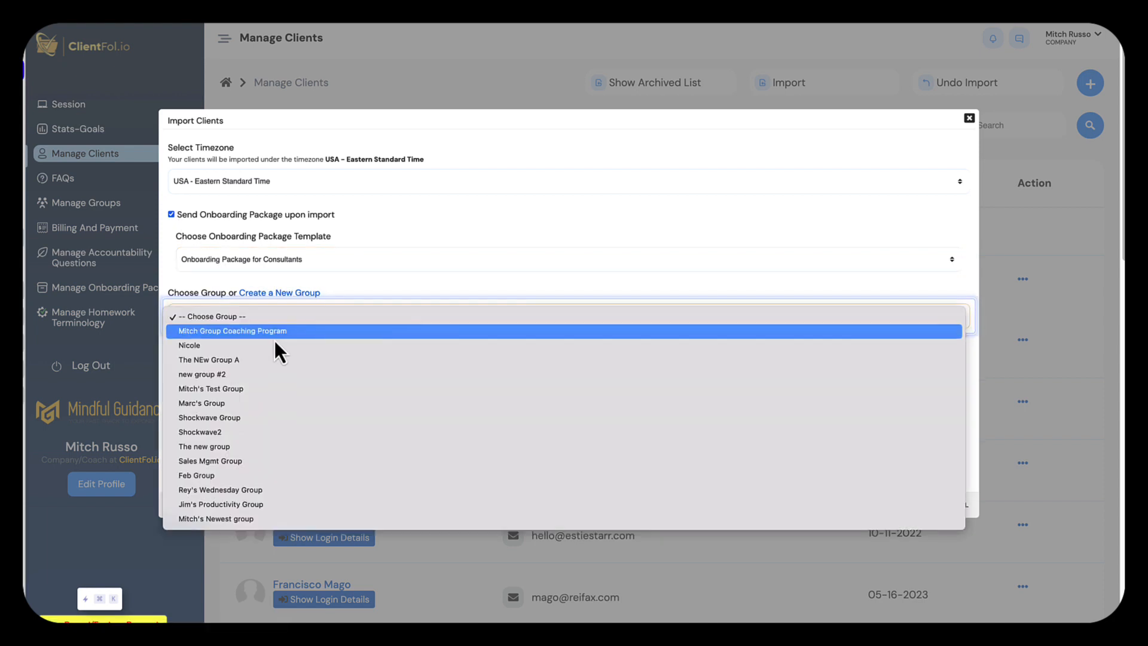
left_click(277, 295)
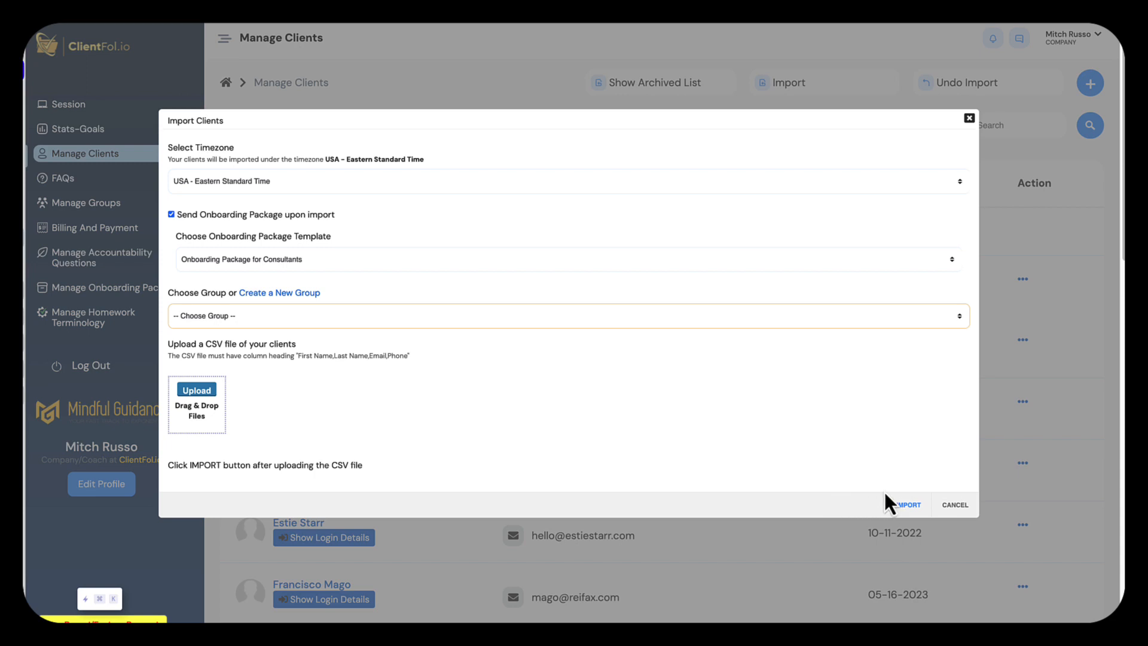
left_click(955, 505)
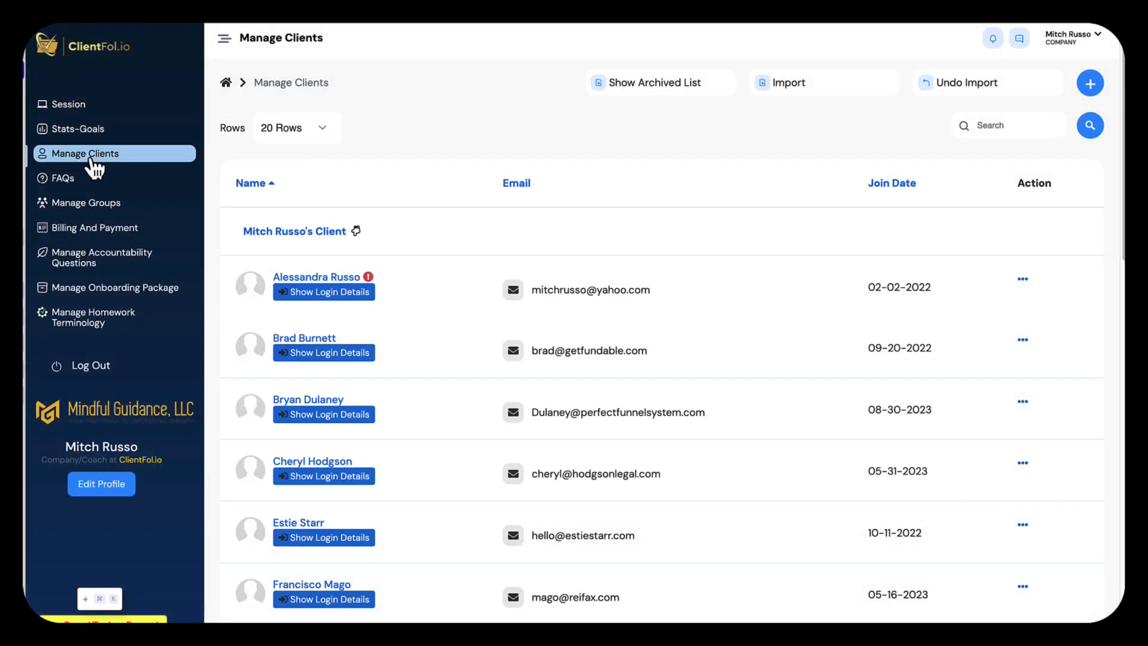
Step: View an active client's Stats-Goals entry form, open the Revenue stat name for editing, and close the form without saving
left_click(90, 130)
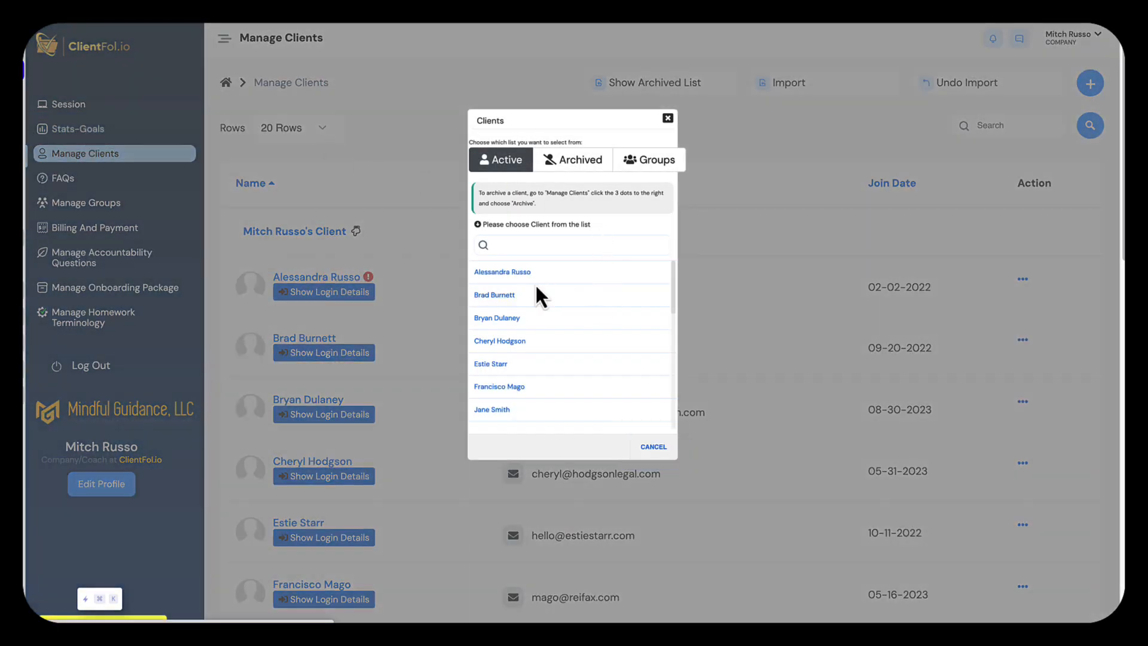
left_click(495, 410)
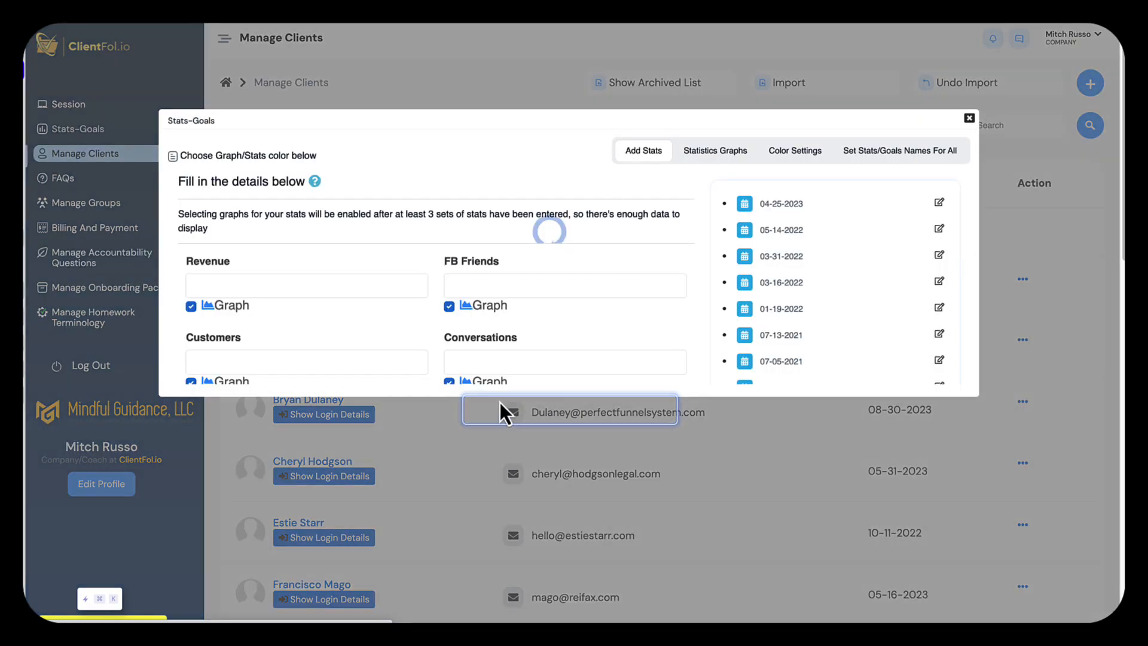
left_click(274, 258)
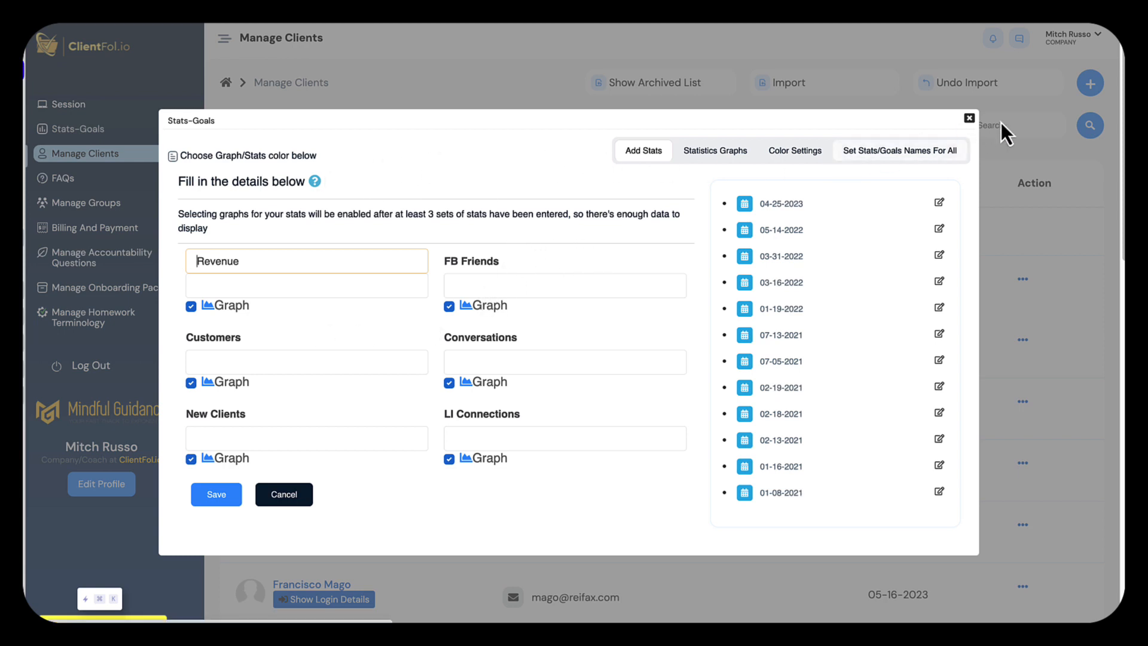
left_click(969, 119)
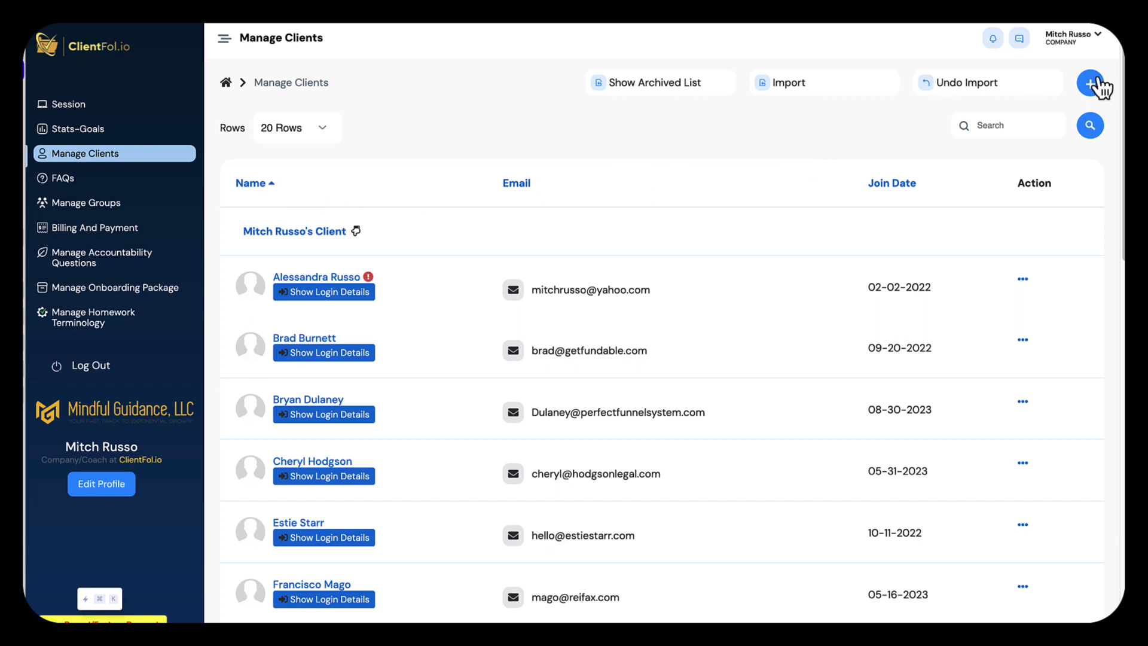
Step: View the account's universal Goals/Stats names page and the Stats-Goals client chooser, and leave without saving
left_click(1069, 52)
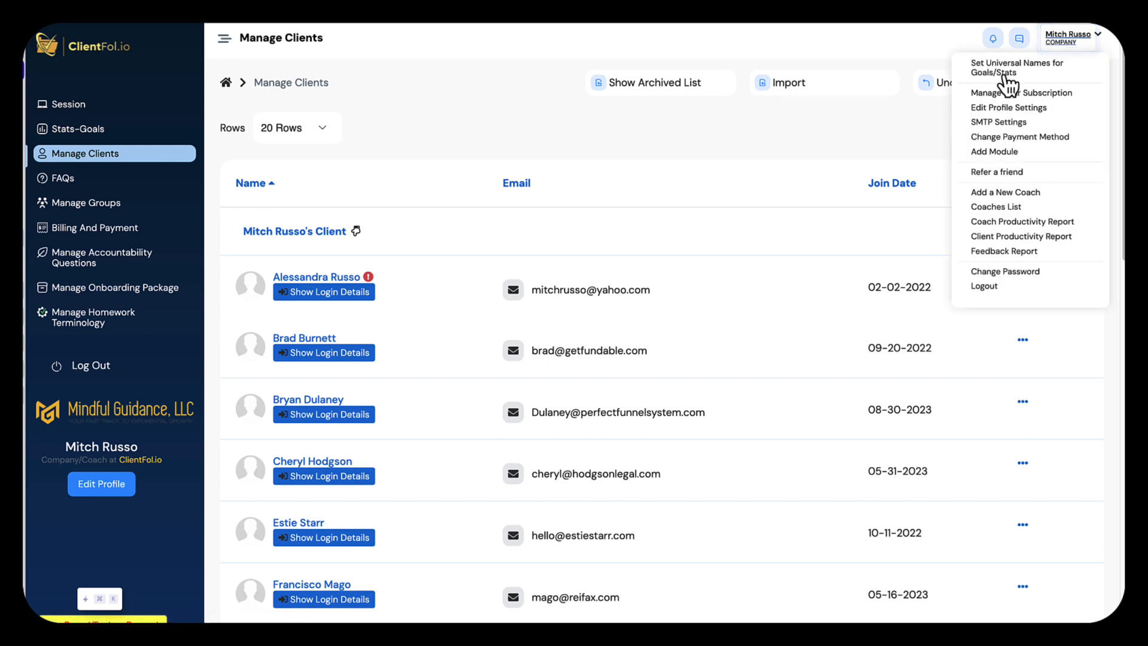
left_click(1006, 73)
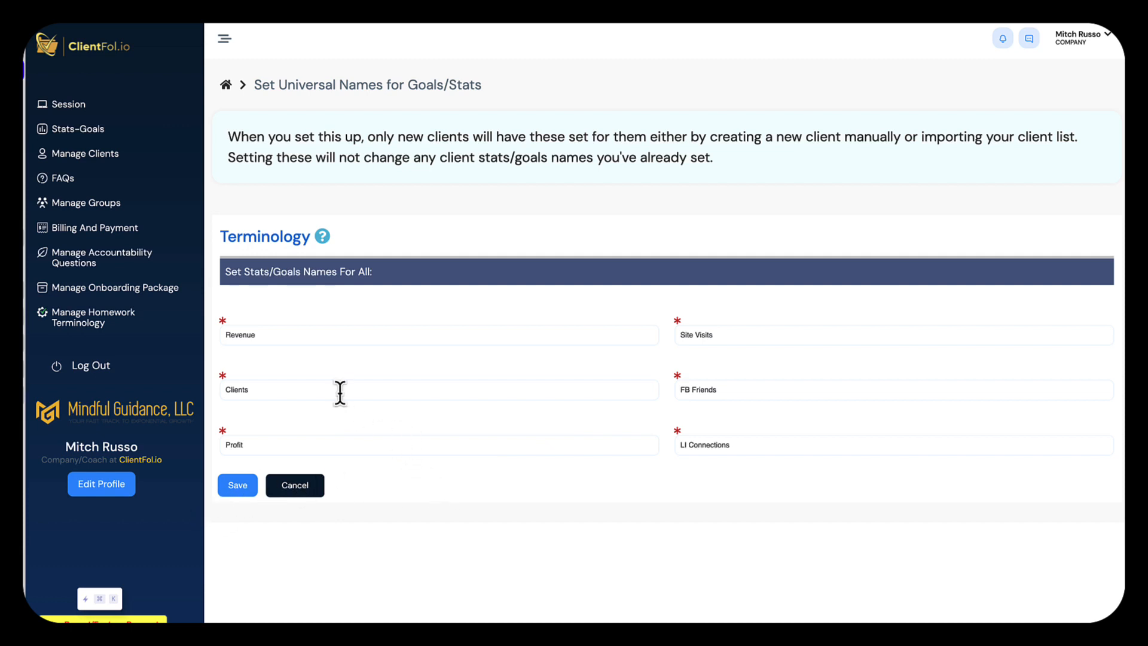
left_click(99, 130)
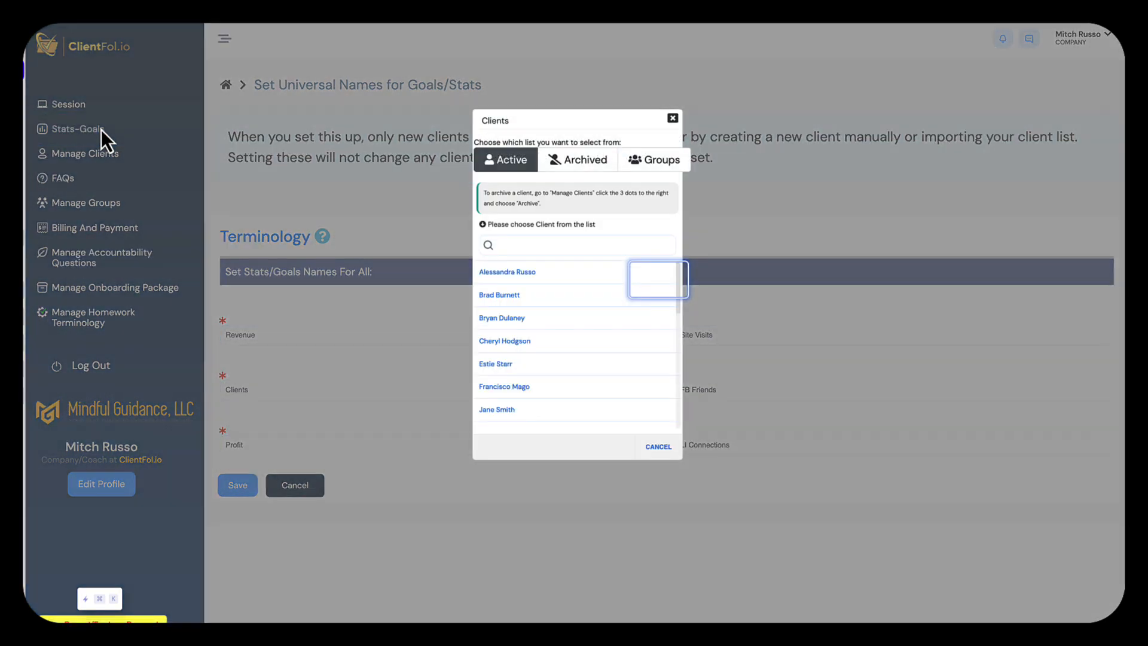
left_click(102, 130)
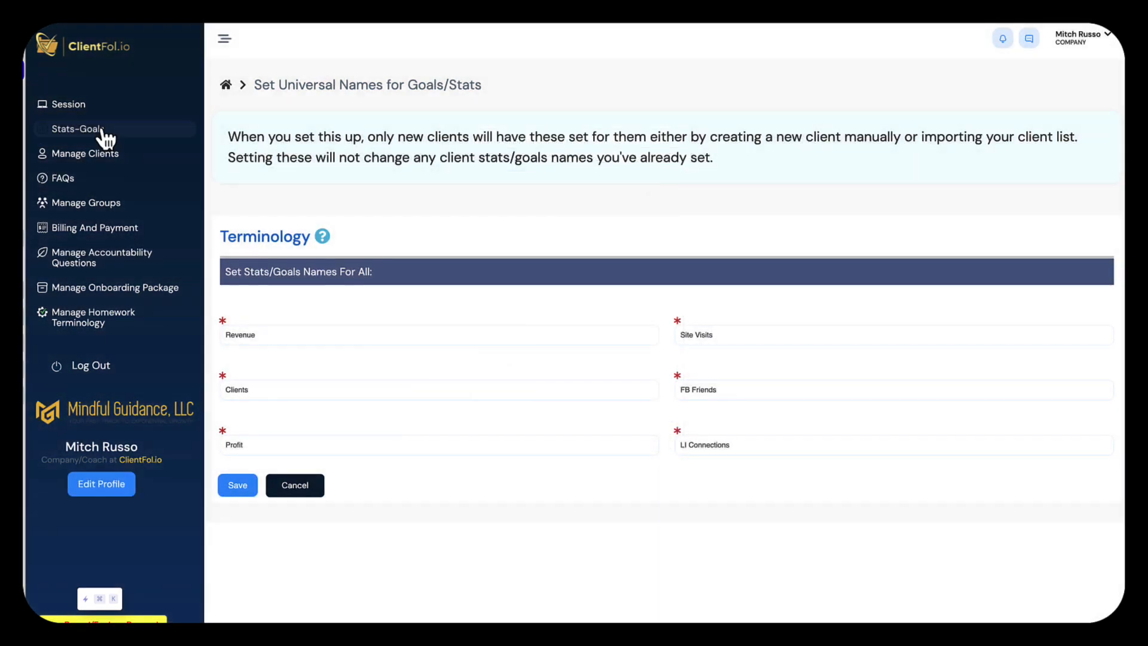
left_click(305, 487)
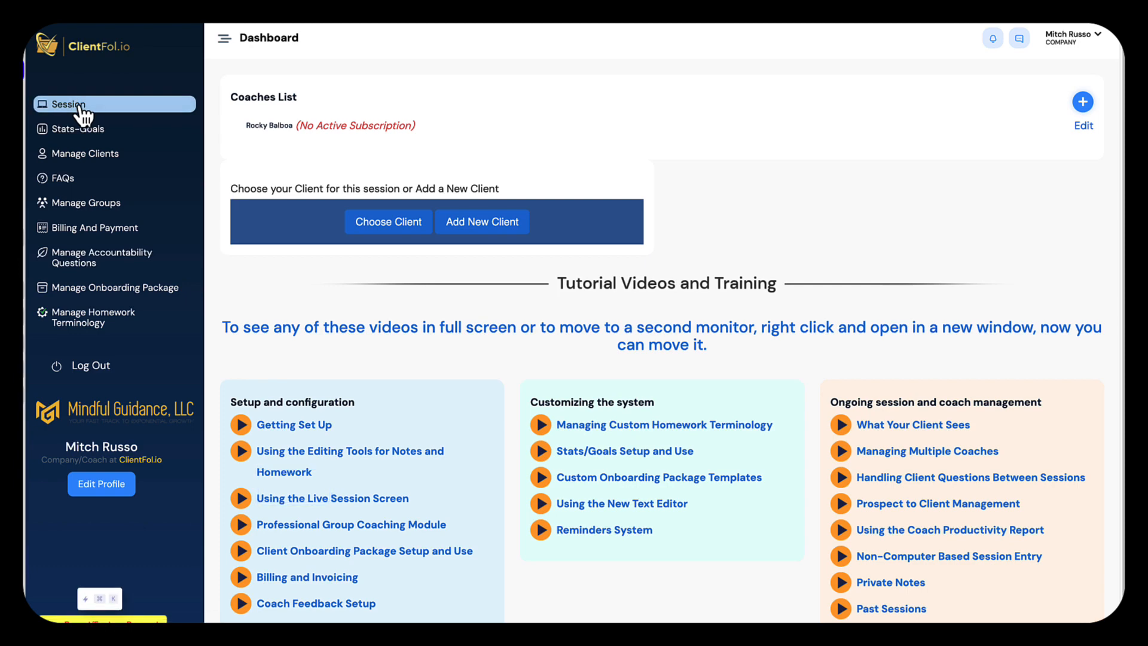
Step: Start a session with the seventh client in the active list and look over the session page
scroll(90, 120, "down", 1)
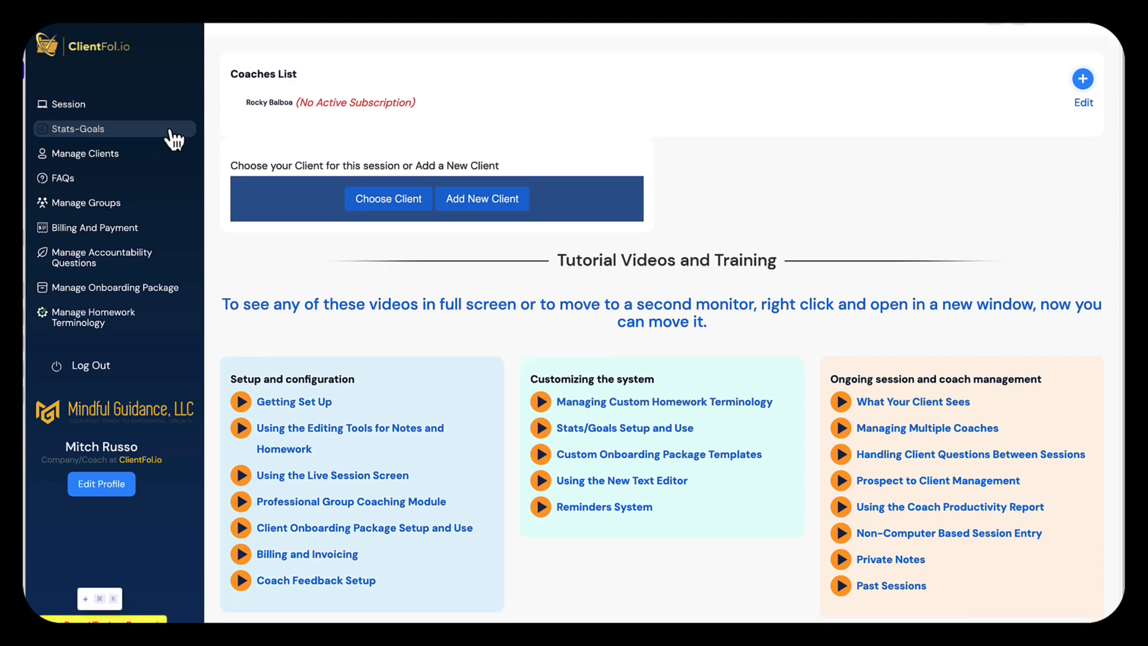
left_click(63, 104)
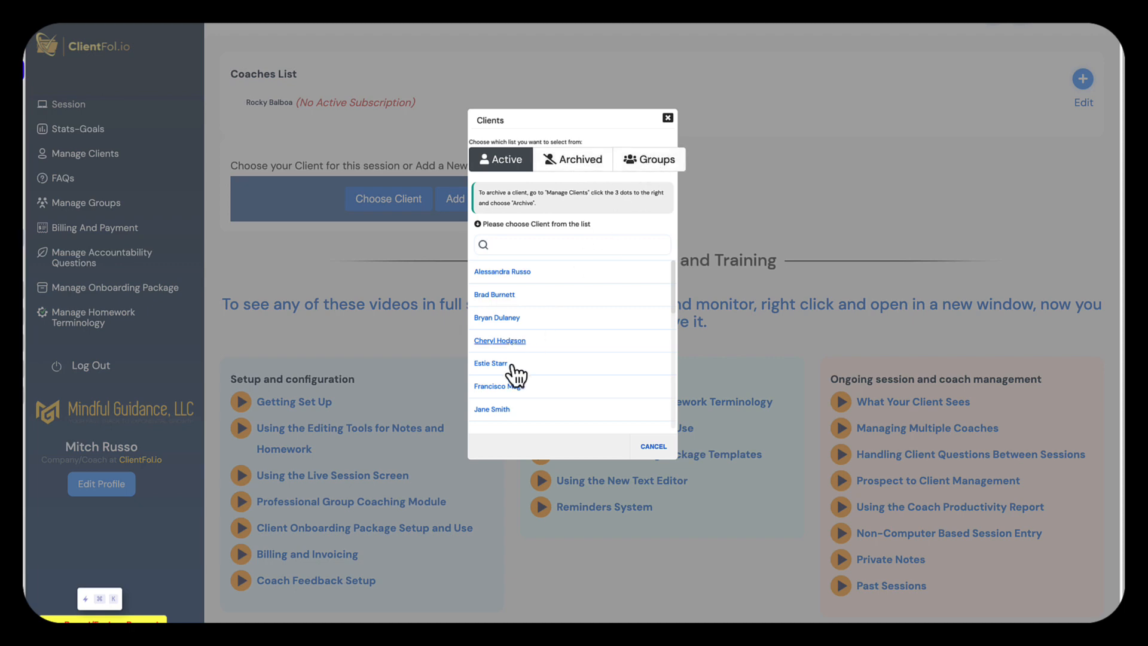
left_click(493, 411)
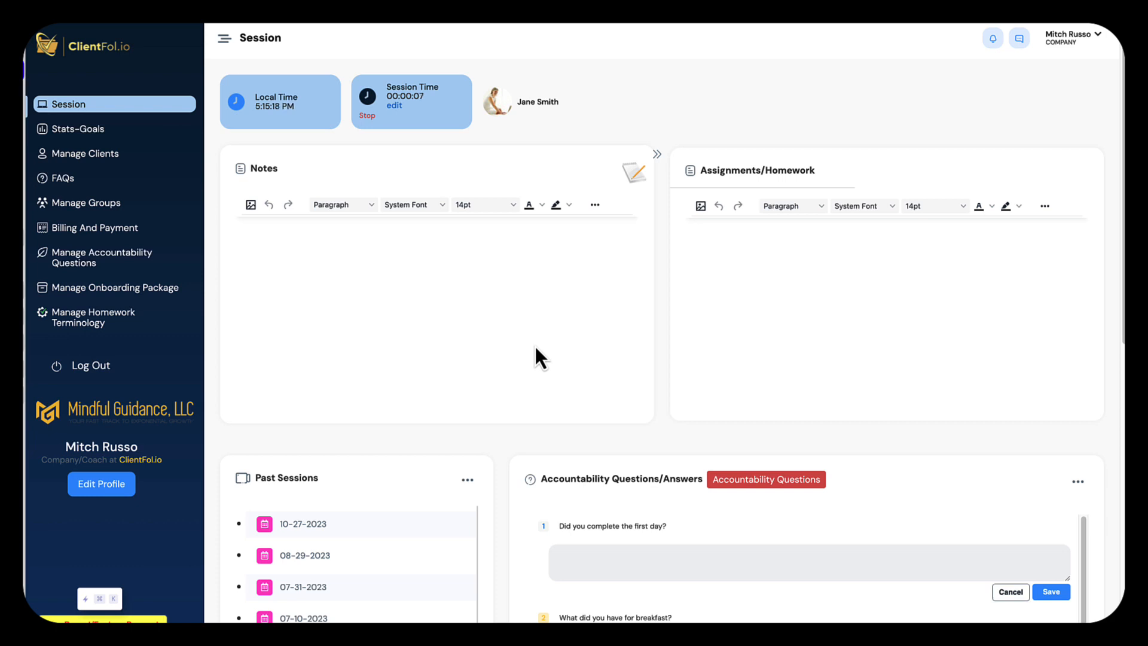
scroll(535, 344, "down", 1)
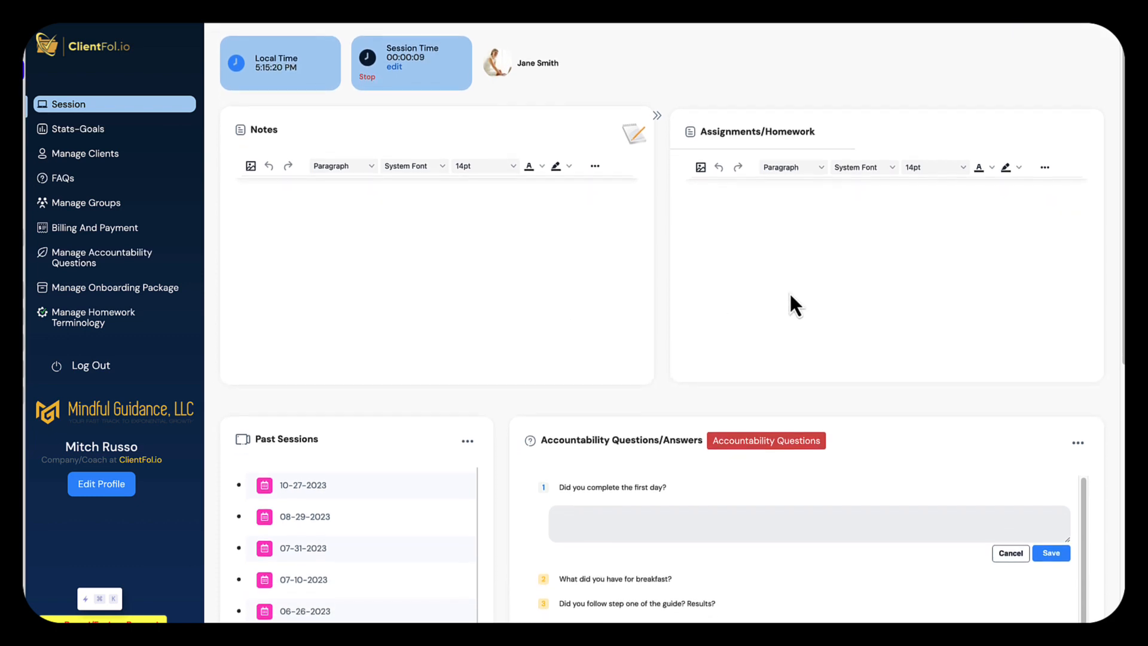
scroll(789, 292, "down", 3)
scroll(789, 292, "up", 4)
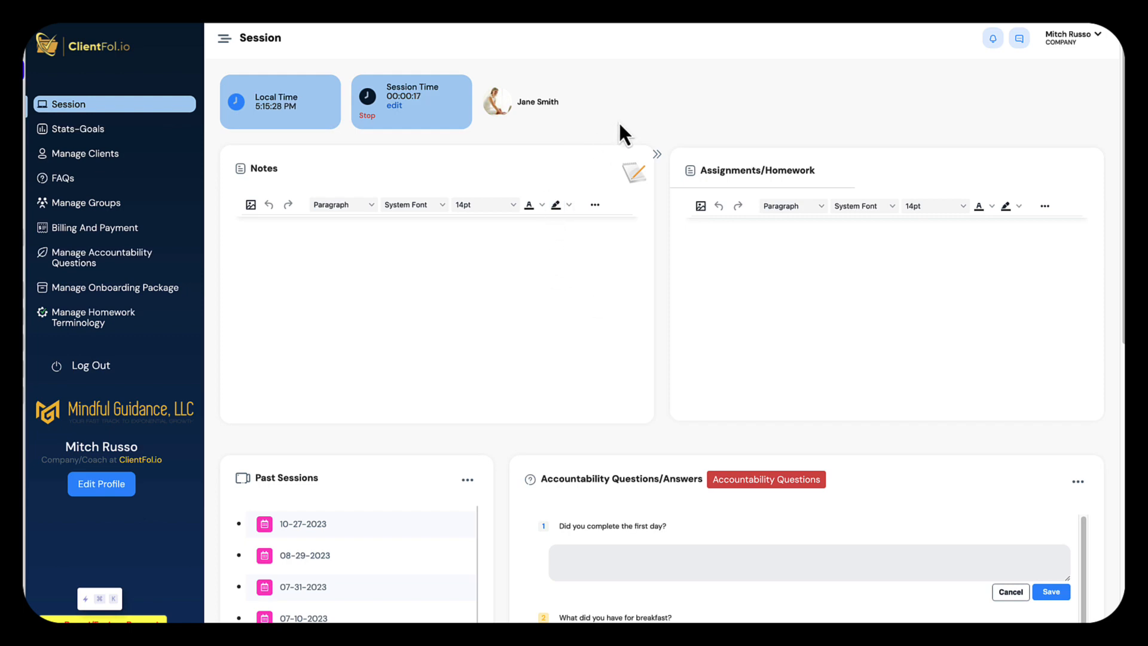
Step: Try out removing the opening lines and extra blank lines from the session's private notes, and cancel the edits
left_click(630, 173)
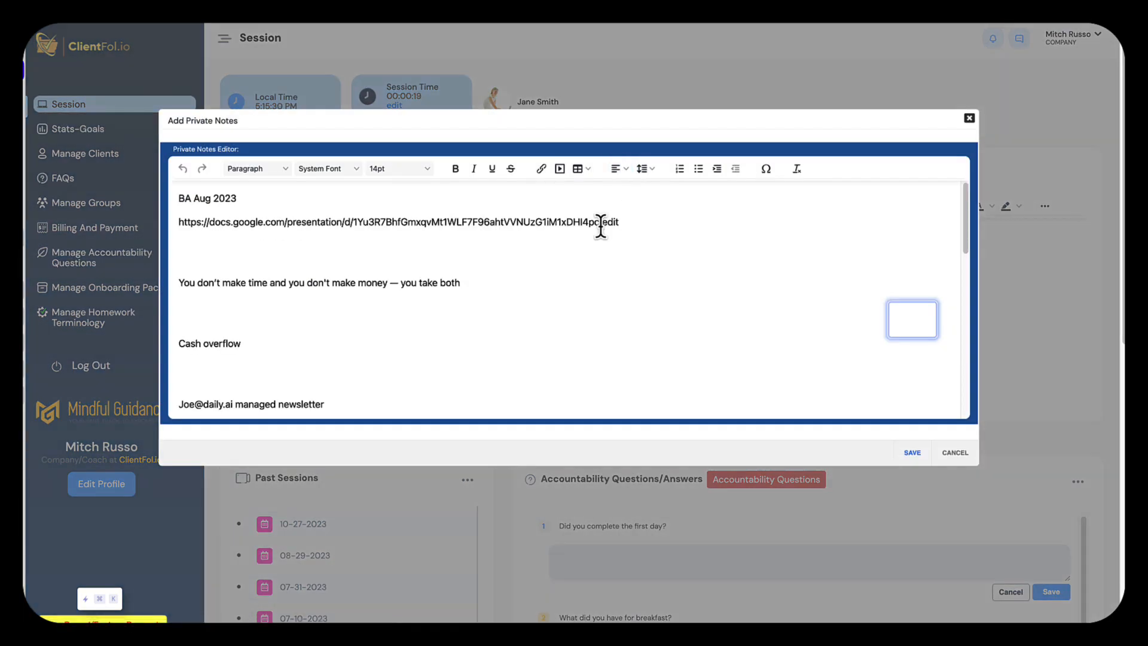
left_click_drag(186, 243, 174, 202)
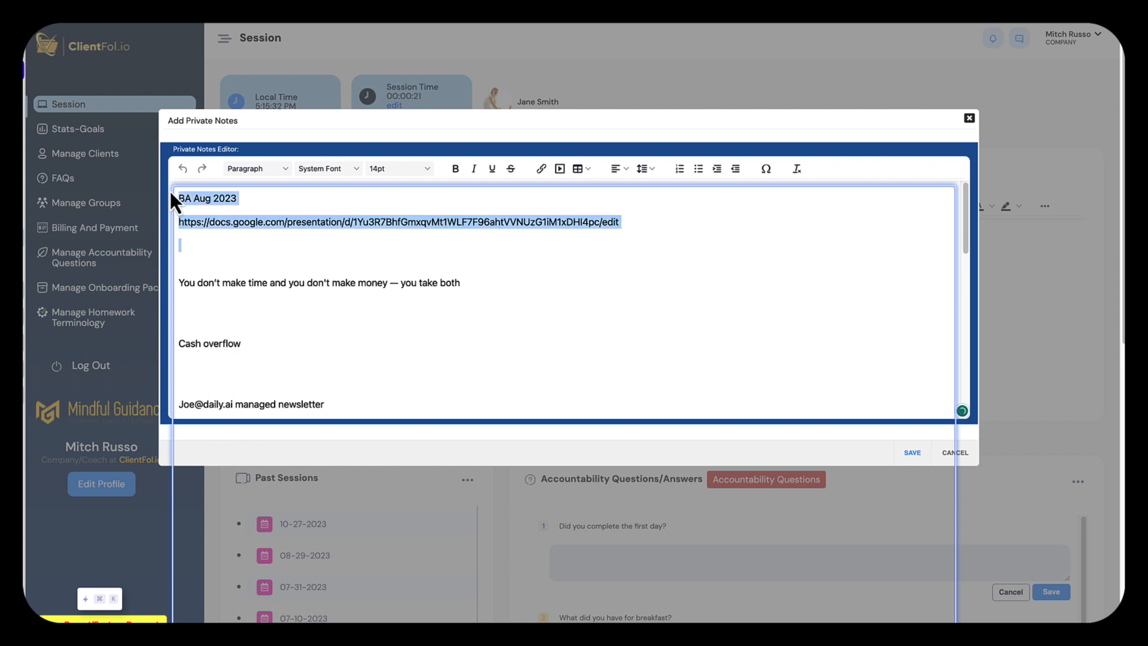
type("\\")
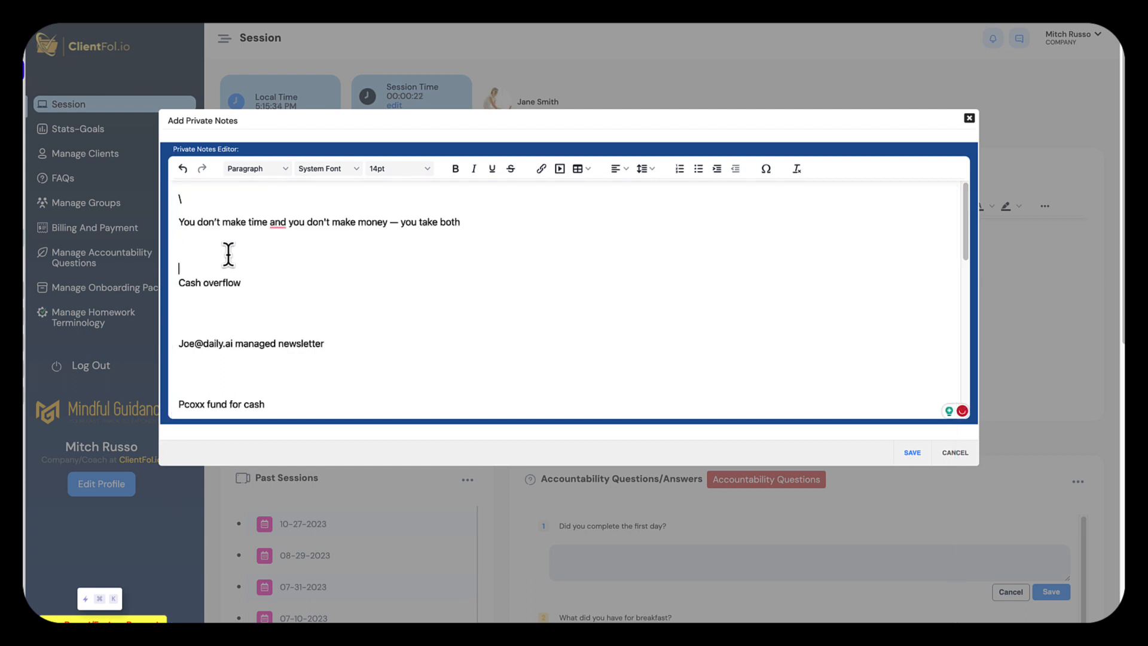
type("\\")
key("BackSpace")
key("BackSpace")
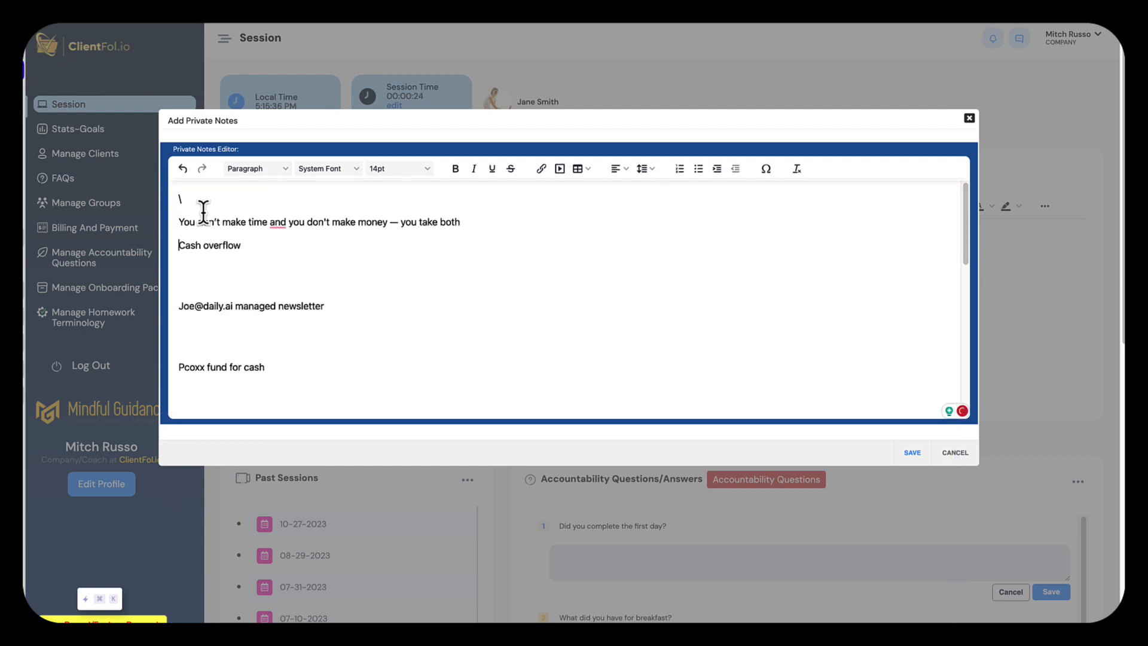
left_click(188, 199)
key("BackSpace")
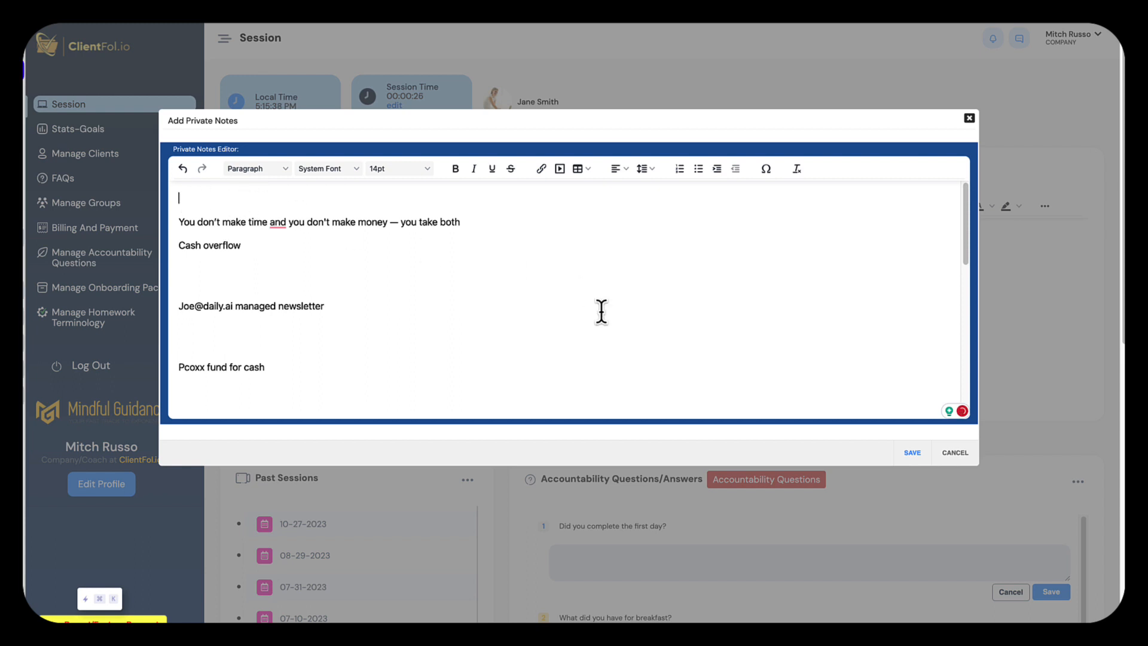
left_click(955, 456)
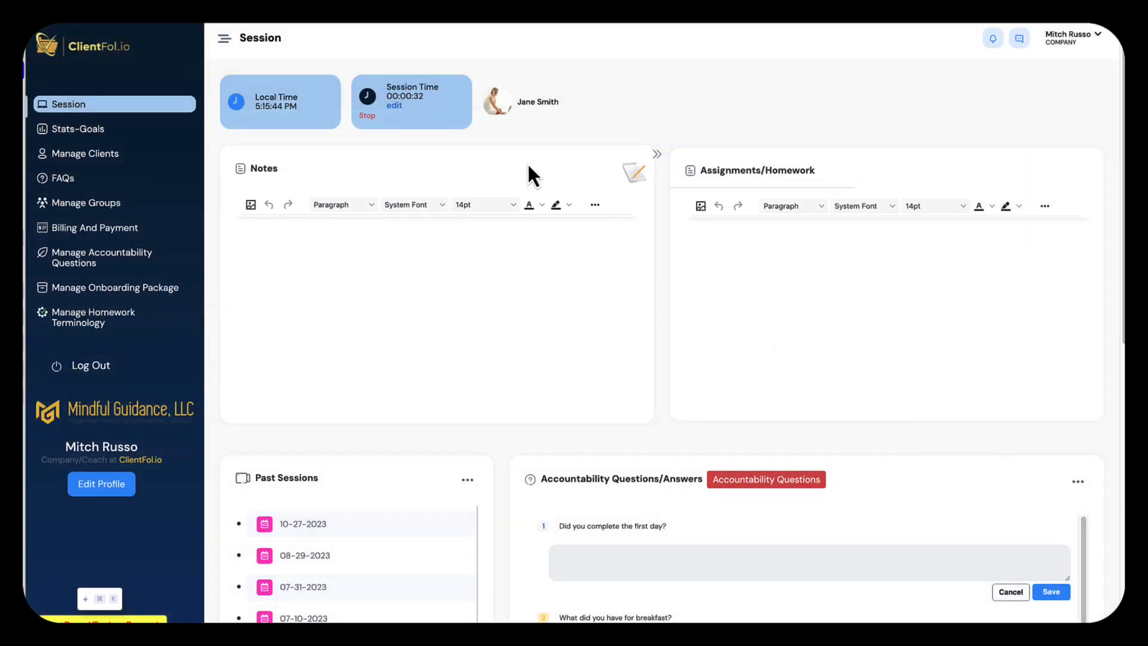
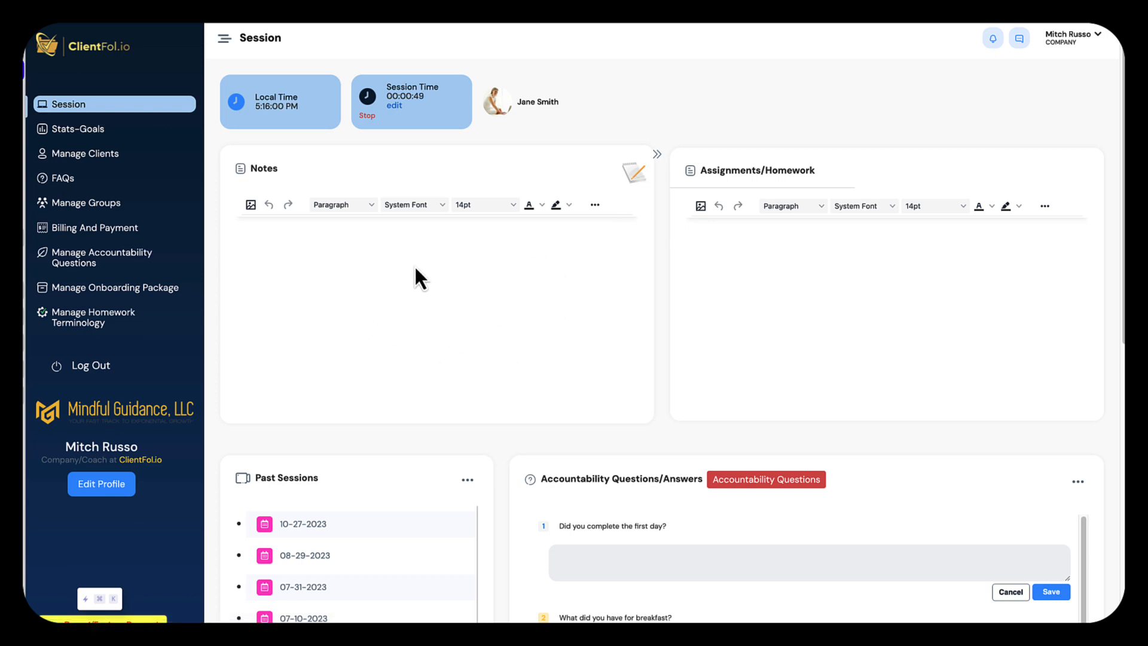
Step: View the additional formatting tools of the session's Notes editor, close them, and place the cursor in Assignments/Homework
left_click(595, 204)
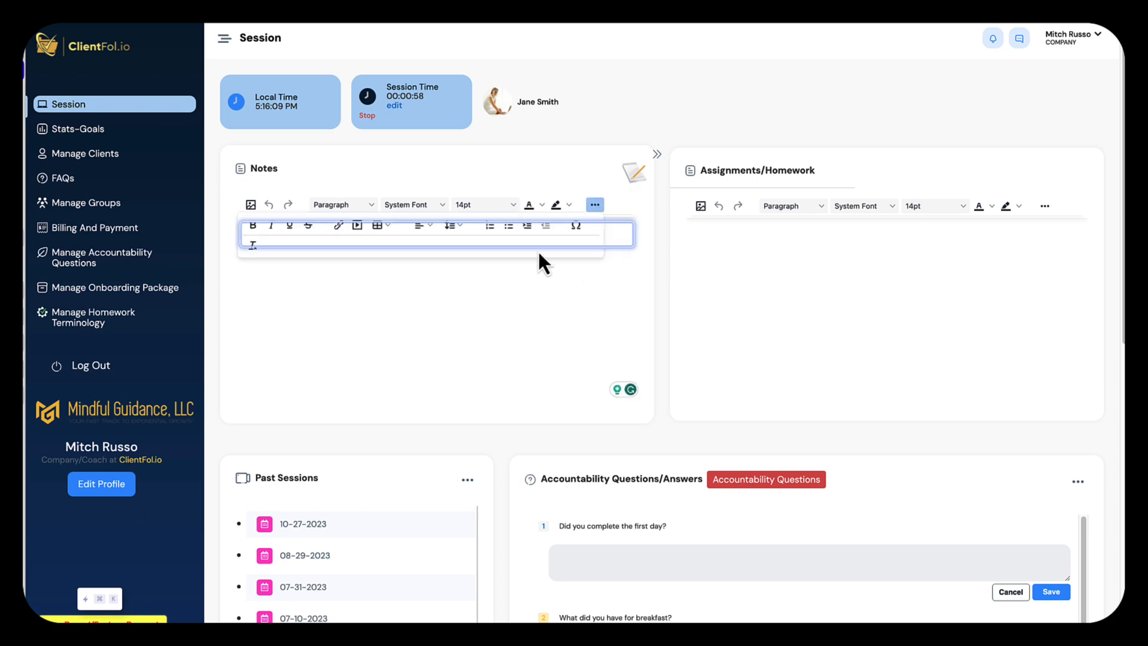
left_click(595, 204)
left_click(342, 249)
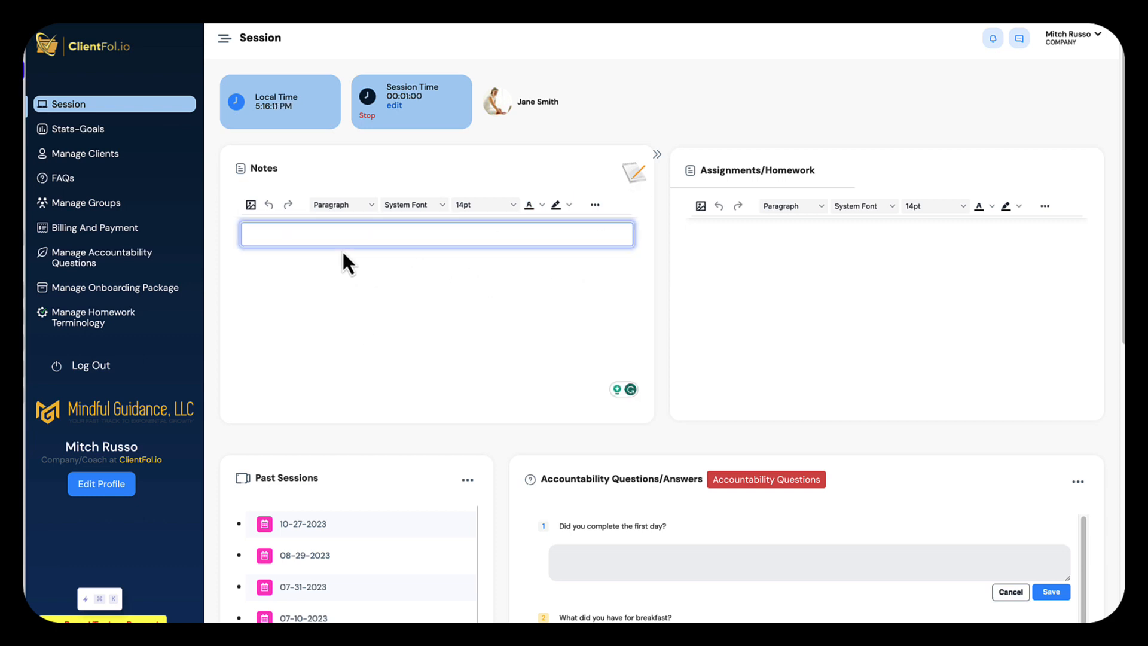
left_click(354, 278)
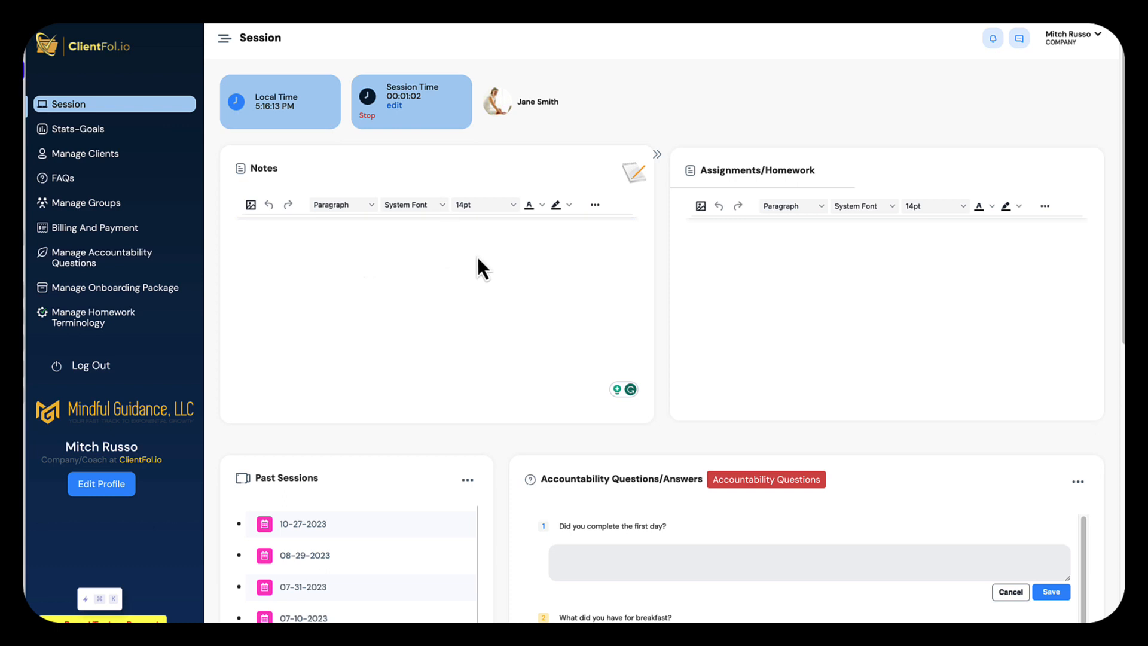
left_click(595, 204)
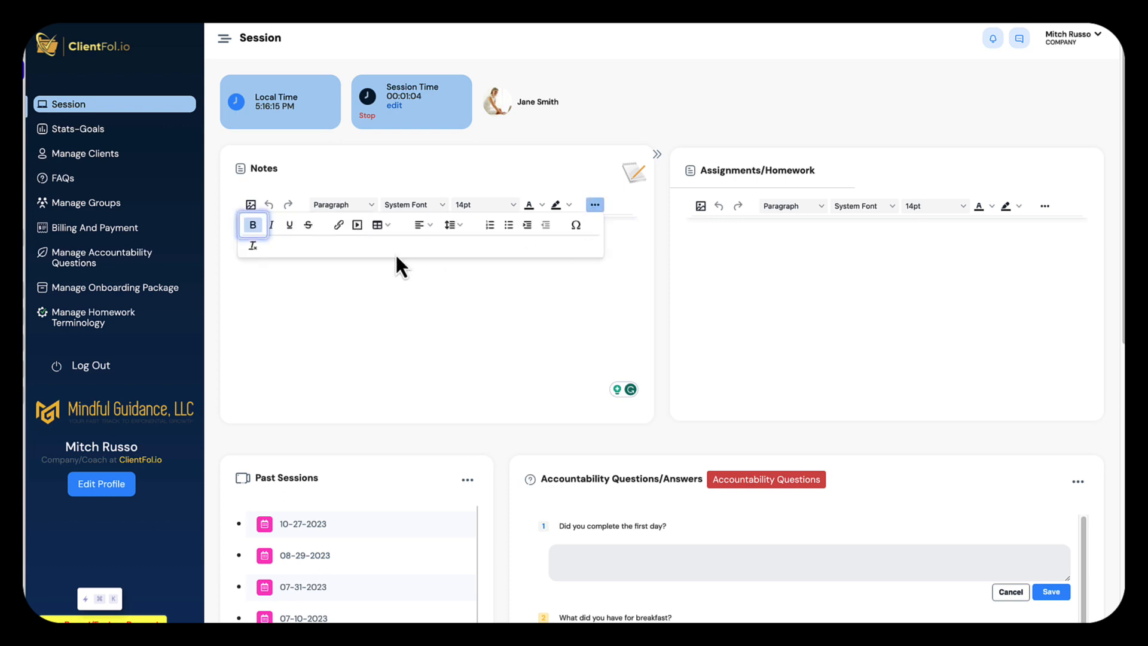
left_click(336, 315)
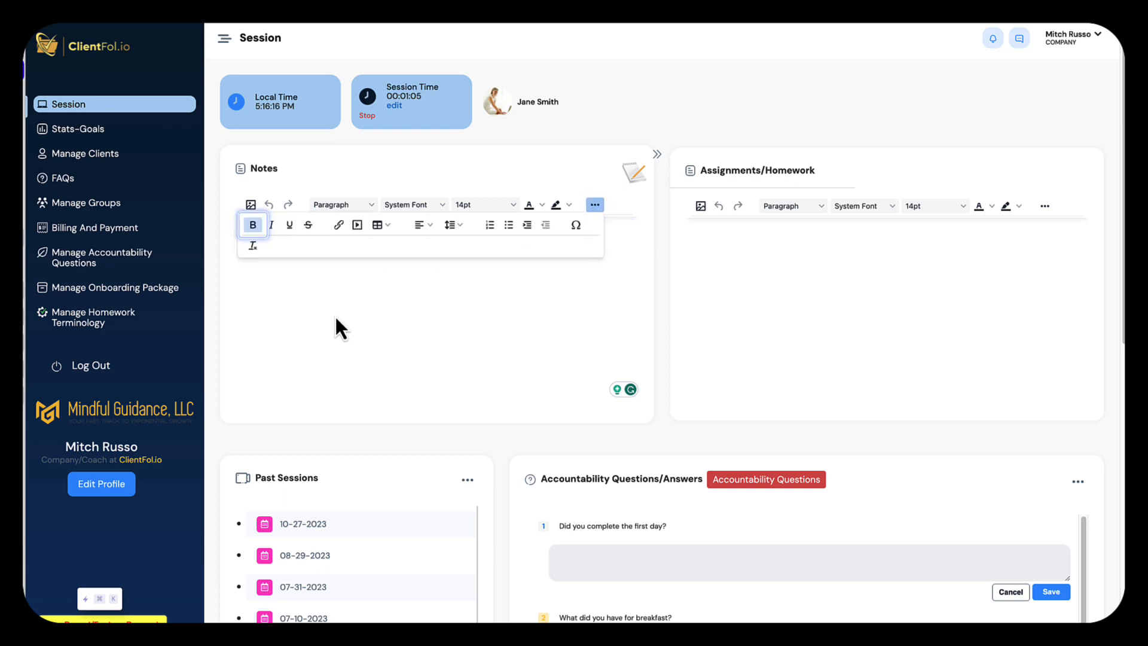
left_click(595, 207)
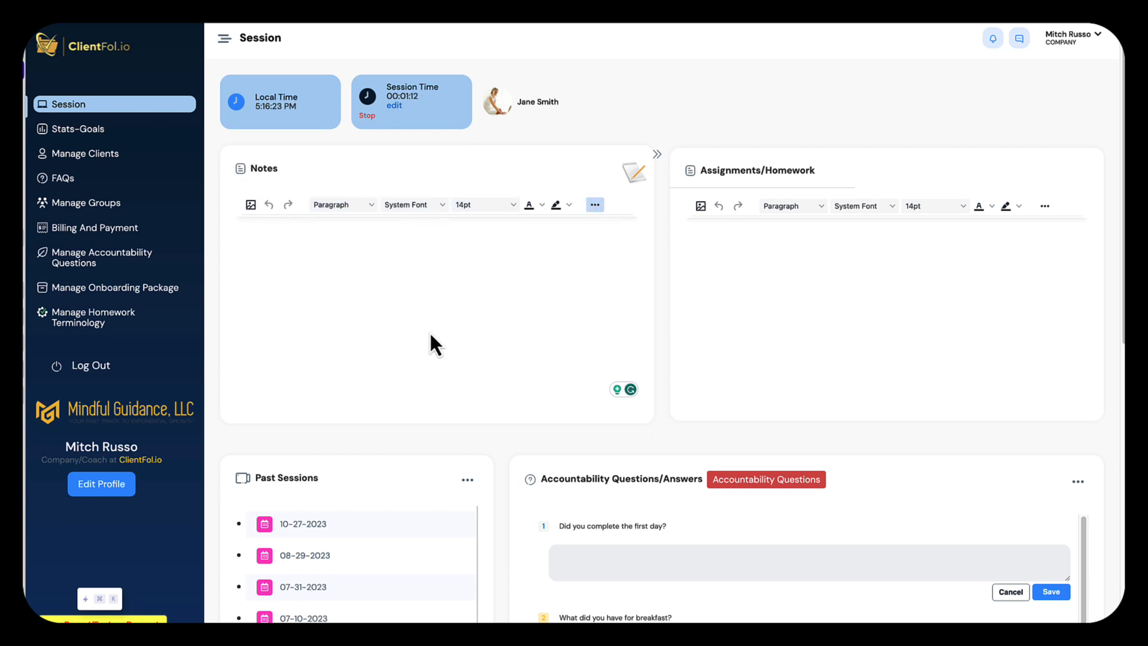
left_click(817, 291)
Step: Browse the client's Past Sessions list back to early 2022 and open the 02-11-2022 session
scroll(448, 328, "down", 3)
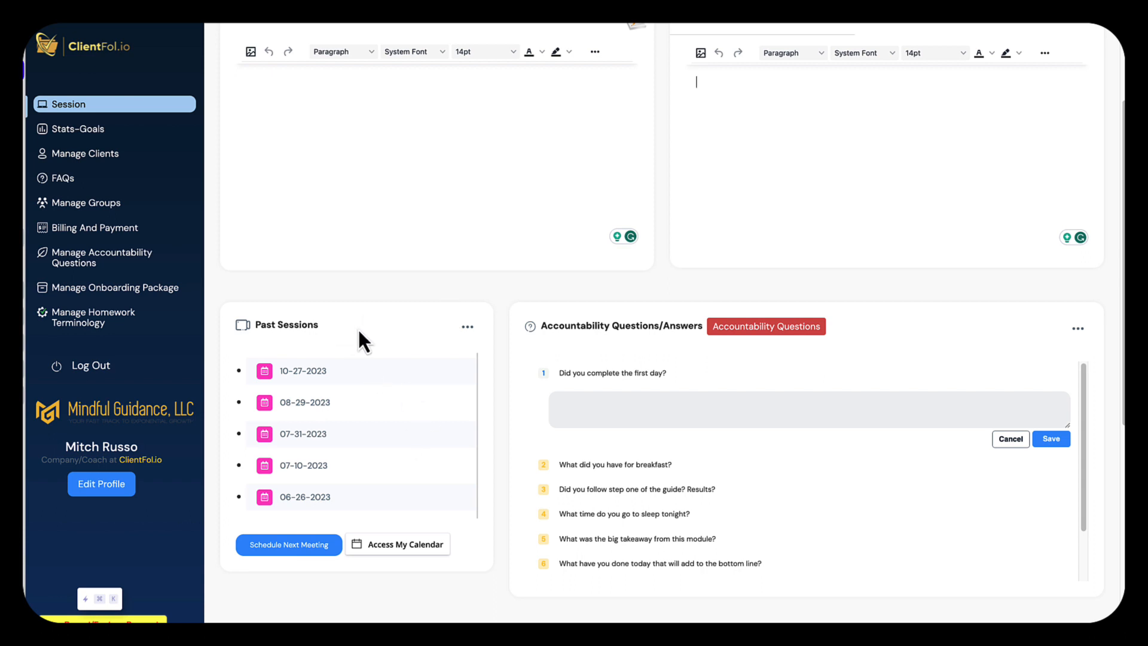
scroll(345, 424, "down", 10)
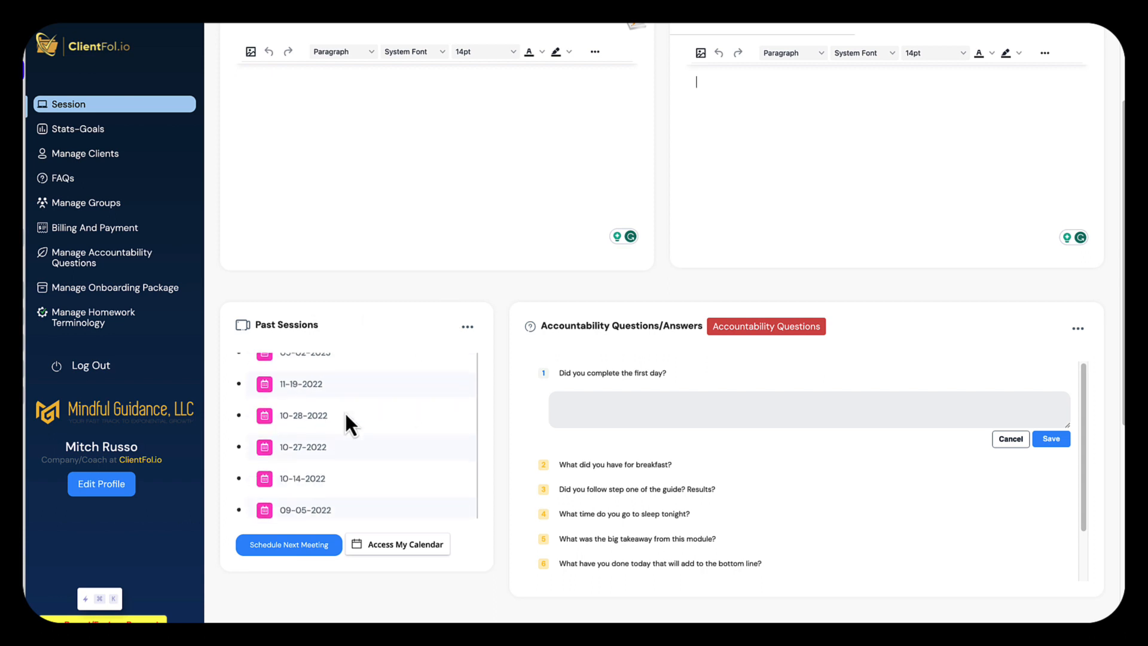
scroll(345, 415, "down", 5)
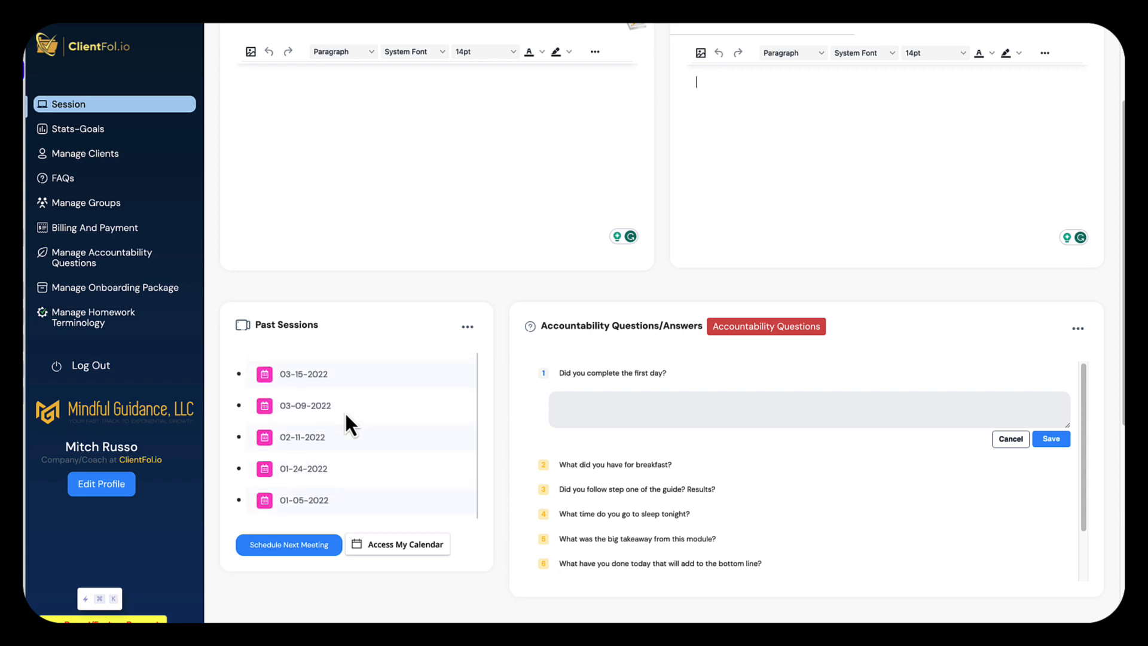
left_click(307, 428)
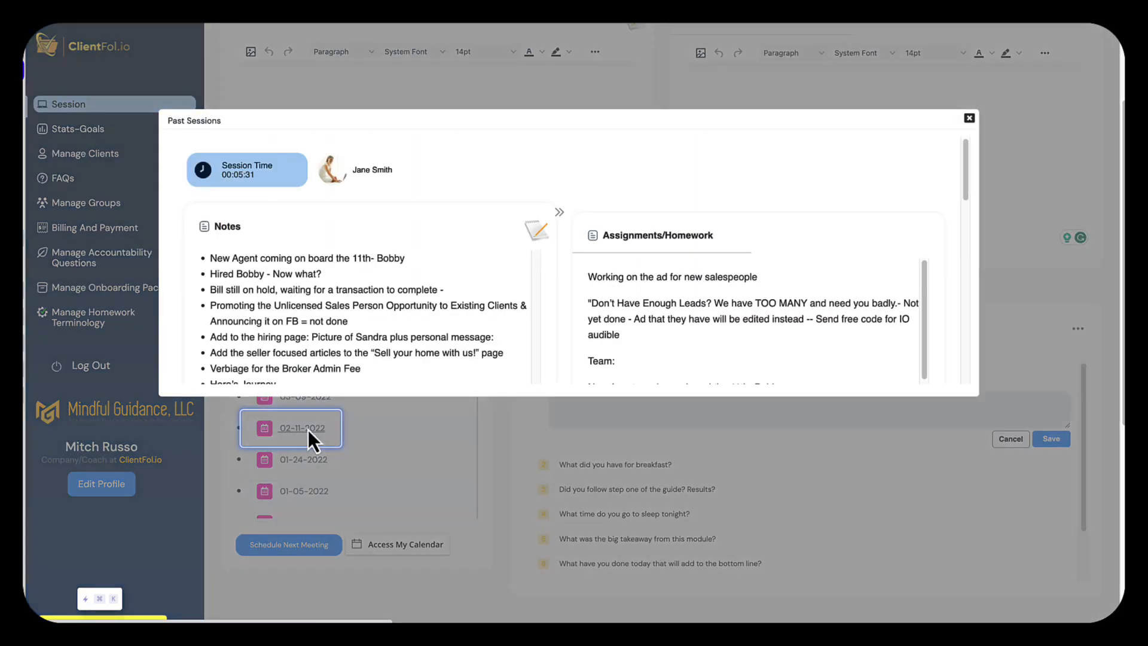
Step: Examine the opened past session's notes, homework, accountability section, recording link, sending options, and the edit or resend offer
scroll(447, 359, "down", 5)
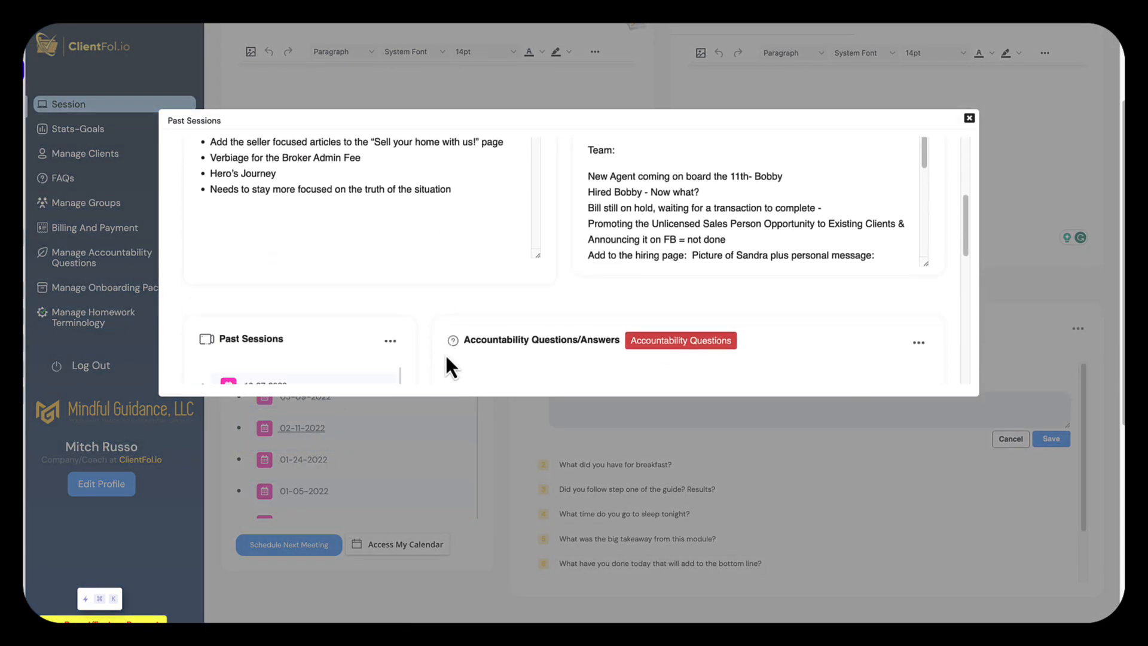
scroll(447, 359, "down", 4)
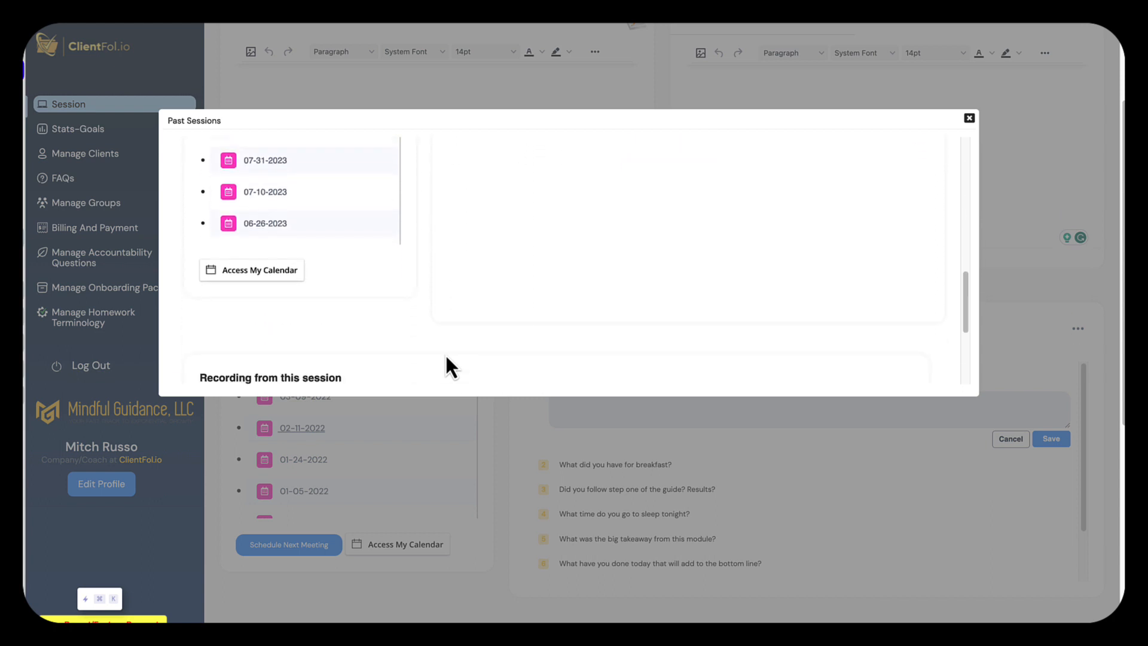
scroll(447, 358, "up", 2)
scroll(535, 251, "up", 2)
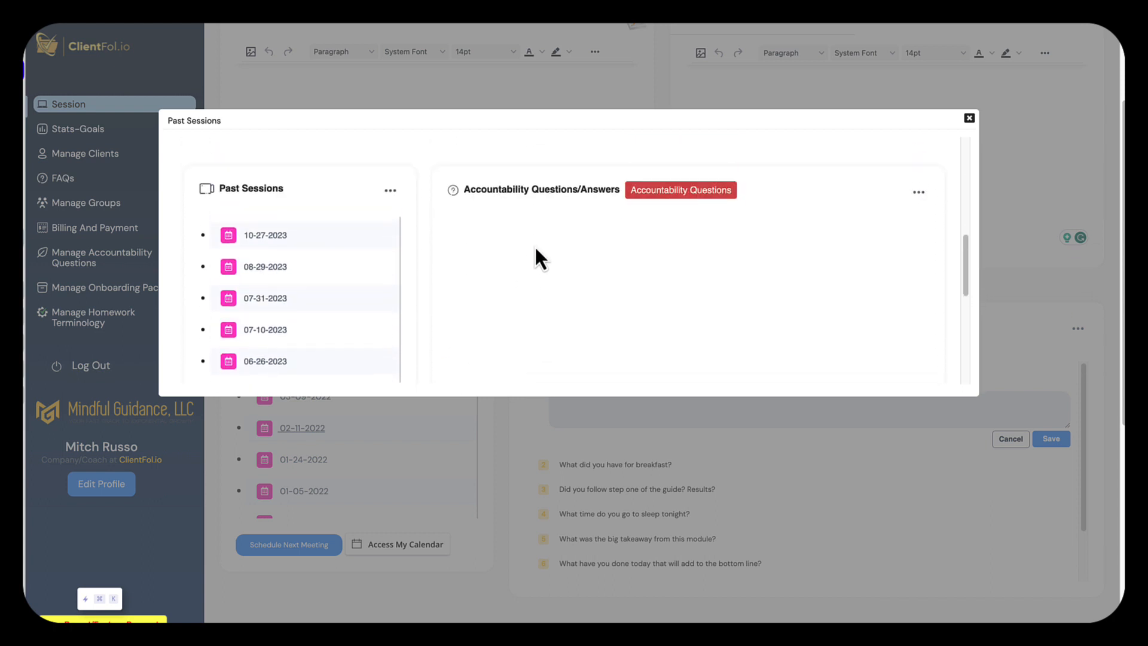
scroll(536, 251, "down", 5)
scroll(534, 245, "down", 4)
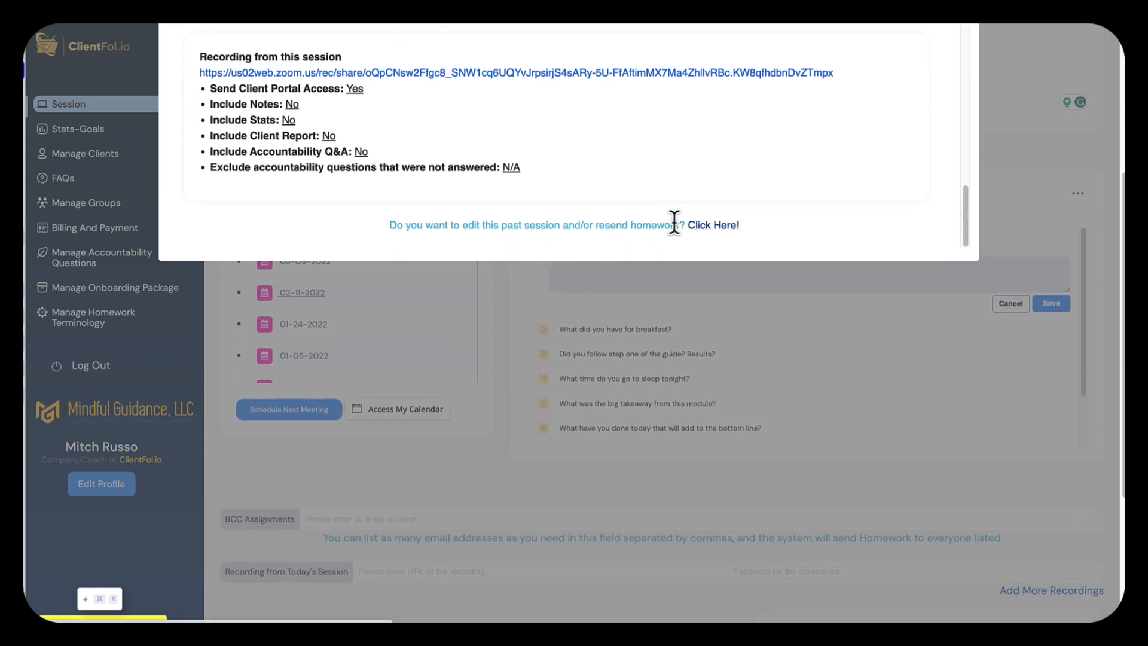
scroll(673, 226, "up", 3)
scroll(672, 228, "up", 5)
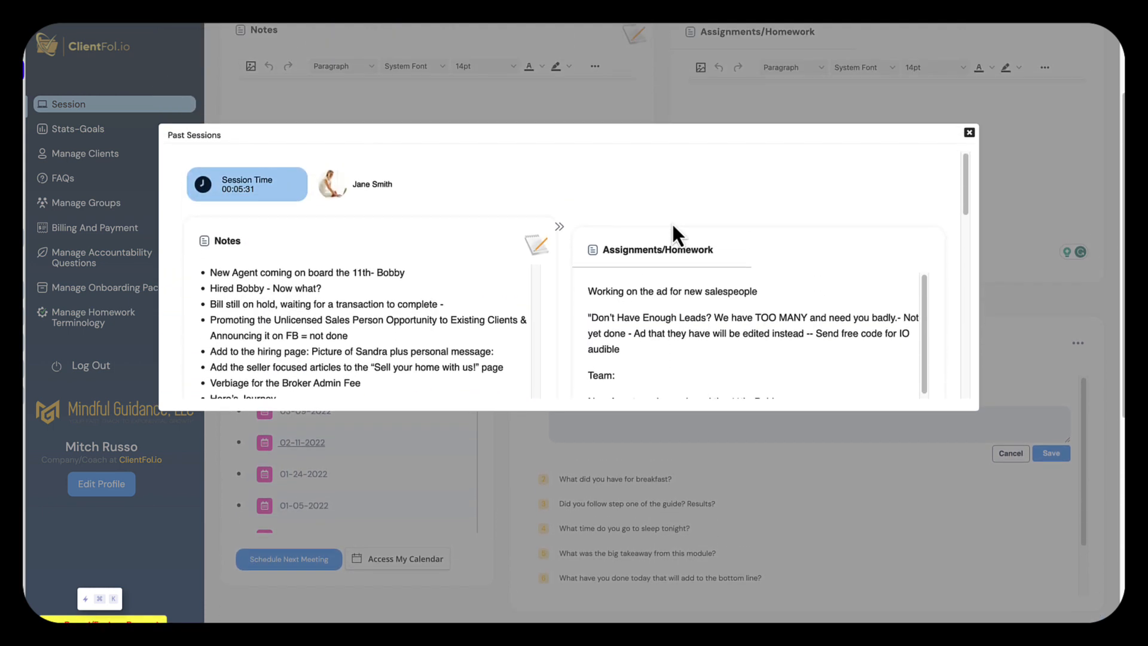
scroll(673, 226, "down", 10)
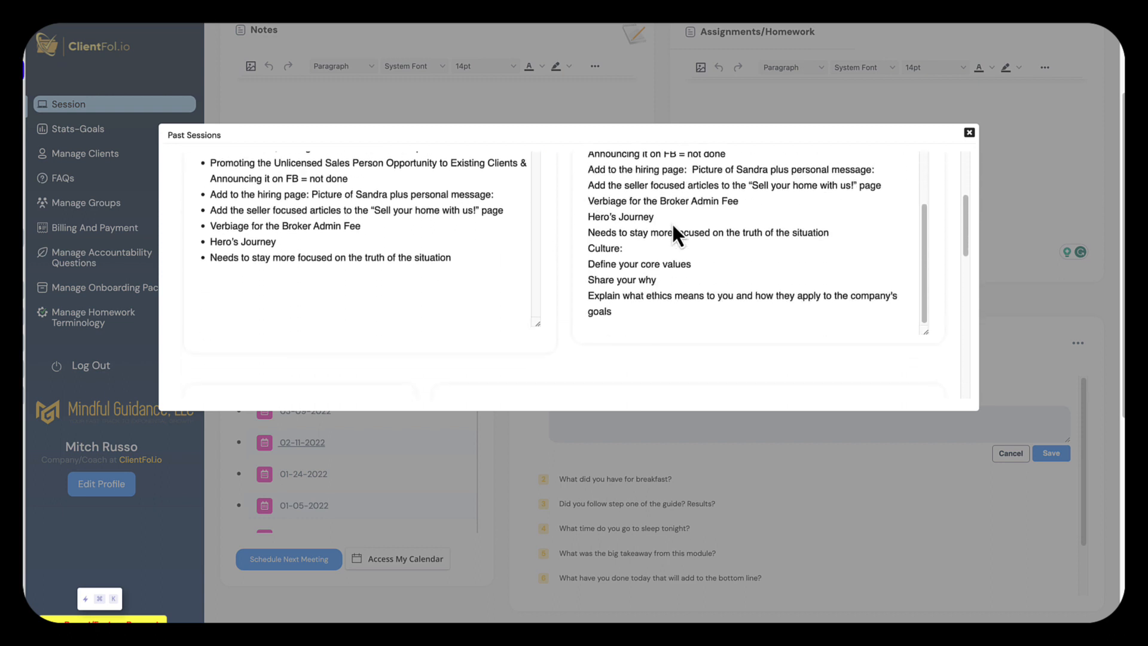
scroll(673, 227, "down", 5)
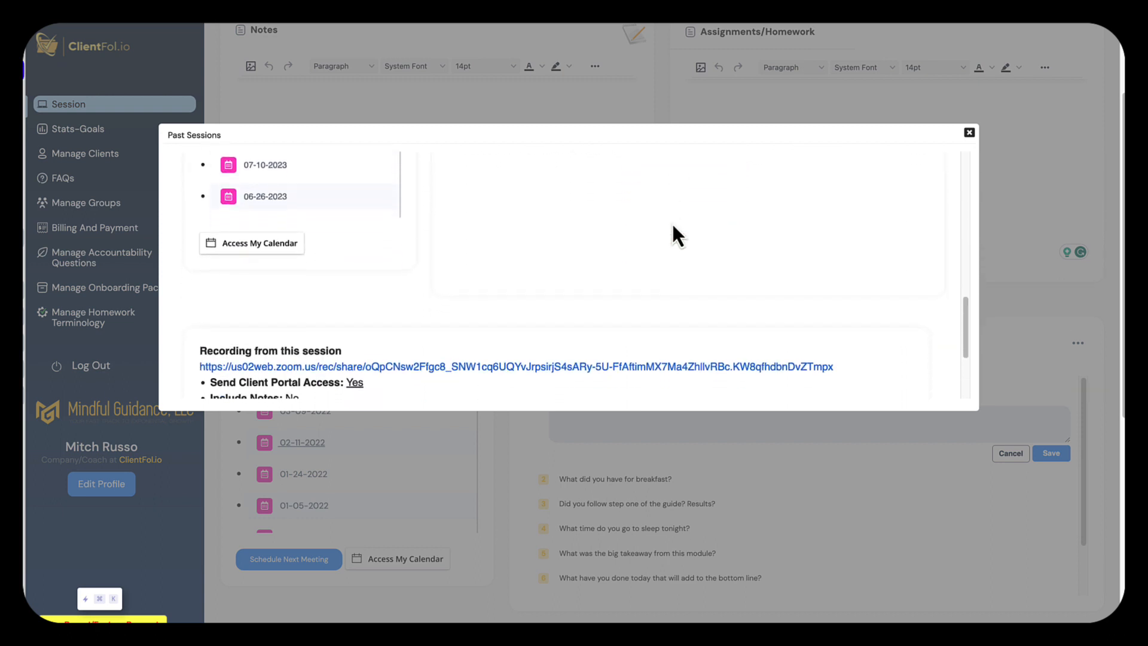
scroll(672, 222, "down", 3)
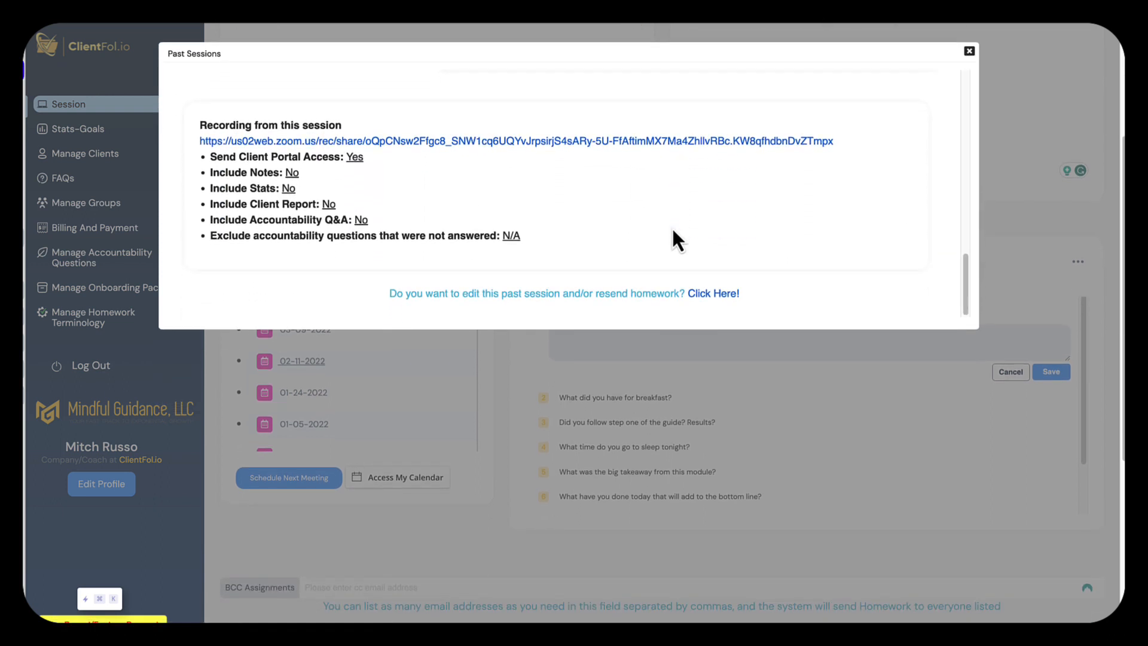
Step: Open the past session for editing and review its notes, homework, accountability questions, recording link and homework sending options
left_click(709, 293)
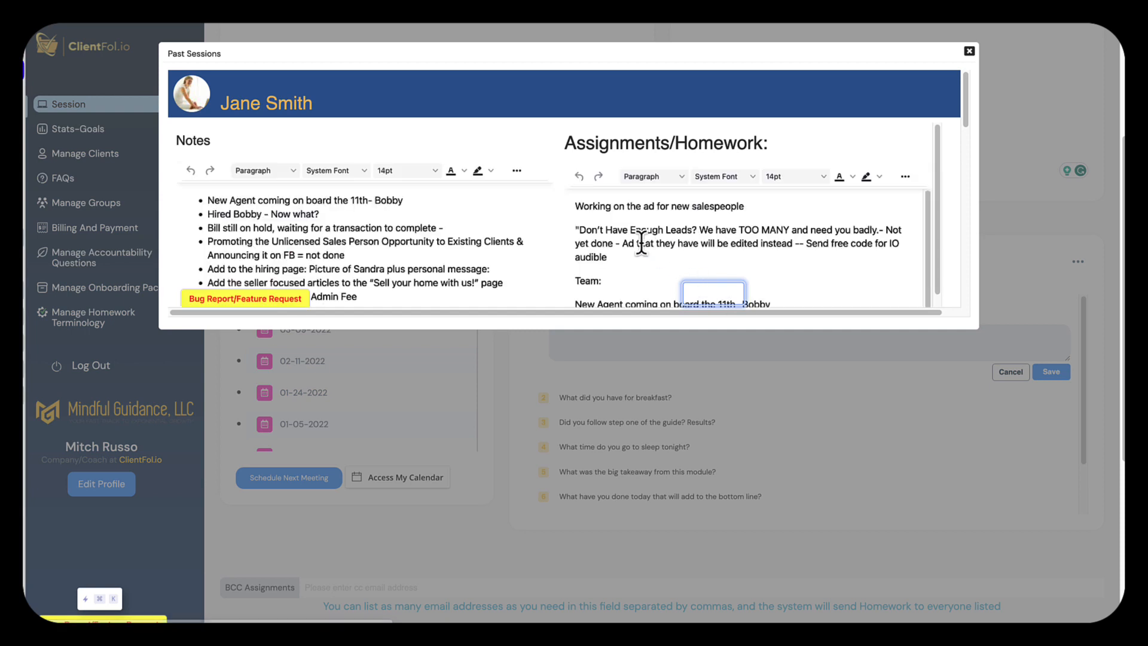
scroll(642, 239, "down", 3)
scroll(642, 241, "down", 8)
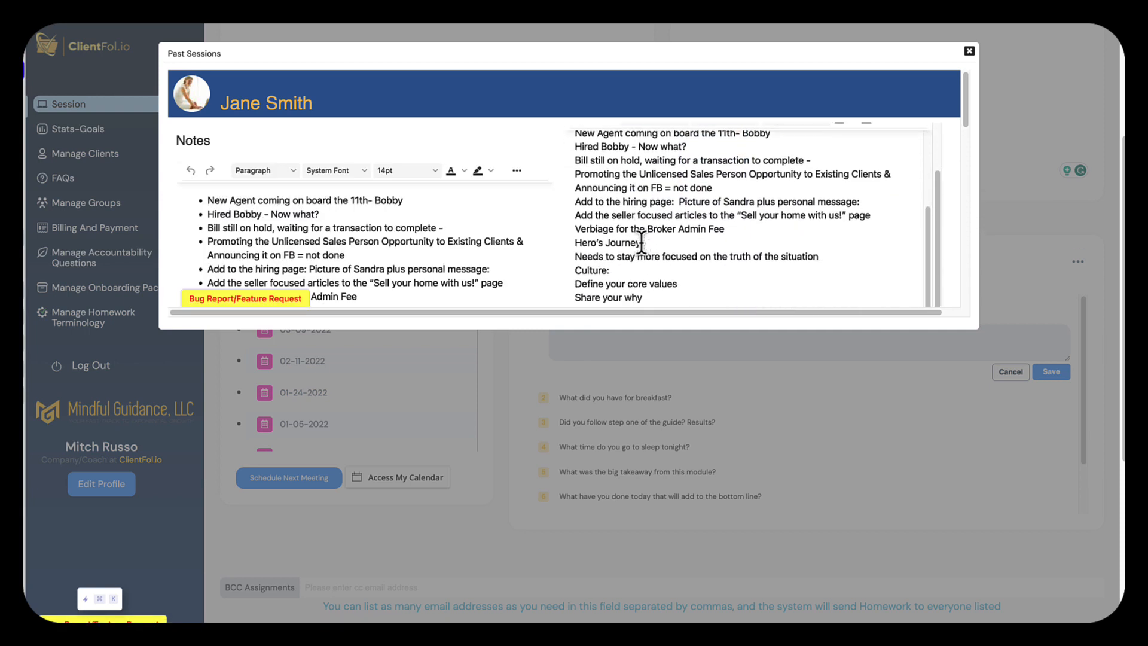
scroll(643, 247, "down", 5)
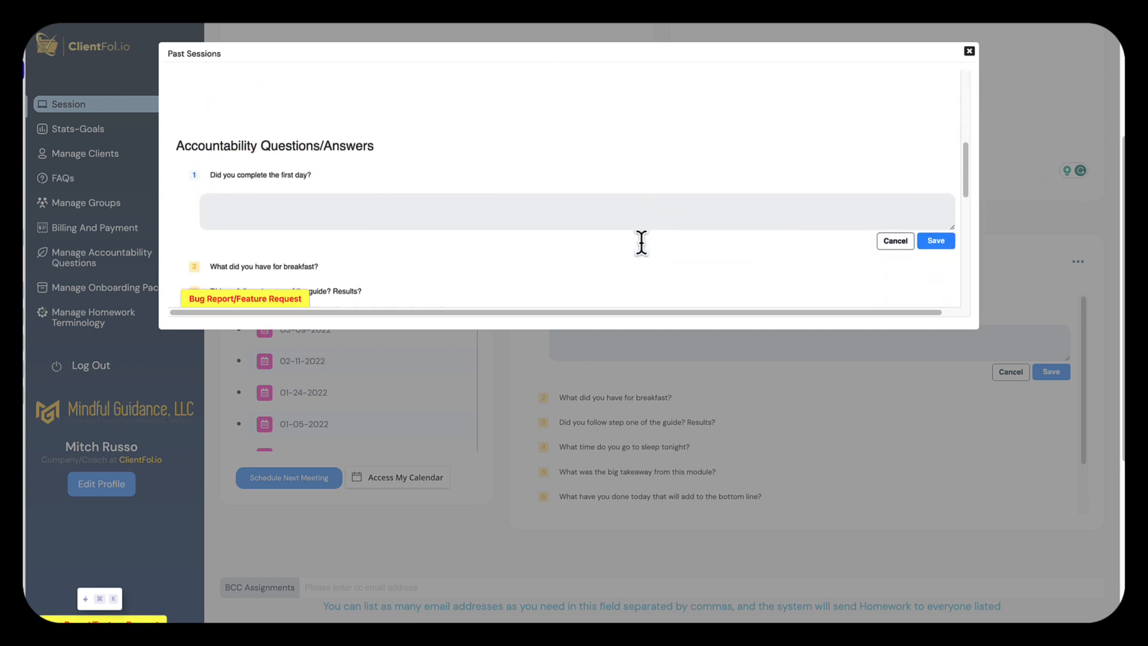
scroll(536, 213, "down", 10)
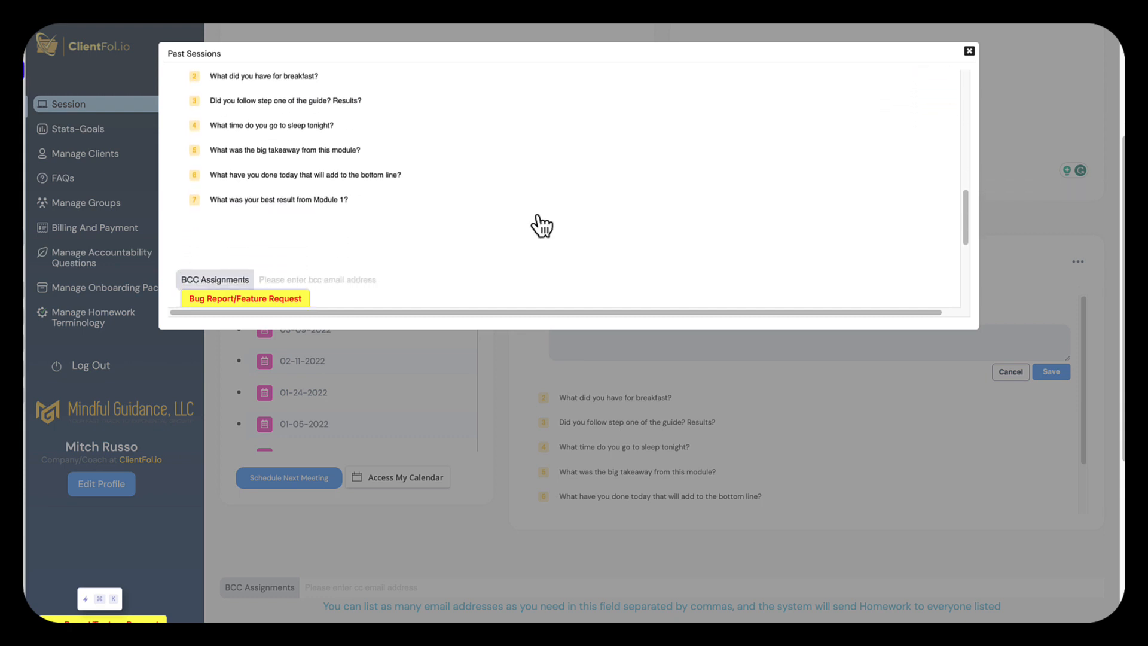
scroll(536, 214, "down", 10)
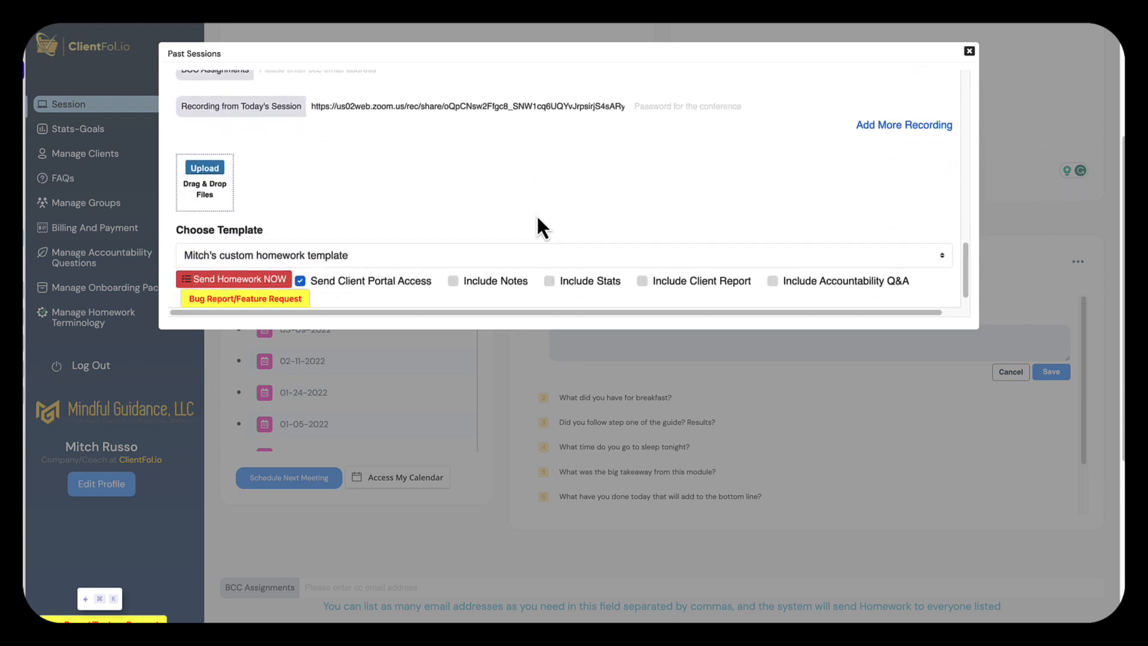
scroll(538, 222, "down", 1)
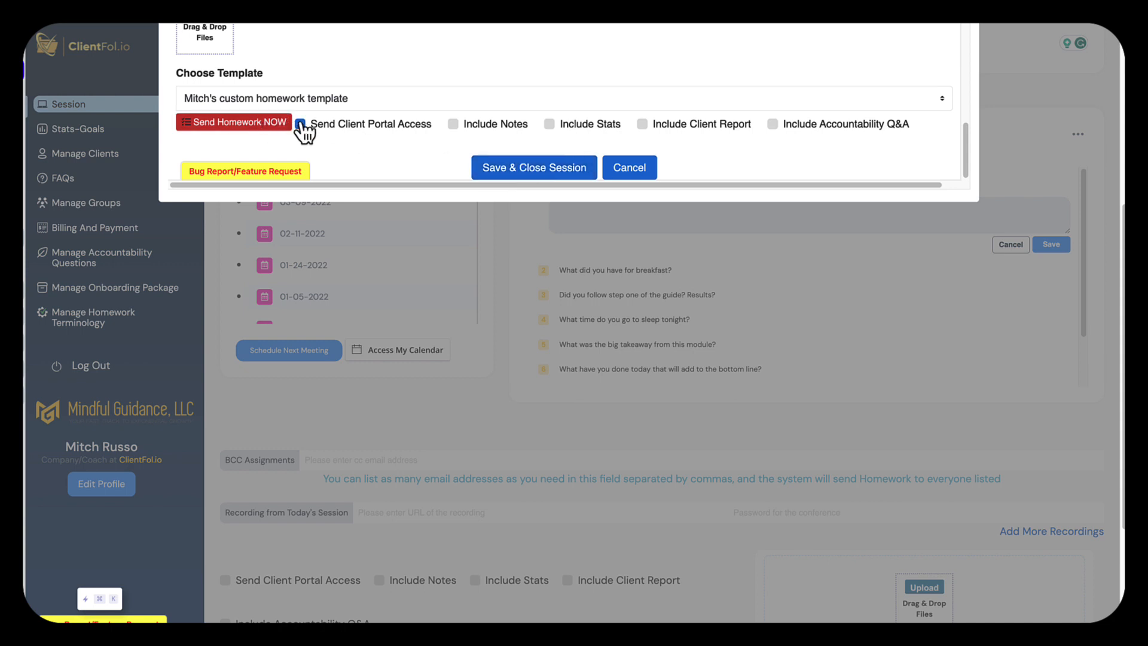
Step: Include notes, stats, client report and accountability Q&A in the past session's homework, then save and close that session
left_click(453, 124)
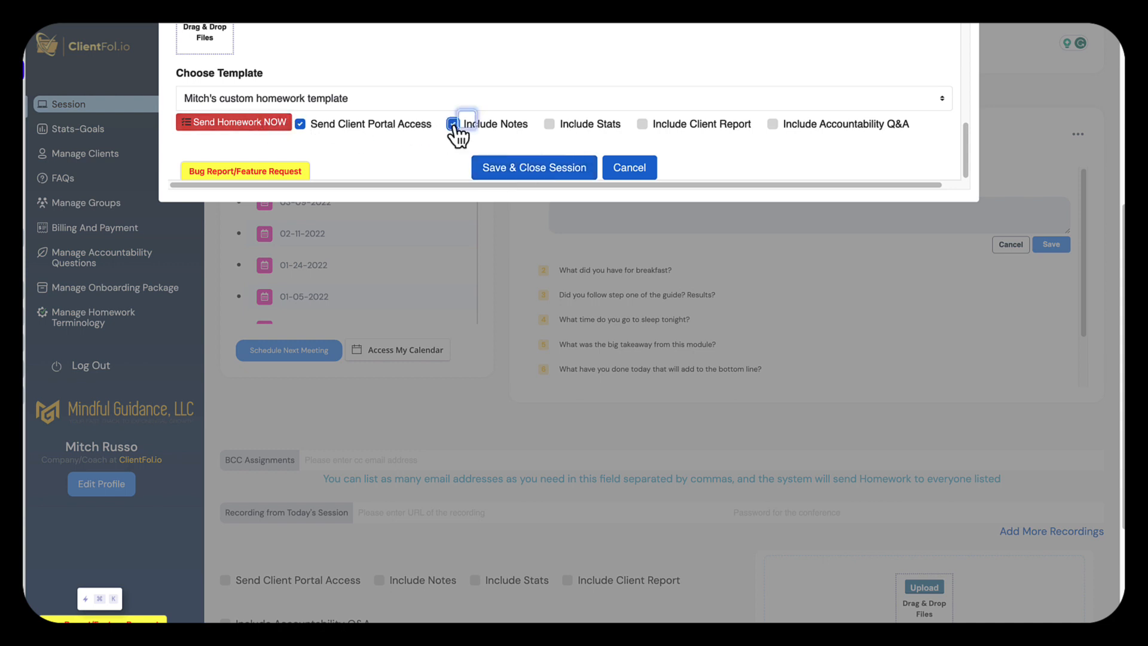
left_click(548, 124)
left_click(643, 123)
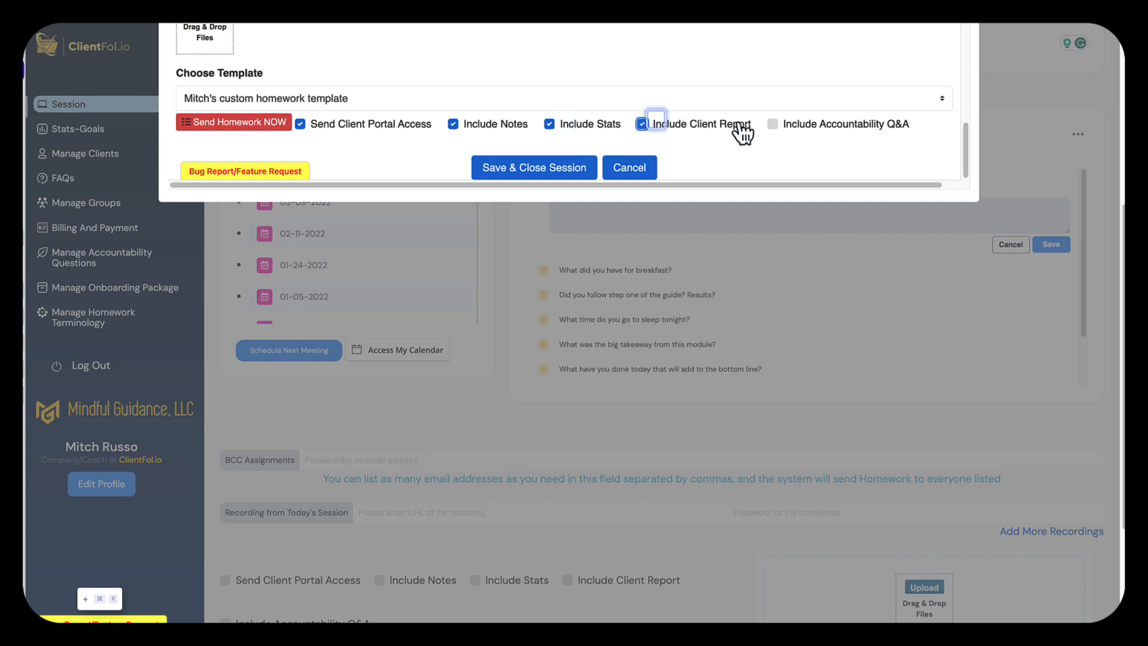
left_click(774, 126)
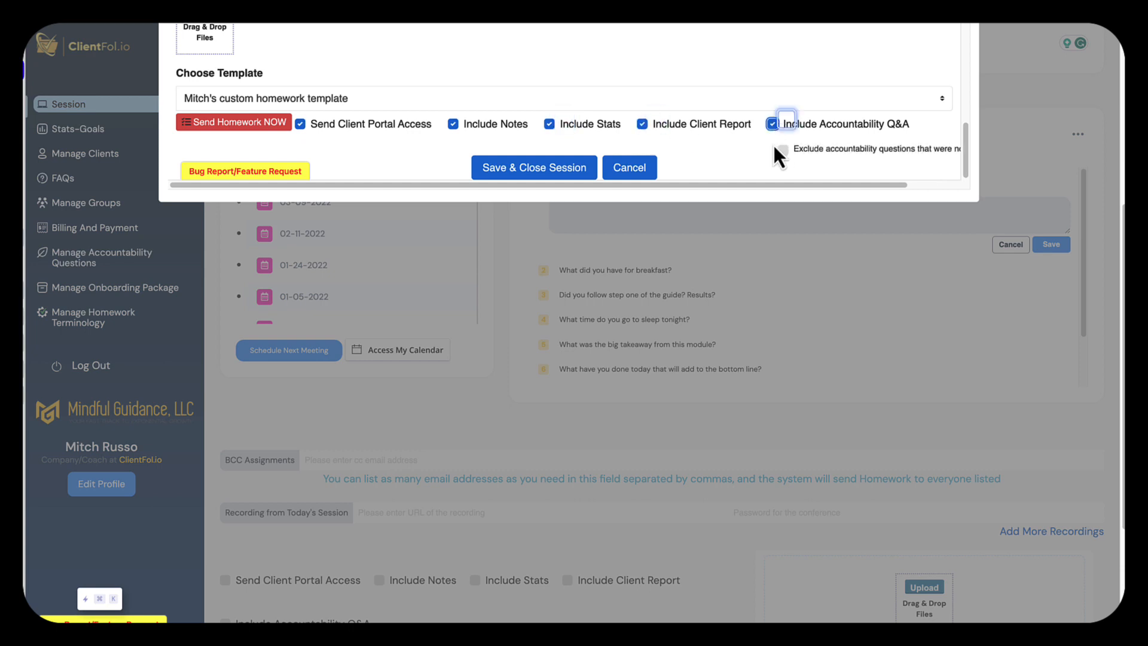
left_click(509, 169)
scroll(654, 144, "up", 5)
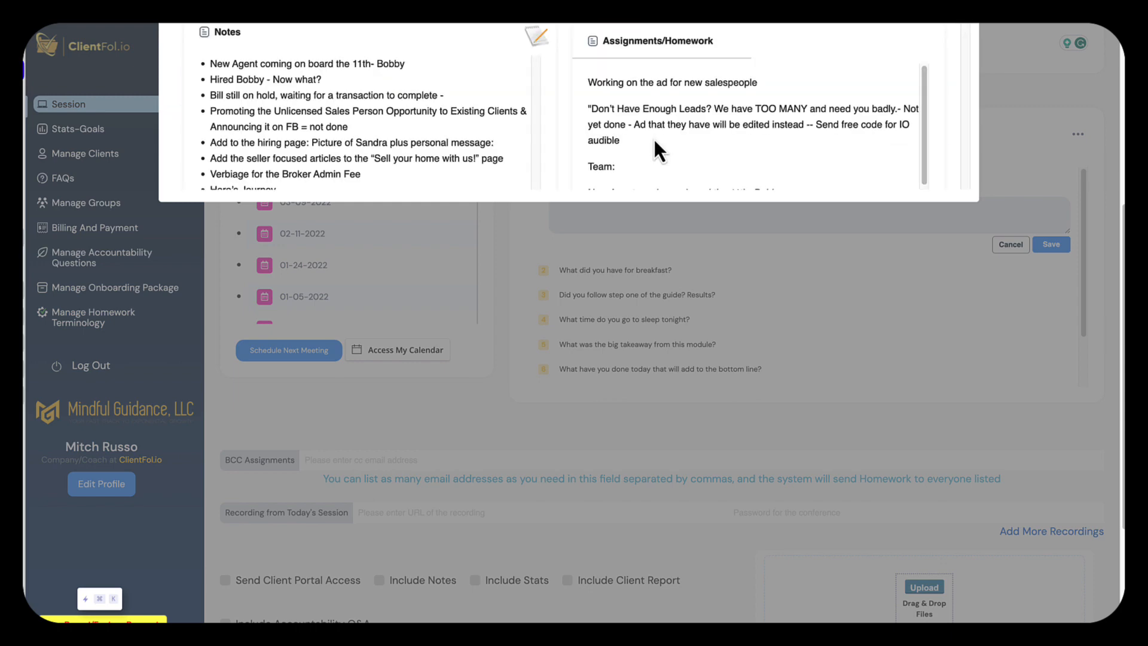
scroll(697, 213, "up", 5)
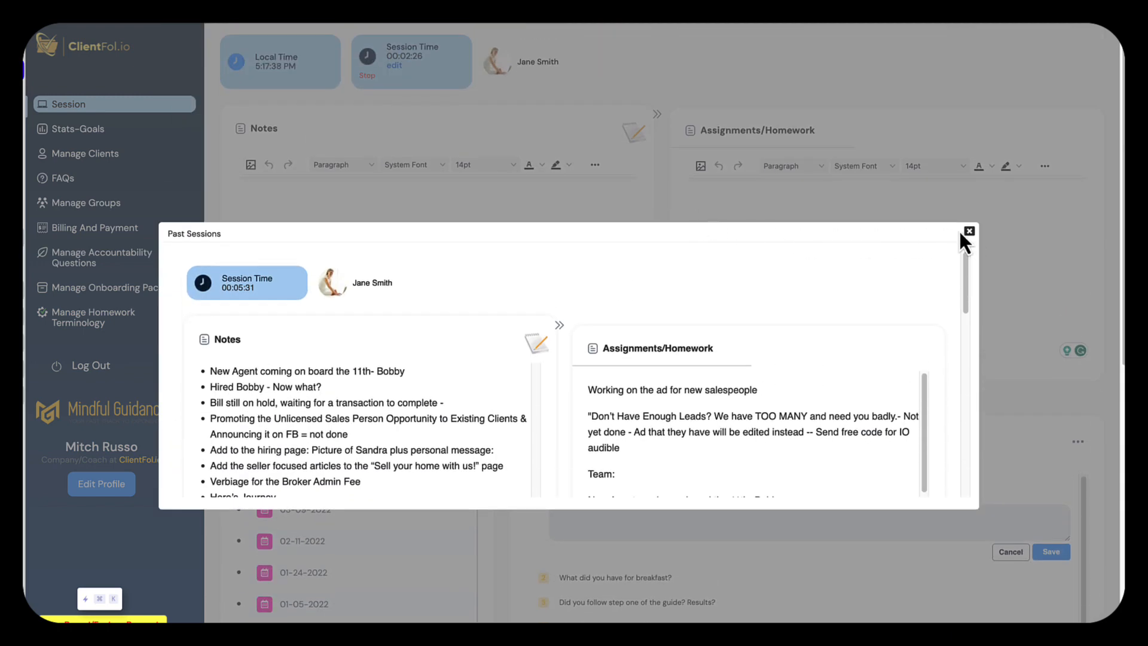
left_click(968, 232)
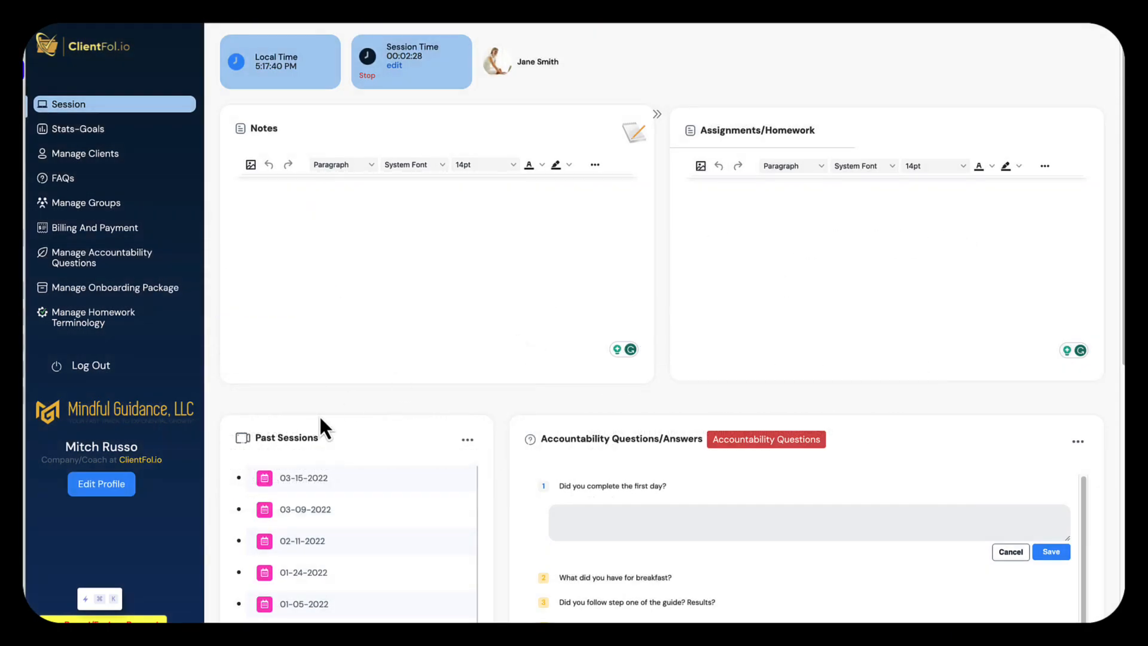
Step: Swap the breakfast and sleep-time accountability questions for the ones about making a new video and establishing trust in a new hire
scroll(321, 419, "down", 6)
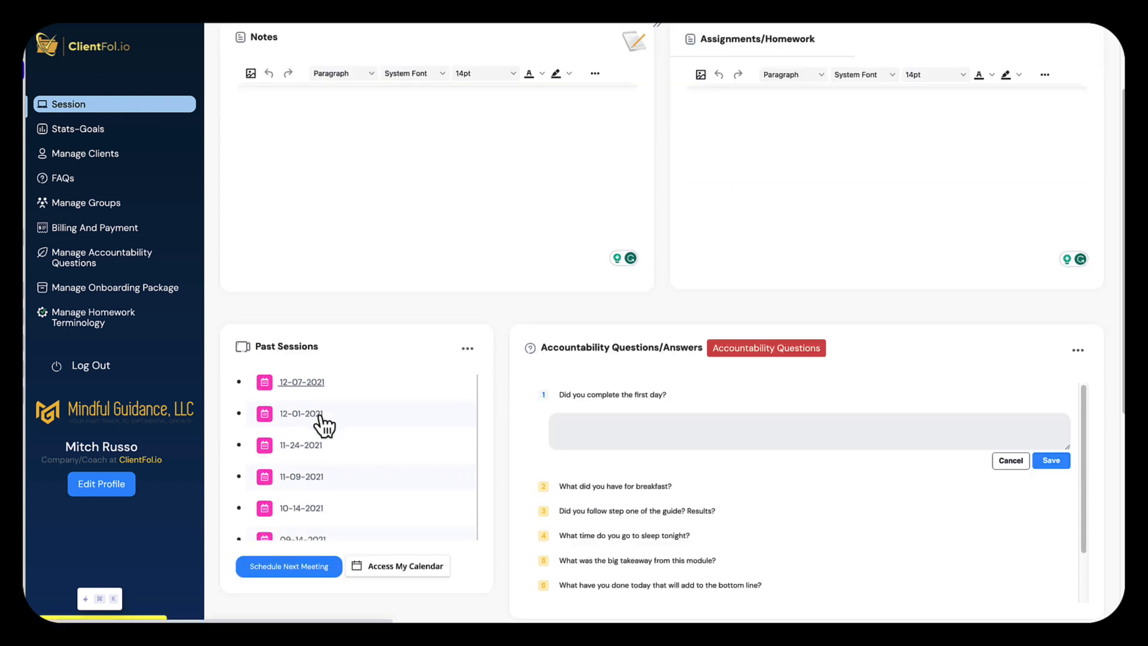
scroll(525, 391, "down", 1)
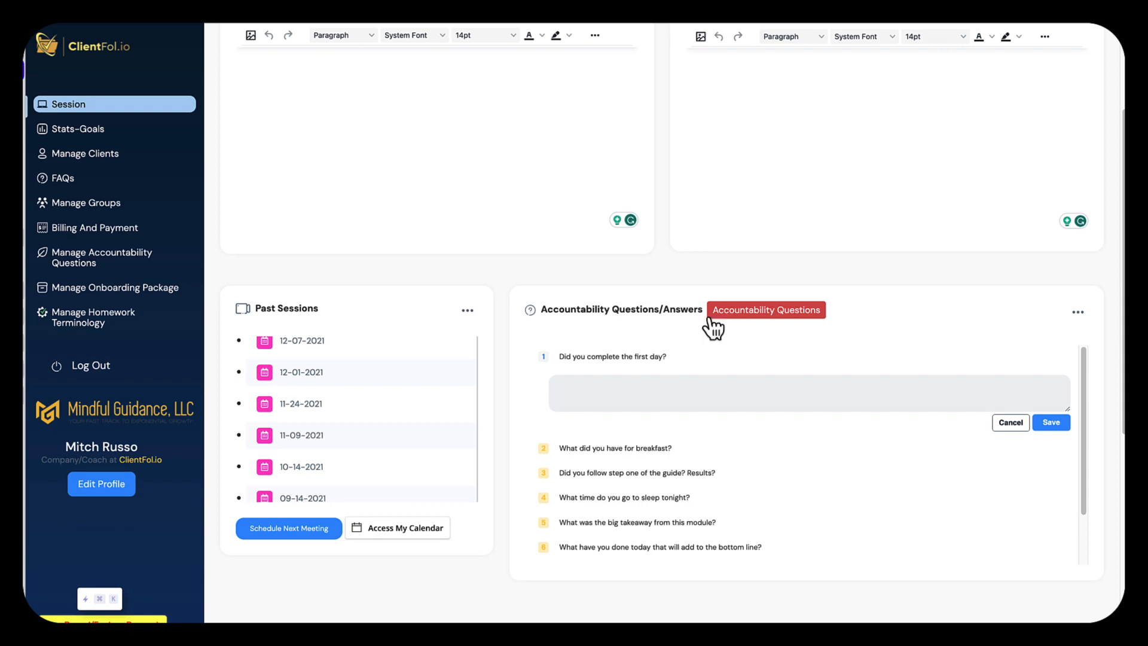
left_click(757, 310)
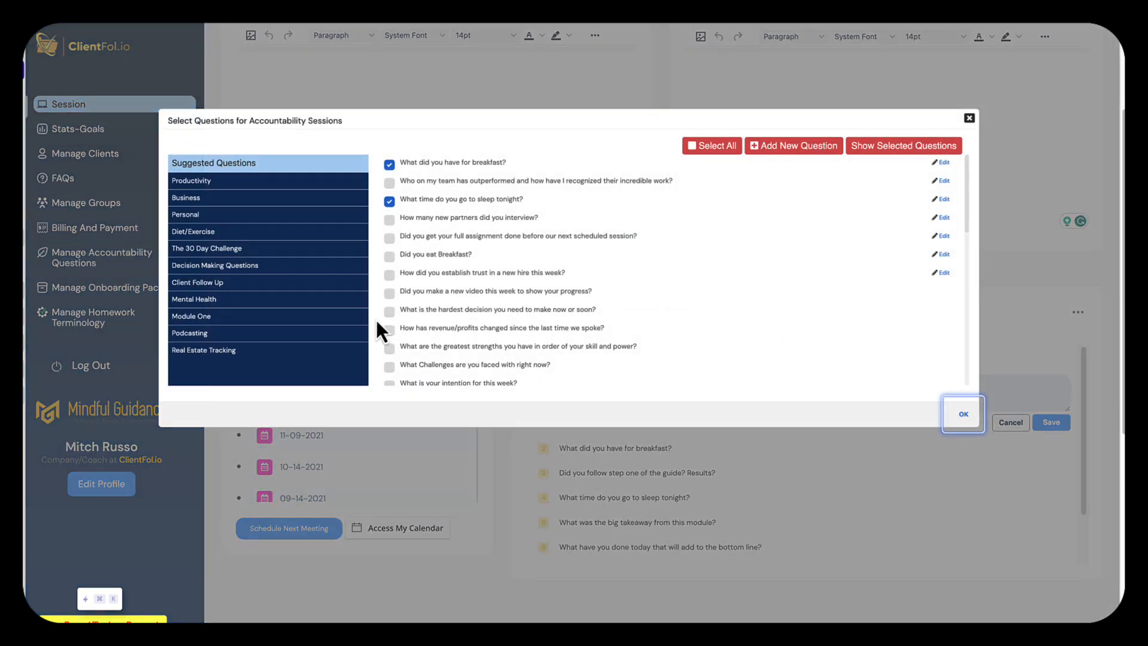
left_click(391, 291)
left_click(389, 275)
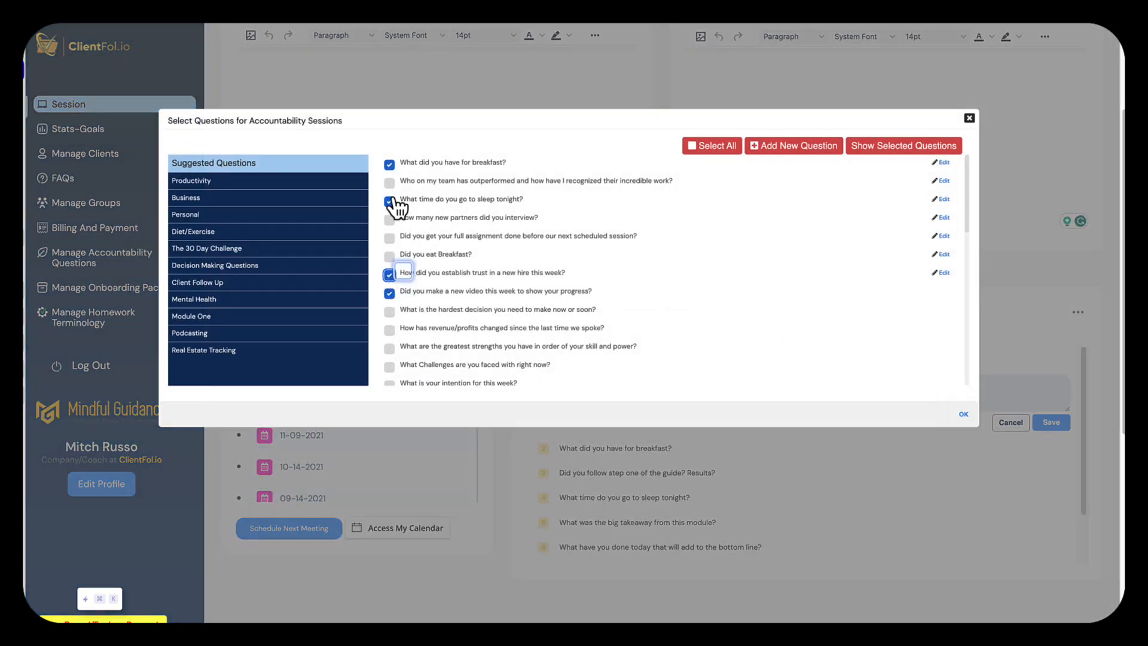
left_click(389, 201)
left_click(390, 165)
left_click(963, 414)
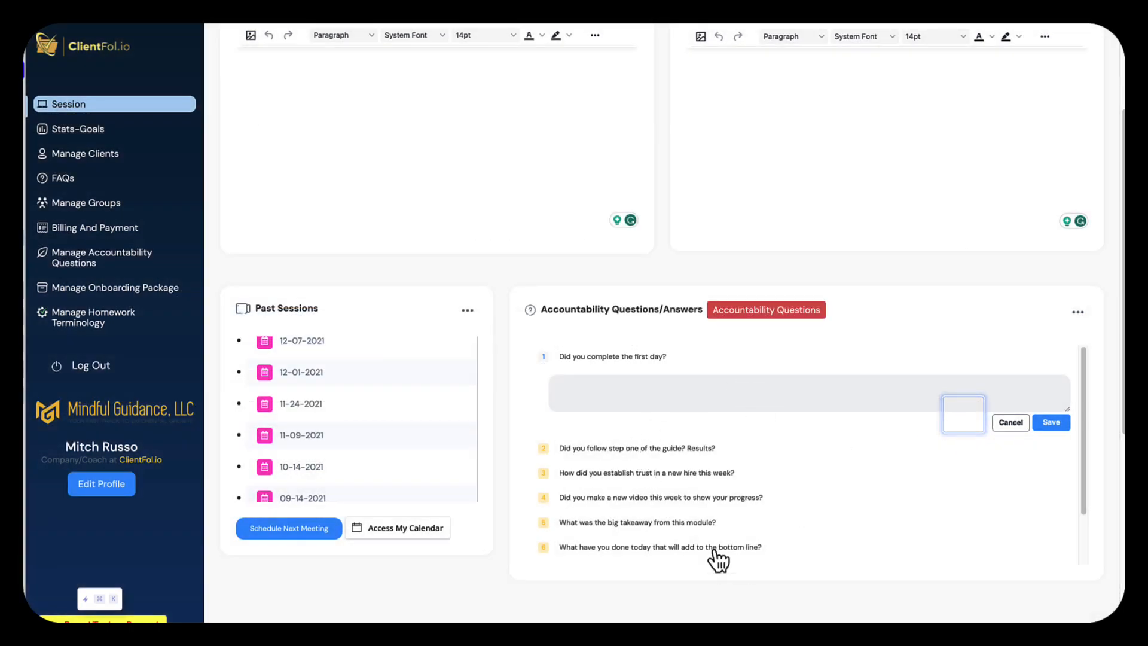
scroll(764, 475, "down", 1)
scroll(763, 475, "down", 1)
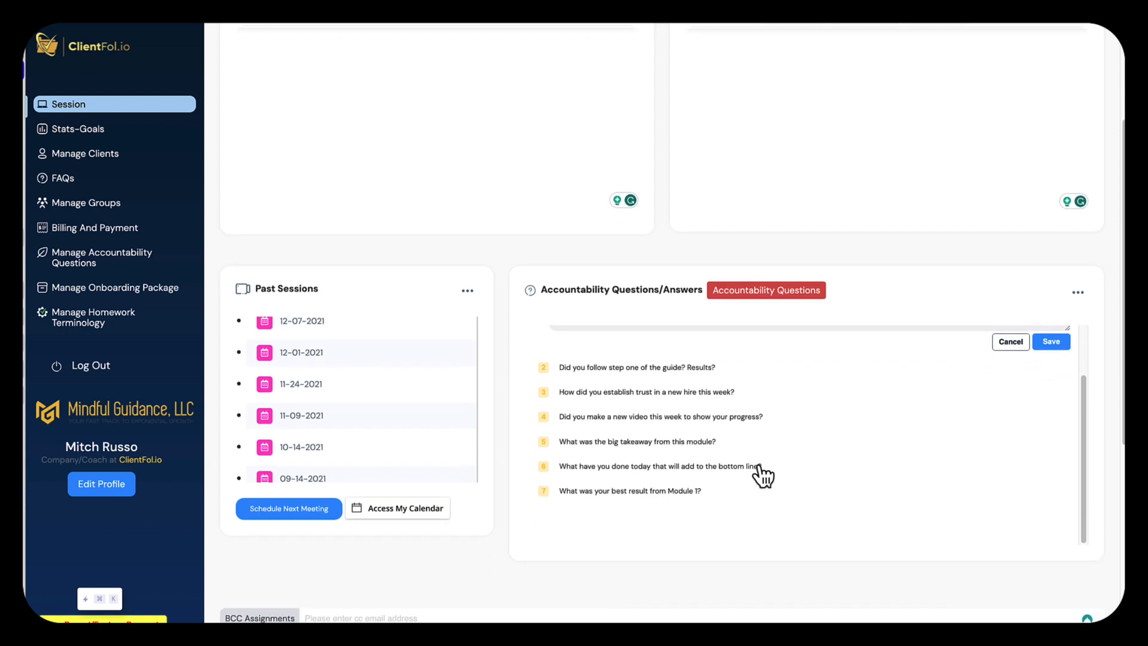
scroll(762, 475, "down", 3)
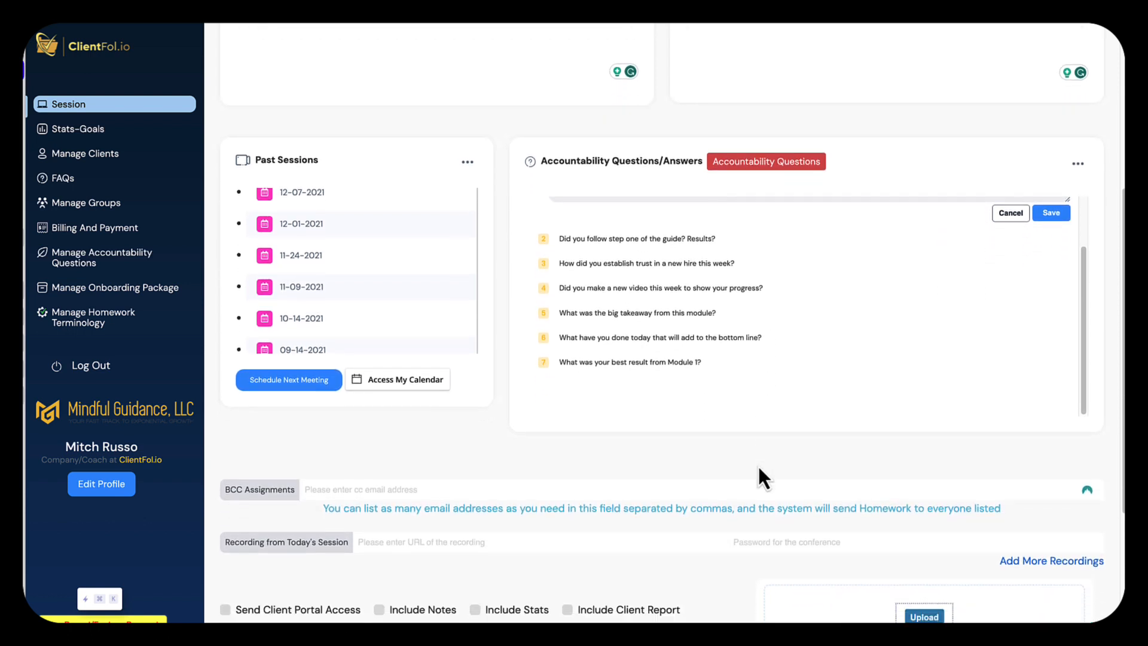
Step: View the client's statistics graphs in Stats-Goals and return to the live session
scroll(479, 412, "up", 7)
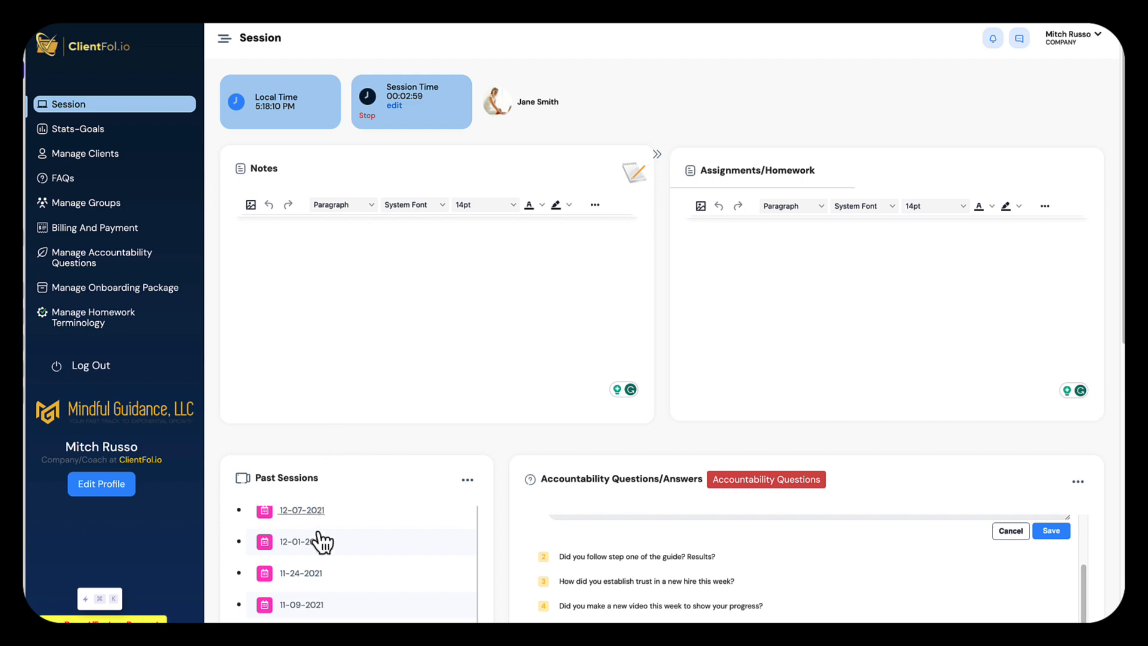
scroll(322, 541, "up", 1)
scroll(323, 541, "up", 8)
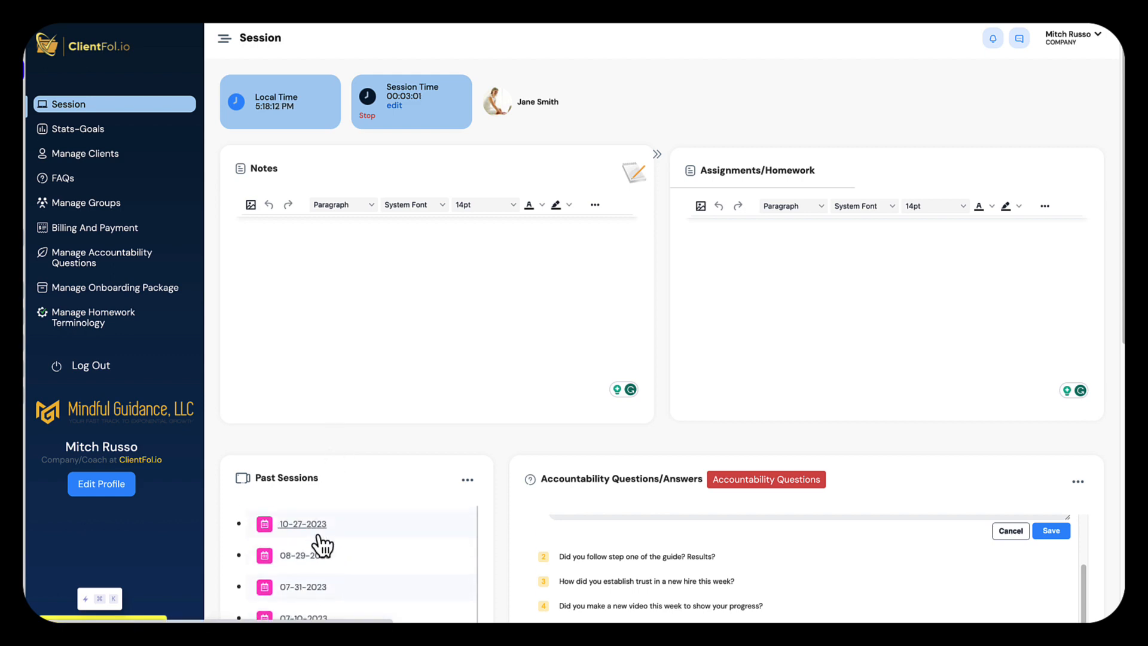
left_click(87, 133)
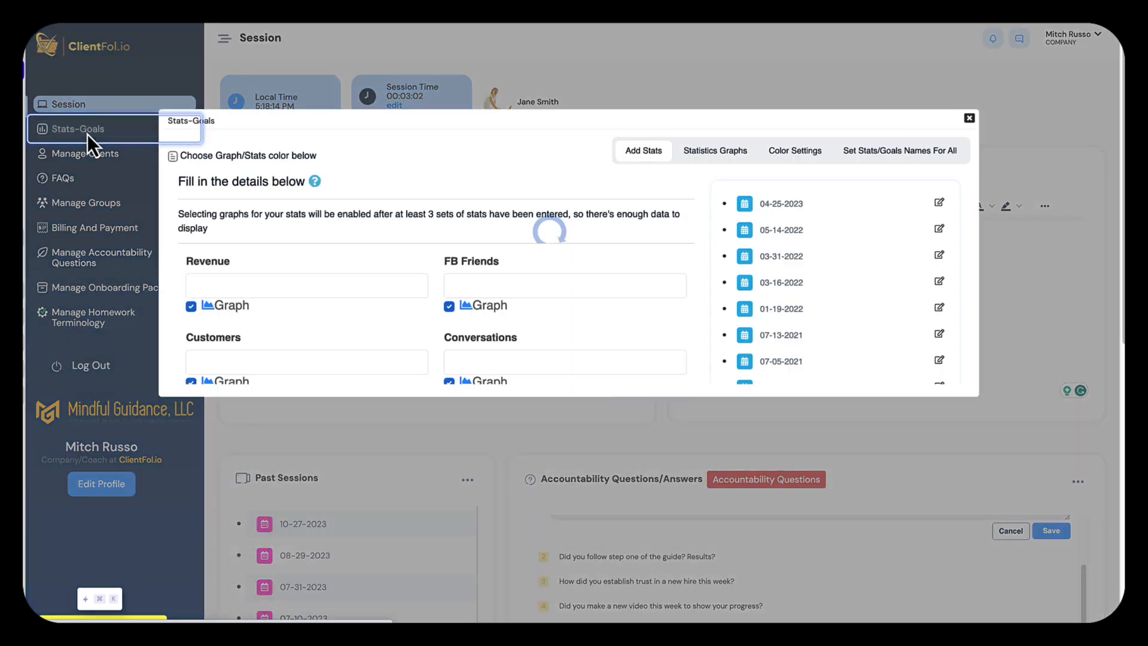
left_click(715, 150)
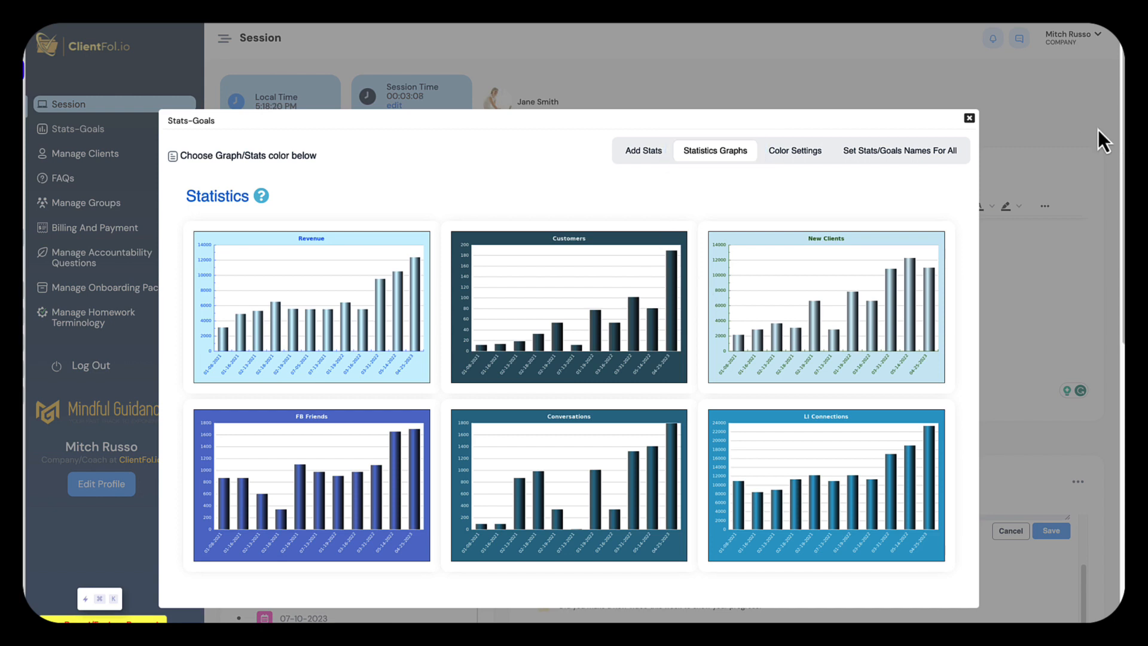
left_click(968, 119)
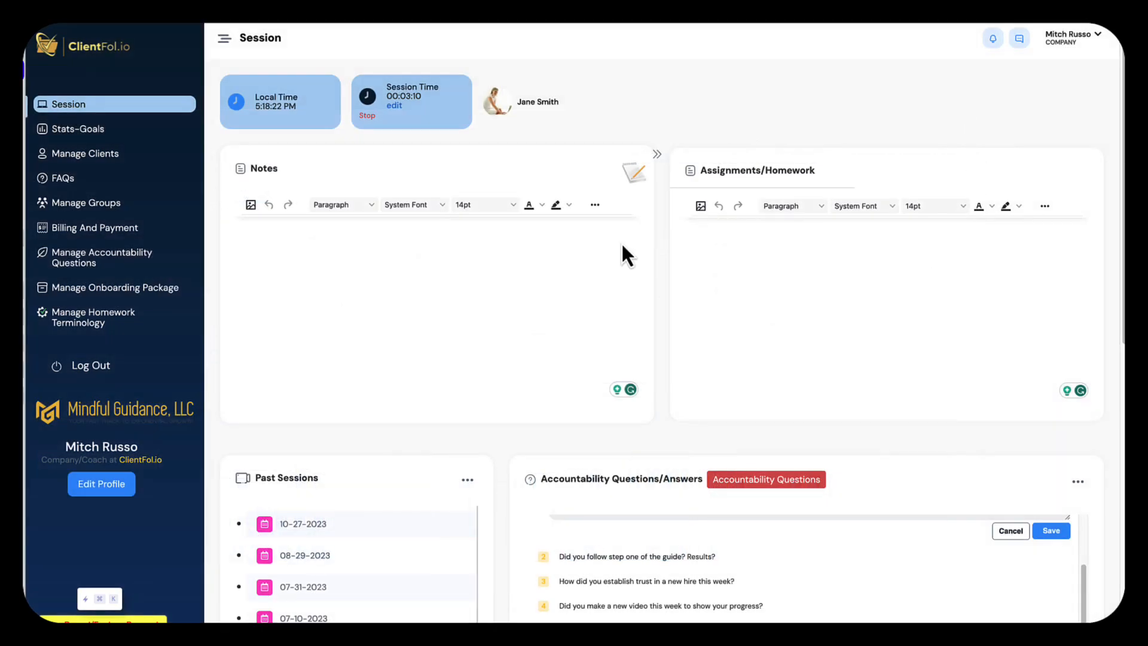
Step: Look over the live session's Notes, Assignments/Homework, Past Sessions and Accountability Questions sections
left_click(392, 280)
scroll(571, 308, "down", 1)
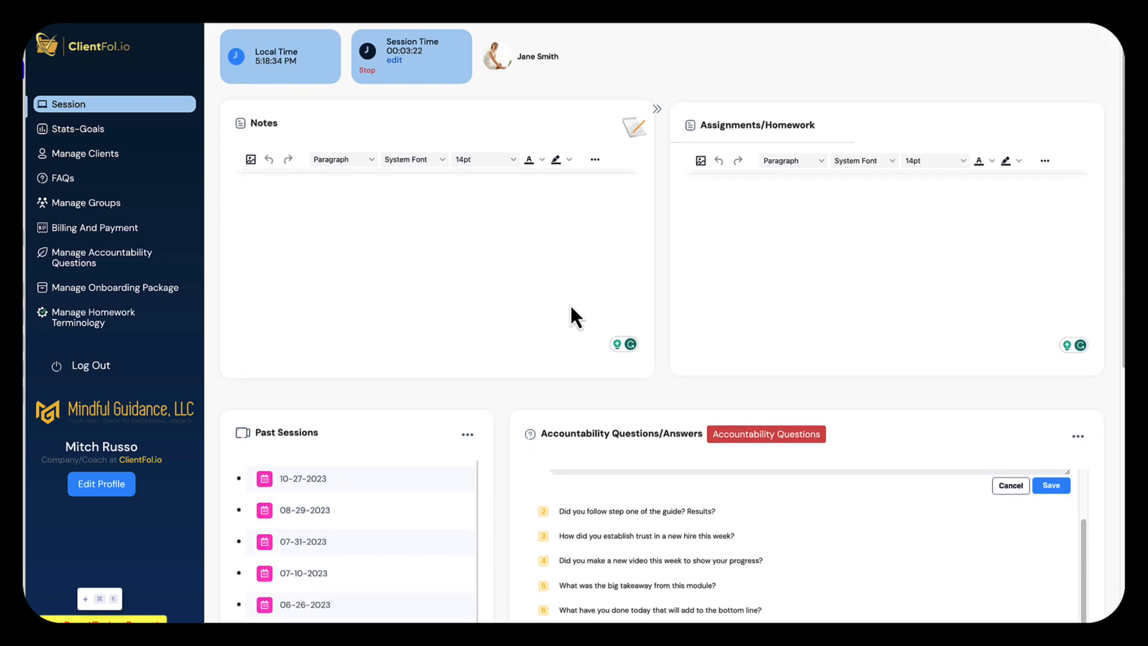
scroll(571, 307, "down", 2)
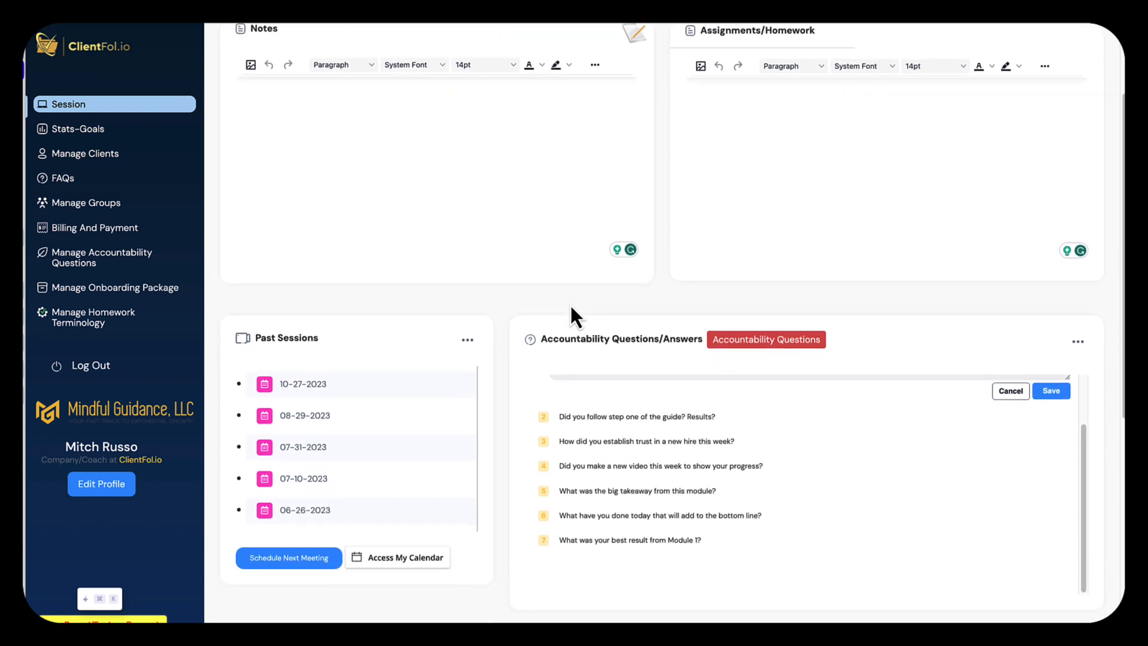
scroll(570, 306, "down", 1)
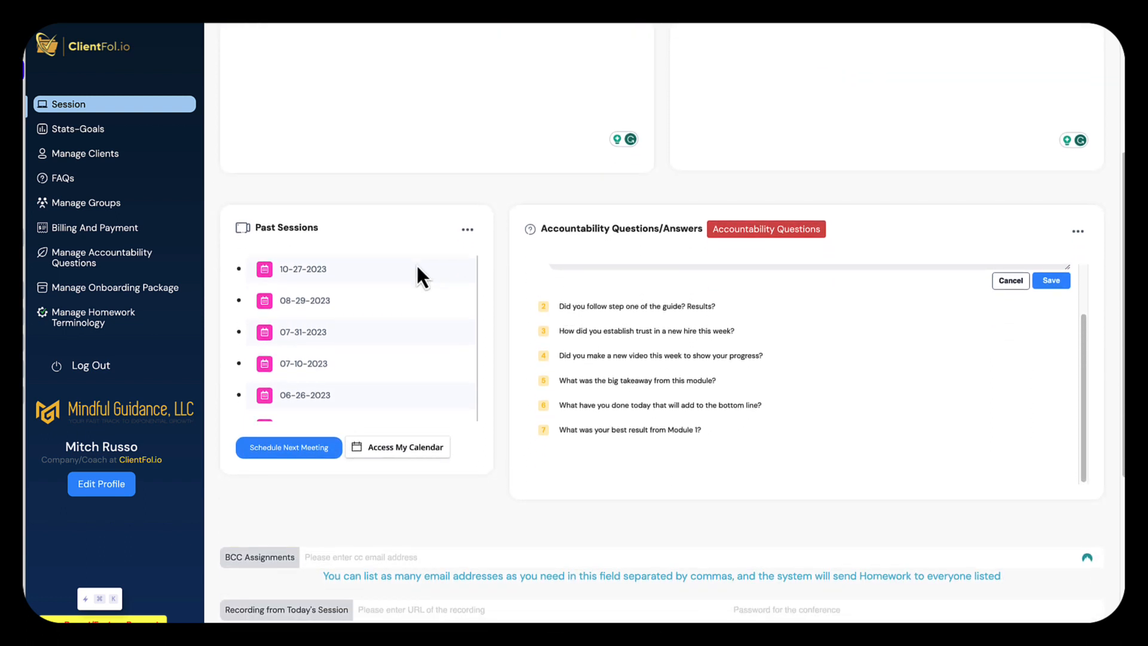
scroll(418, 268, "up", 2)
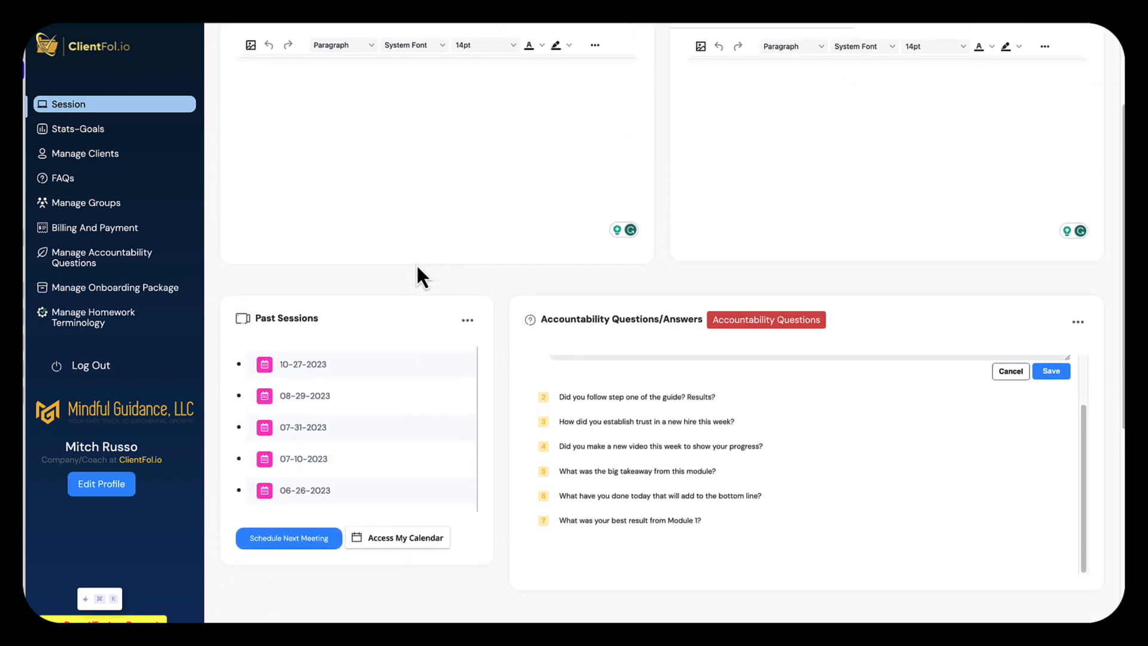
scroll(416, 266, "up", 1)
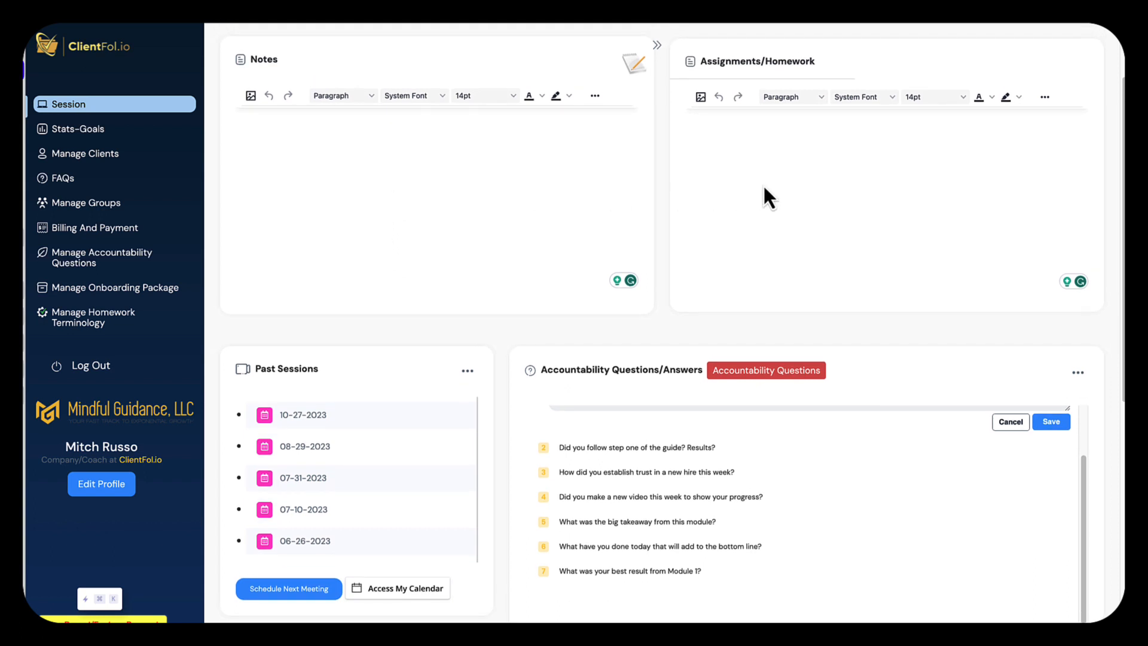
scroll(762, 184, "down", 2)
scroll(701, 327, "down", 2)
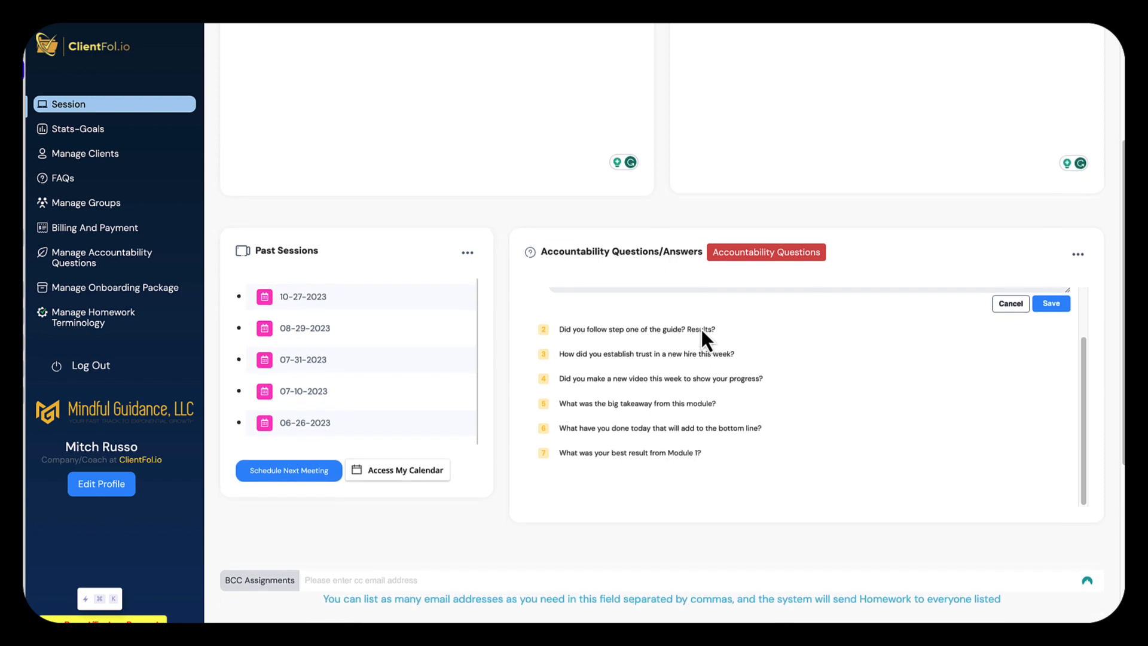
Step: Fill in the URL for Recording from Today's Session with the first suggested Zoom recording link
scroll(700, 269, "down", 5)
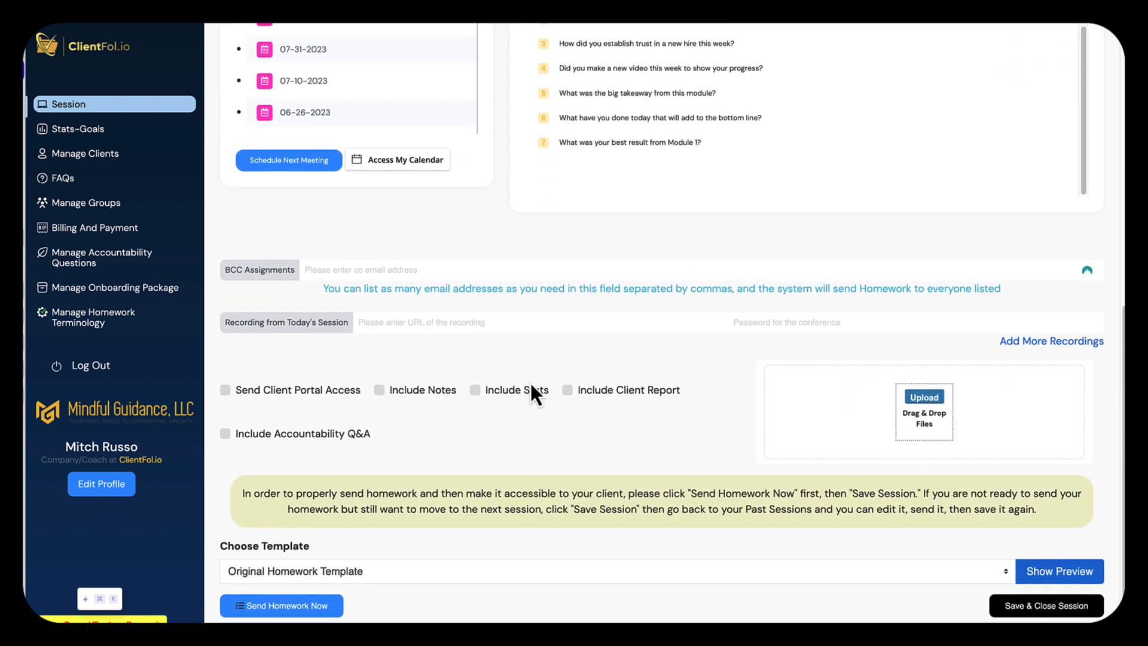
left_click(451, 321)
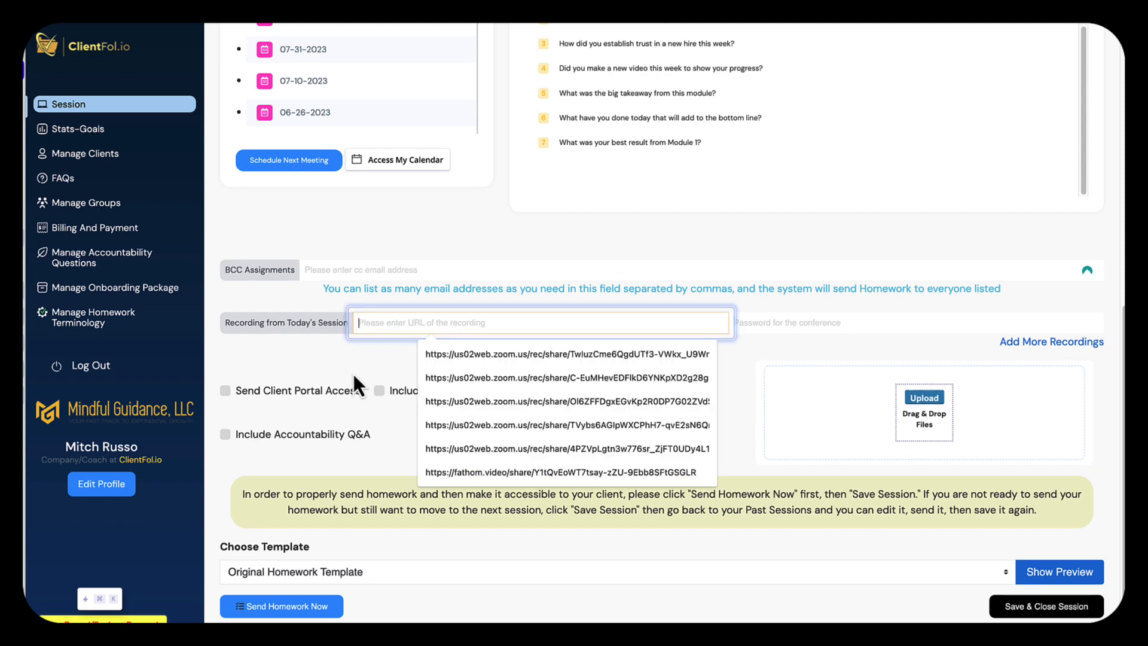
left_click(382, 346)
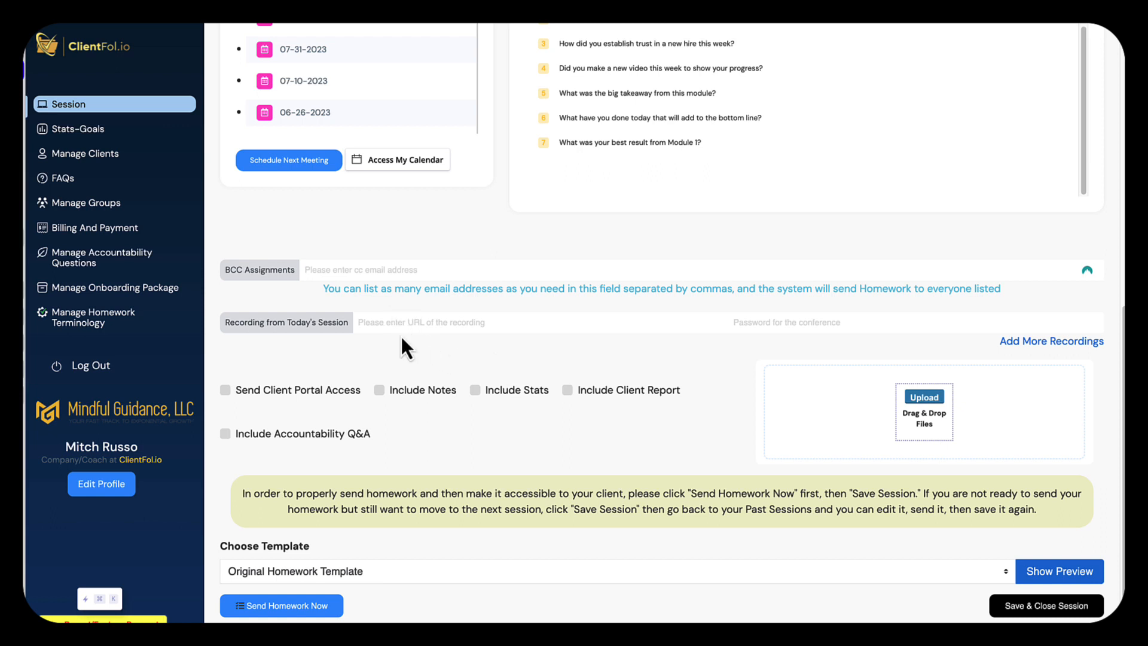
left_click(389, 322)
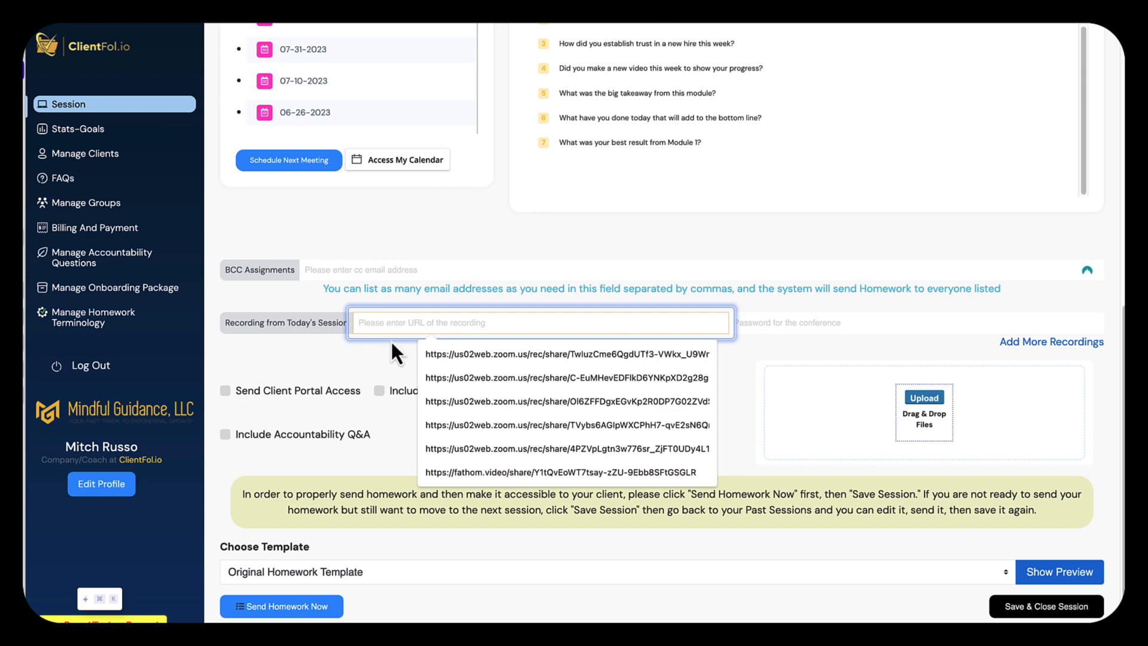
left_click(447, 354)
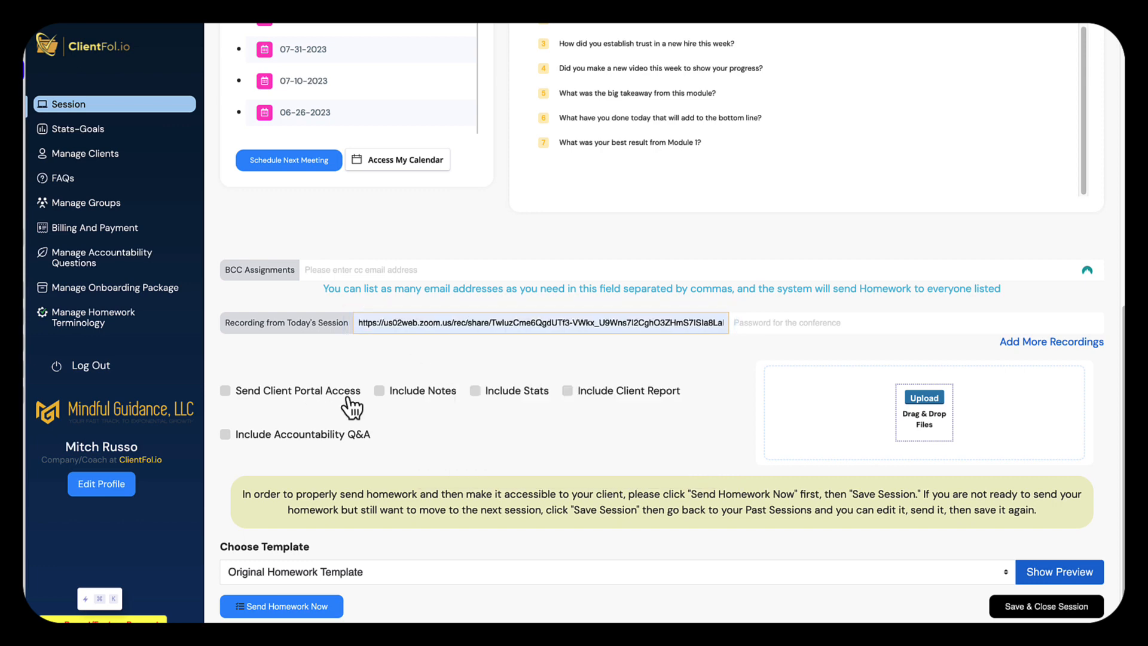
Step: Include client portal access, notes, stats, the client report and accountability Q&A in the homework being sent
left_click(226, 391)
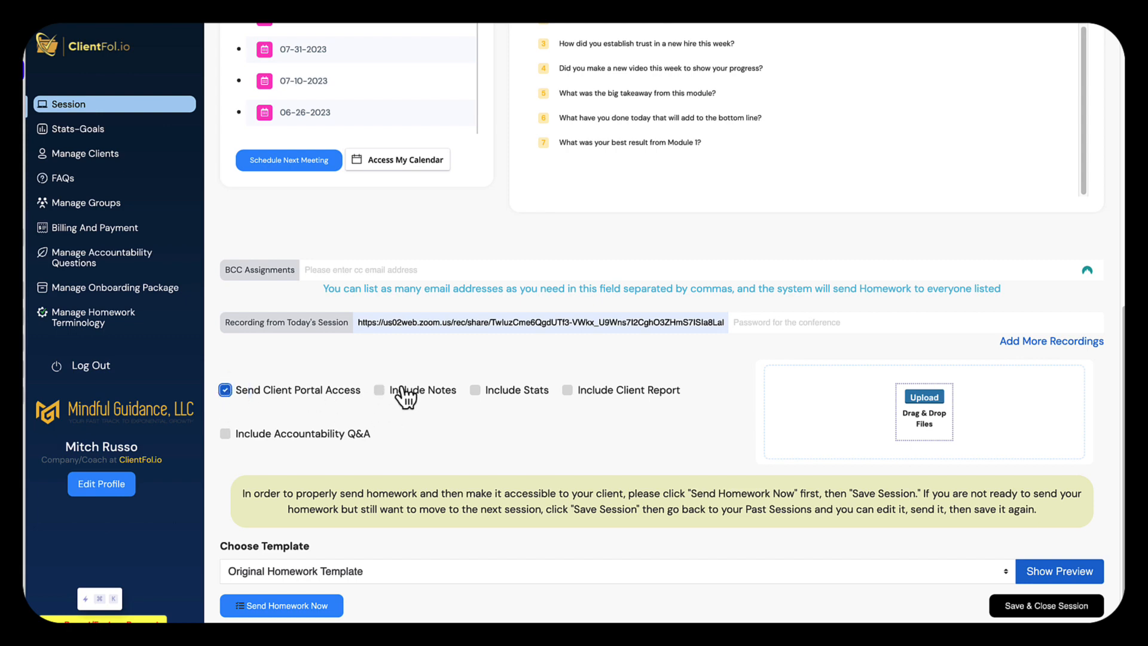
left_click(380, 390)
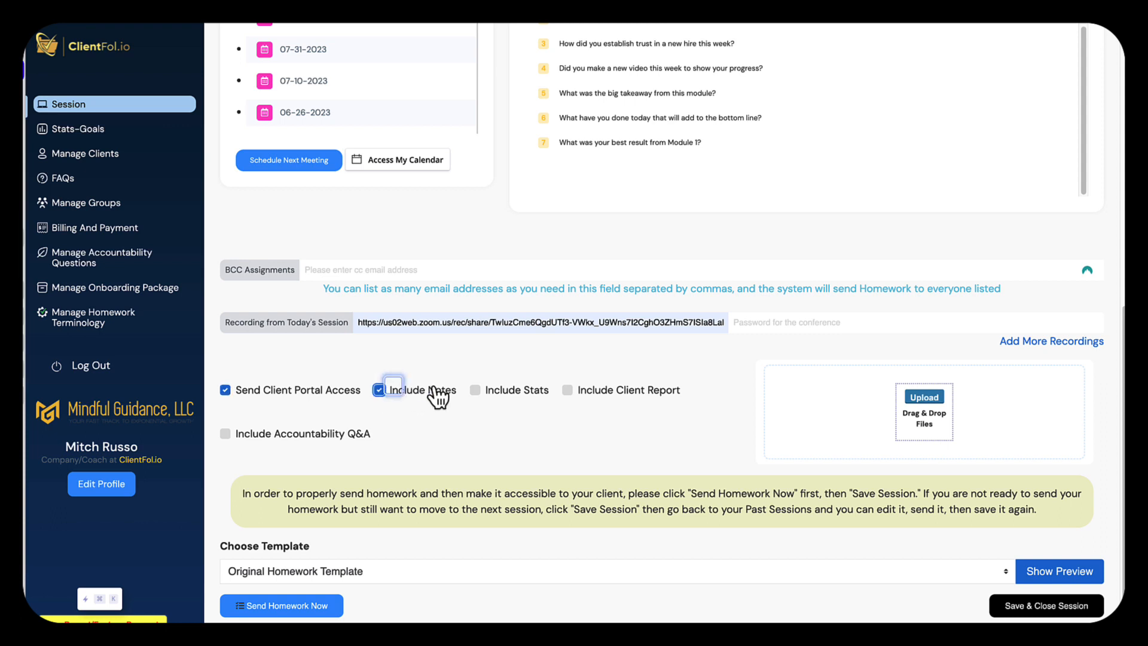
left_click(475, 390)
left_click(567, 390)
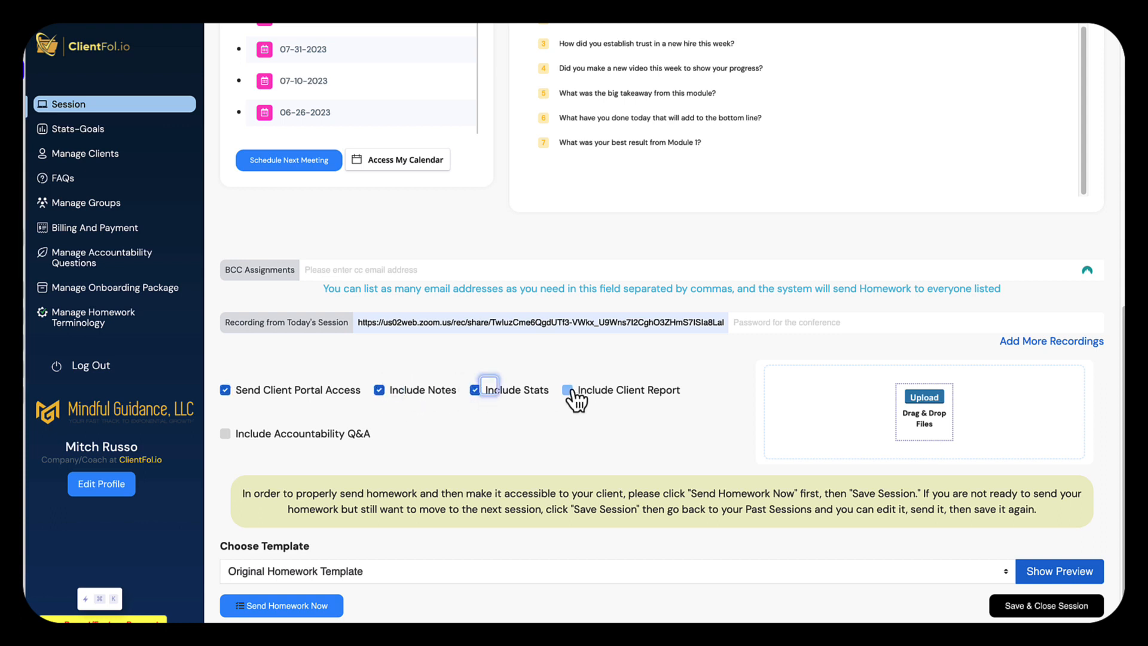
left_click(227, 433)
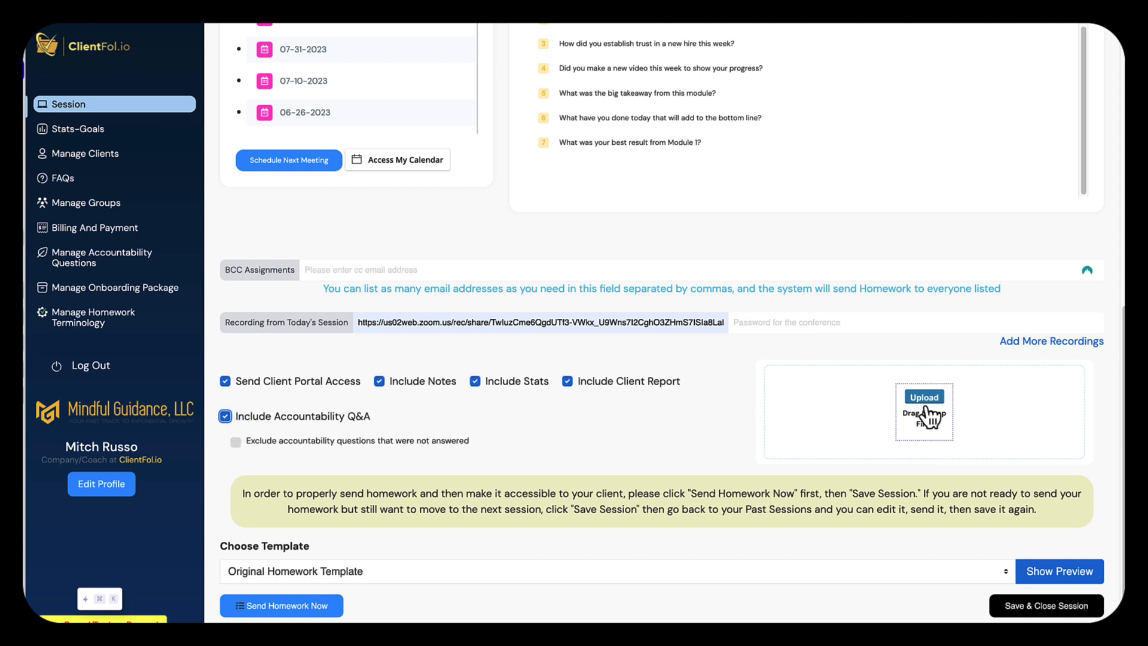
Step: Preview the homework message with the Original Homework Template, read it through to the session feedback link, and close the preview
scroll(721, 412, "down", 1)
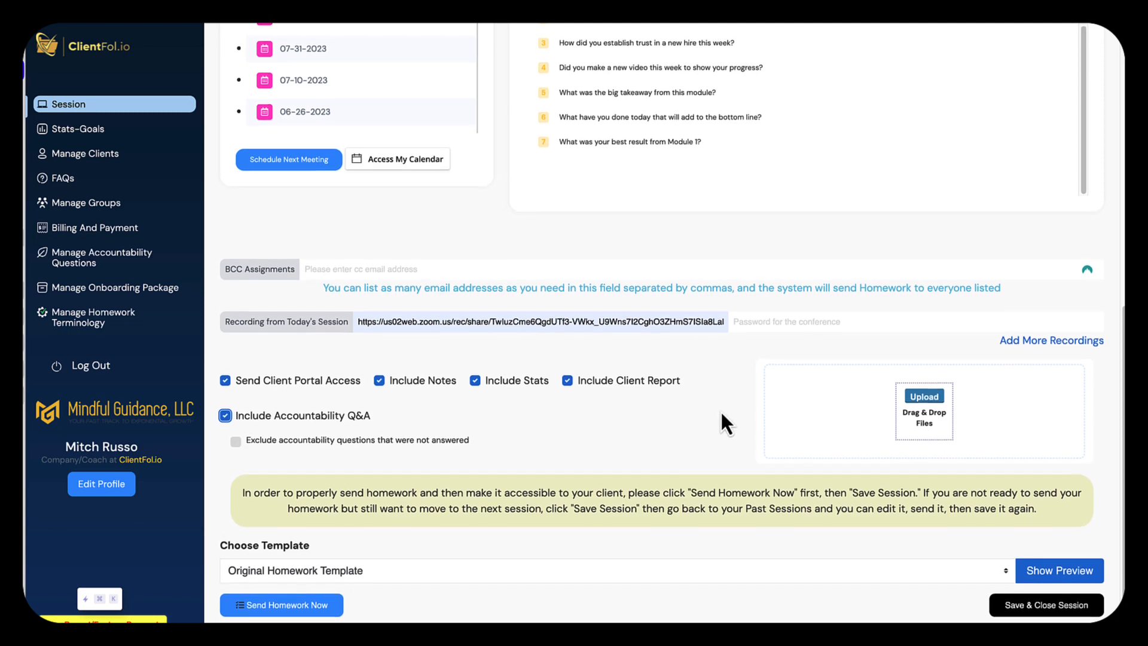
scroll(721, 413, "up", 1)
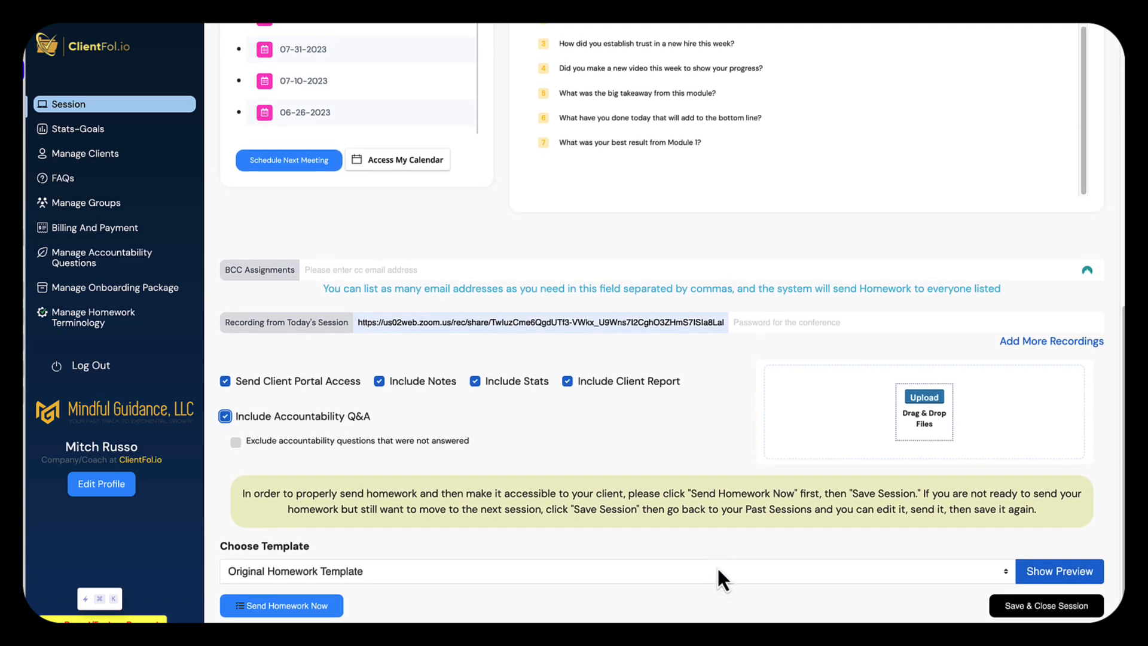
left_click(1057, 573)
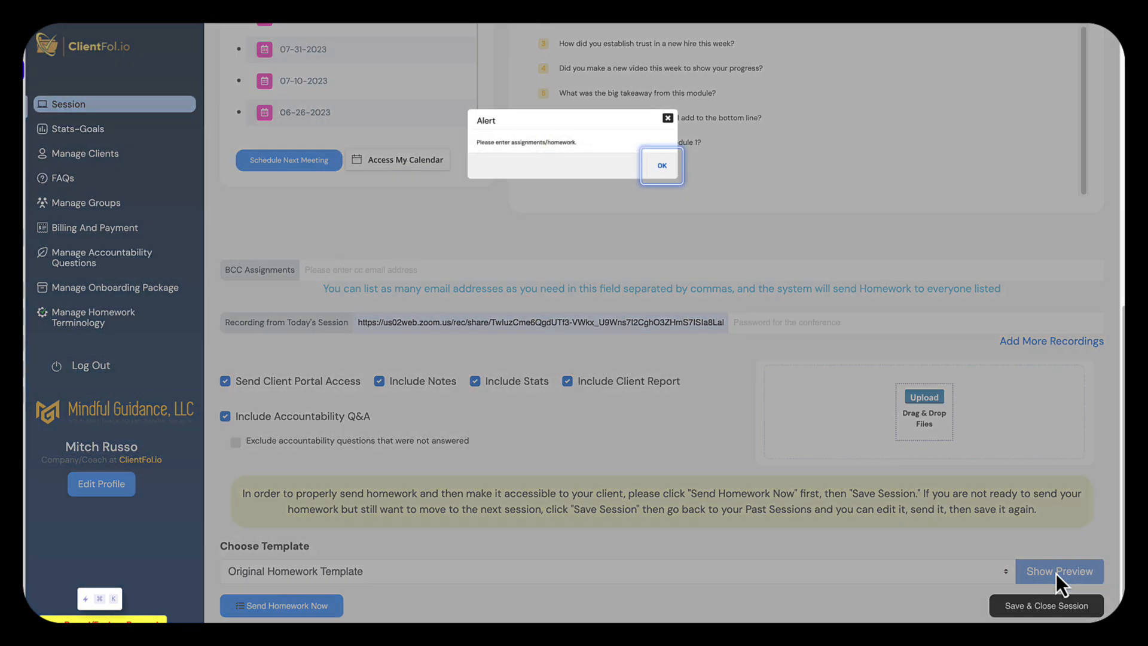
scroll(745, 223, "down", 1)
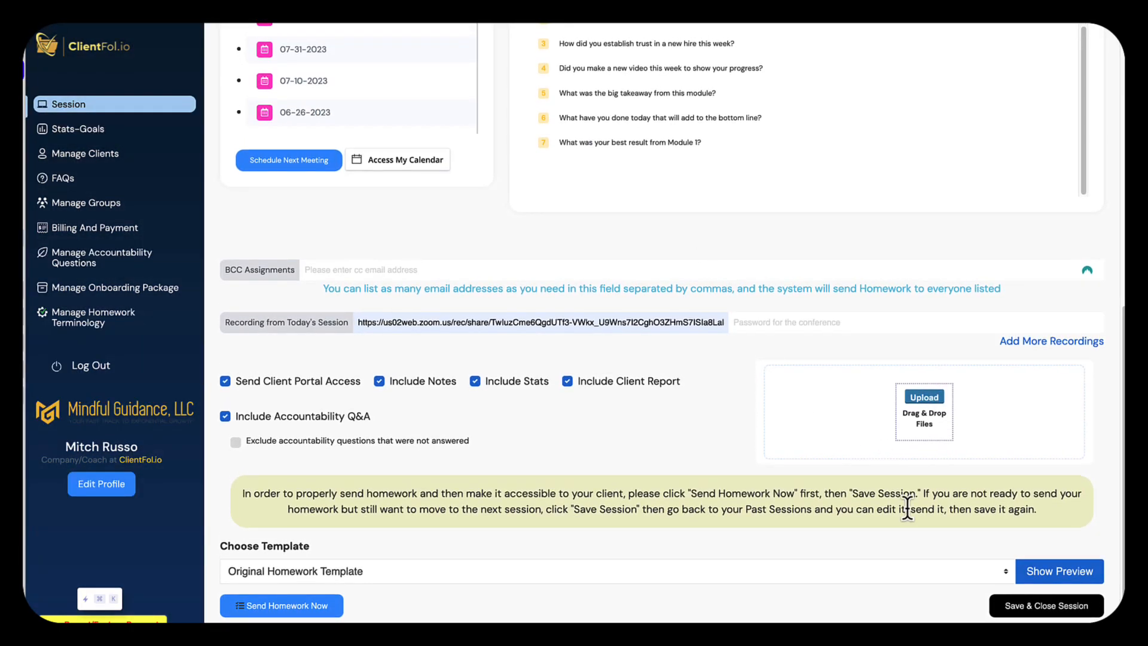
left_click(1041, 571)
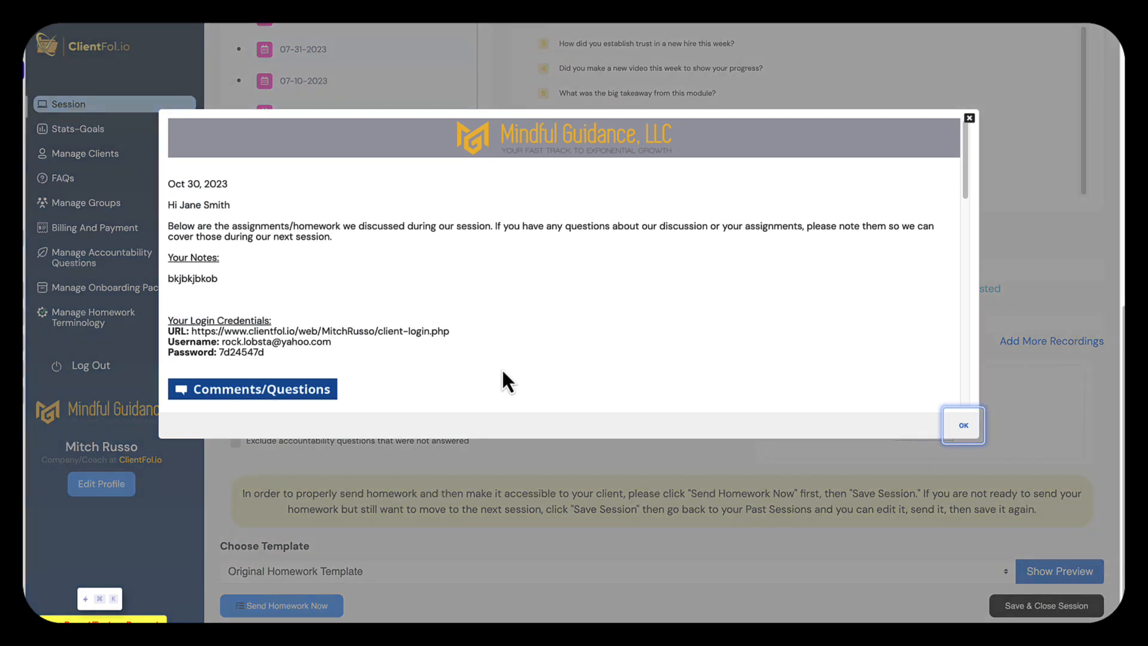
scroll(501, 368, "down", 3)
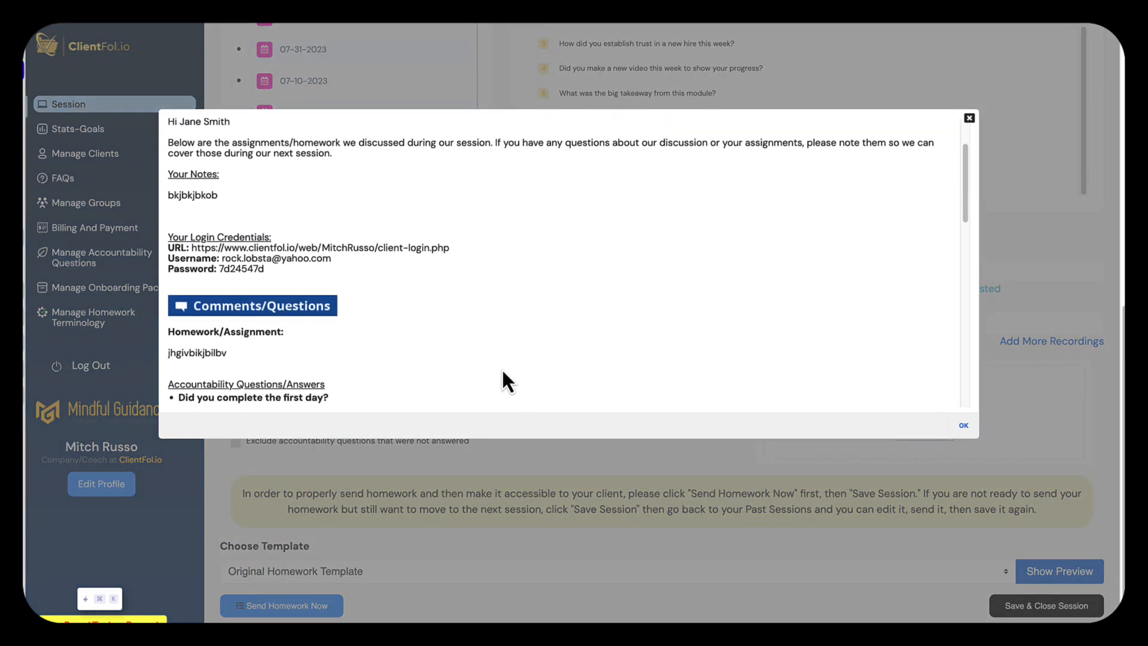
scroll(501, 367, "down", 6)
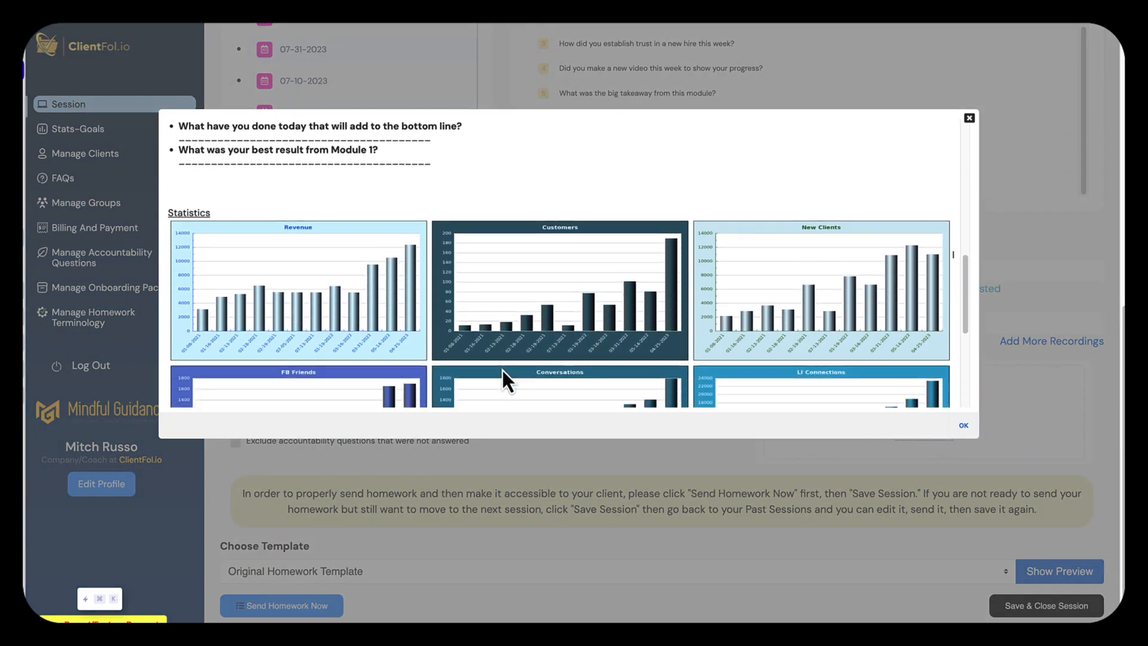
scroll(502, 371, "down", 3)
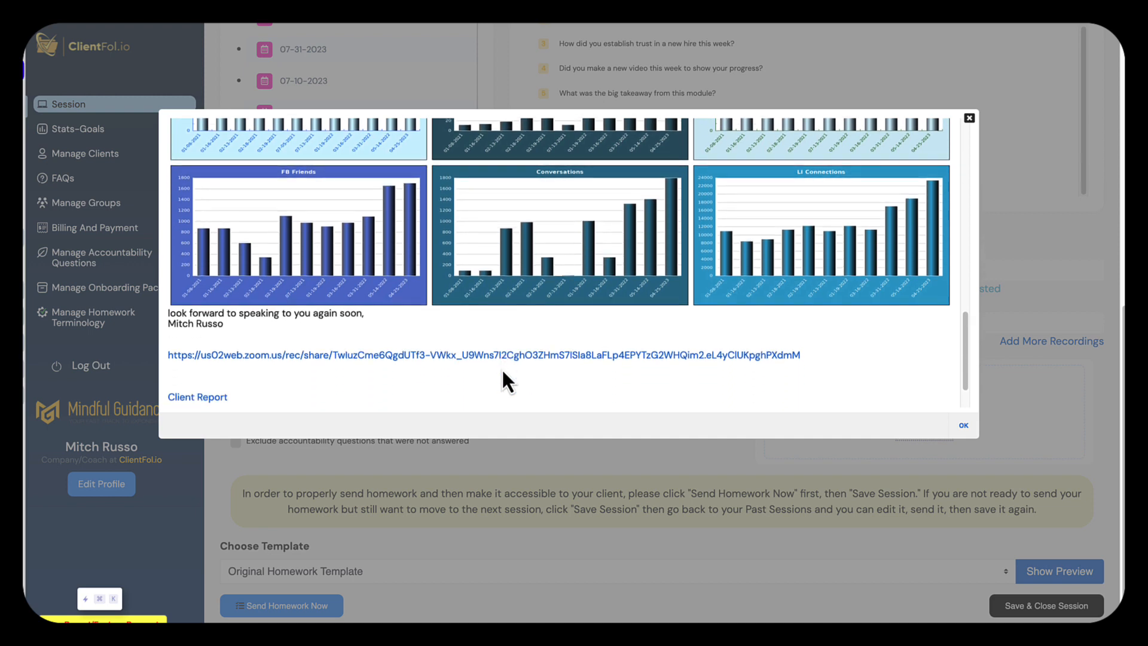
scroll(502, 380, "down", 2)
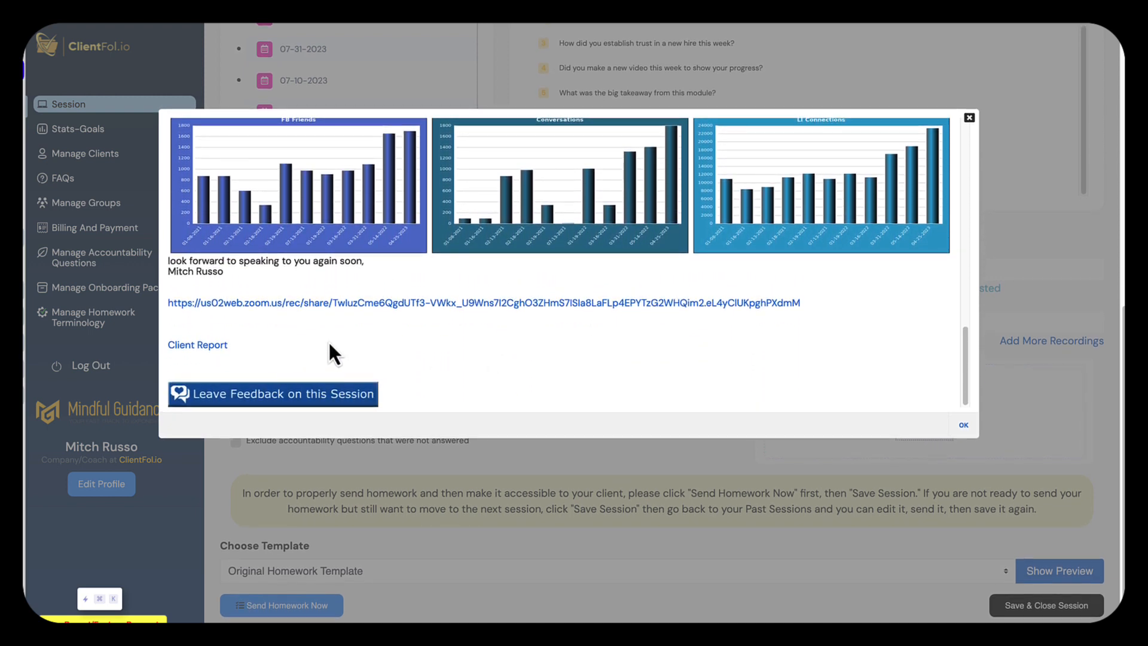
scroll(568, 334, "up", 10)
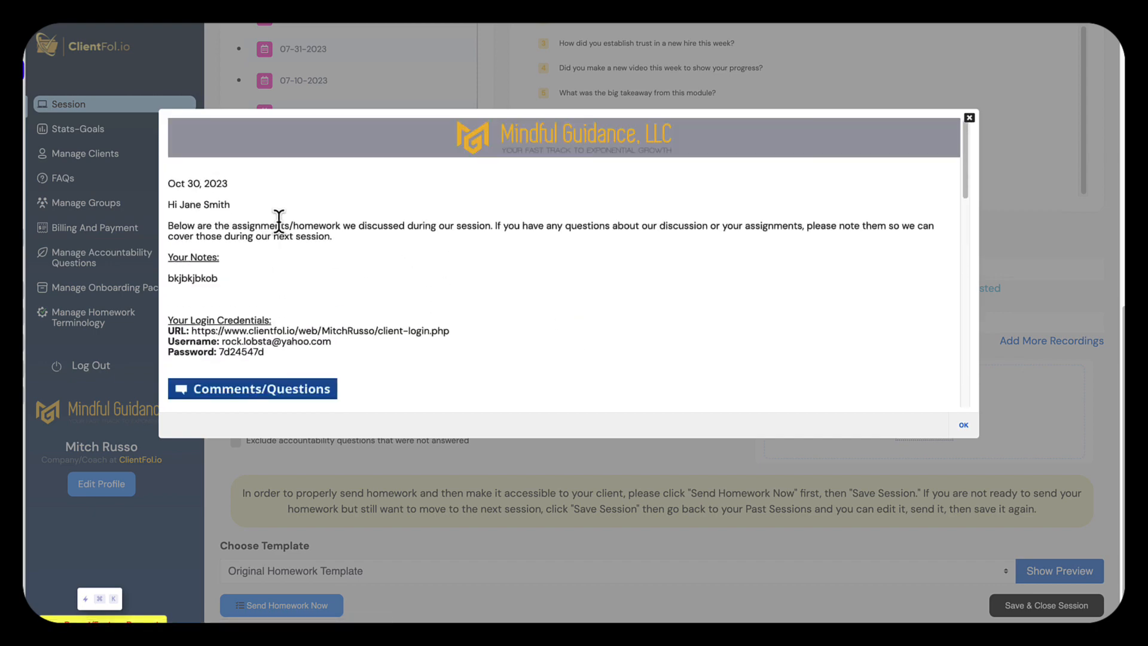
left_click(968, 118)
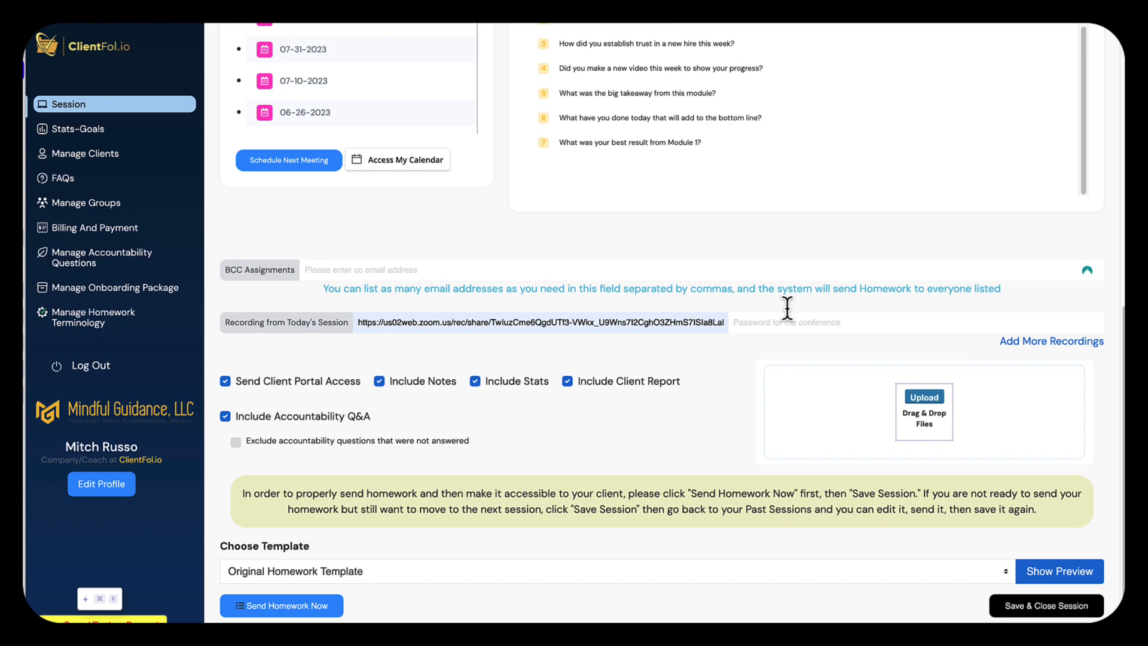
Step: Expand the Notes editor to full width and restore it, and collapse and reopen the navigation sidebar
scroll(777, 381, "up", 1)
scroll(721, 393, "up", 10)
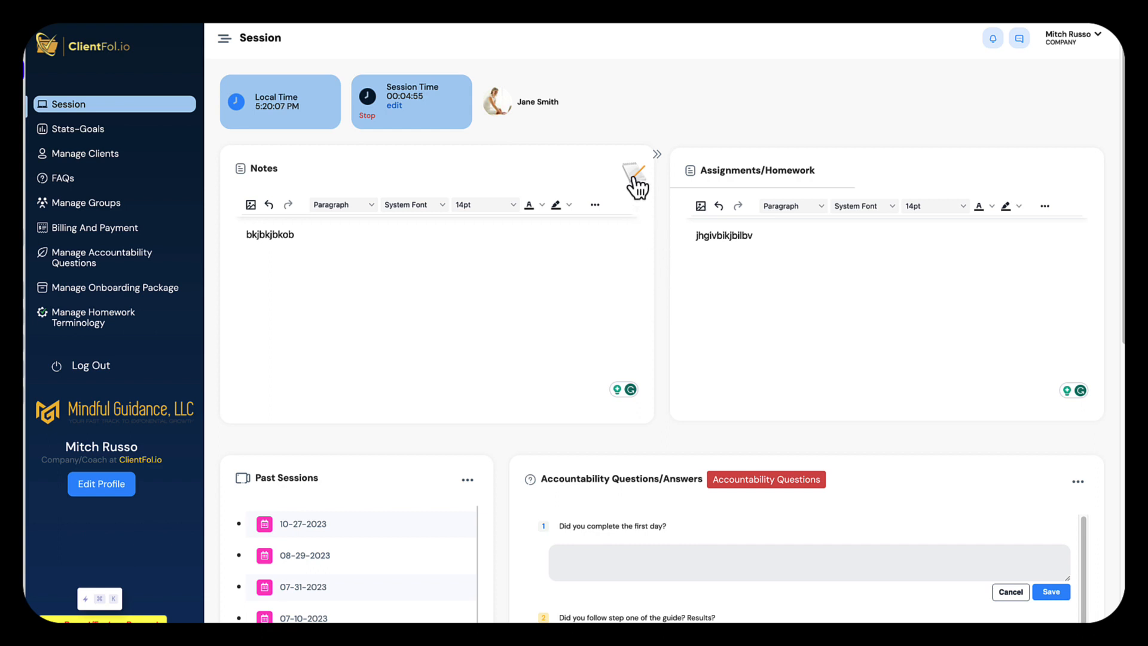
left_click(657, 155)
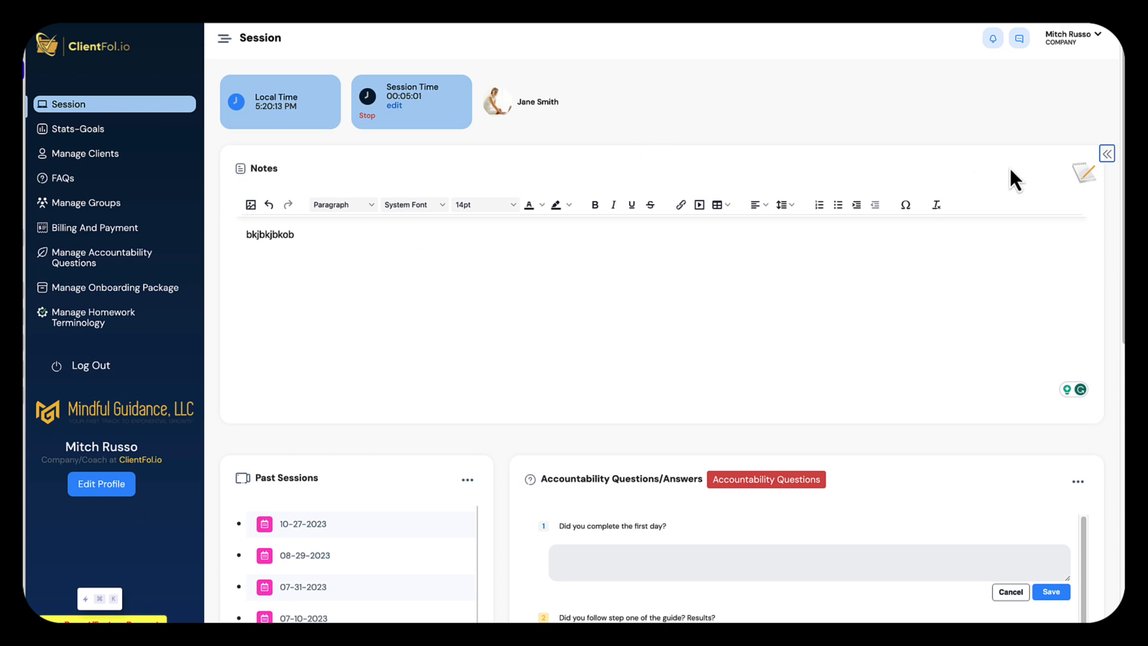
left_click(1107, 155)
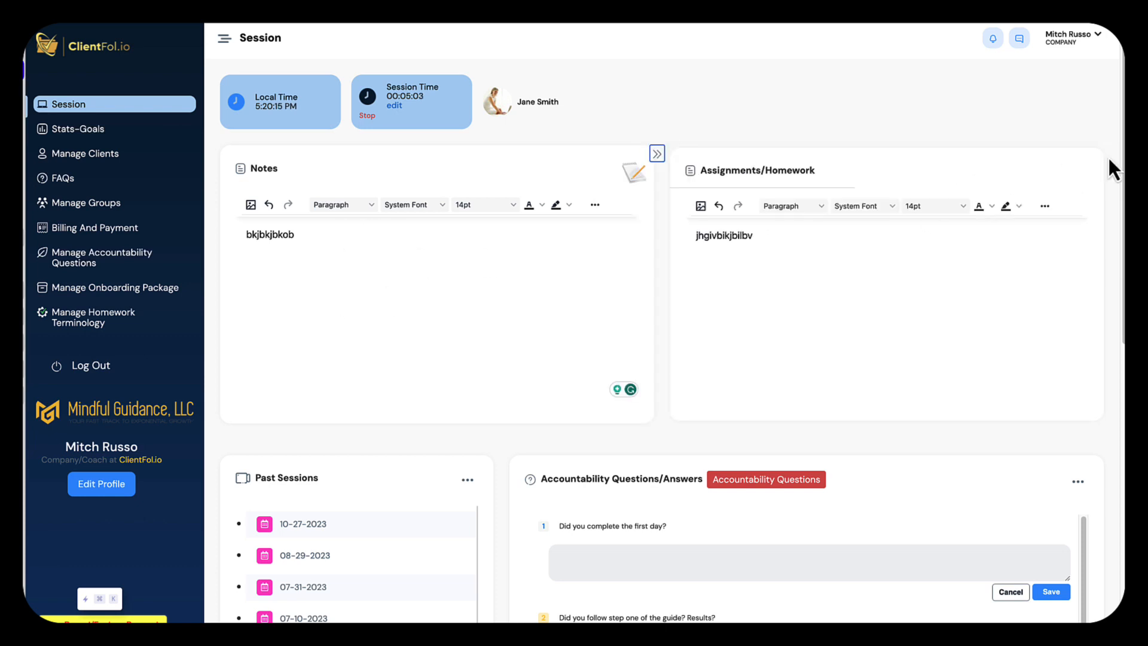
left_click(225, 40)
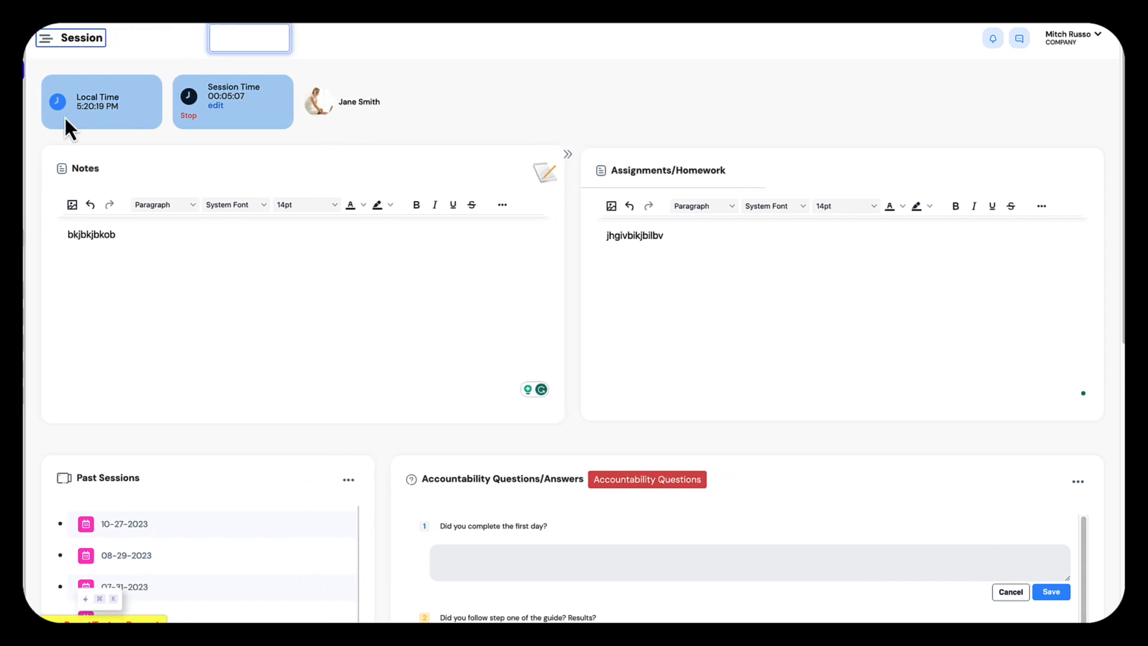
left_click(46, 38)
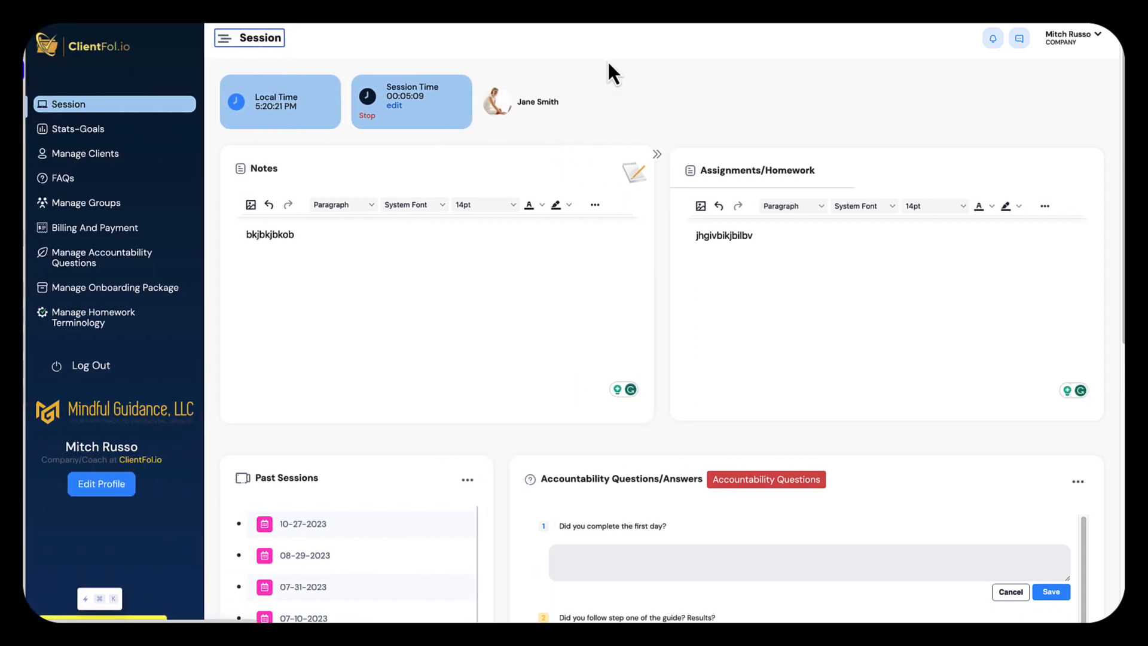
Step: Leave the live session to view the SMTP Settings page, and open the Add Module page
left_click(1061, 47)
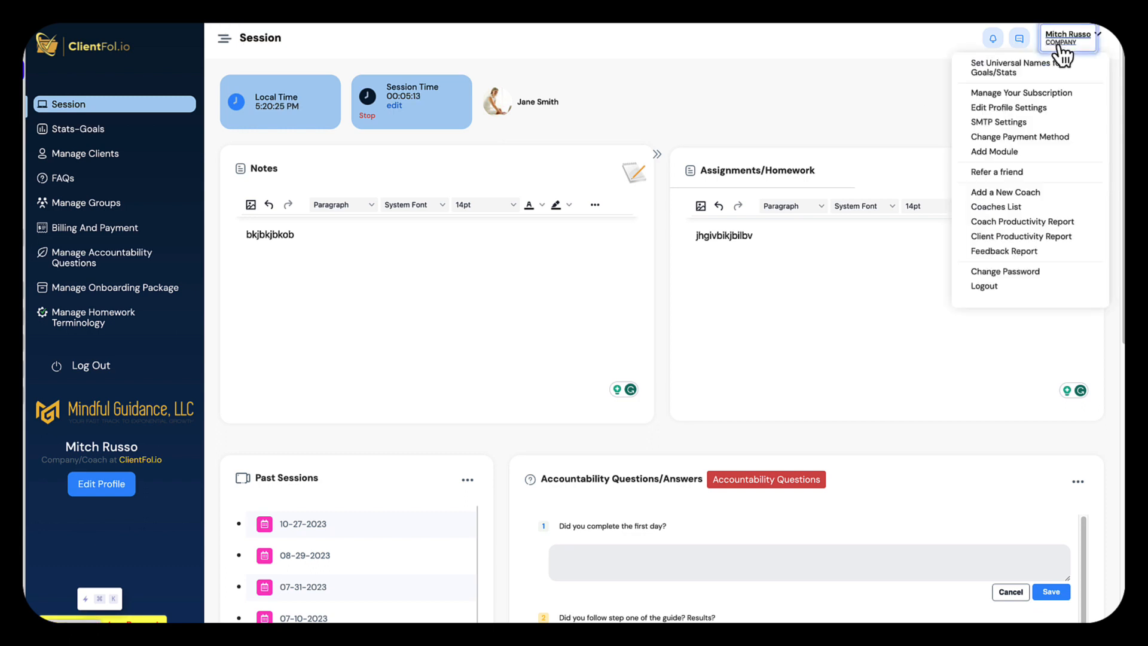
left_click(1008, 124)
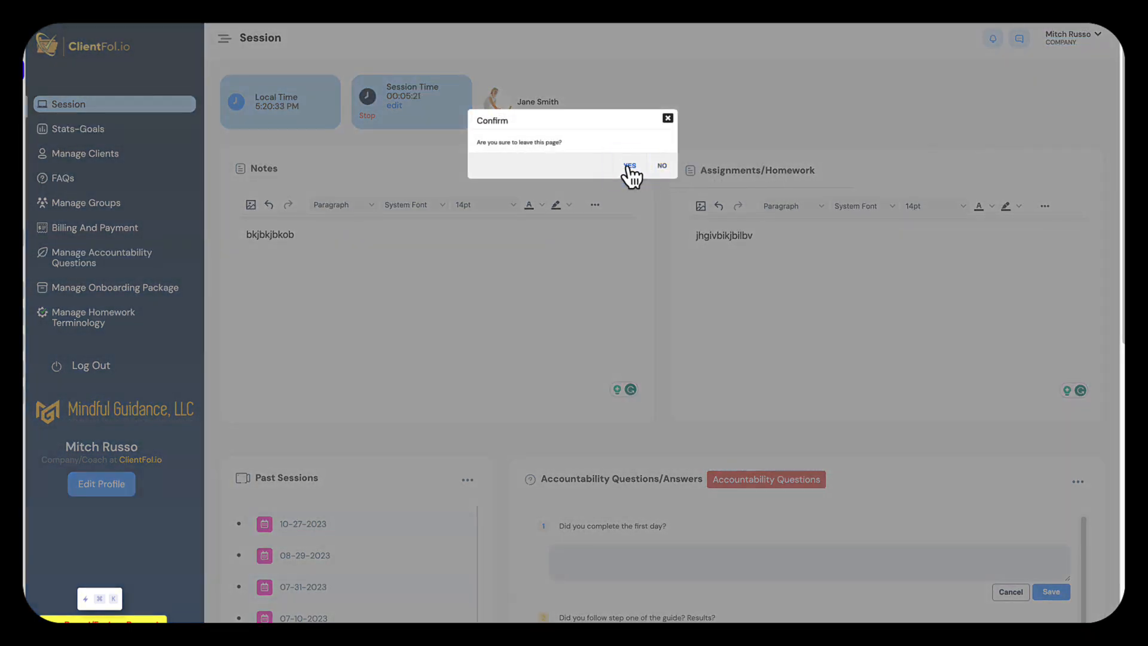
left_click(629, 166)
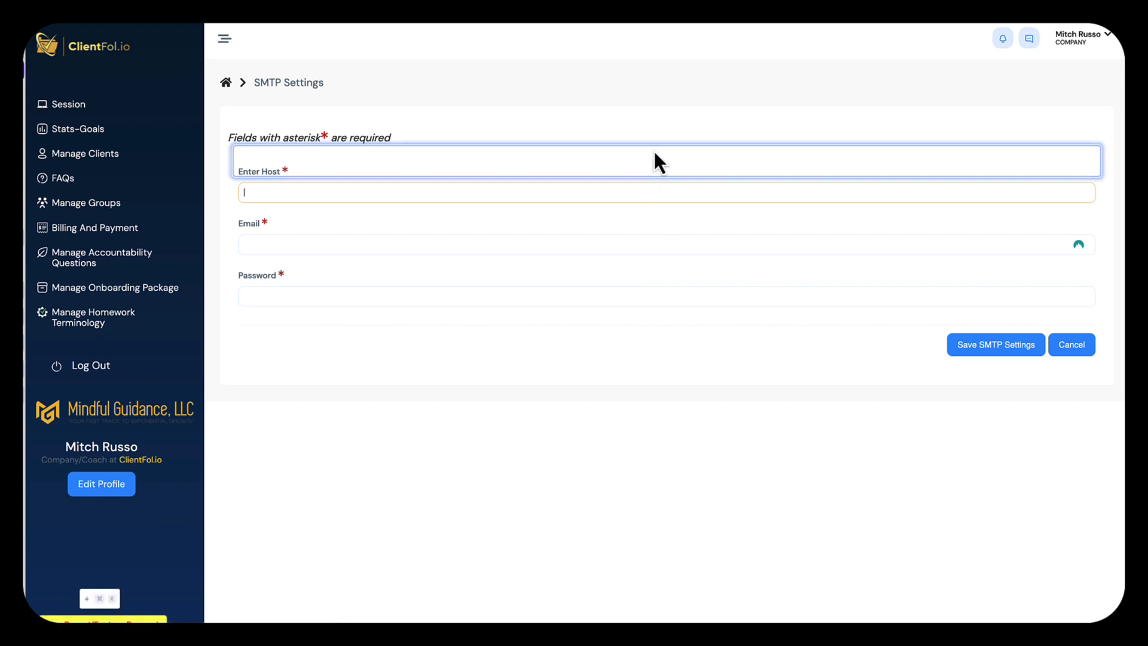
left_click(1073, 38)
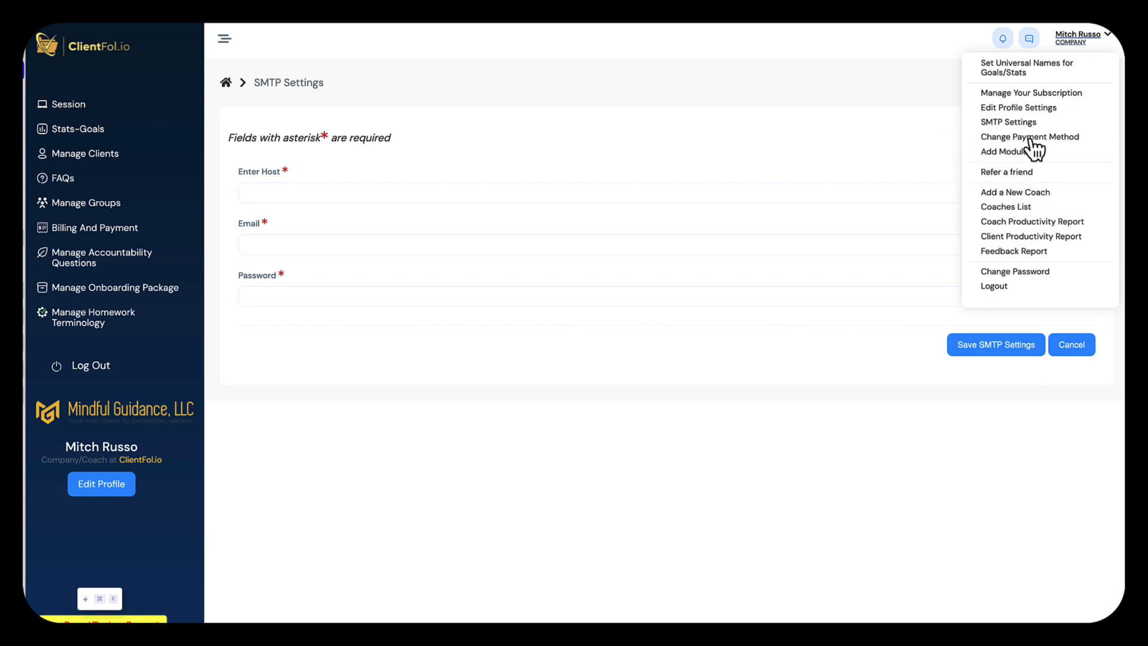
left_click(1004, 153)
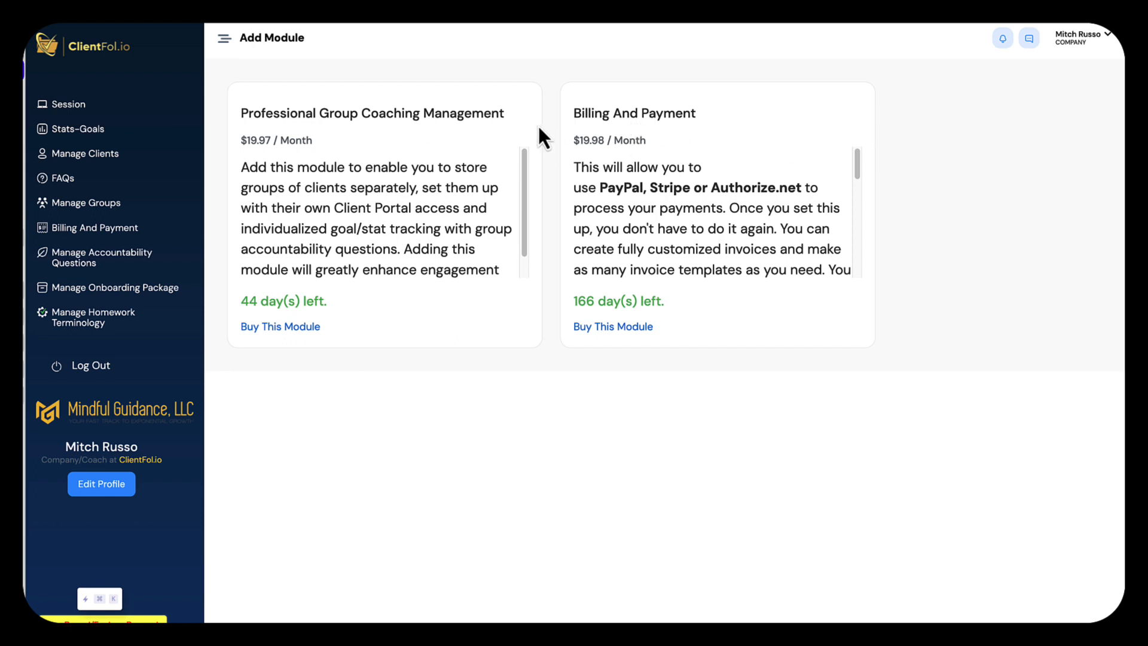
Step: Open the Coach Productivity Report and expand the coach's sessions down to the first client's dated session list
left_click(1091, 37)
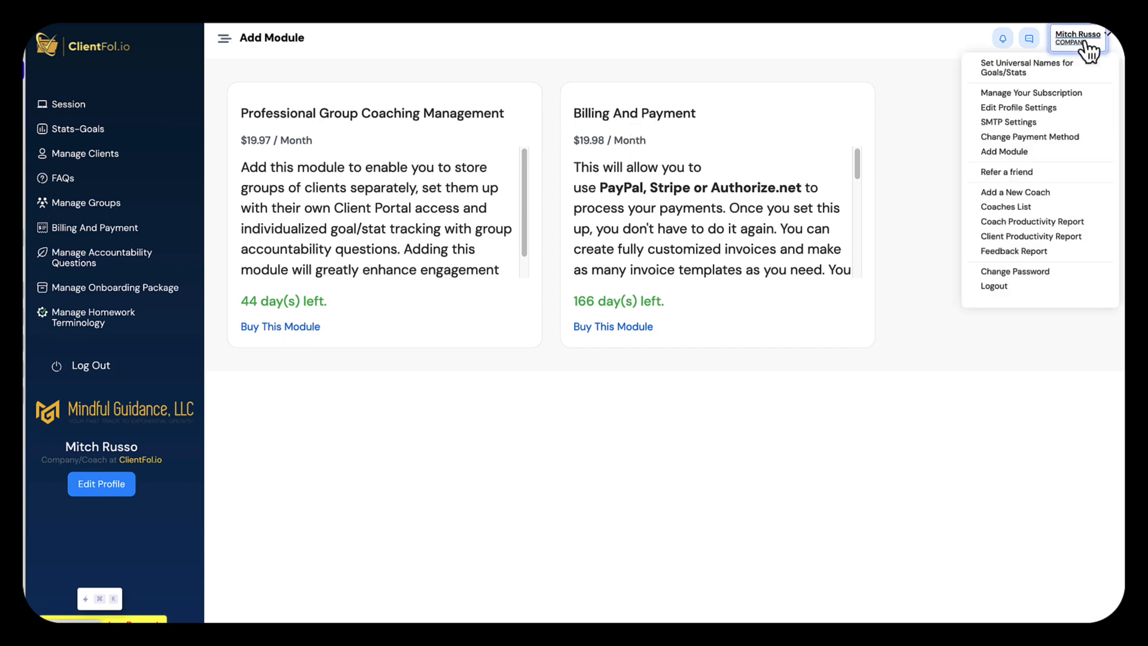
left_click(1046, 223)
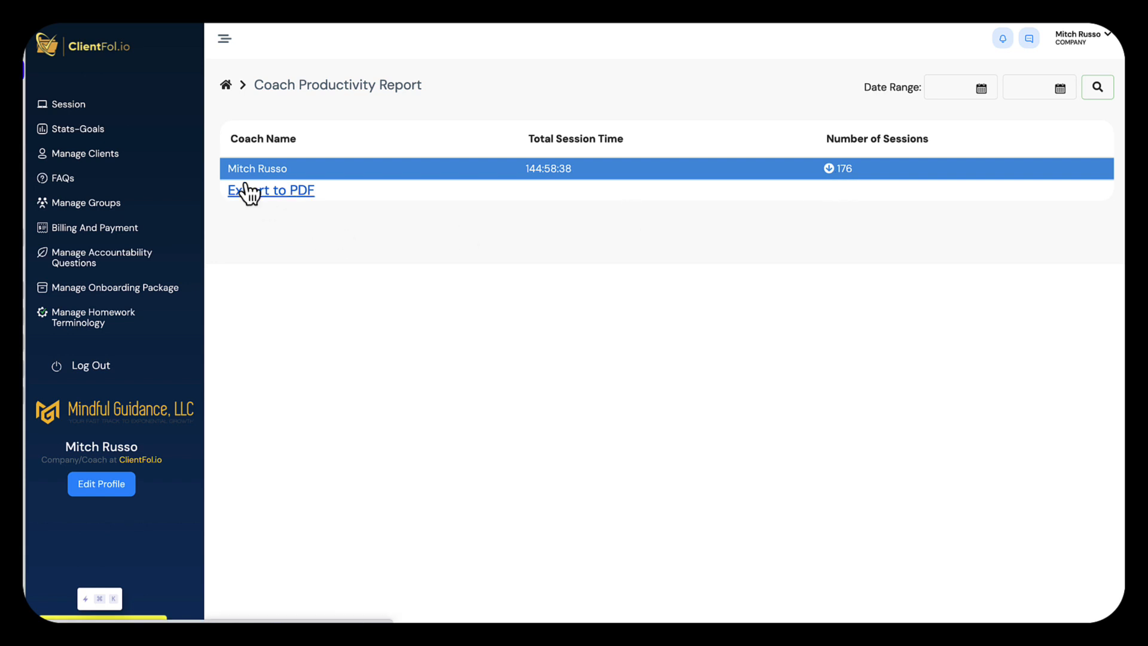
left_click(843, 169)
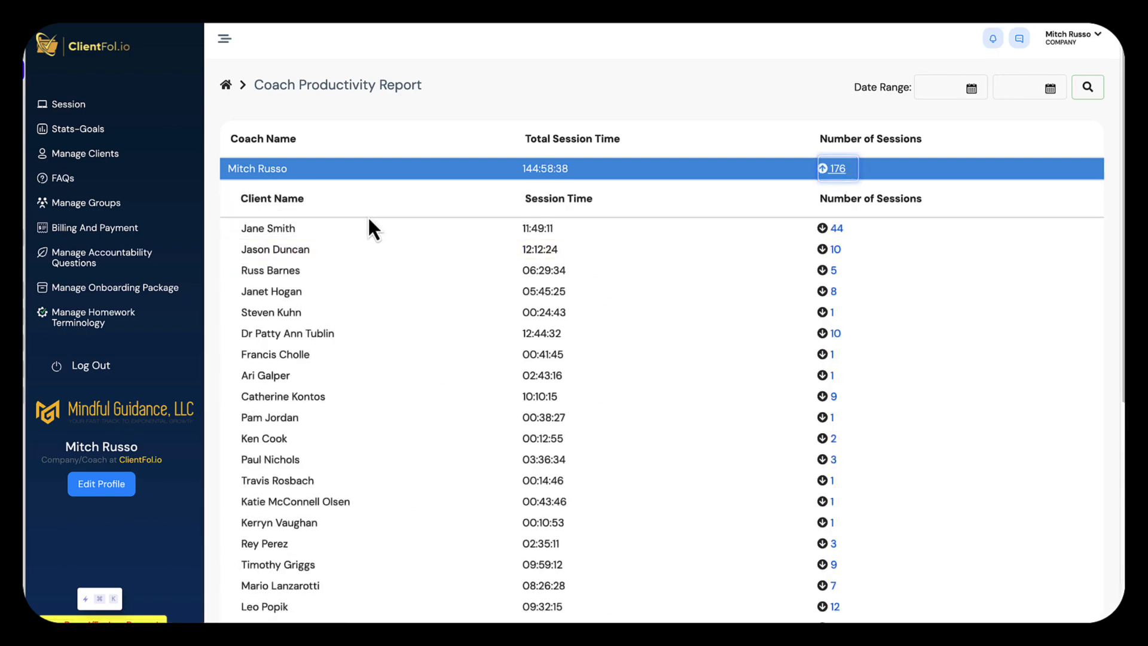
left_click(840, 233)
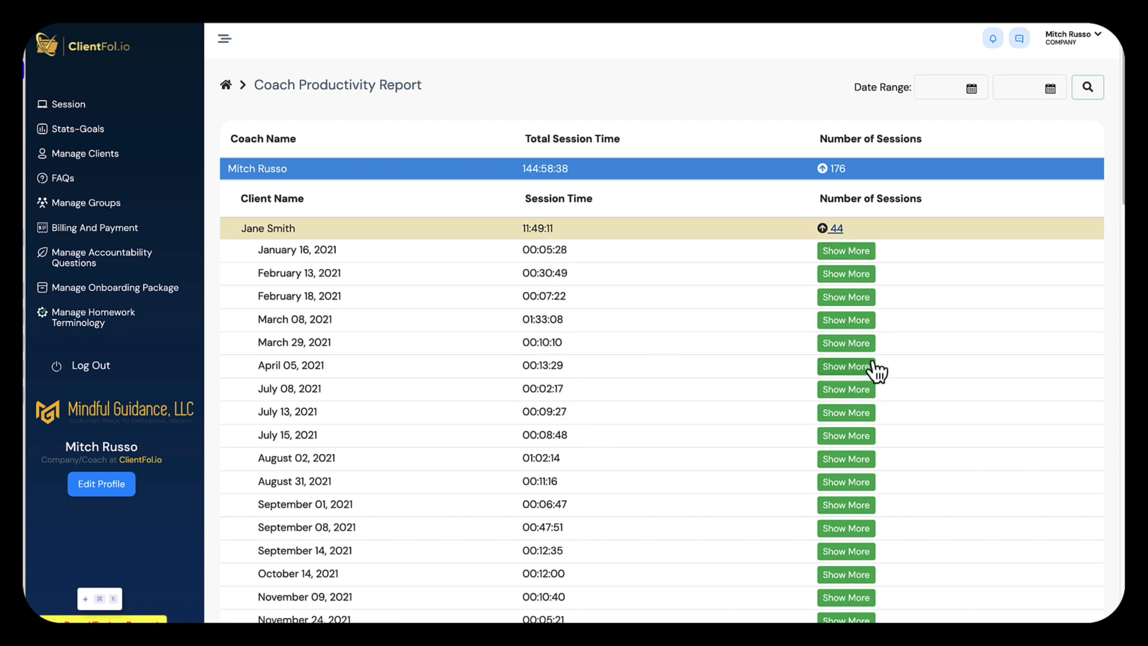
Step: Read the first client's November 09, 2021 session details through homework, comments and attachments, and close them
left_click(835, 597)
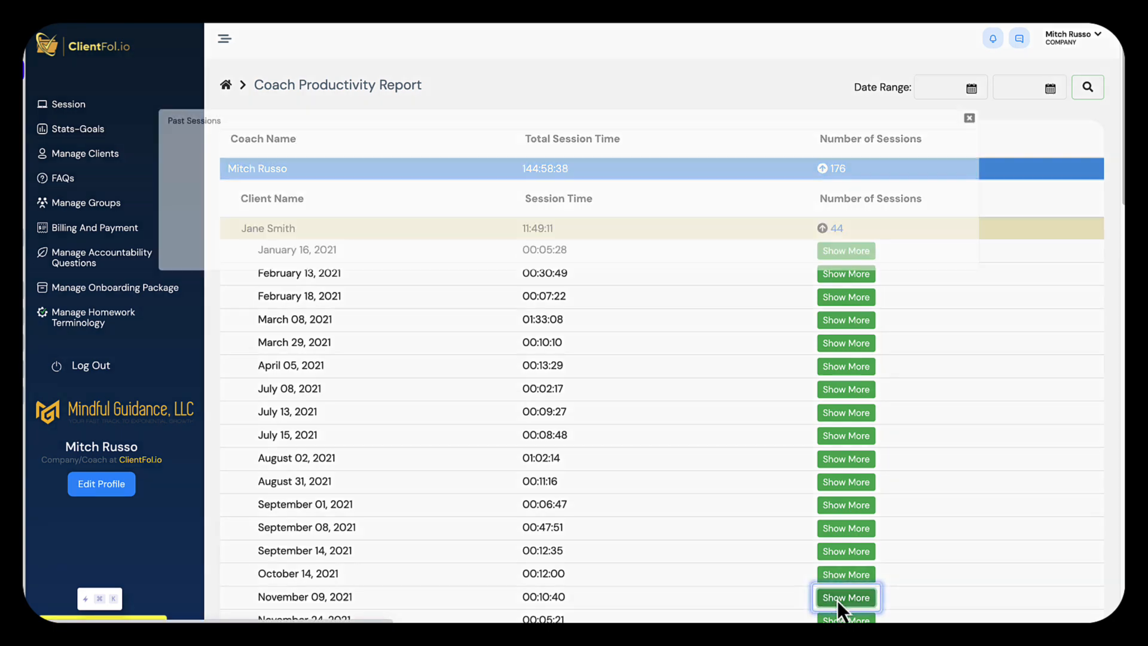
scroll(549, 272, "down", 10)
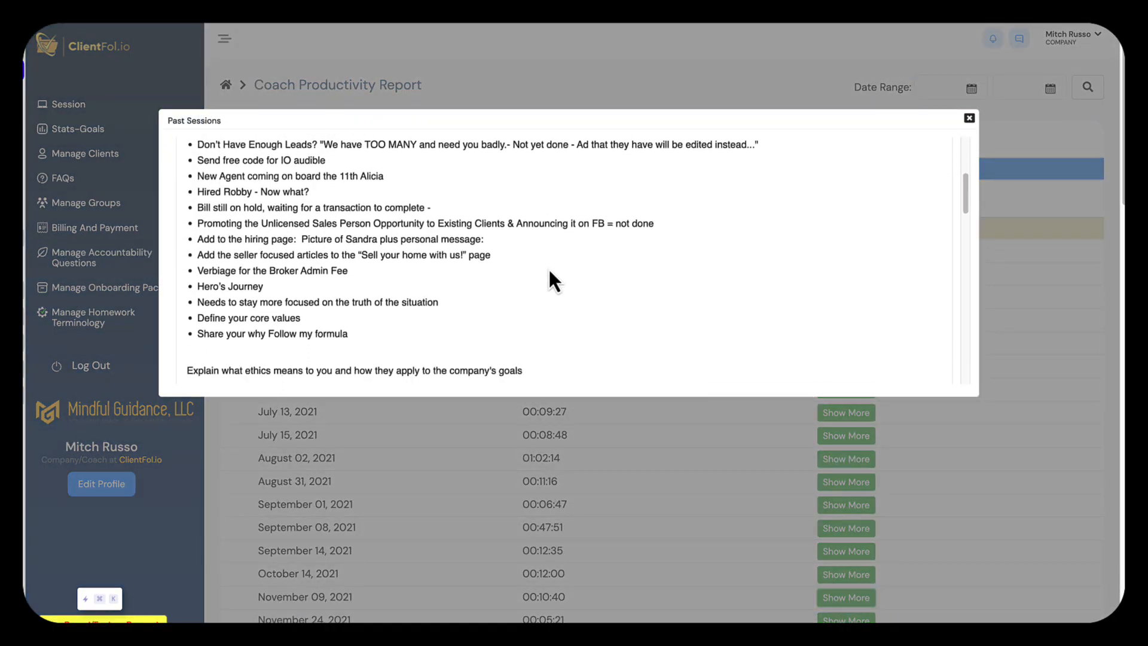
scroll(548, 267, "down", 8)
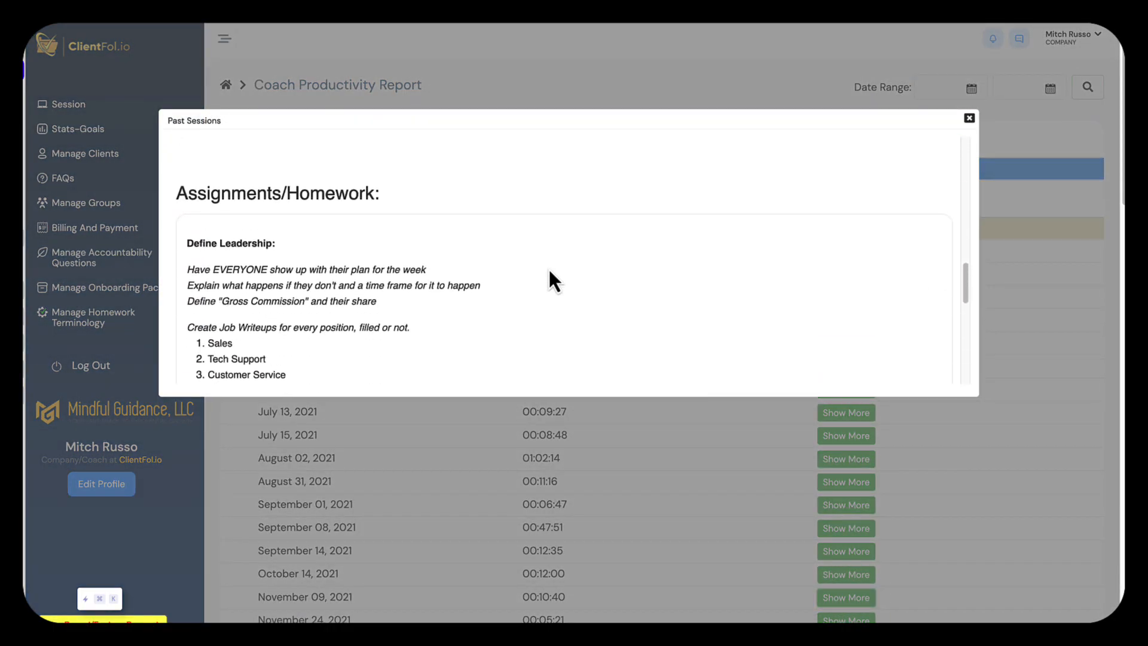
scroll(547, 268, "down", 8)
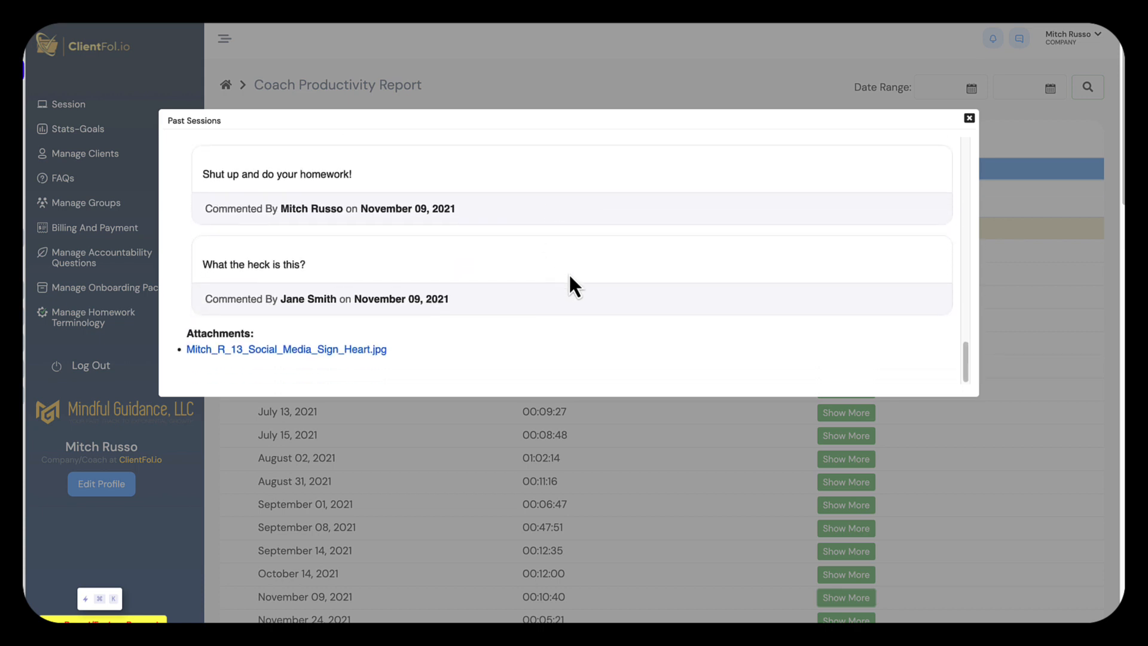
scroll(568, 275, "down", 1)
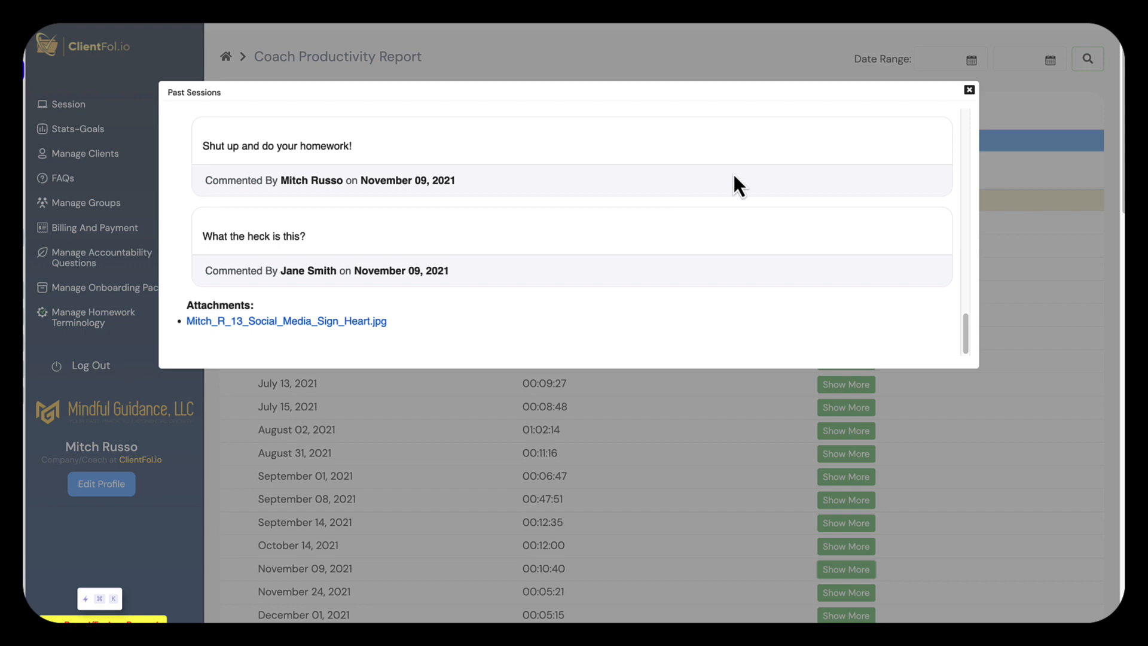
scroll(733, 171, "up", 3)
left_click(969, 90)
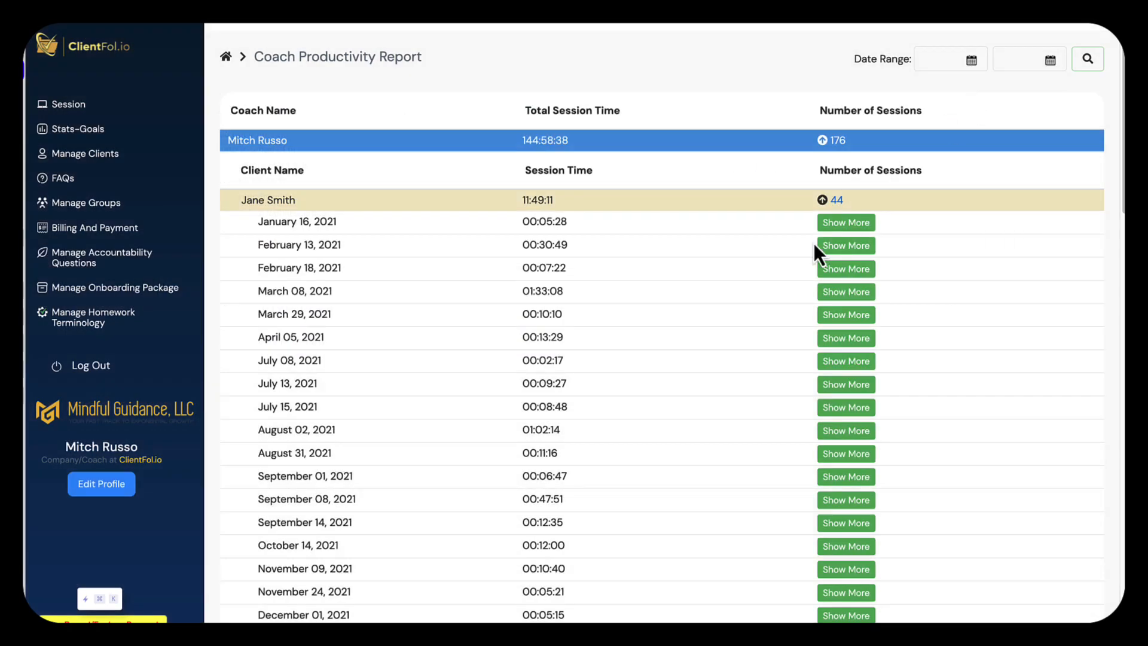
Step: Open the Client Productivity Report and expand the first client's sessions to show the breakdown by coach
scroll(780, 291, "down", 1)
scroll(780, 291, "up", 2)
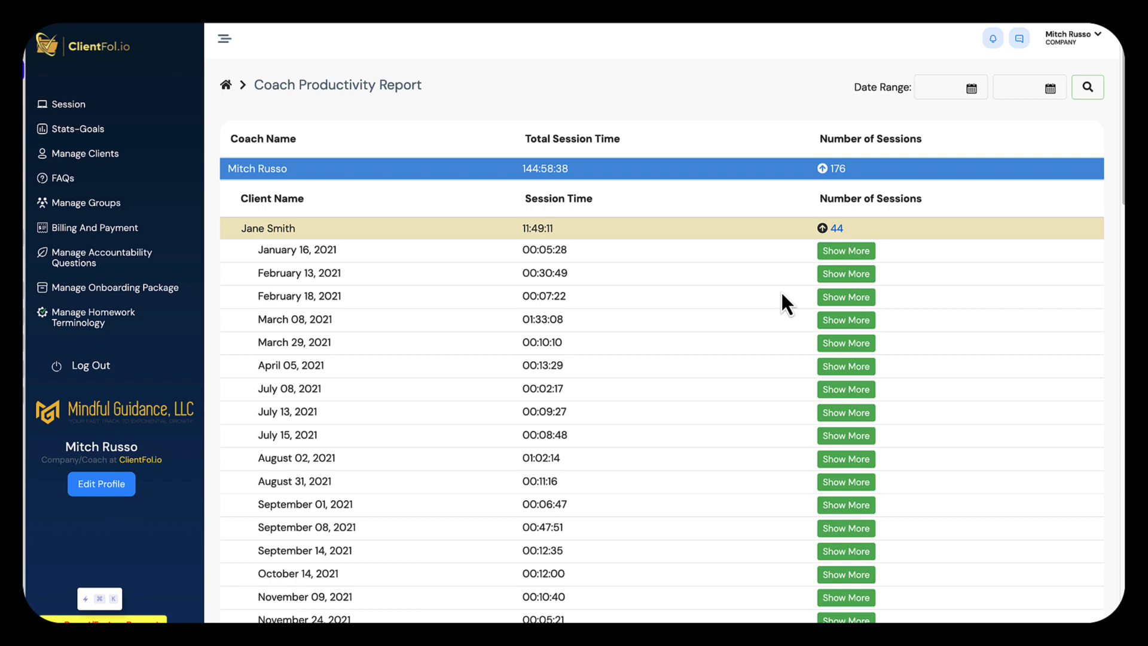
left_click(1064, 42)
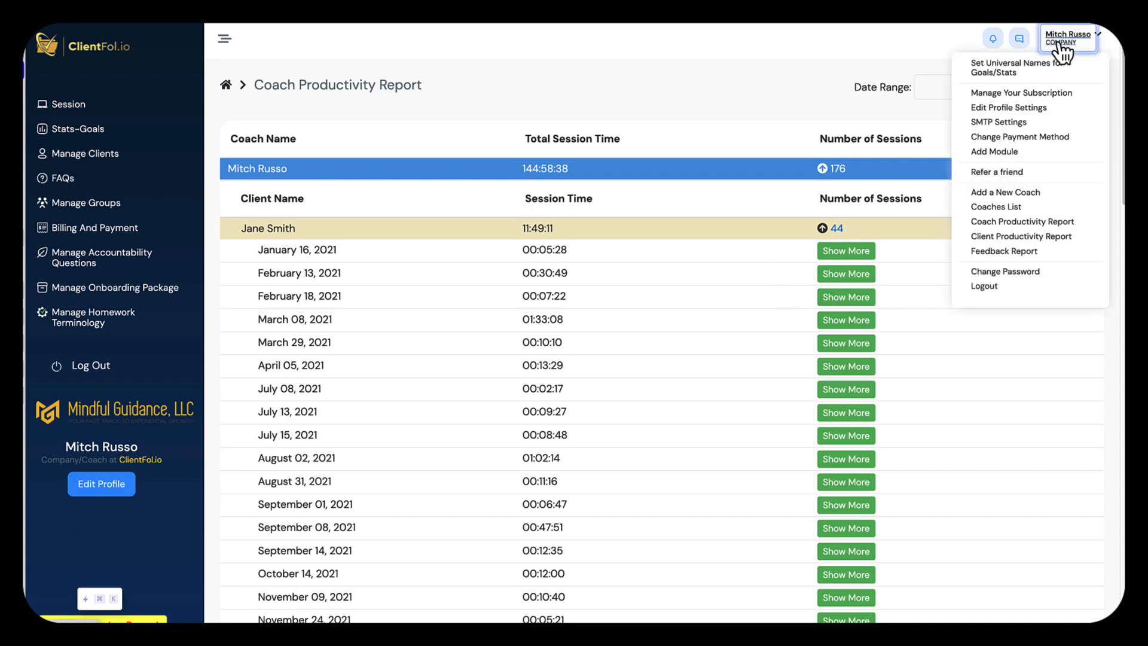
left_click(1022, 237)
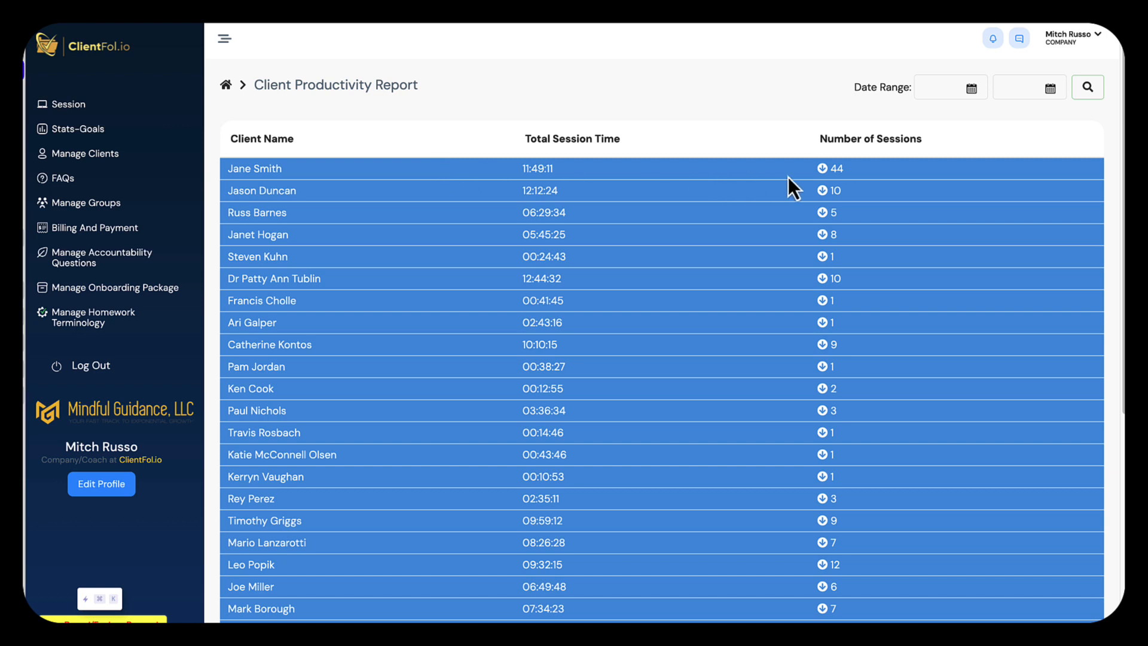
left_click(841, 170)
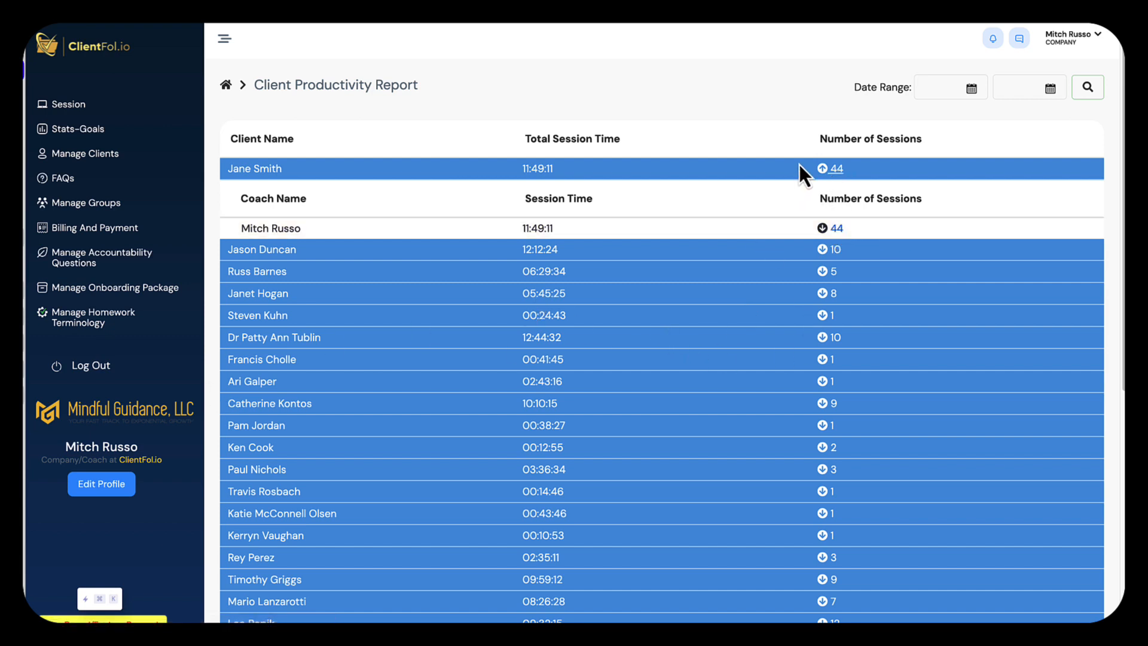
Step: Return to the dashboard, open the Reminders System tutorial video in a new browser tab, and switch to it
left_click(1058, 41)
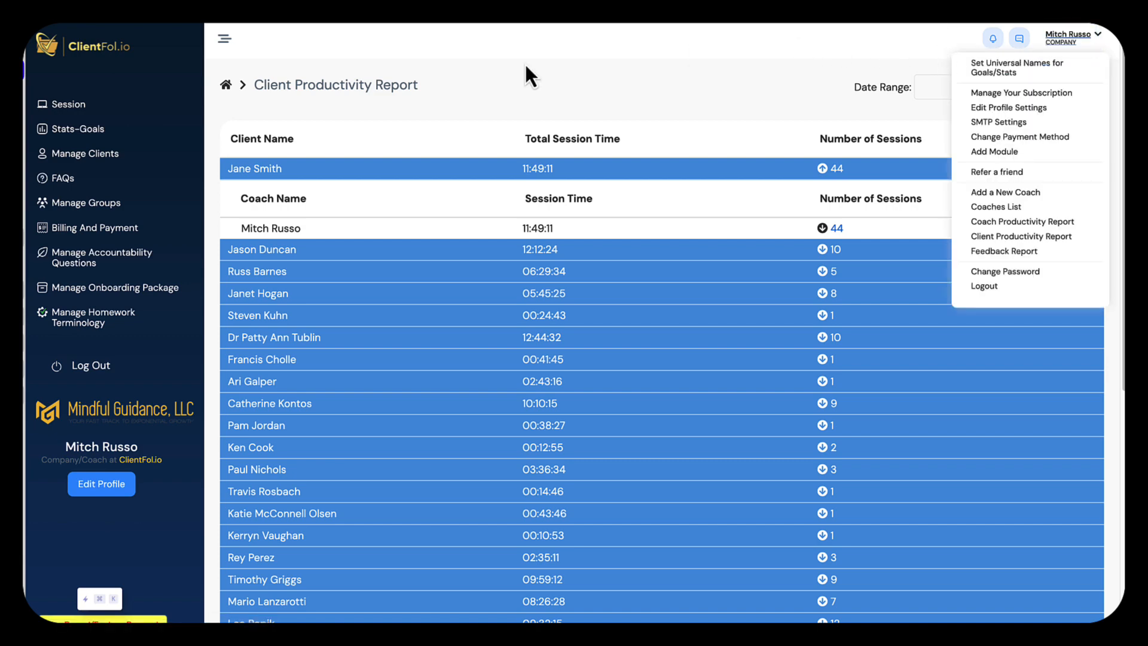
left_click(123, 53)
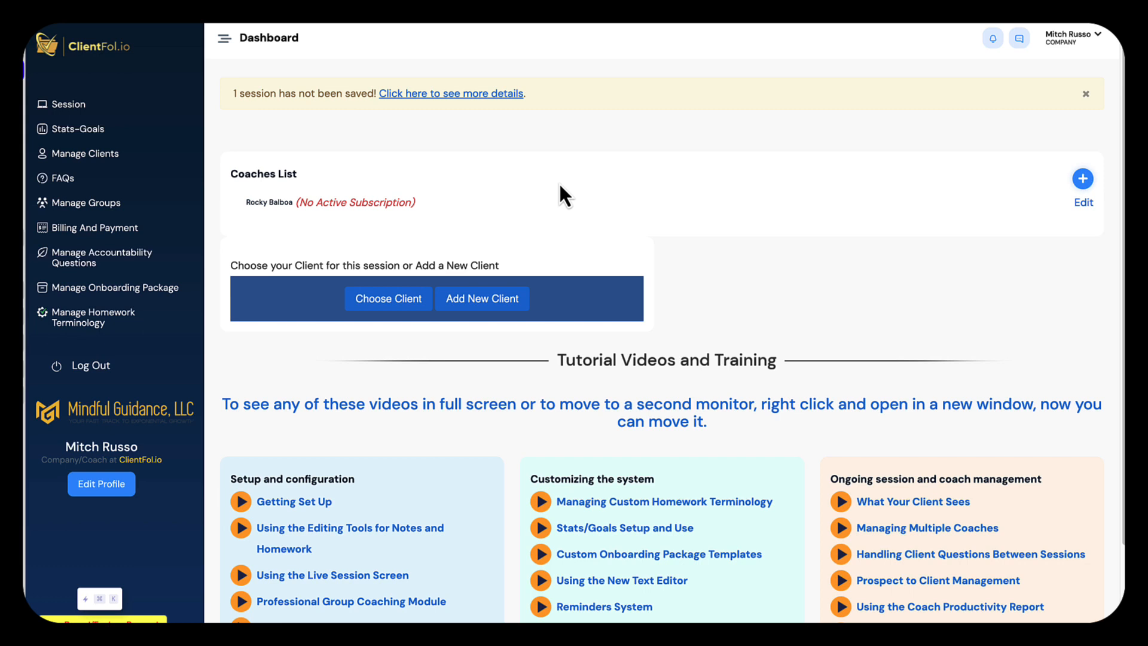
scroll(559, 182, "down", 2)
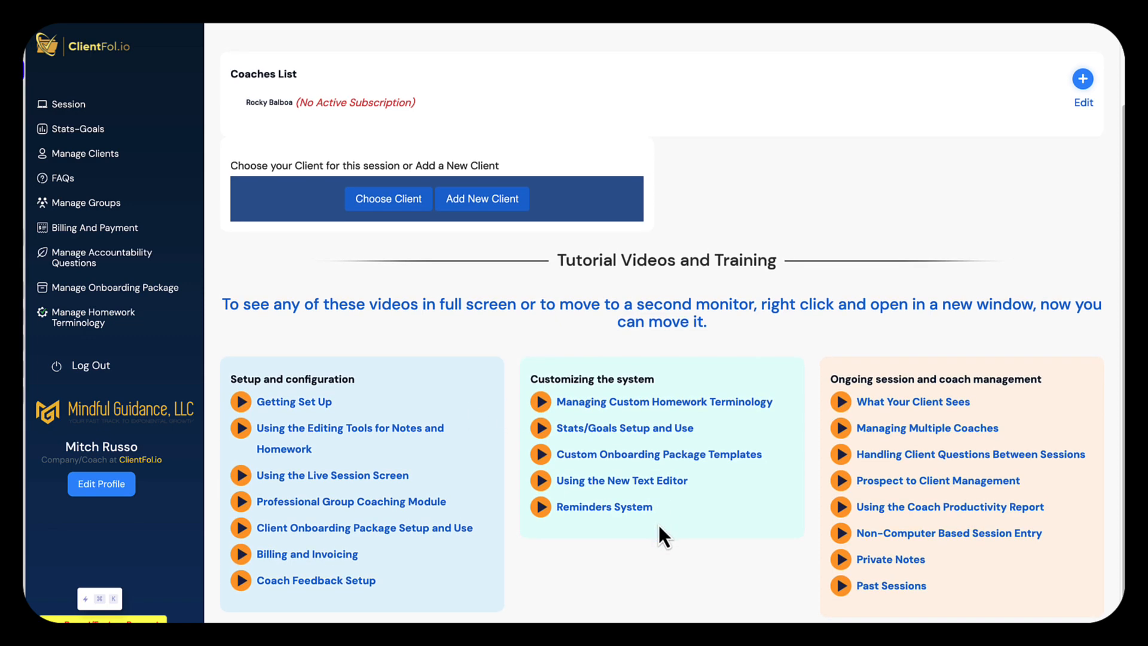
right_click(623, 507)
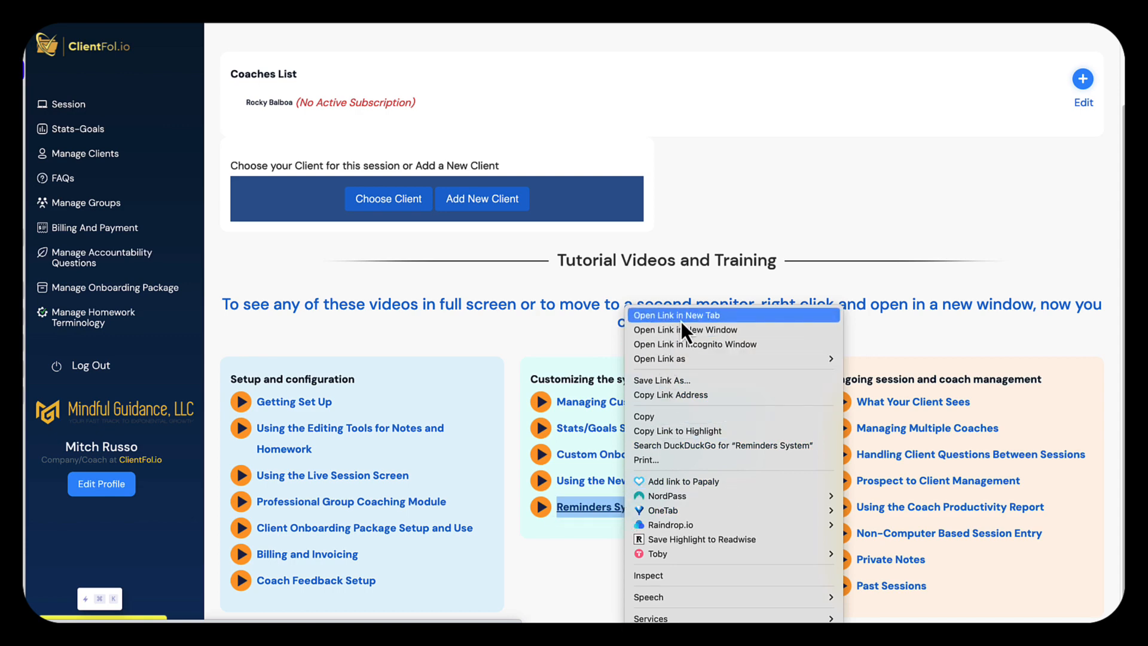
left_click(681, 321)
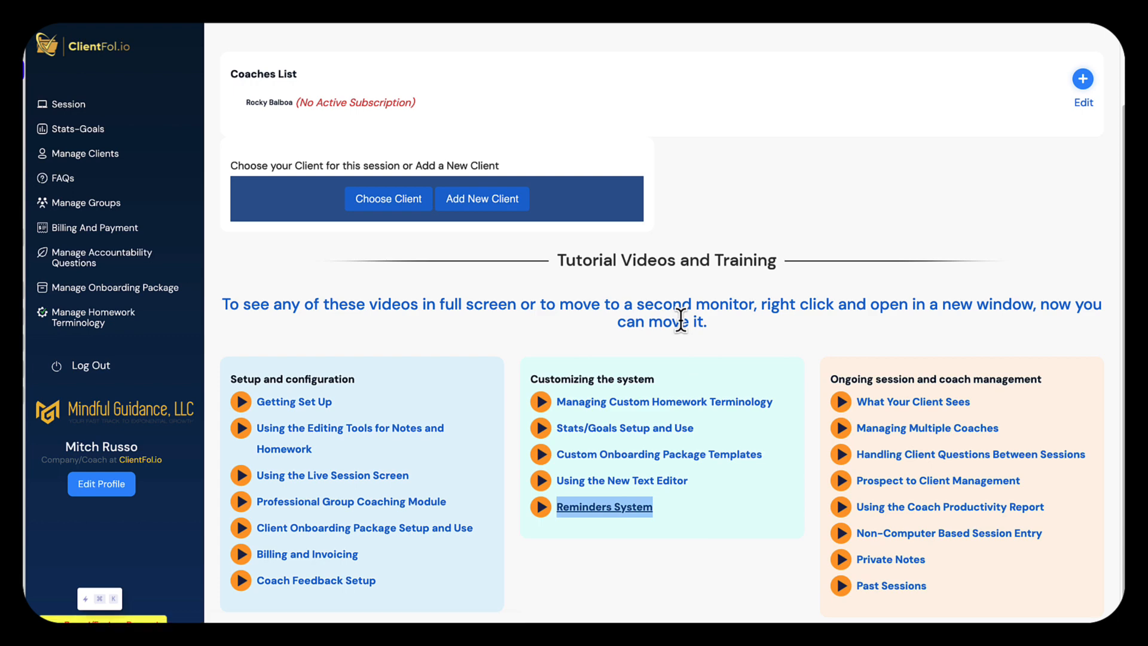
key("ctrl+Tab")
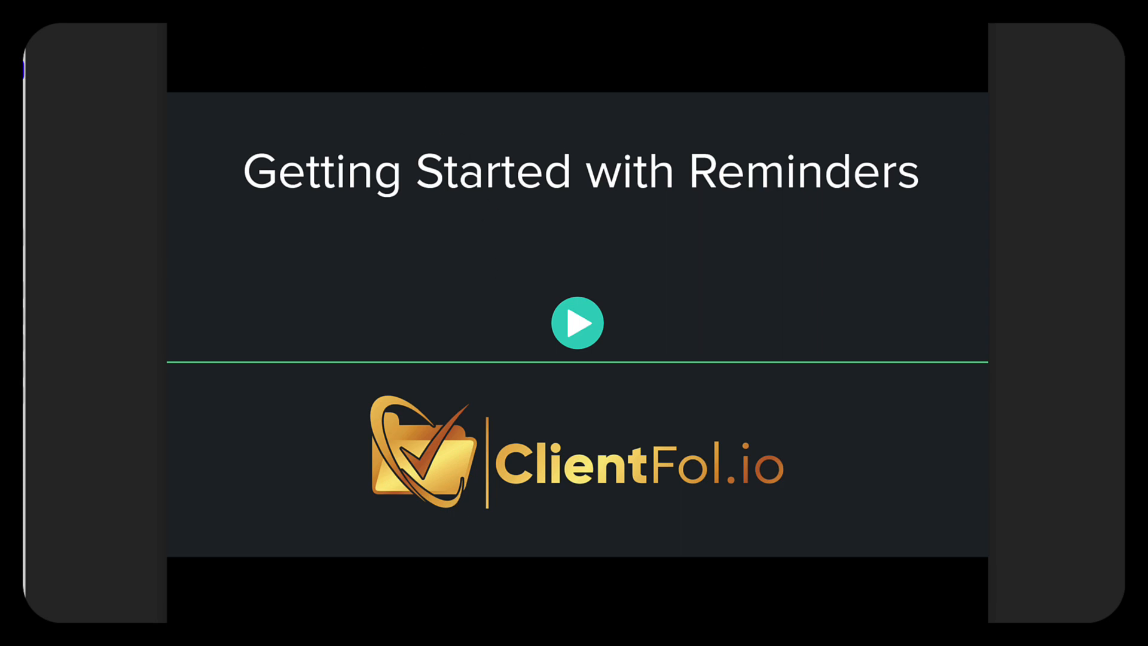
Step: Go back to the dashboard tab and look over the Tutorial Videos and Training section
key("ctrl+shift+Tab")
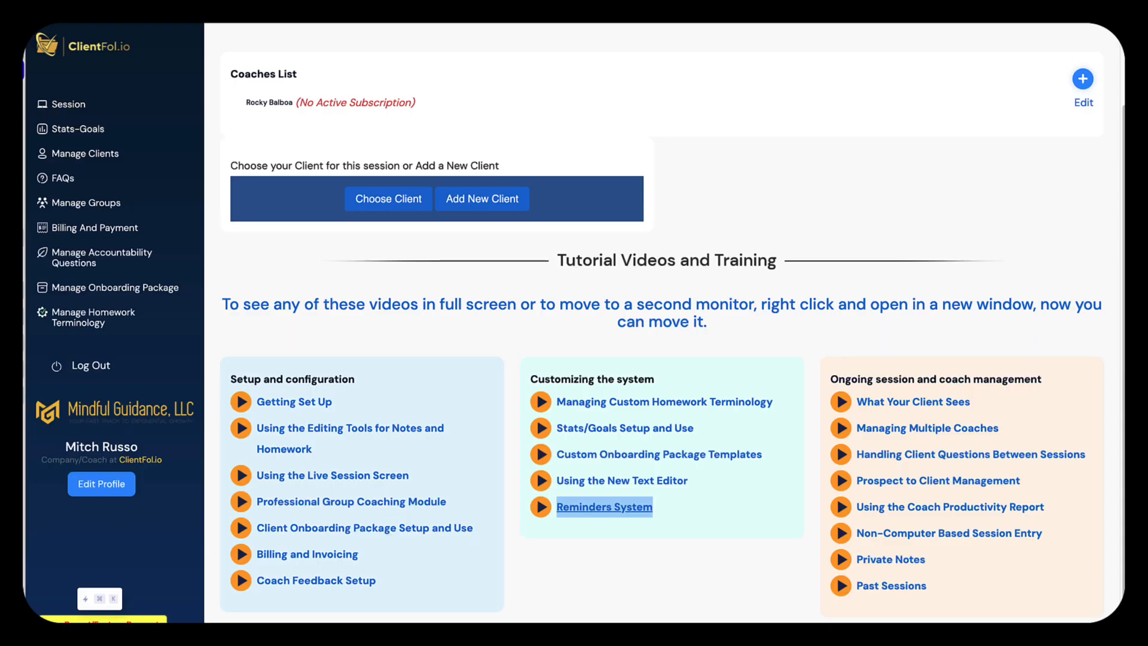
scroll(414, 282, "up", 2)
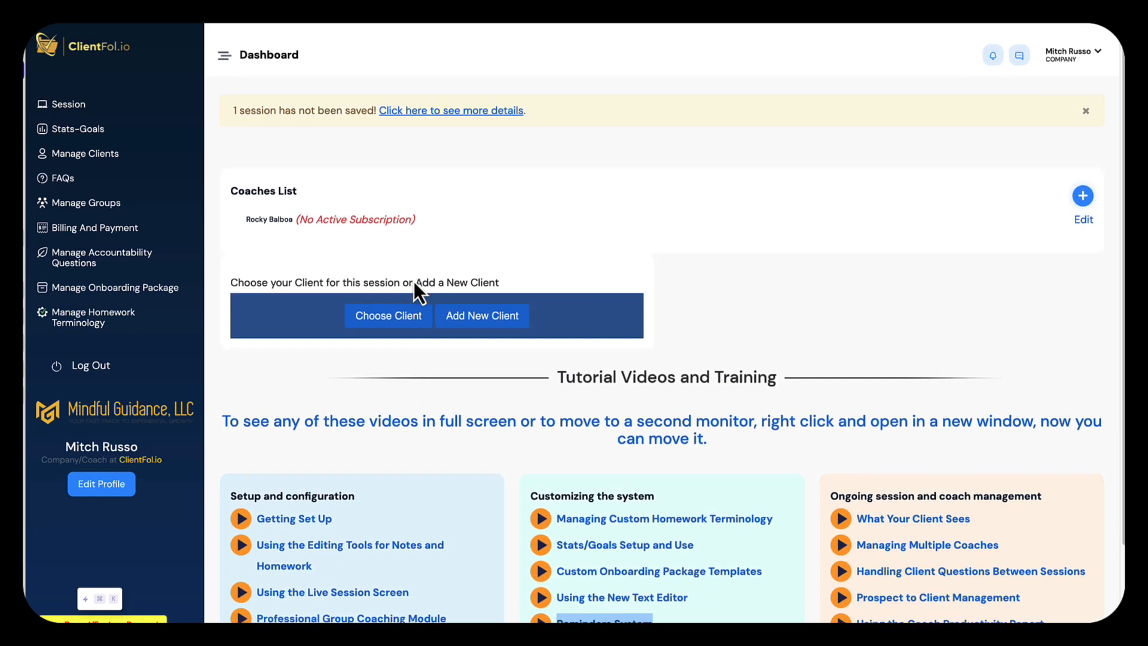
scroll(452, 260, "down", 2)
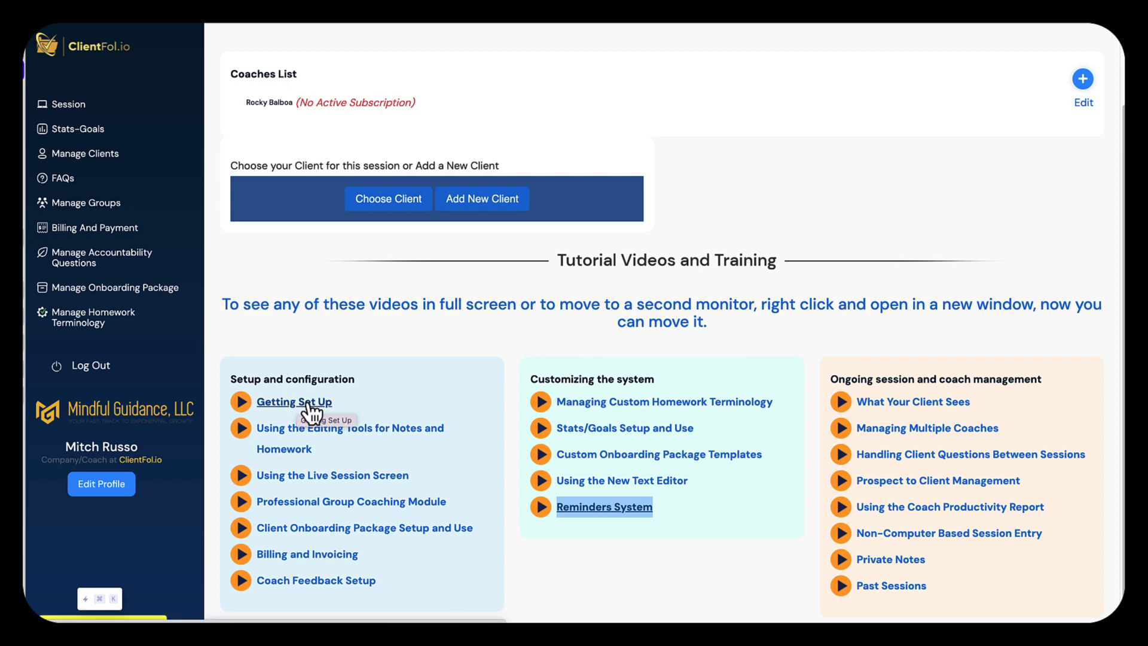
scroll(399, 389, "up", 2)
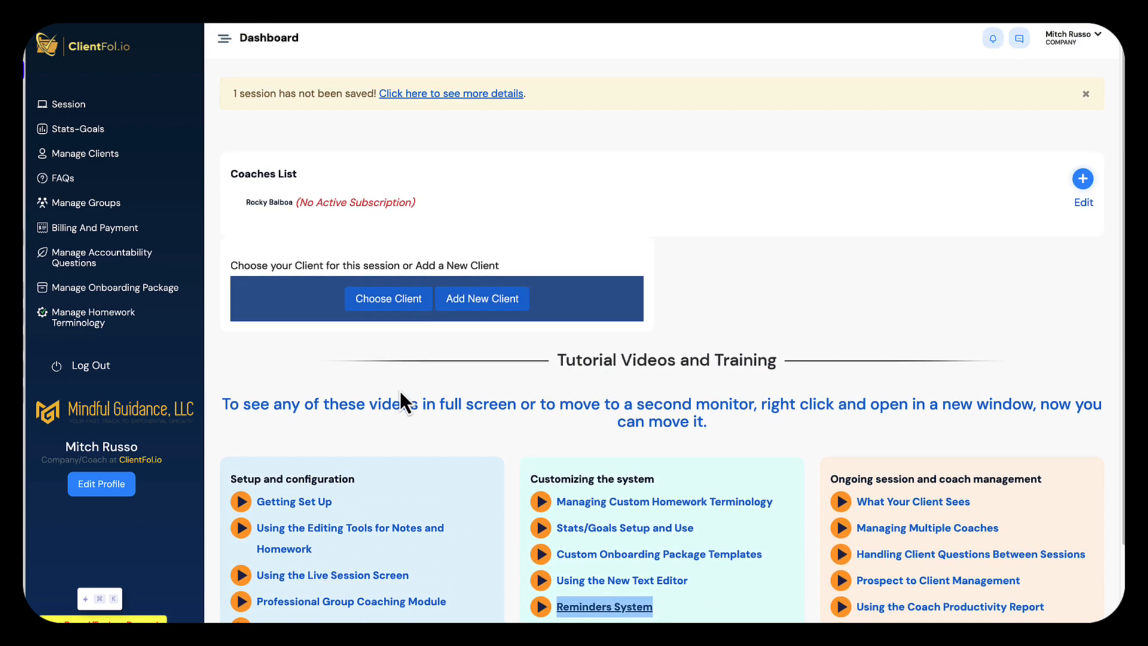